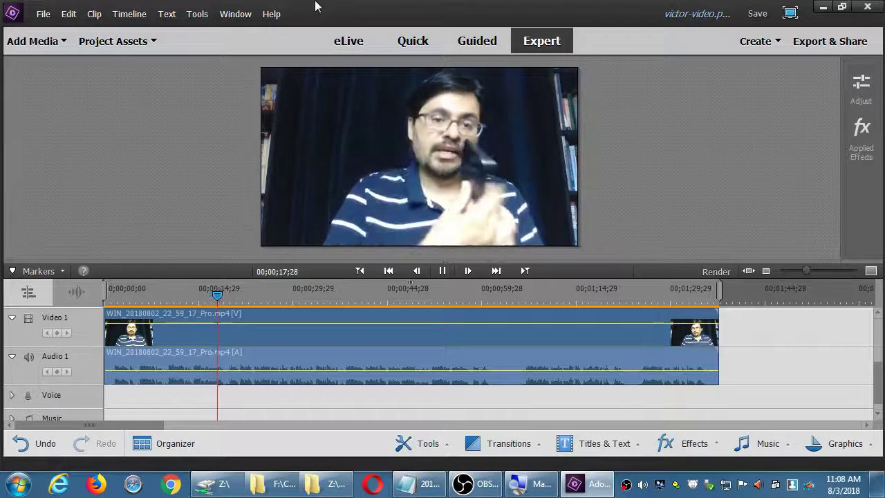
# Pause playback and cue the webcam clip's playhead precisely to 00;00;58;02
pyautogui.press('space')
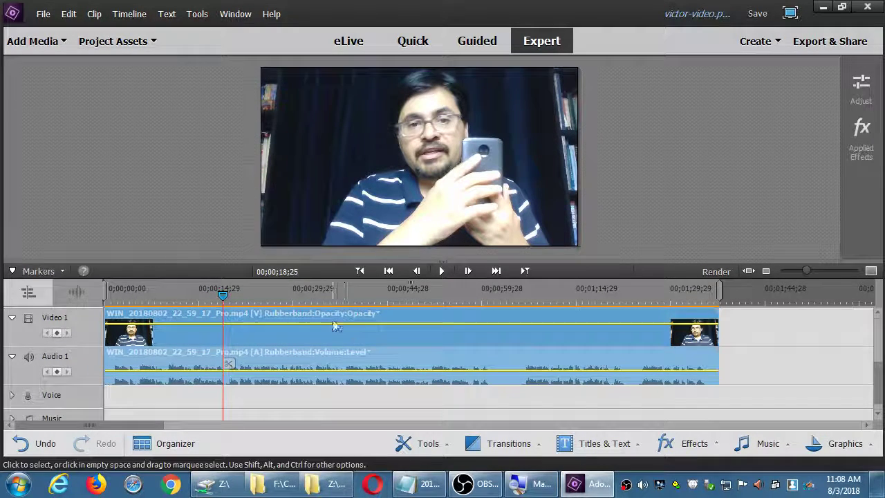
pyautogui.moveTo(222, 294); pyautogui.dragTo(371, 304)
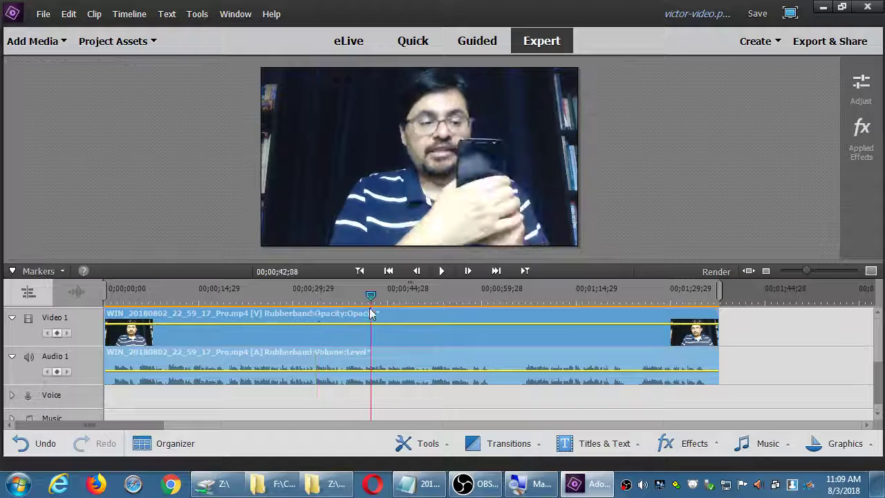
pyautogui.click(462, 294)
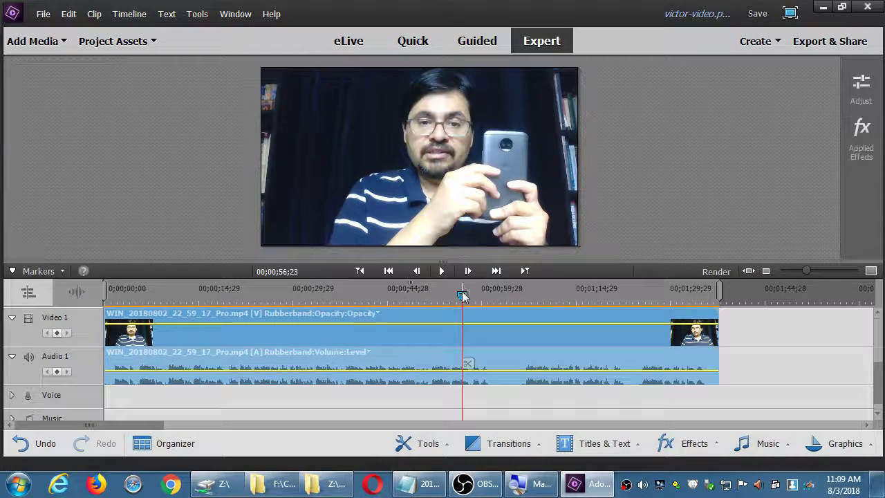
pyautogui.moveTo(462, 294); pyautogui.dragTo(469, 294)
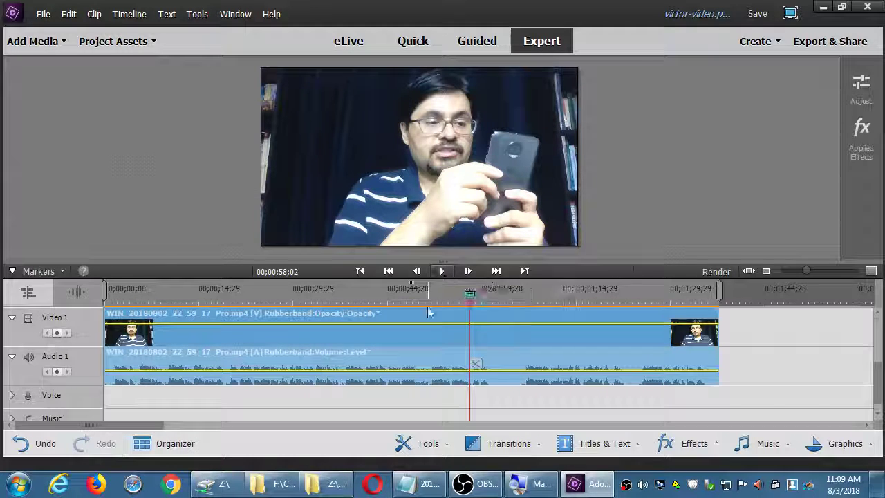
pyautogui.click(475, 364)
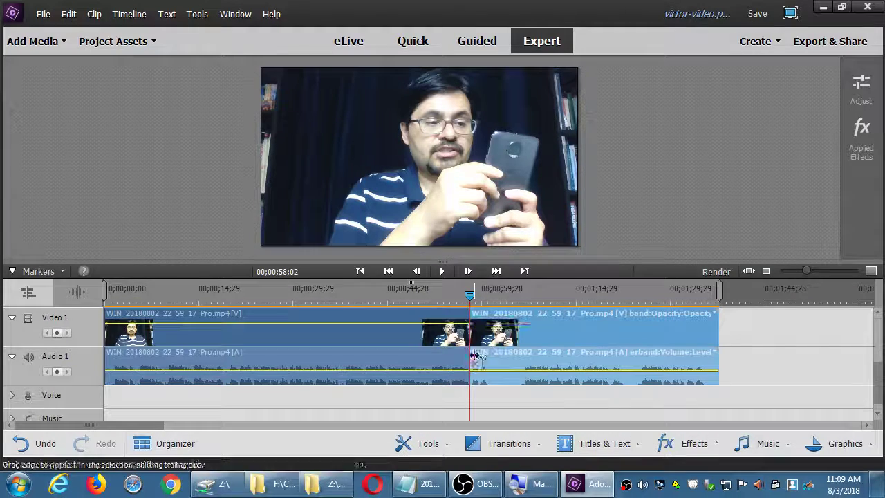
pyautogui.rightClick(481, 344)
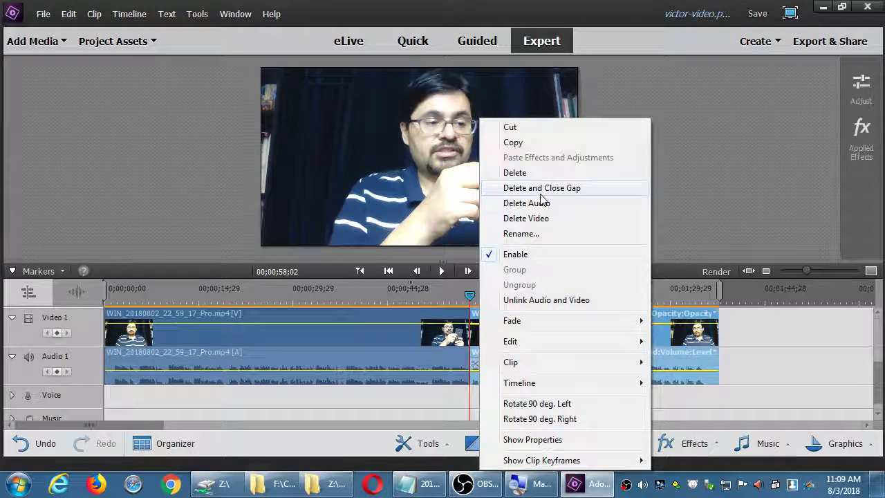
pyautogui.click(782, 170)
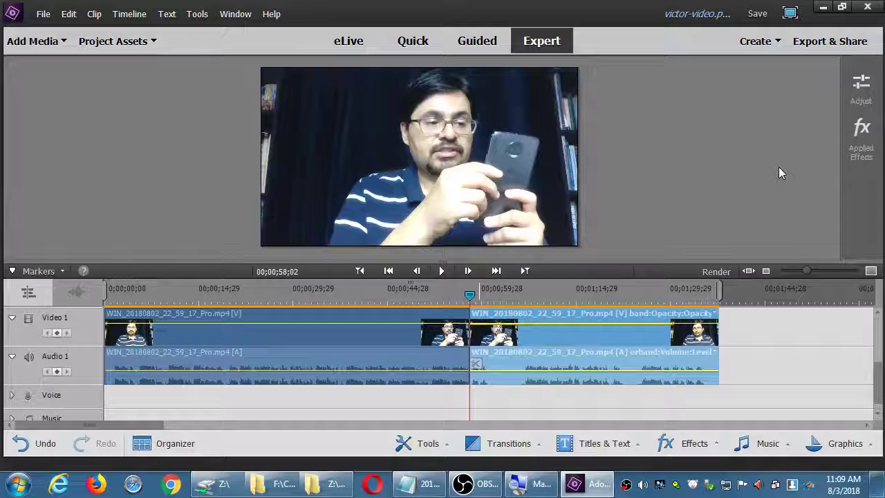
pyautogui.hotkey('ctrl', 'z')
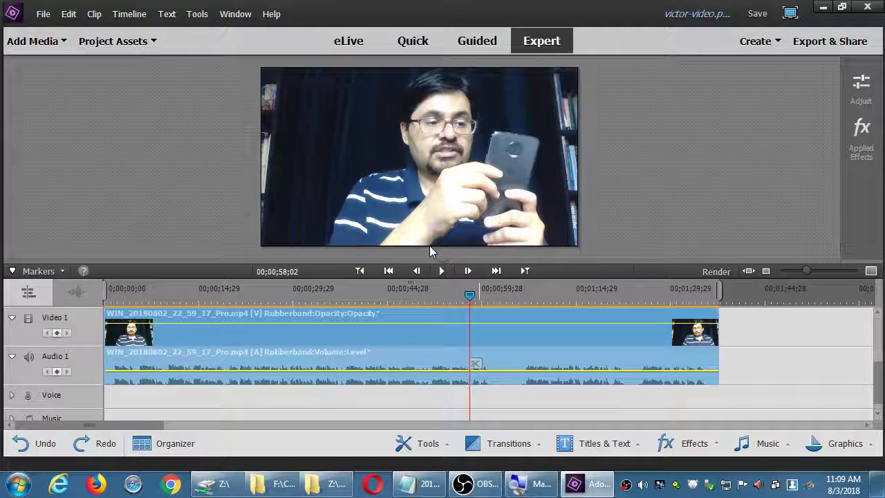
pyautogui.press('space')
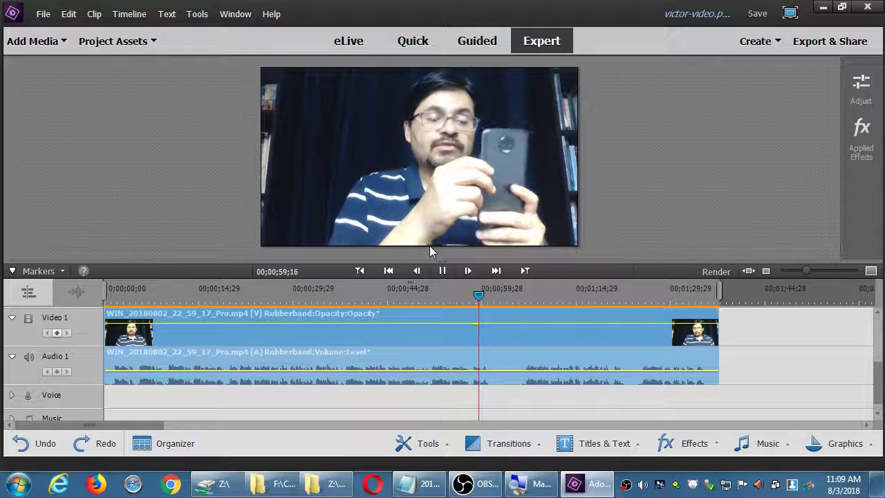
pyautogui.press('space')
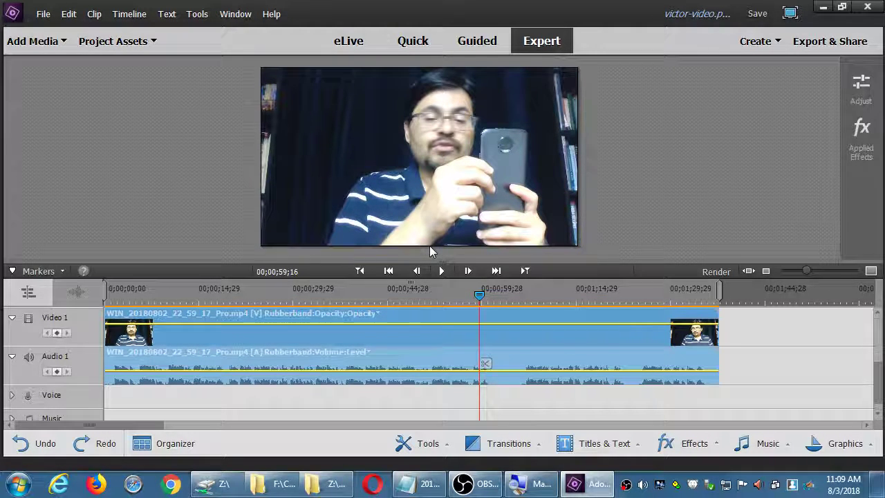
pyautogui.press('space')
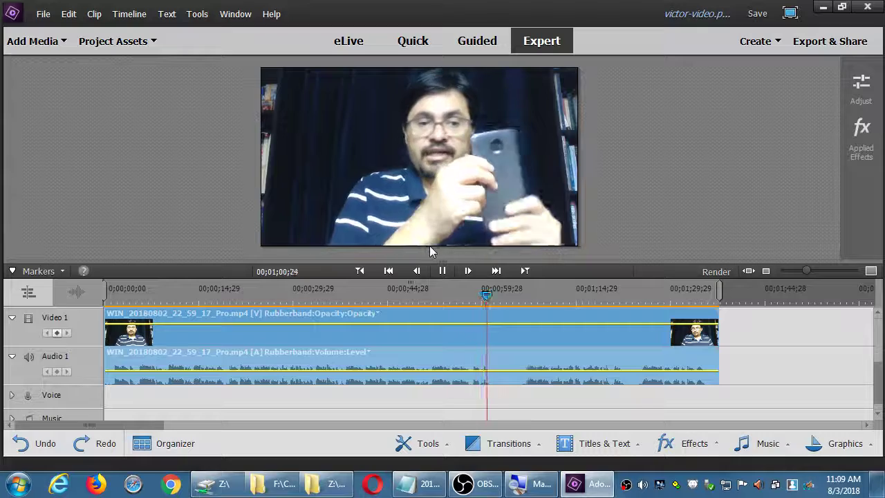
pyautogui.press('space')
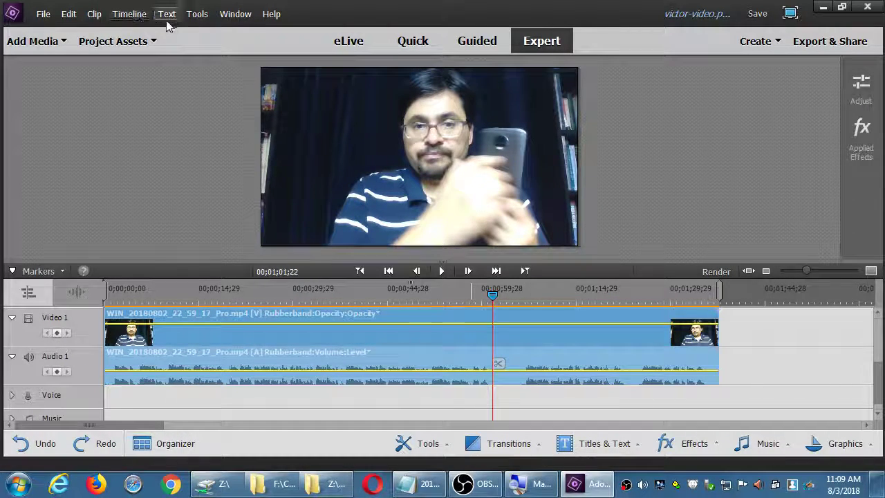
pyautogui.click(69, 15)
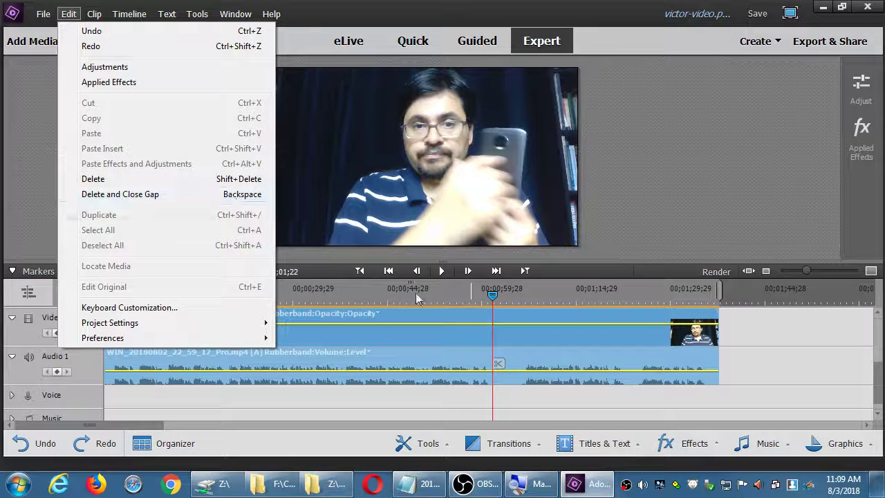
pyautogui.click(749, 327)
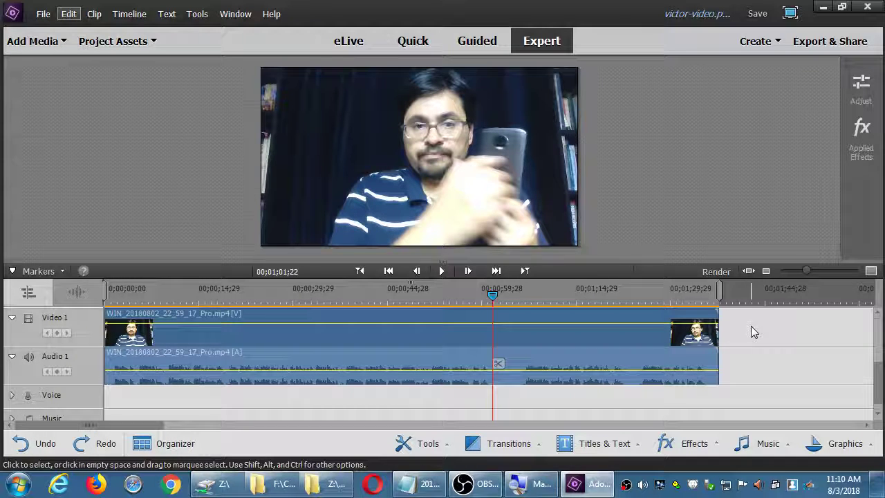
pyautogui.click(526, 294)
pyautogui.moveTo(526, 294); pyautogui.dragTo(522, 294)
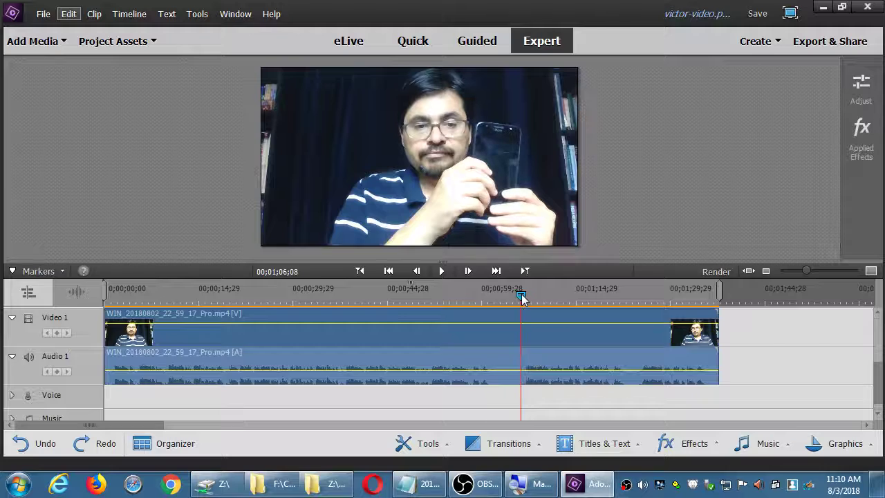
pyautogui.press('space')
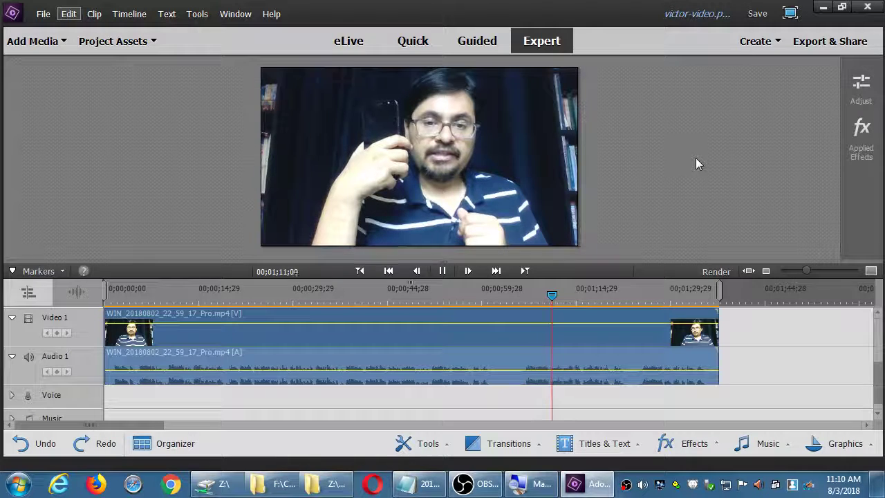
pyautogui.hotkey('ctrl', 'a')
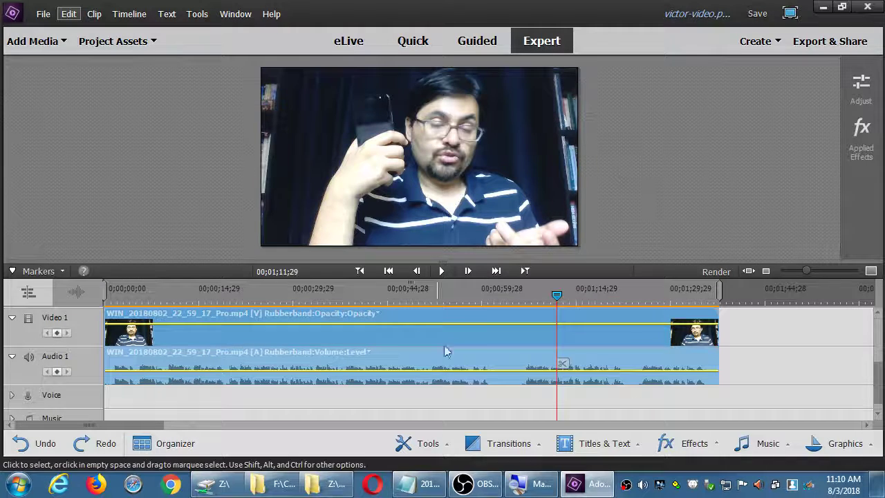
pyautogui.rightClick(476, 346)
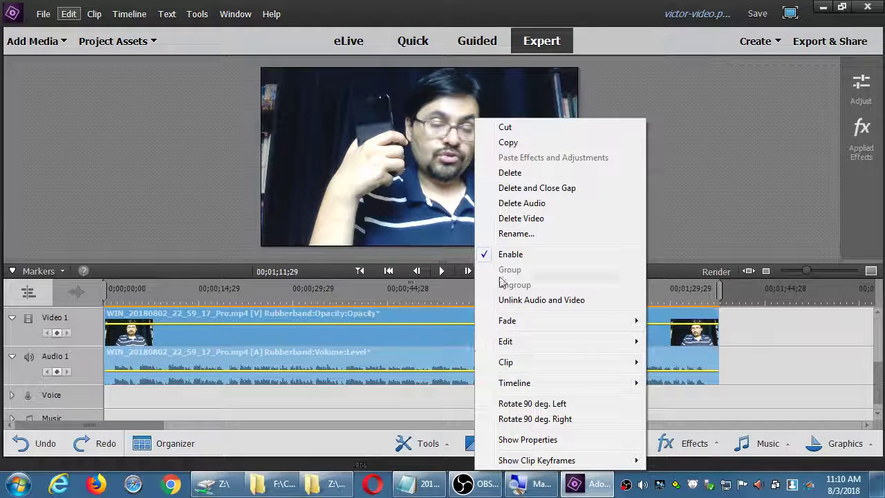
pyautogui.click(757, 319)
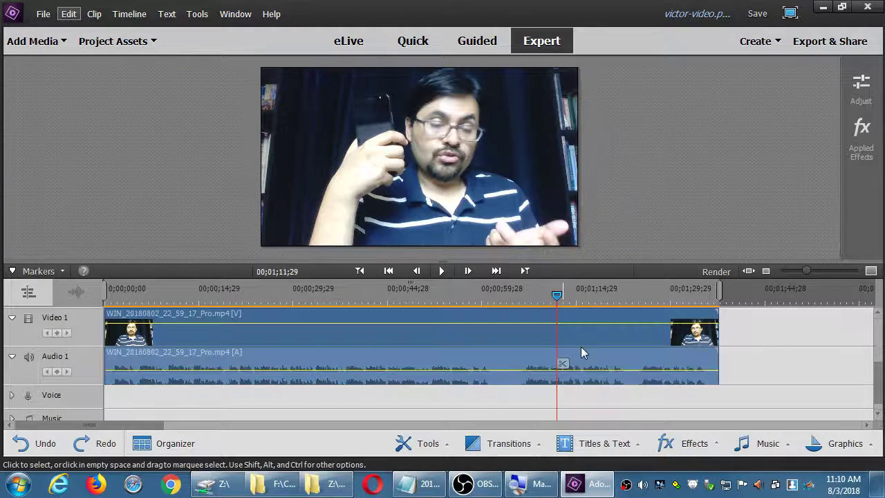
pyautogui.click(471, 327)
pyautogui.rightClick(444, 330)
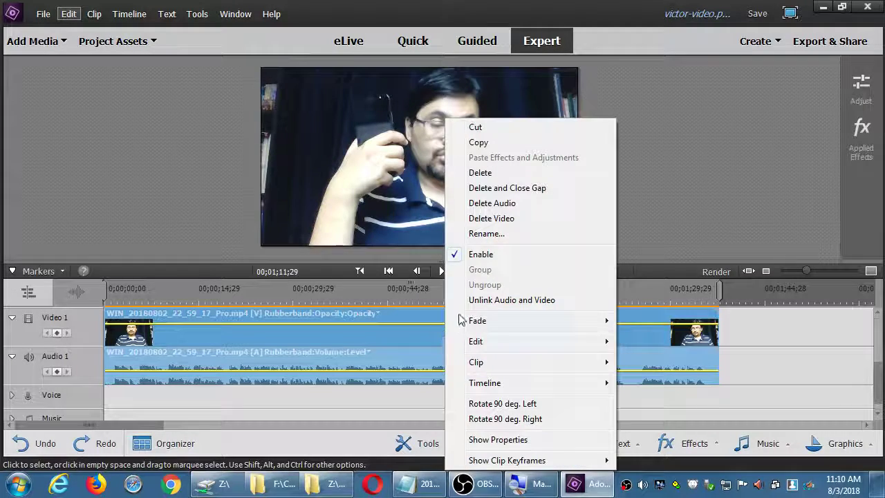
pyautogui.click(477, 300)
pyautogui.click(770, 338)
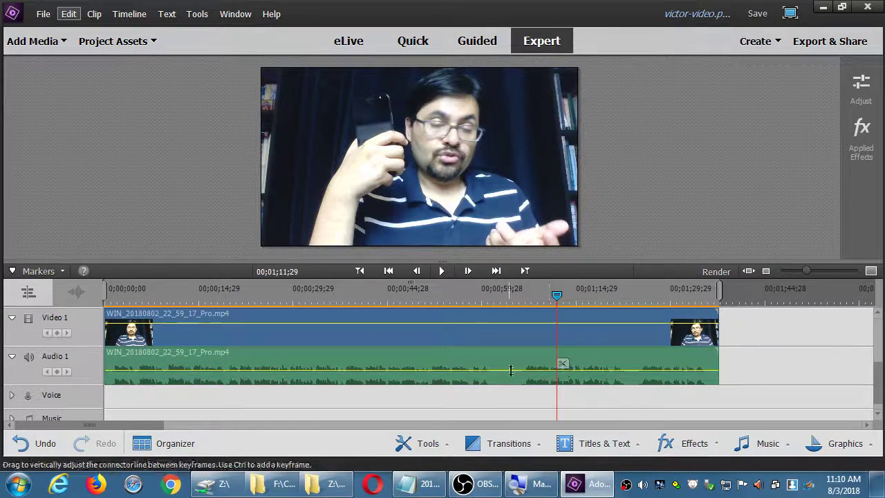
pyautogui.click(456, 361)
pyautogui.moveTo(435, 361); pyautogui.dragTo(481, 362)
pyautogui.moveTo(611, 486)
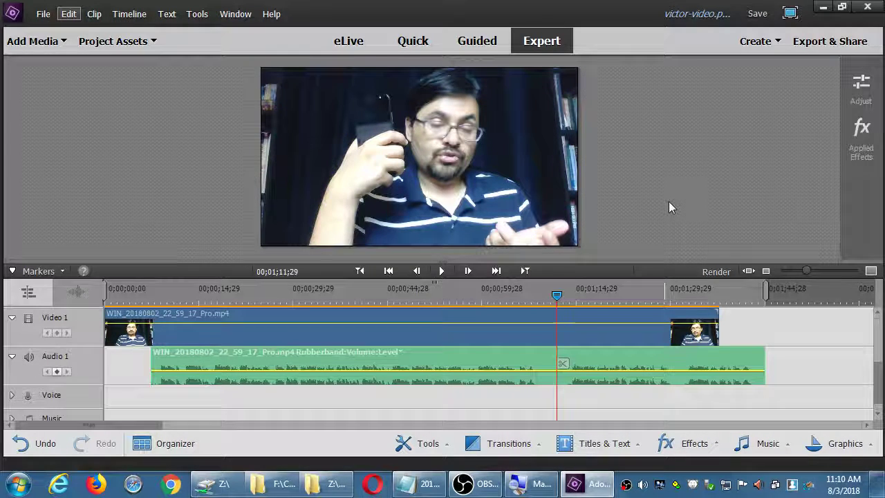
pyautogui.press('space')
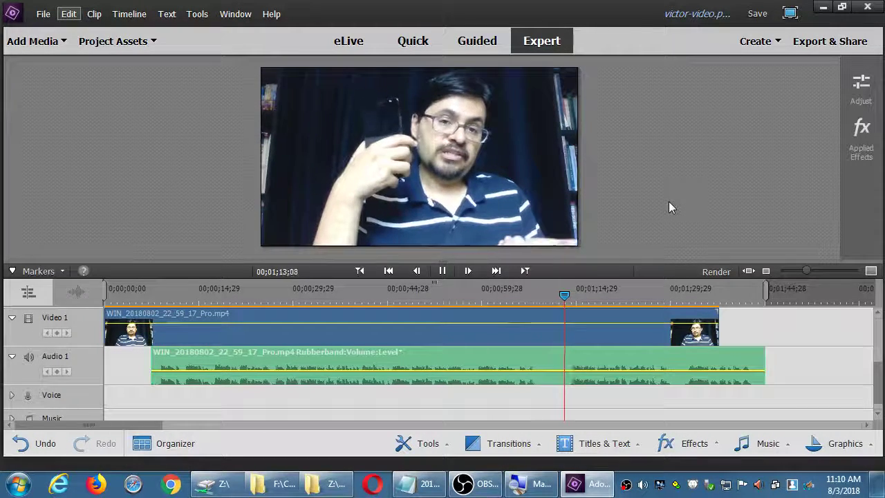
pyautogui.press('space')
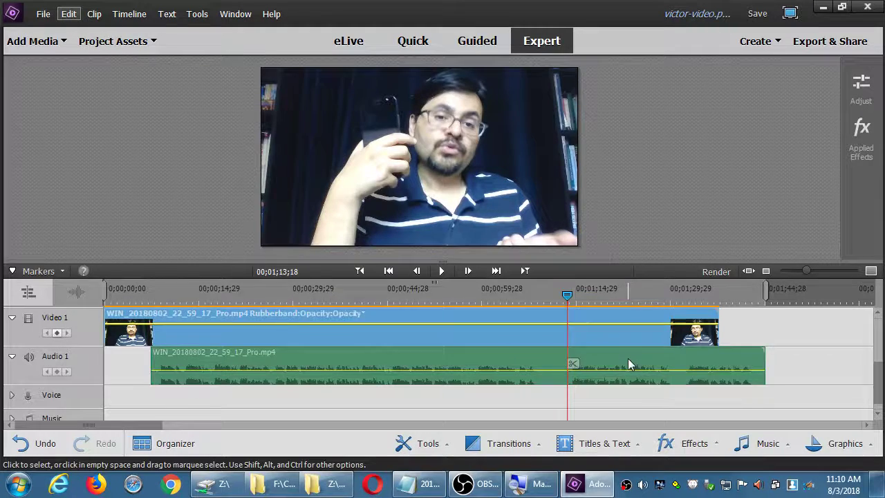
pyautogui.moveTo(628, 360); pyautogui.dragTo(522, 363)
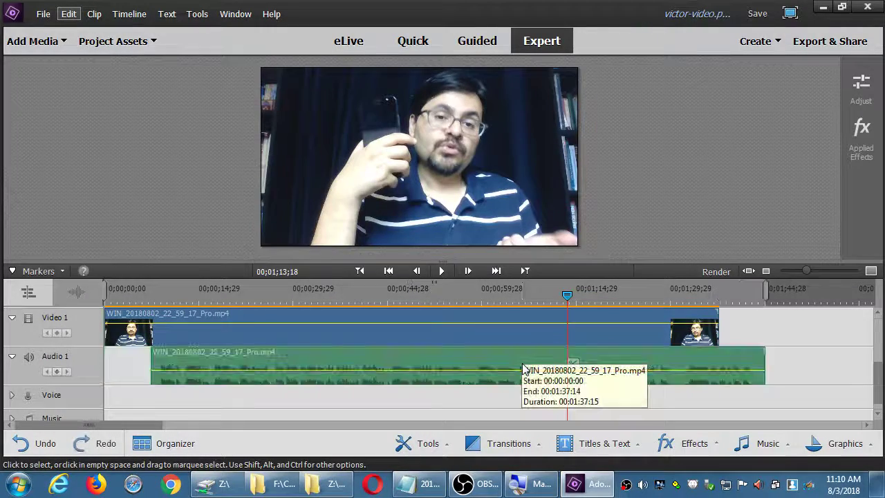
pyautogui.hotkey('ctrl', 'z')
pyautogui.hotkey('ctrl', 'z')
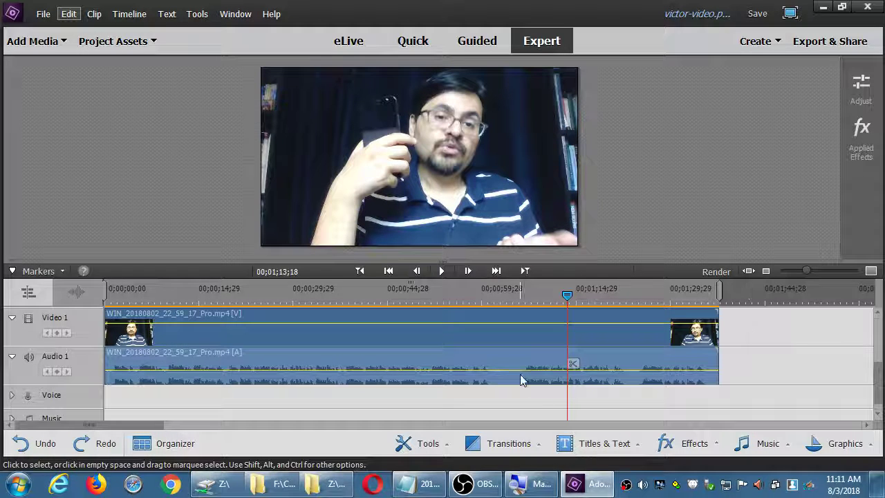
pyautogui.rightClick(499, 340)
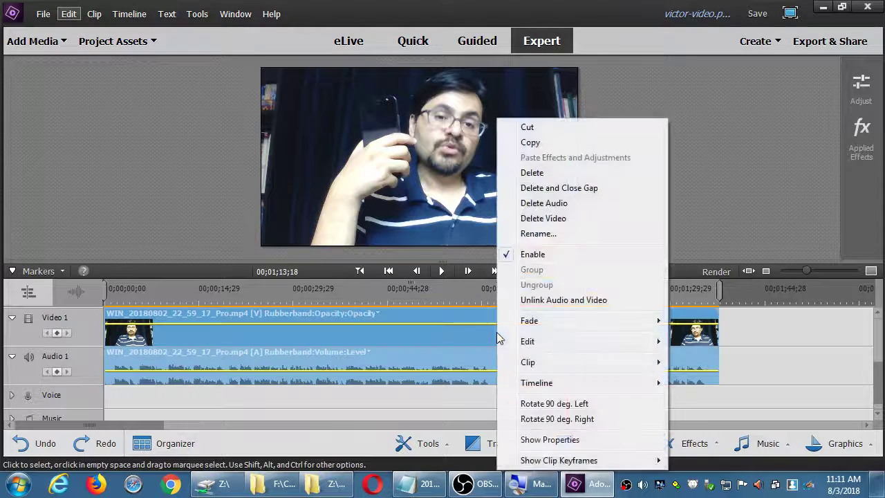
pyautogui.click(548, 300)
pyautogui.click(783, 332)
pyautogui.click(520, 342)
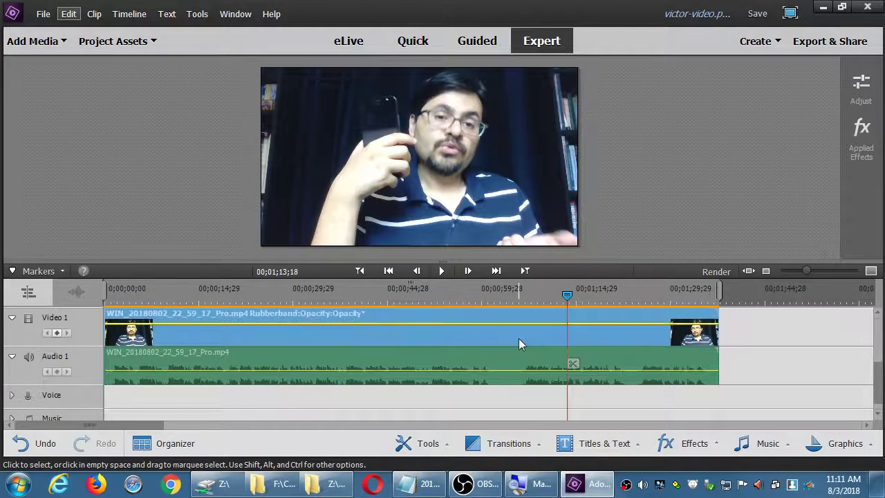
pyautogui.moveTo(455, 338); pyautogui.dragTo(570, 365)
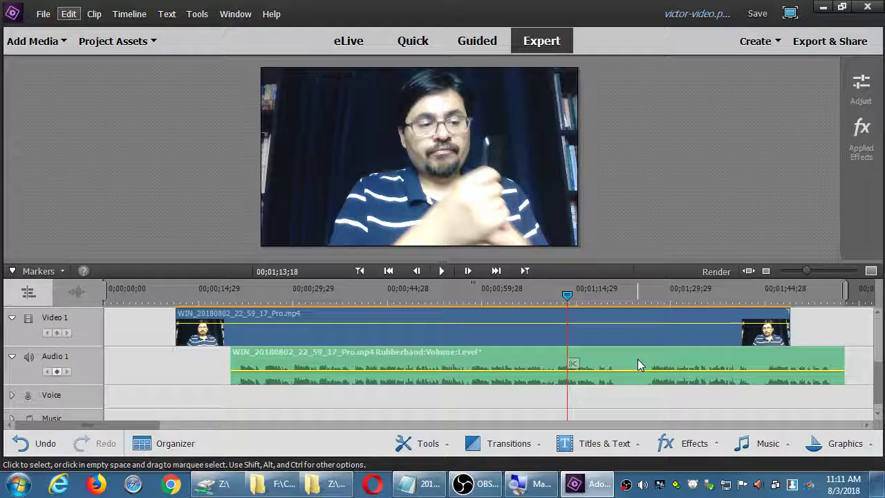
pyautogui.hotkey('ctrl', 'z')
pyautogui.hotkey('ctrl', 'z')
pyautogui.hotkey('ctrl', 'z')
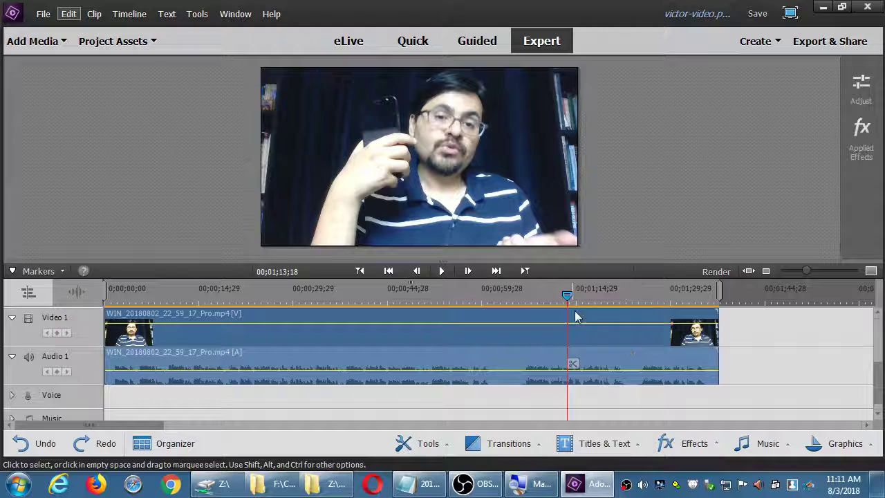
pyautogui.moveTo(566, 296); pyautogui.dragTo(490, 307)
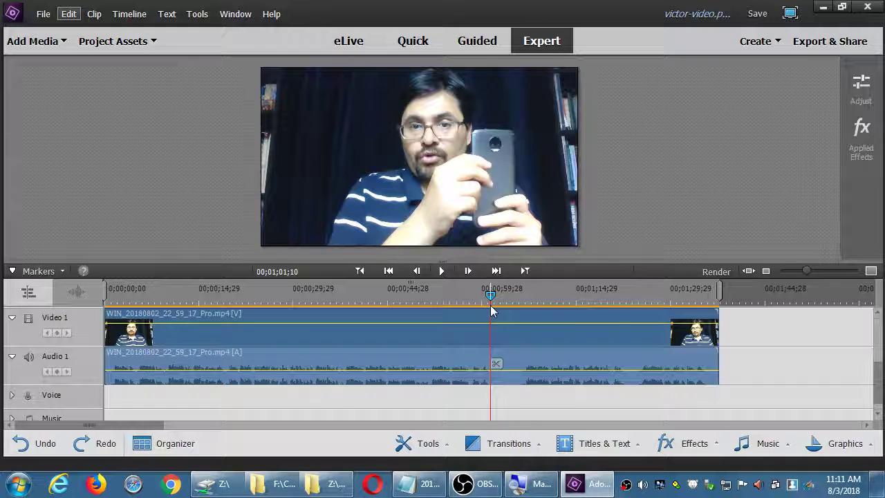
# Zoom the timeline in and scrub the playhead to 00;01;03;27
pyautogui.press('=')
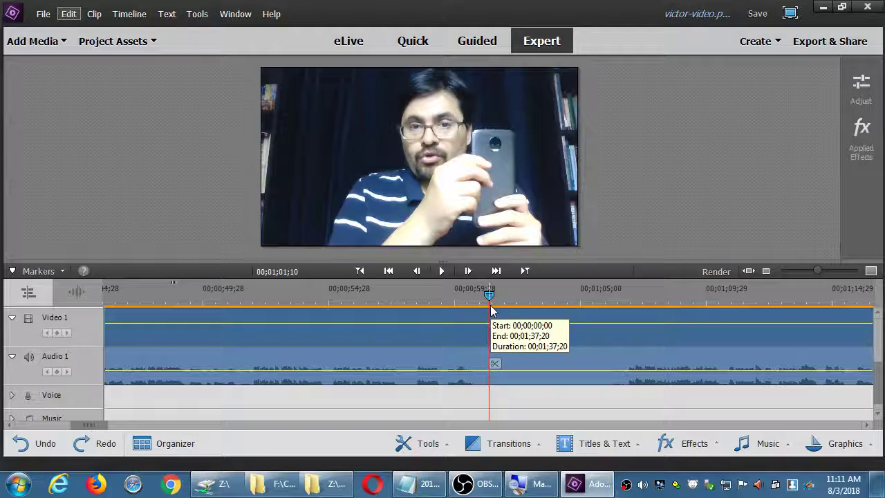
pyautogui.moveTo(483, 294); pyautogui.dragTo(538, 309)
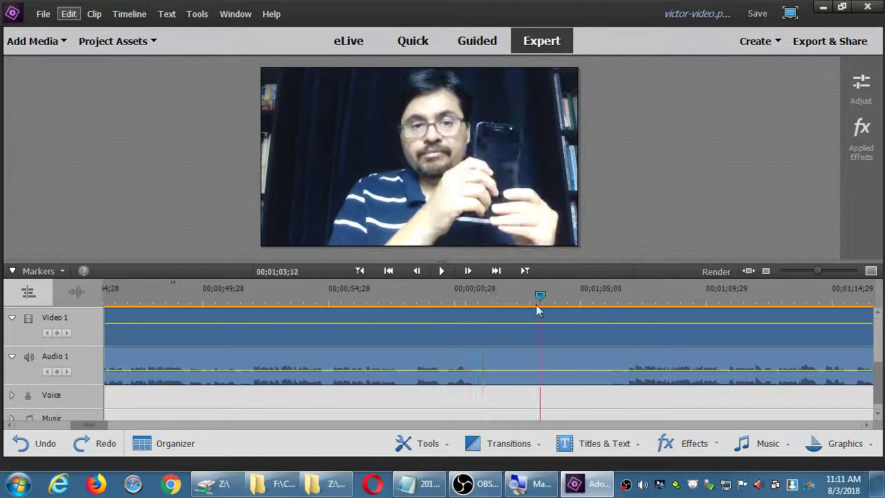
pyautogui.moveTo(605, 316); pyautogui.dragTo(551, 334)
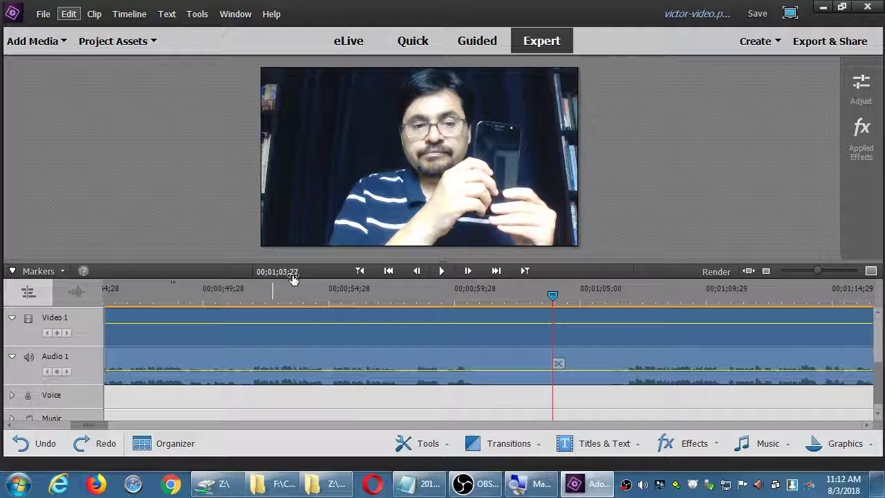
# Split the webcam clip at 00;01;03;27 and 00;01;06;07, selecting the piece between
pyautogui.click(559, 364)
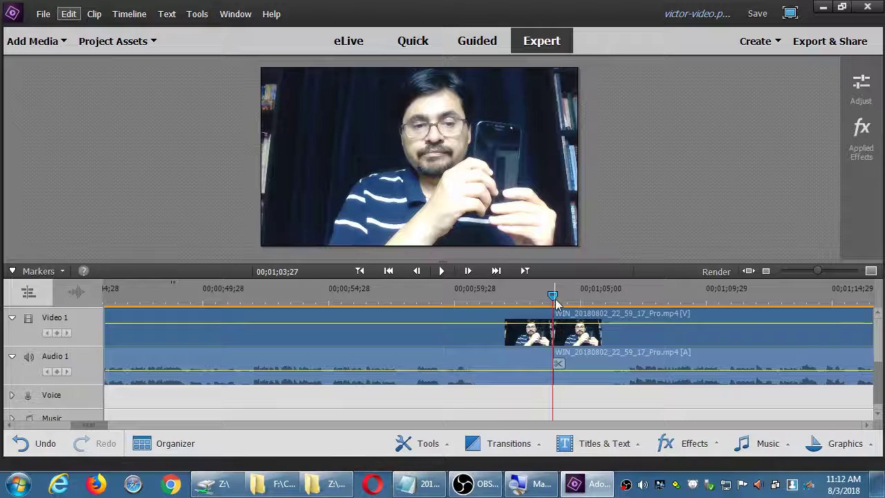
pyautogui.moveTo(553, 299); pyautogui.dragTo(612, 317)
pyautogui.click(618, 364)
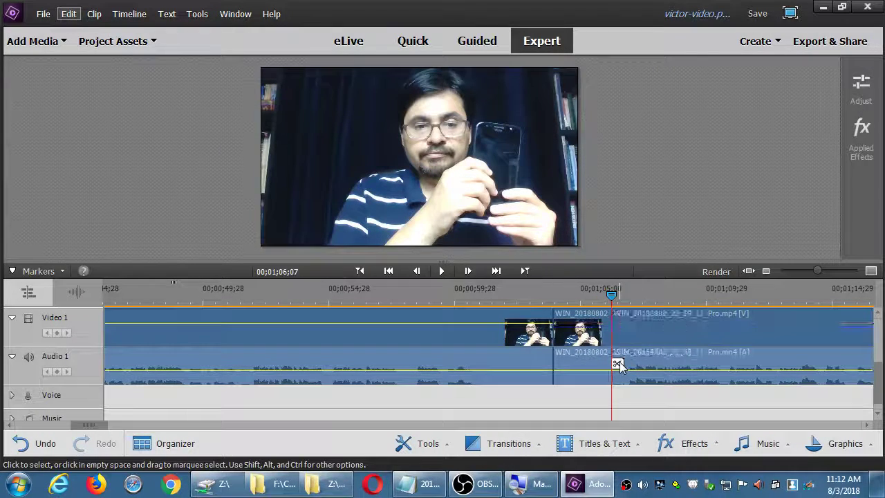
pyautogui.click(584, 348)
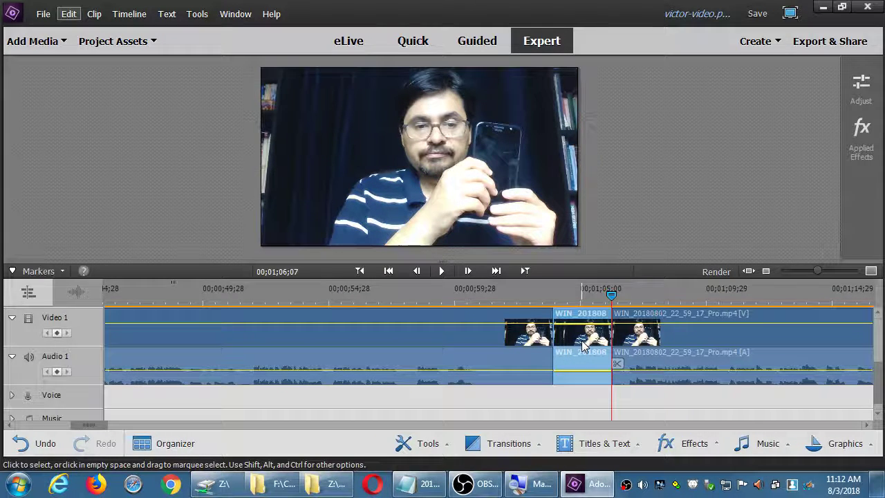
# Look through the piece's options and the Edit menu, then undo the stray edit
pyautogui.rightClick(582, 345)
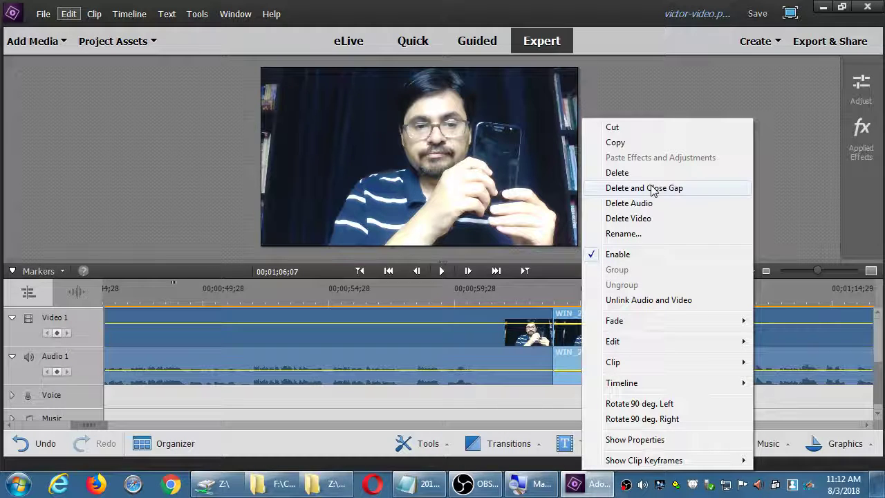
pyautogui.click(68, 14)
pyautogui.click(68, 14)
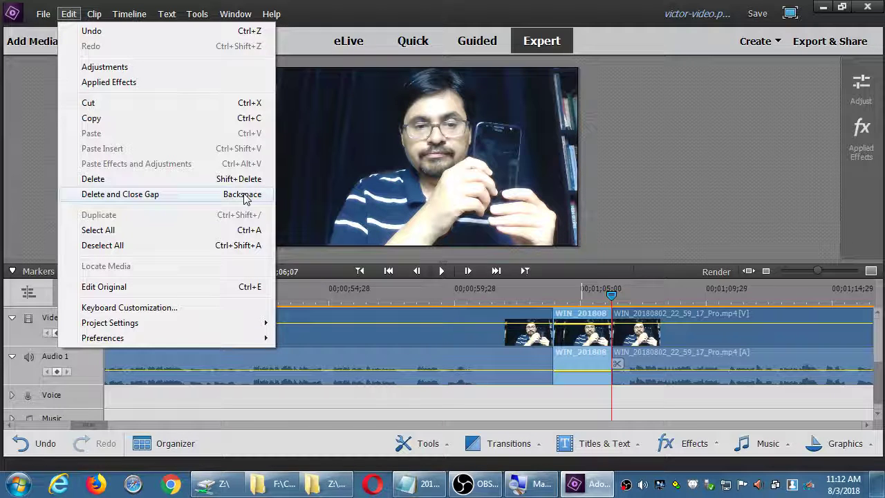
pyautogui.press('Escape')
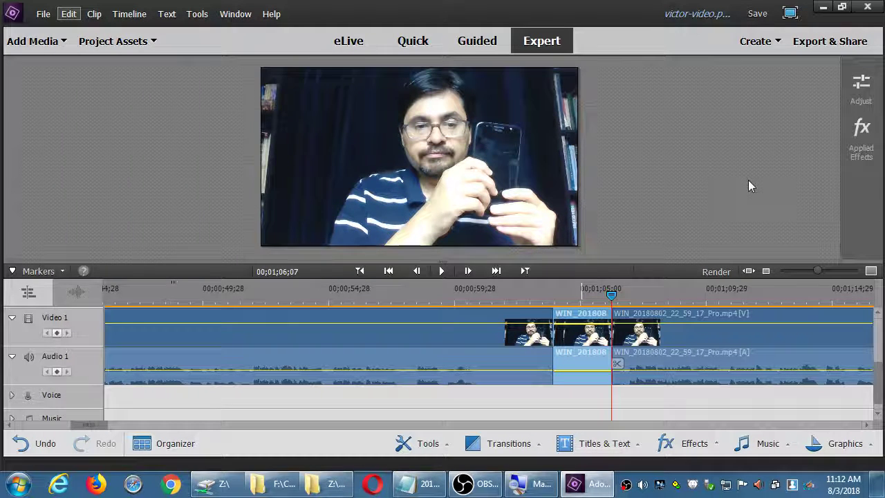
pyautogui.click(700, 348)
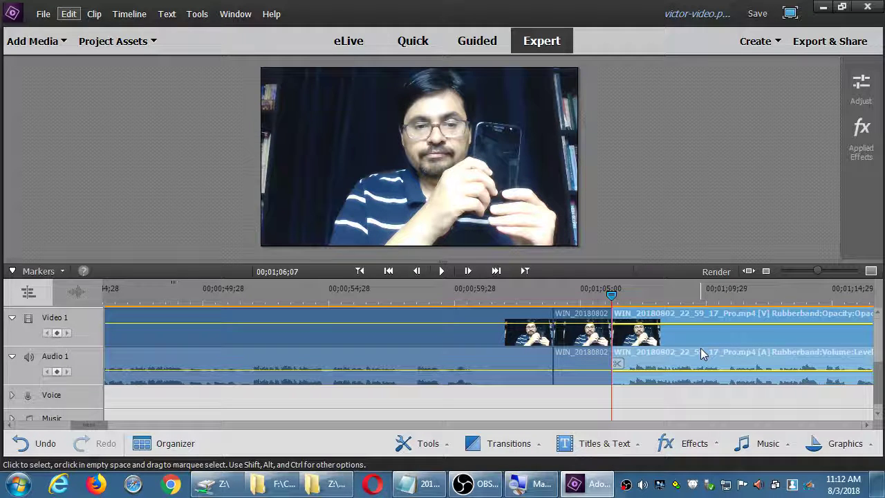
pyautogui.click(586, 355)
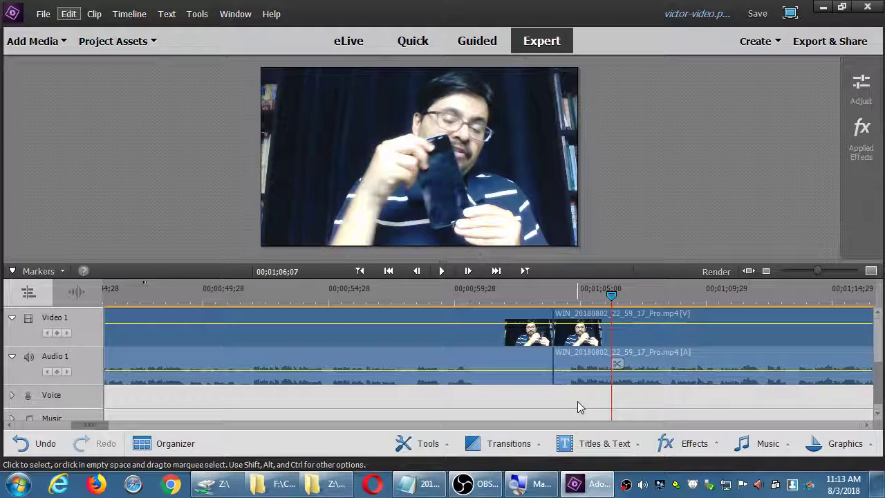
pyautogui.hotkey('ctrl', 'z')
# Delete the short piece between the cuts and play back the result
pyautogui.click(588, 346)
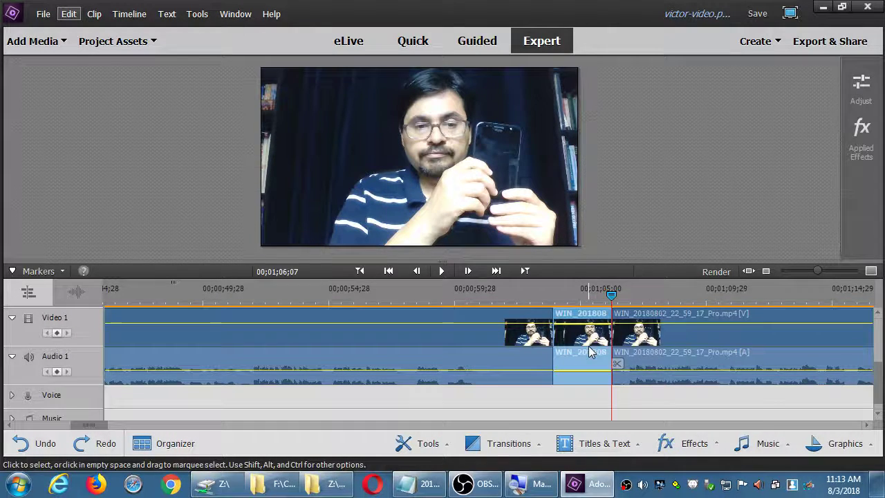
pyautogui.rightClick(588, 346)
pyautogui.click(623, 173)
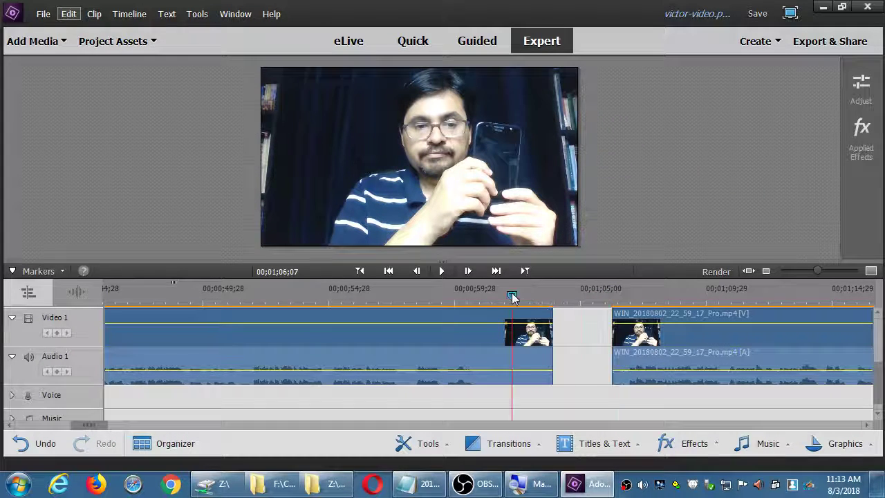
pyautogui.press('space')
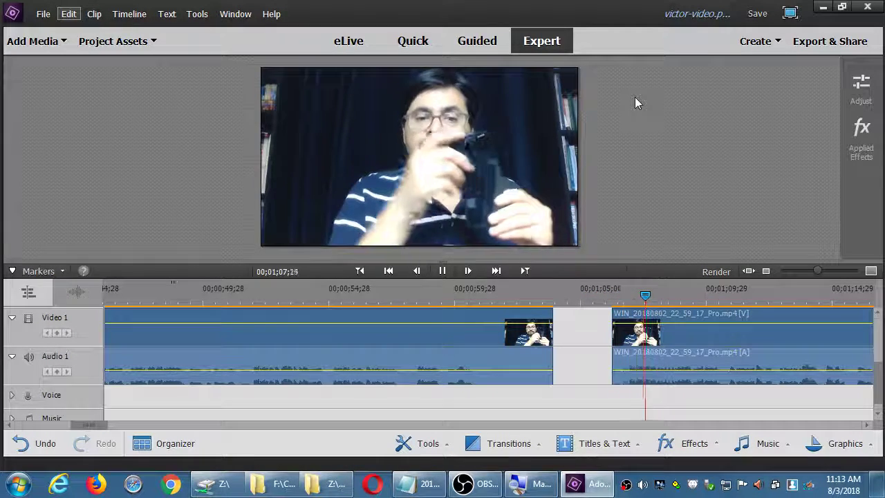
pyautogui.press('space')
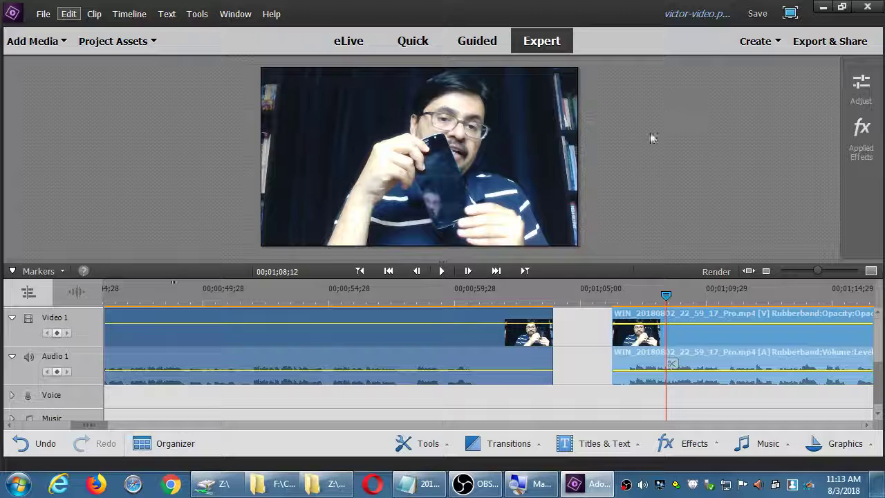
# Close the empty gap so the clips join up, then return before the cut
pyautogui.hotkey('ctrl', 'z')
pyautogui.rightClick(571, 329)
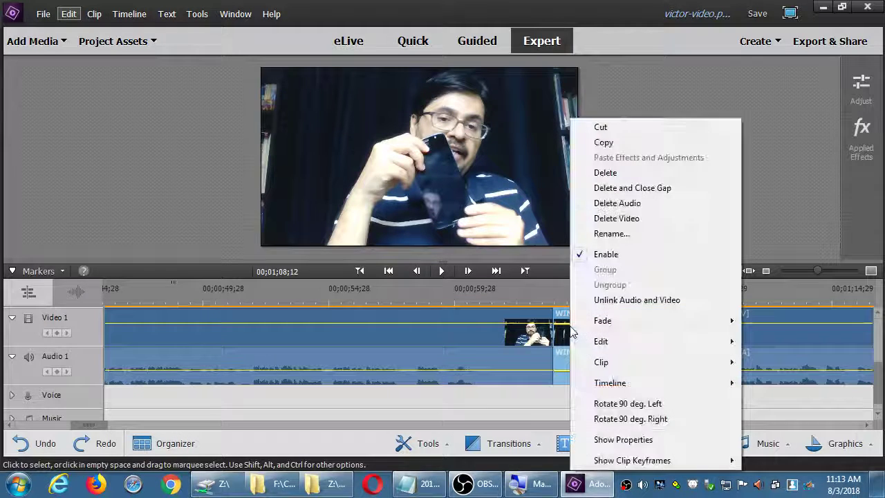
pyautogui.click(620, 188)
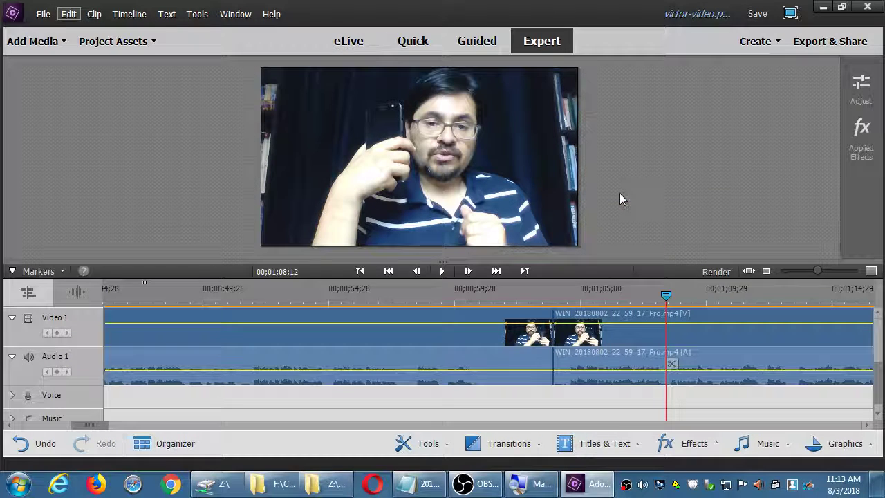
pyautogui.click(413, 303)
pyautogui.press('space')
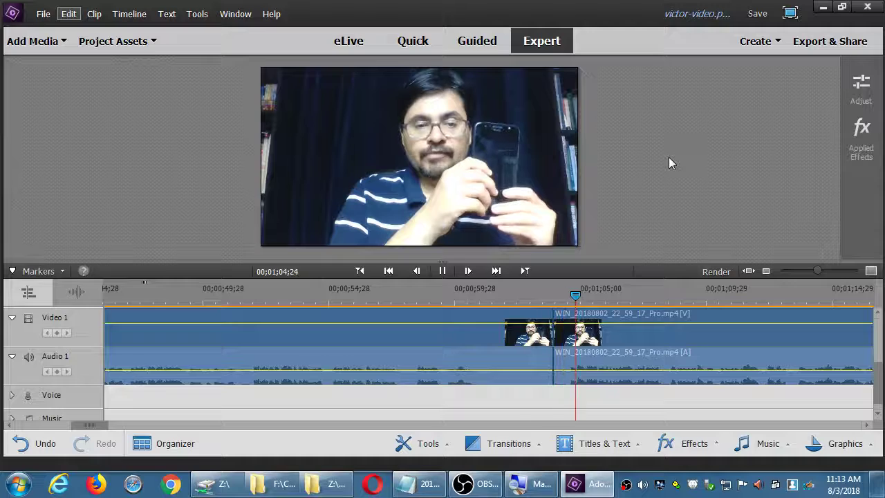
pyautogui.press('space')
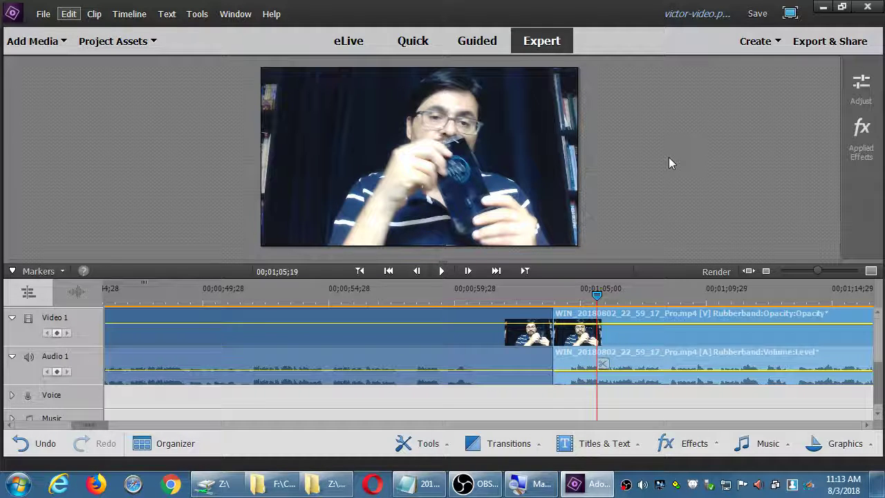
# Undo the earlier edits back to the single uncut webcam clip
pyautogui.click(39, 454)
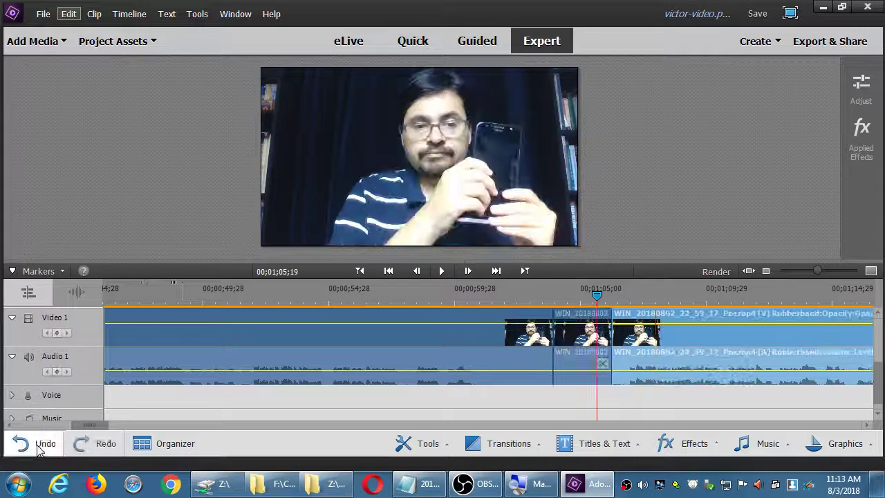
pyautogui.click(38, 454)
pyautogui.click(39, 454)
pyautogui.click(39, 454)
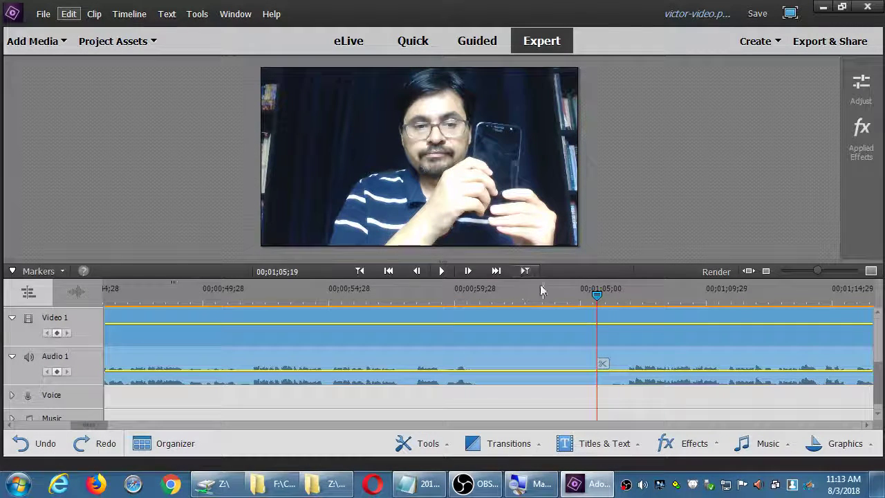
# Split at 00;01;03;24 and 00;01;05;29, then Delete and Close Gap the middle piece
pyautogui.moveTo(595, 296); pyautogui.dragTo(551, 302)
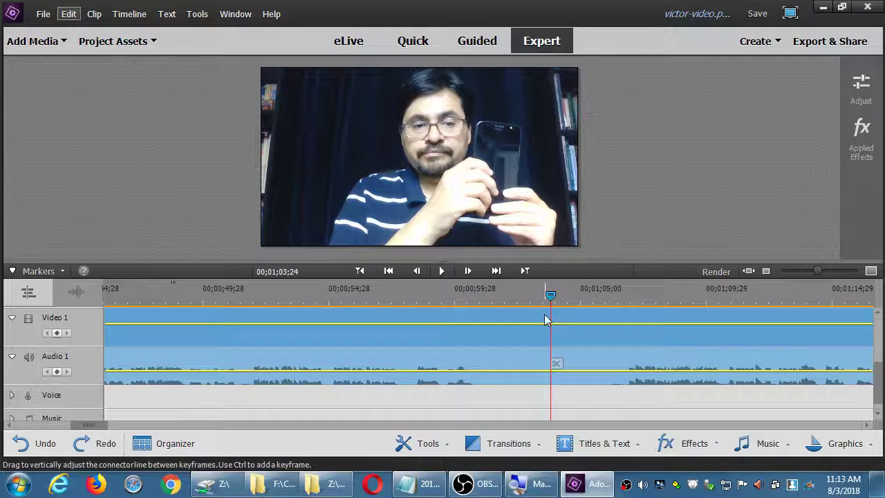
pyautogui.click(557, 362)
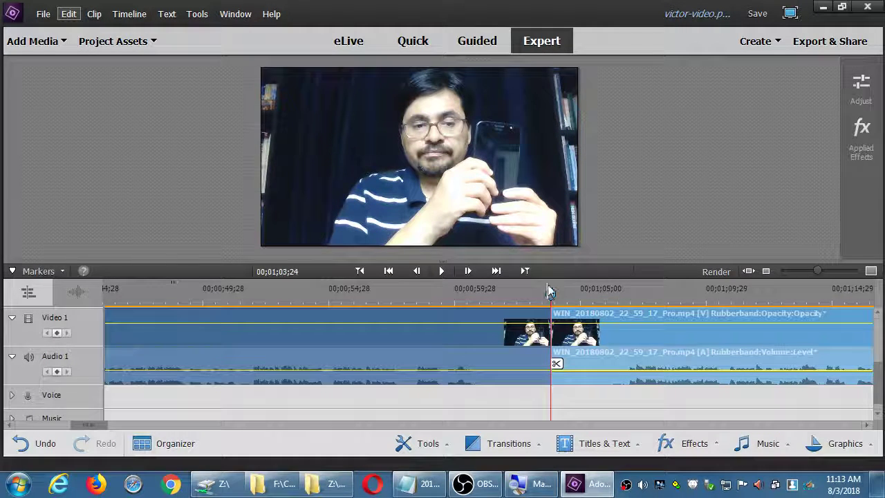
pyautogui.moveTo(551, 297); pyautogui.dragTo(606, 314)
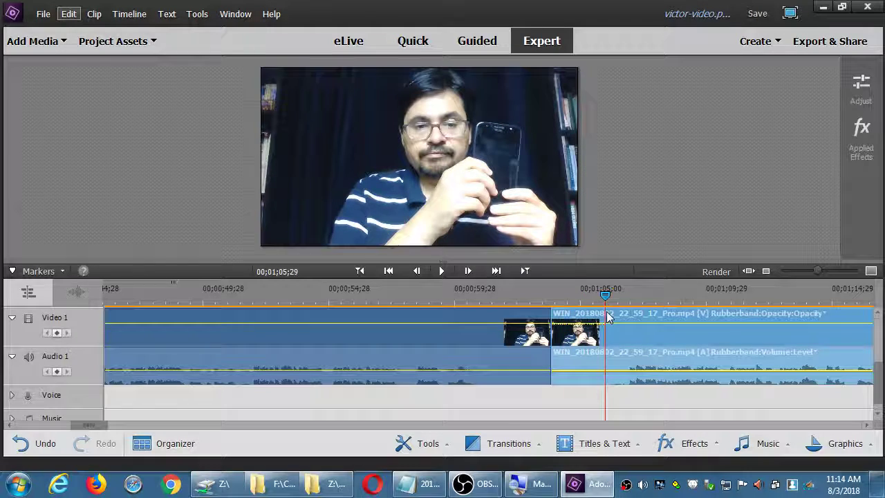
pyautogui.click(612, 363)
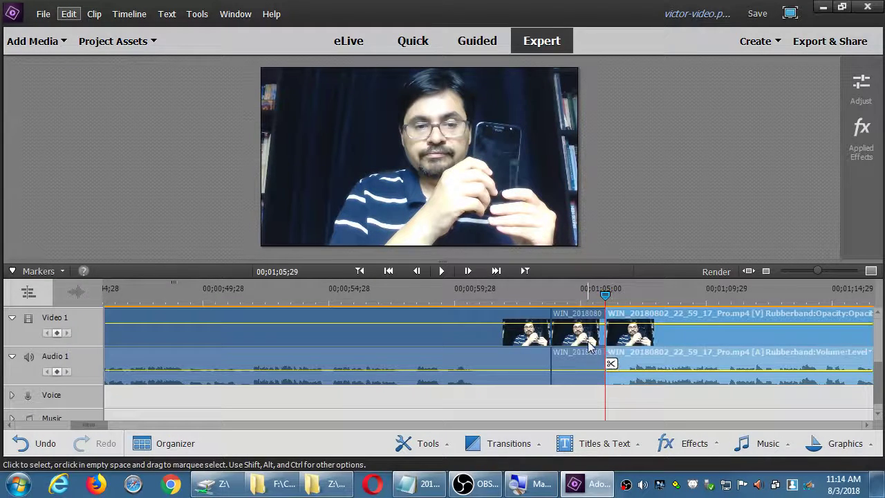
pyautogui.click(586, 343)
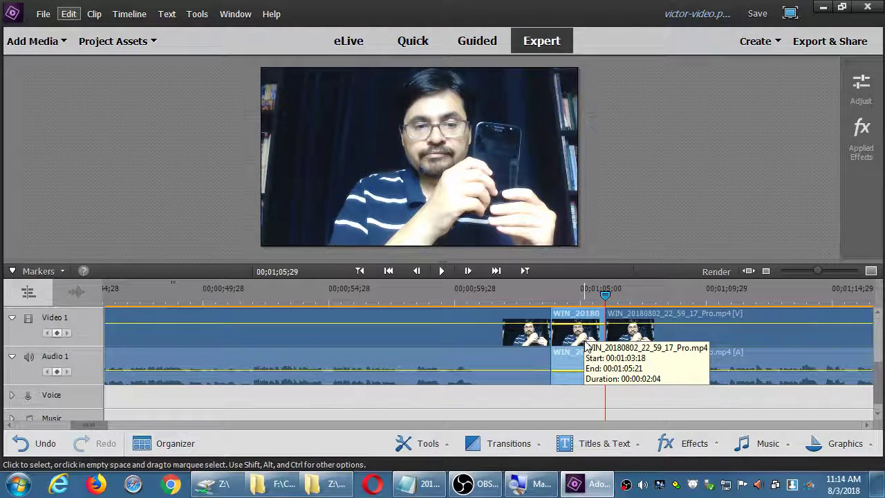
pyautogui.rightClick(587, 344)
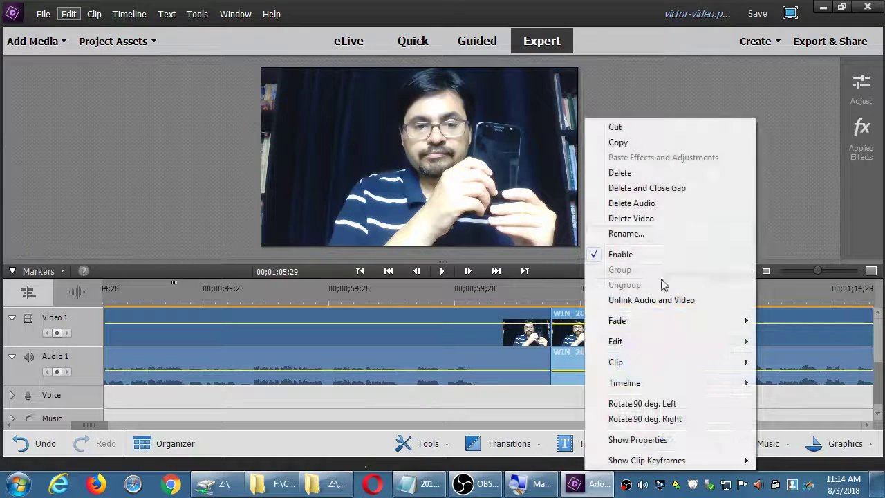
pyautogui.click(678, 192)
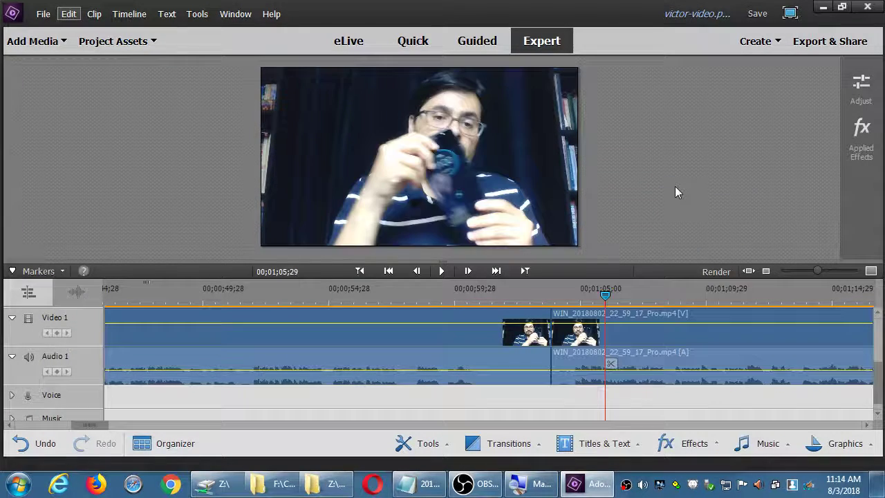
pyautogui.click(520, 296)
# Play across the new cut and save the project
pyautogui.press('space')
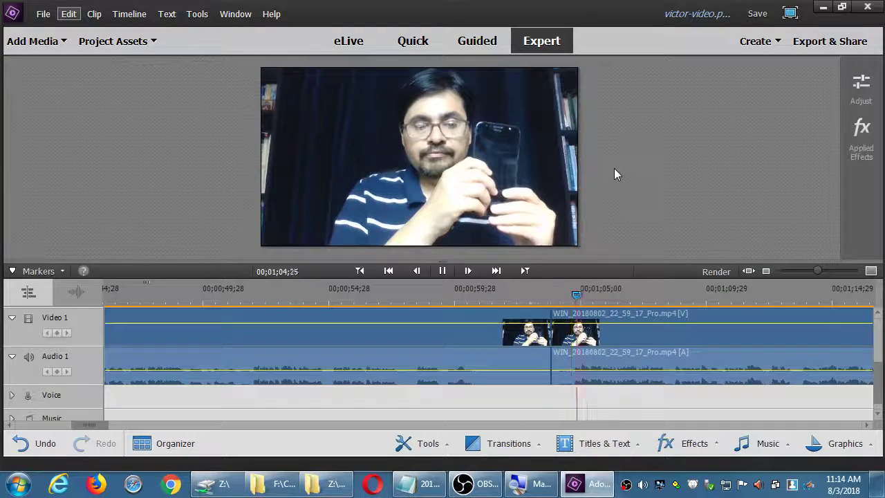
pyautogui.press('space')
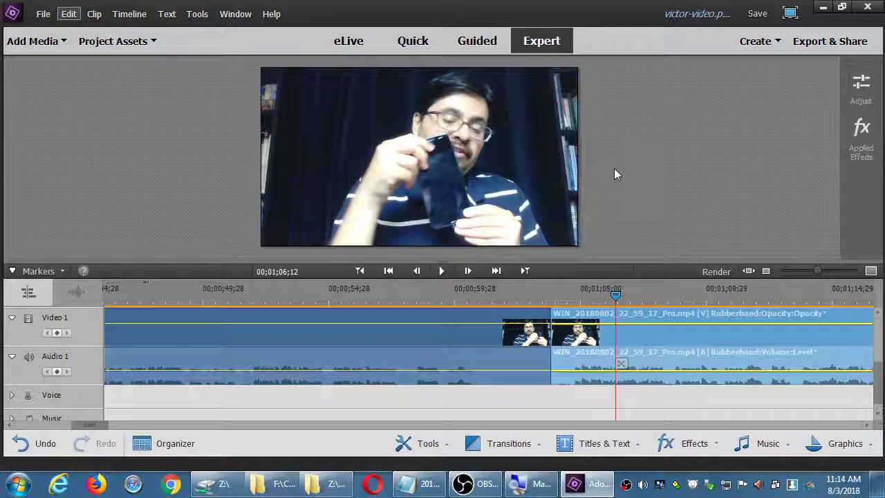
pyautogui.hotkey('ctrl', 's')
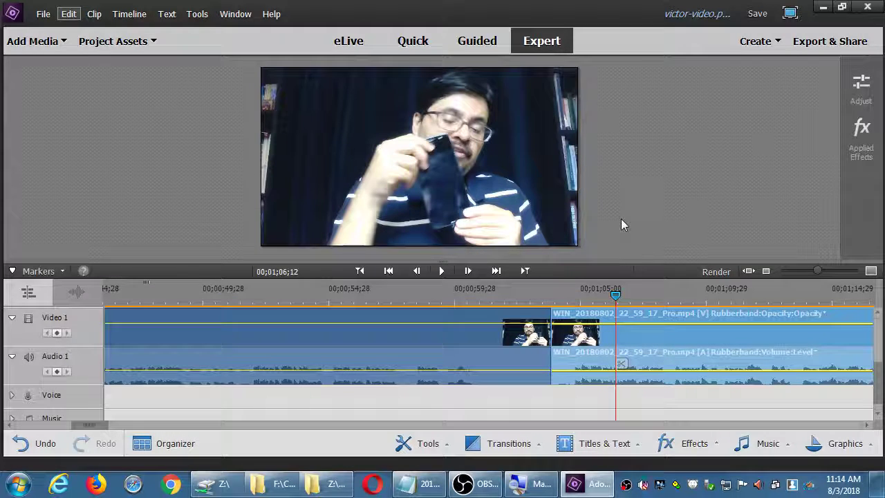
# Scrub through the edited section, then play the sequence from the very start
pyautogui.press('XF86AudioMute')
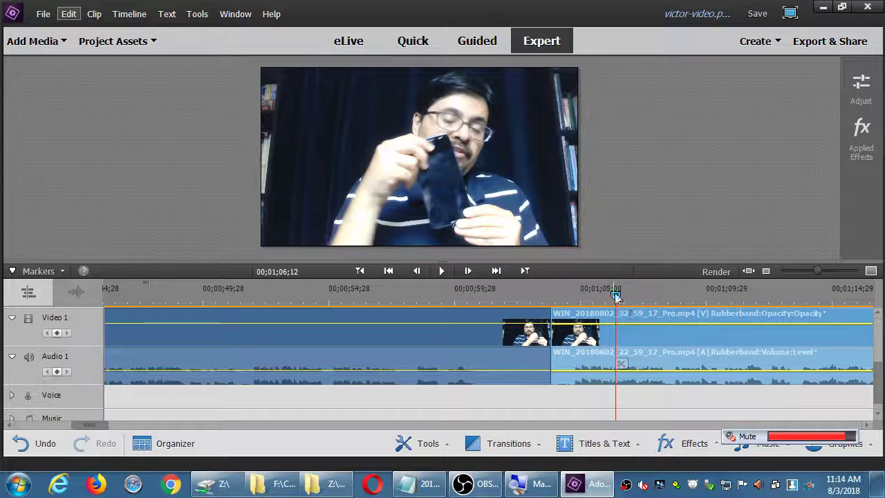
pyautogui.moveTo(616, 296); pyautogui.dragTo(664, 293)
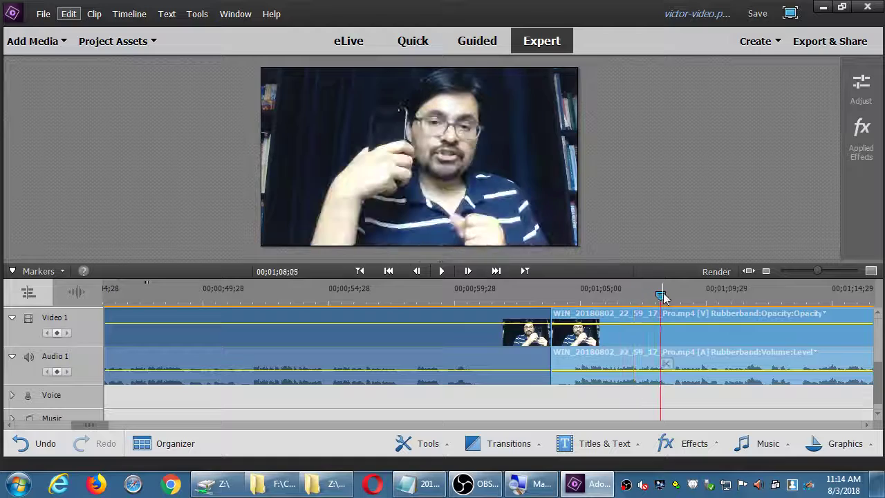
pyautogui.press('Home')
pyautogui.press('space')
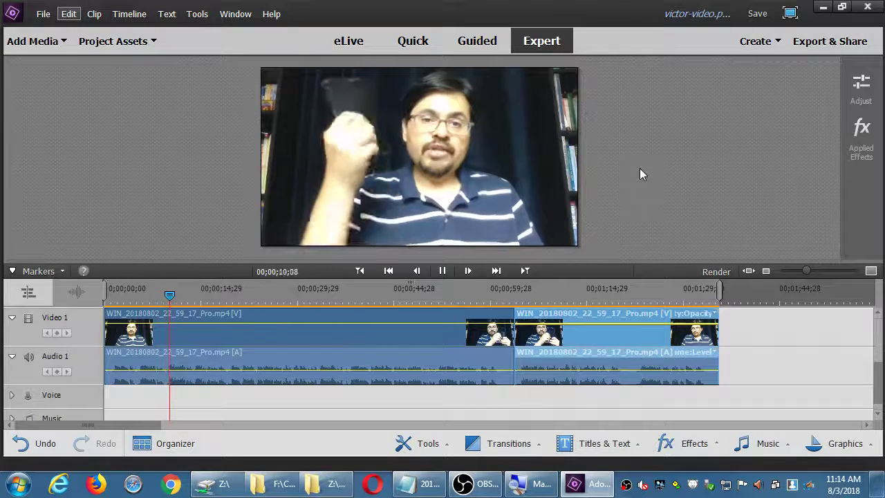
# Split the clip at 00;00;13;27 and 00;00;19;01 and delete the middle section
pyautogui.press('=')
pyautogui.press('=')
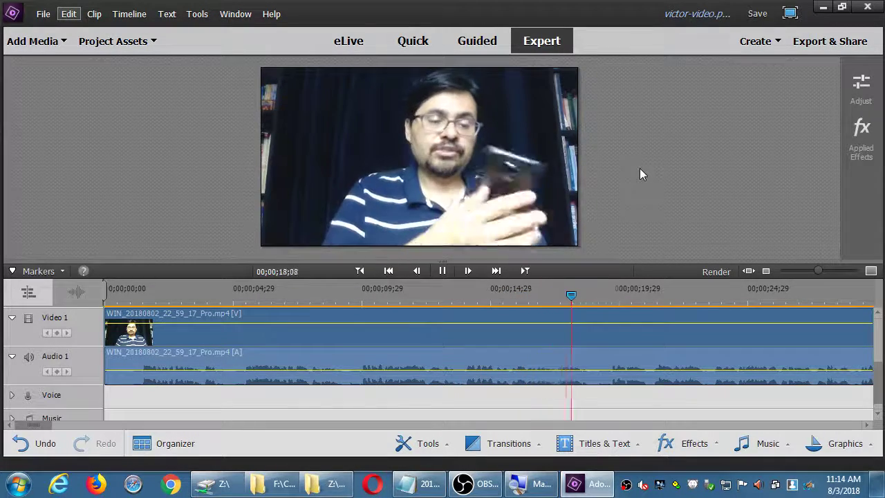
pyautogui.press('space')
pyautogui.click(463, 296)
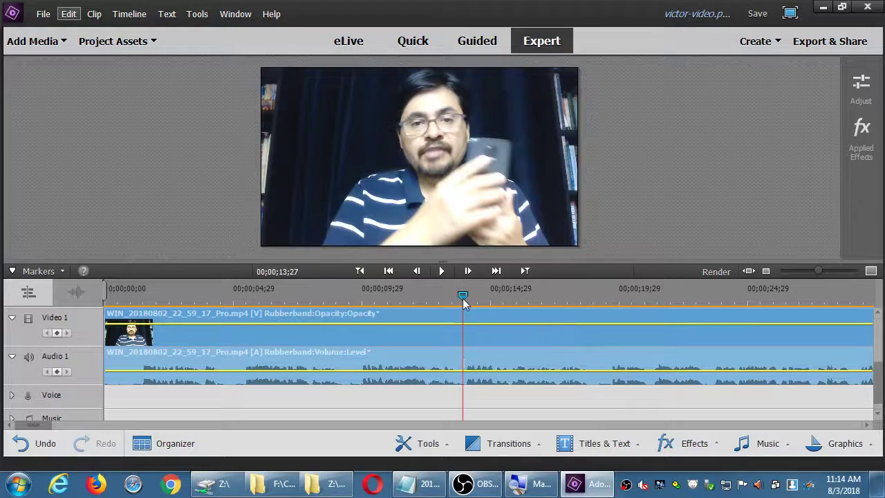
pyautogui.click(469, 364)
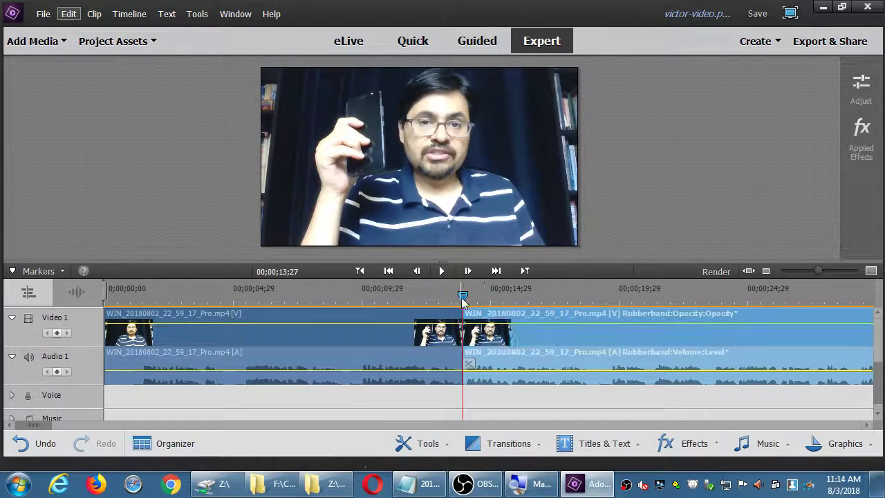
pyautogui.click(555, 314)
pyautogui.moveTo(554, 313); pyautogui.dragTo(595, 315)
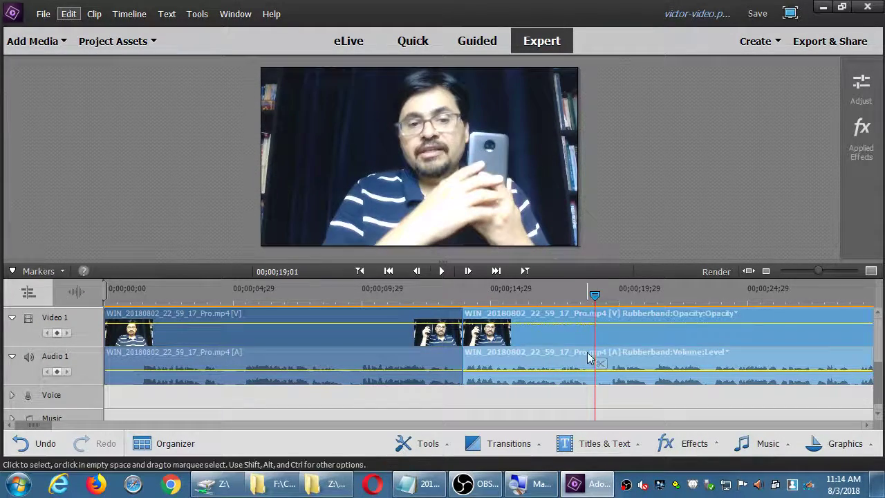
pyautogui.click(601, 365)
pyautogui.click(537, 346)
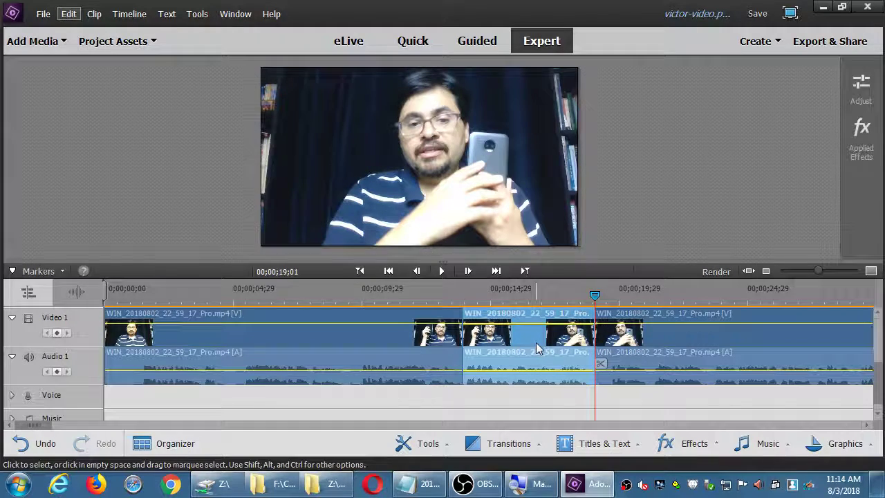
pyautogui.press('Delete')
# Replay across the new cut several times from around 12;03
pyautogui.click(416, 291)
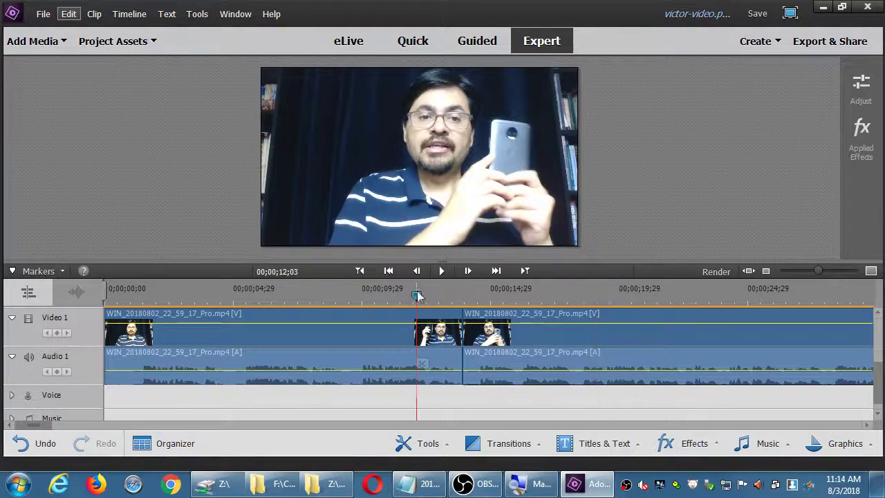
pyautogui.press('space')
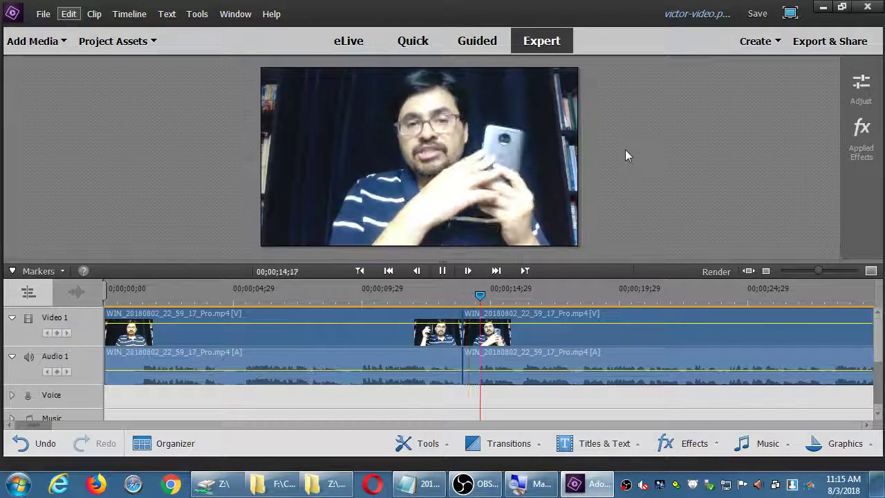
pyautogui.press('space')
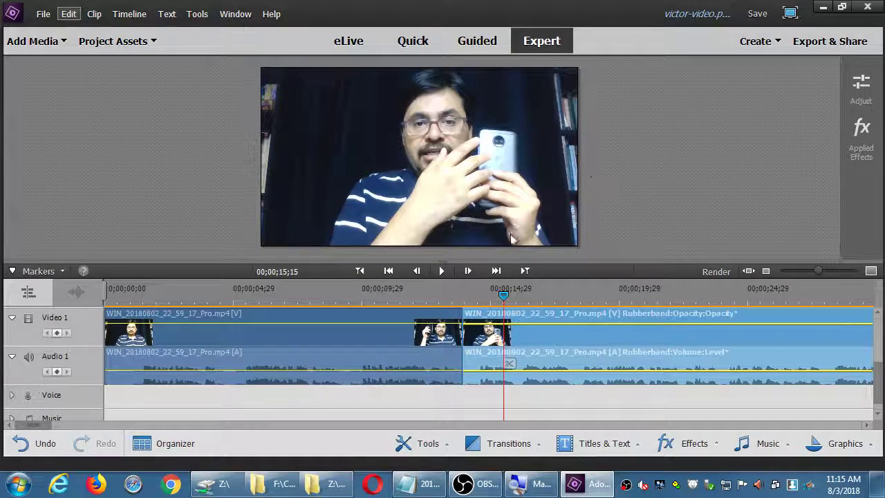
pyautogui.click(417, 295)
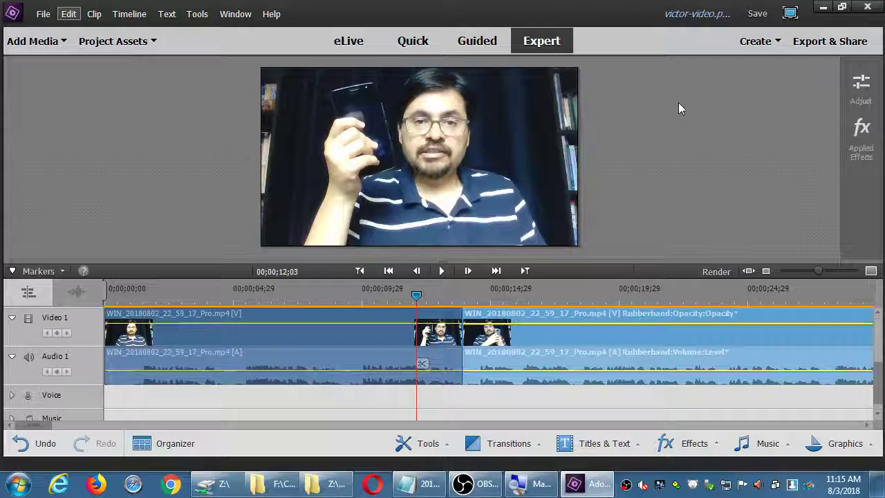
pyautogui.press('space')
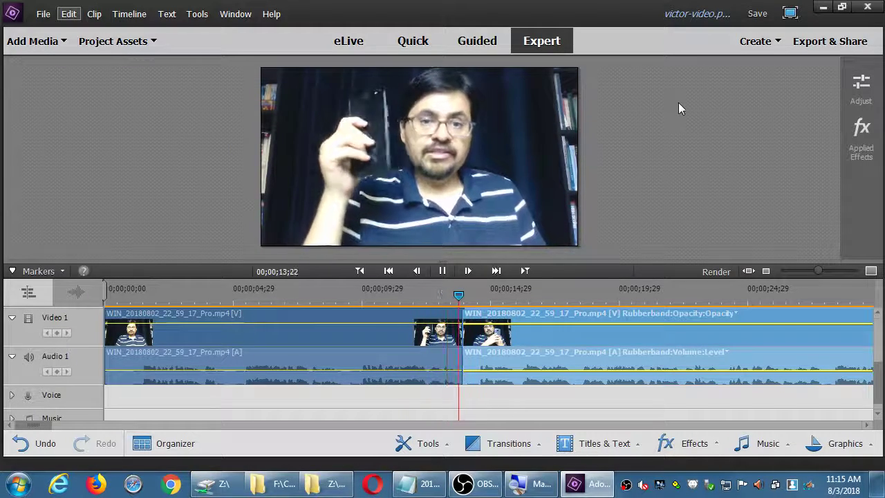
pyautogui.press('space')
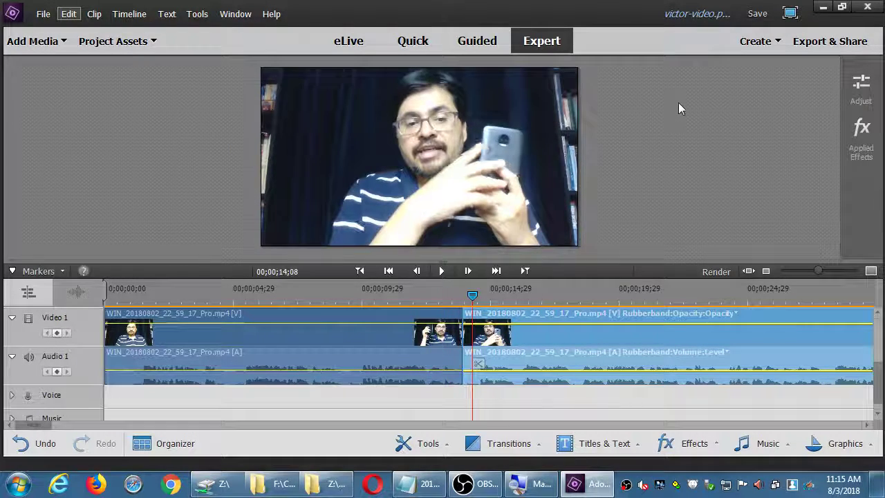
pyautogui.click(448, 295)
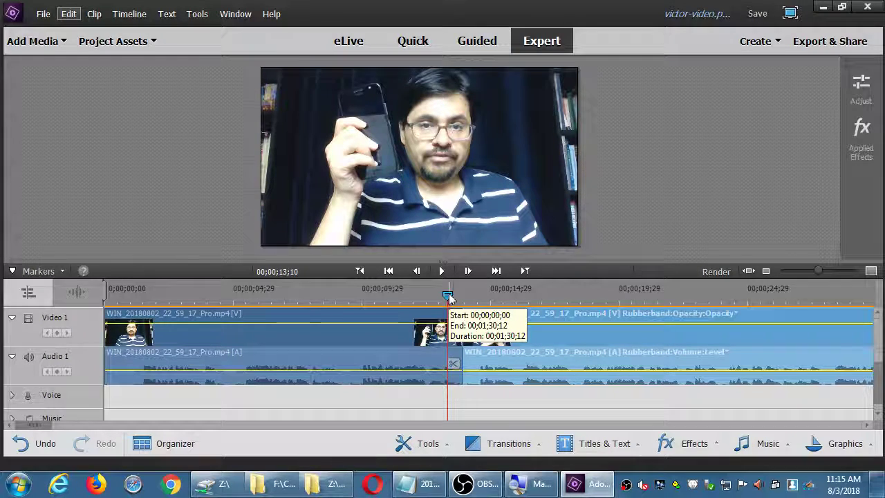
pyautogui.press('space')
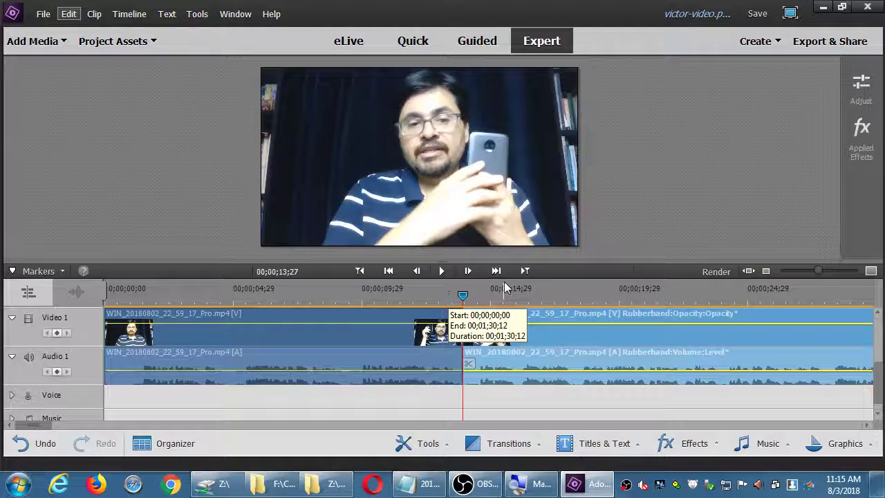
# Replay across the cut from about 10 seconds, then from about 11 seconds
pyautogui.click(383, 294)
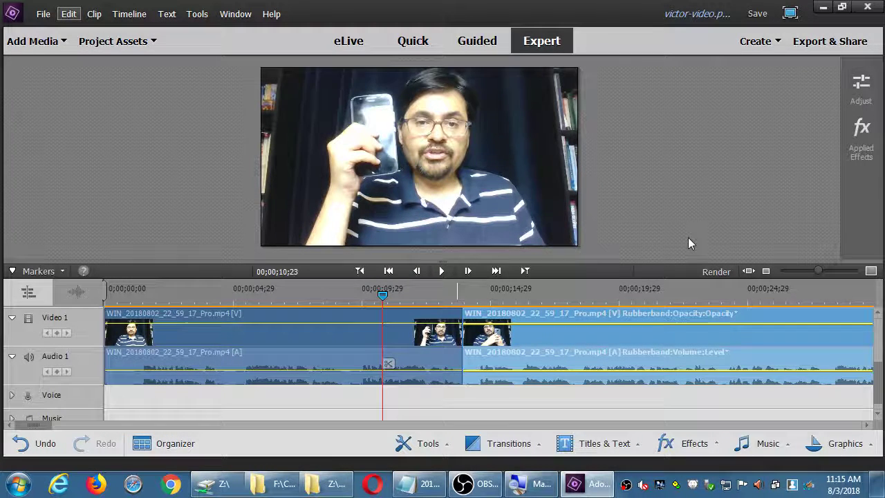
pyautogui.press('space')
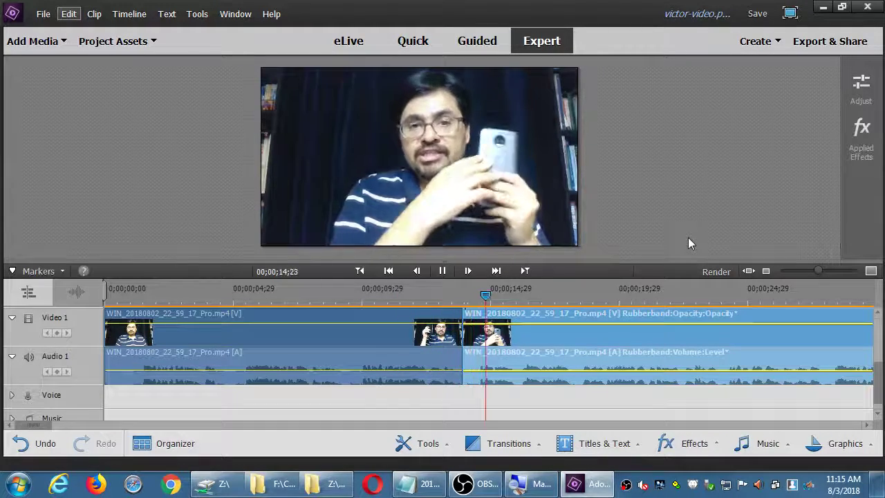
pyautogui.press('space')
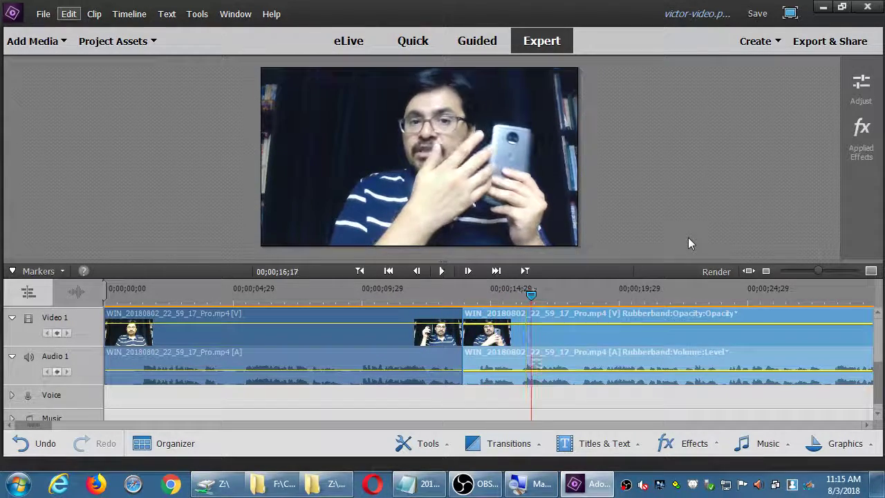
pyautogui.click(403, 292)
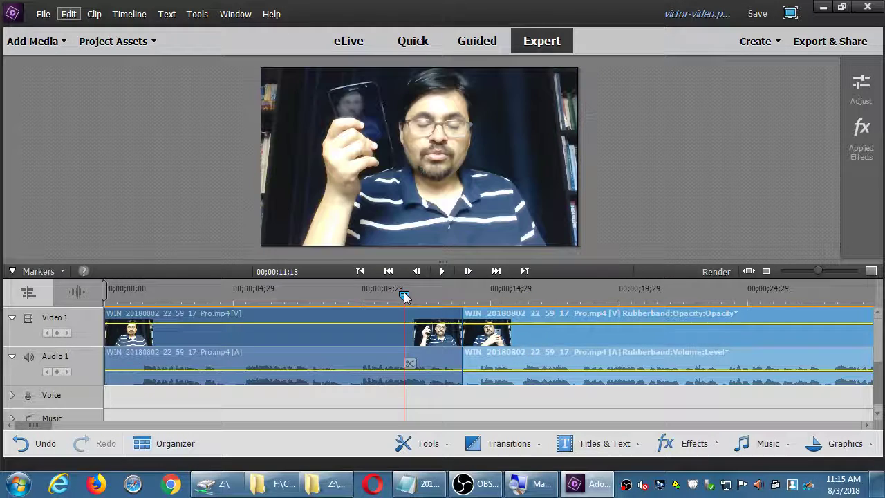
pyautogui.press('space')
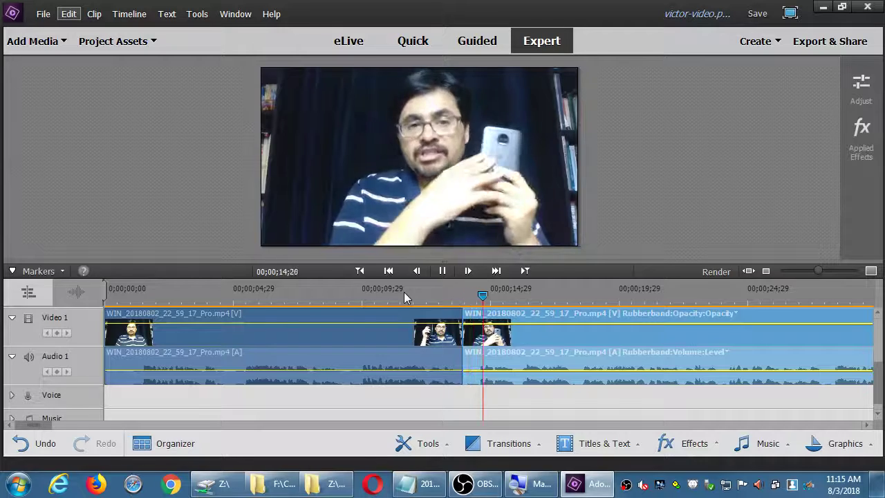
pyautogui.press('space')
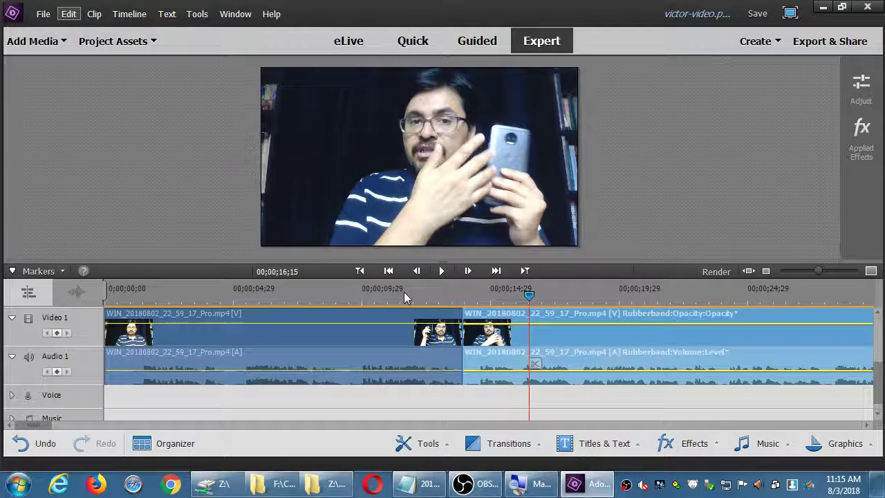
# Raise the volume, replay the cut up to 15;00, and show the video transitions
pyautogui.press('XF86AudioRaiseVolume')
pyautogui.click(389, 296)
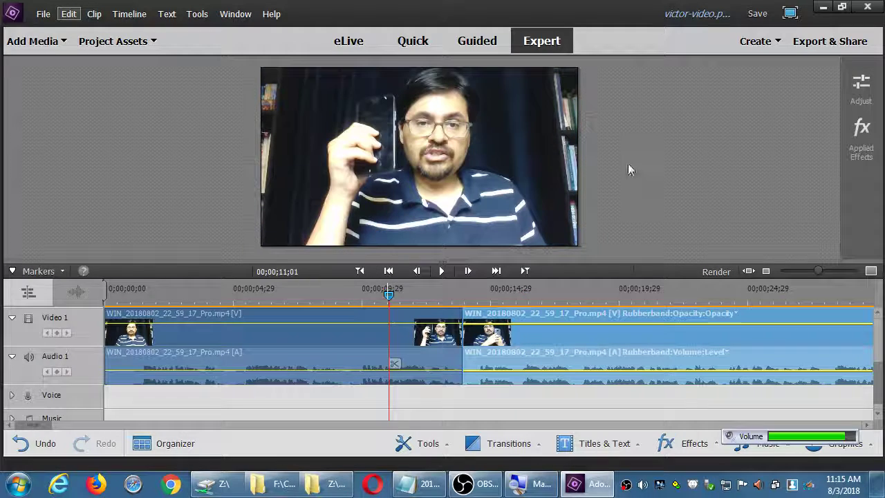
pyautogui.press('space')
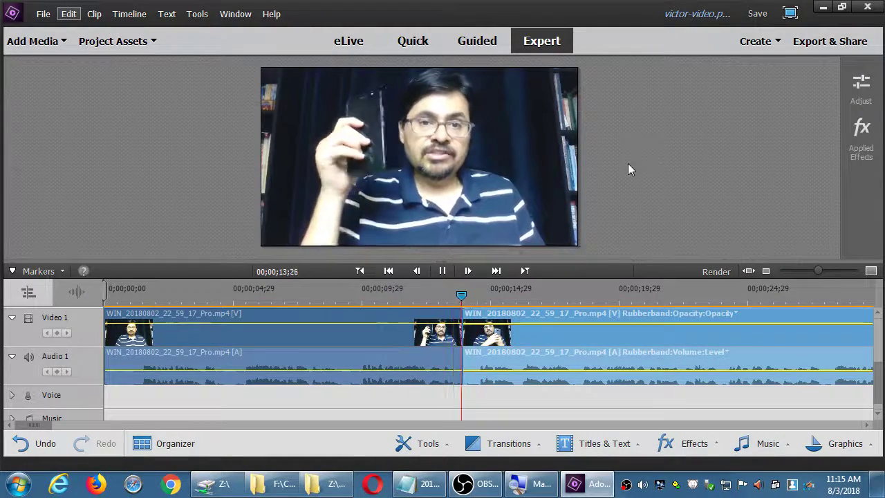
pyautogui.press('space')
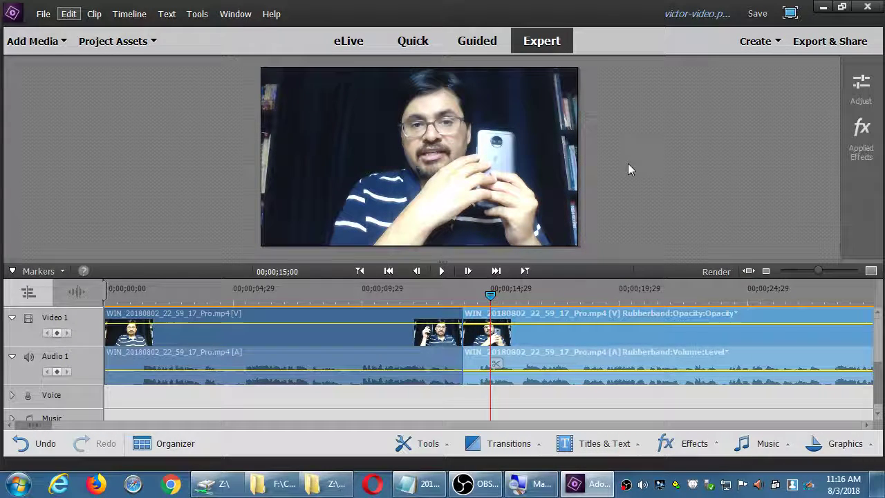
pyautogui.click(495, 446)
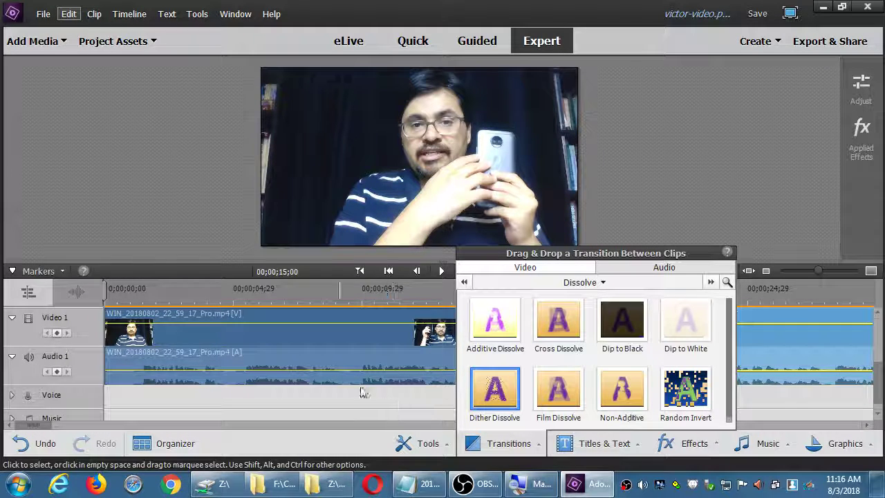
# Drop Cross Dissolve onto the cut with 1 second Between clips and confirm
pyautogui.click(44, 420)
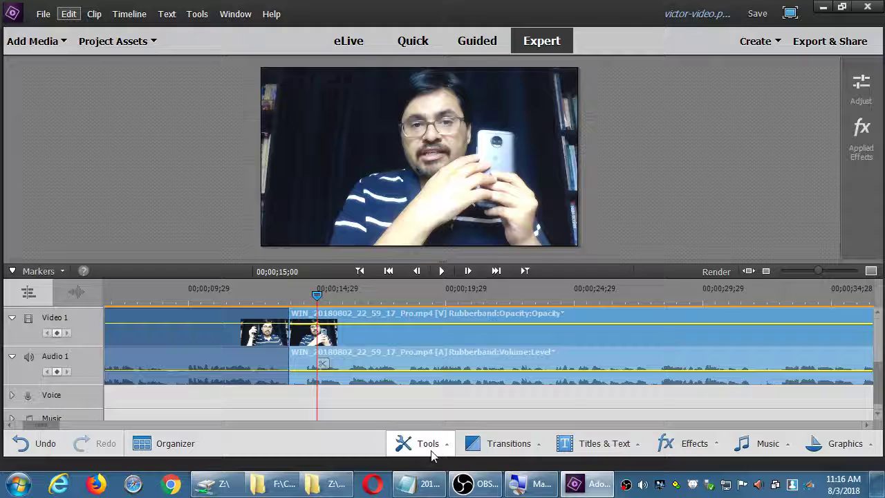
pyautogui.click(505, 443)
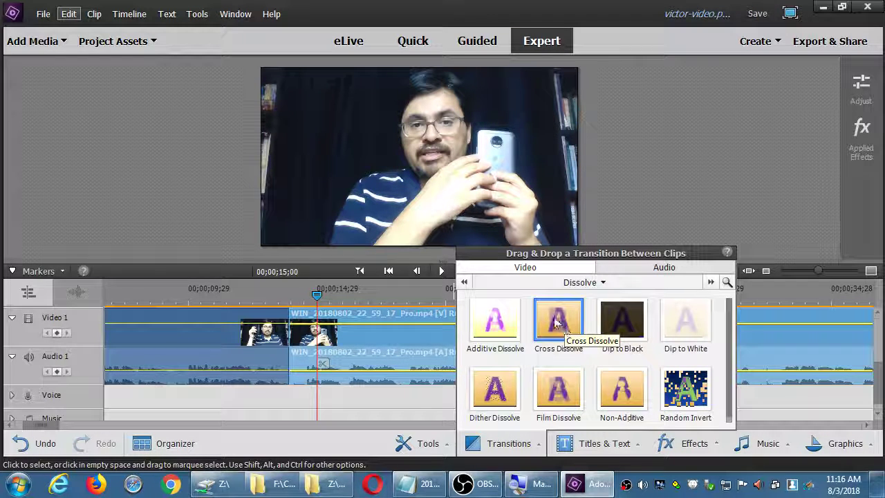
pyautogui.moveTo(558, 322); pyautogui.dragTo(309, 318)
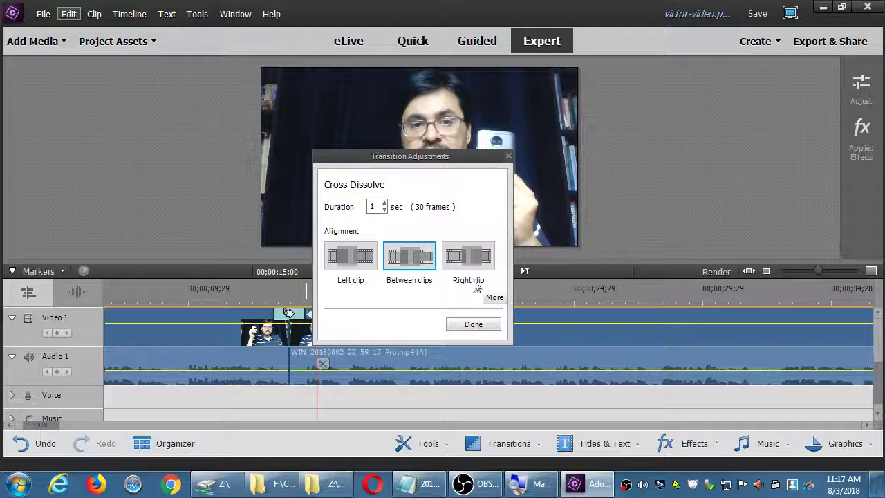
pyautogui.click(474, 324)
pyautogui.click(204, 293)
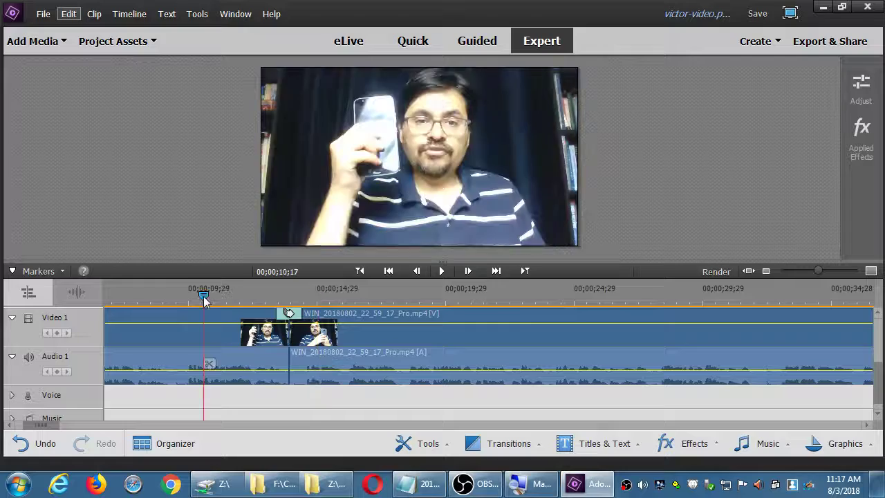
# Preview the Cross Dissolve twice, the second time from about 11 seconds
pyautogui.press('space')
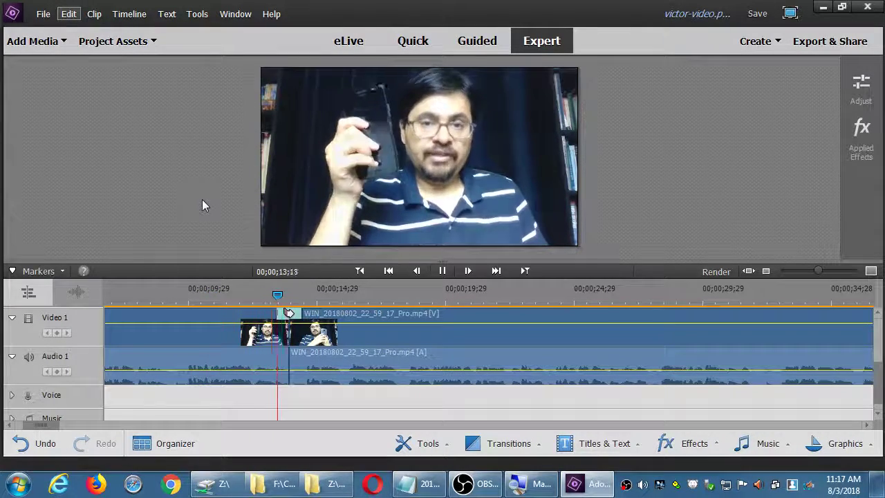
pyautogui.press('space')
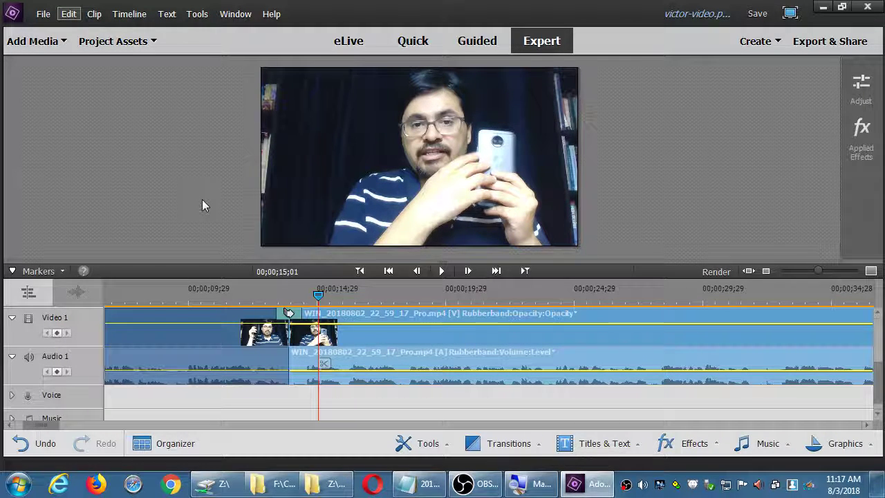
pyautogui.click(224, 290)
pyautogui.press('space')
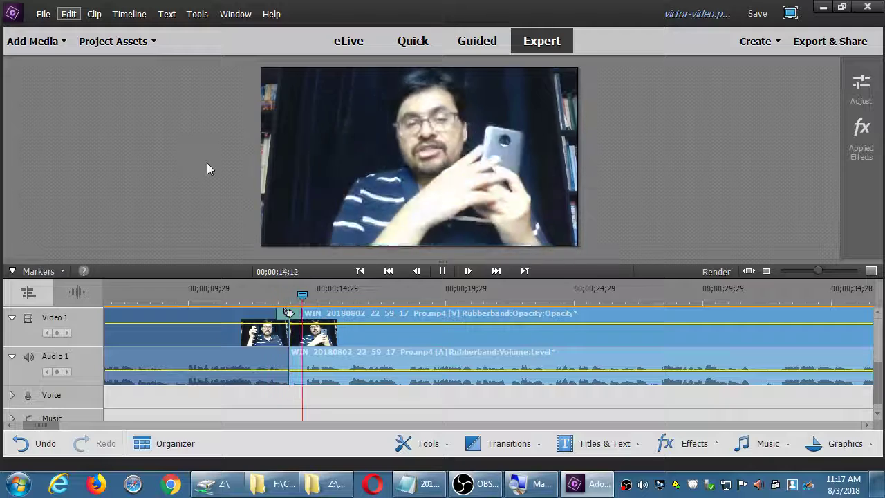
pyautogui.press('space')
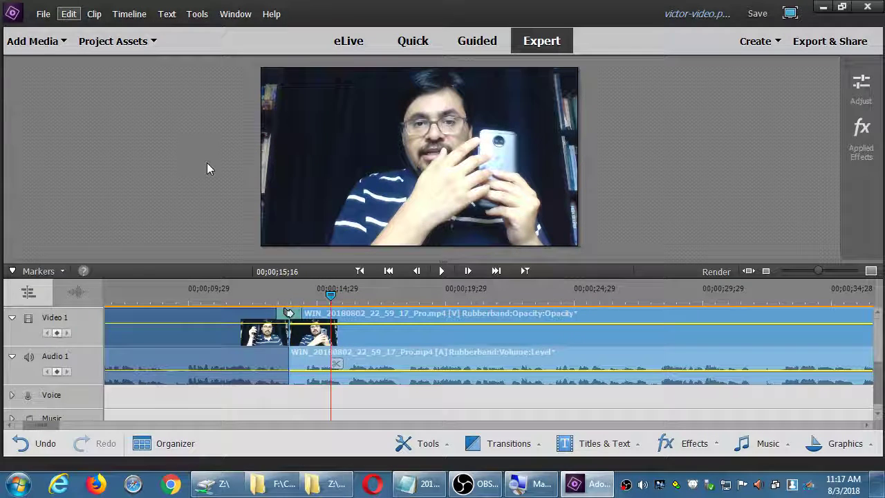
pyautogui.press('XF86AudioMute')
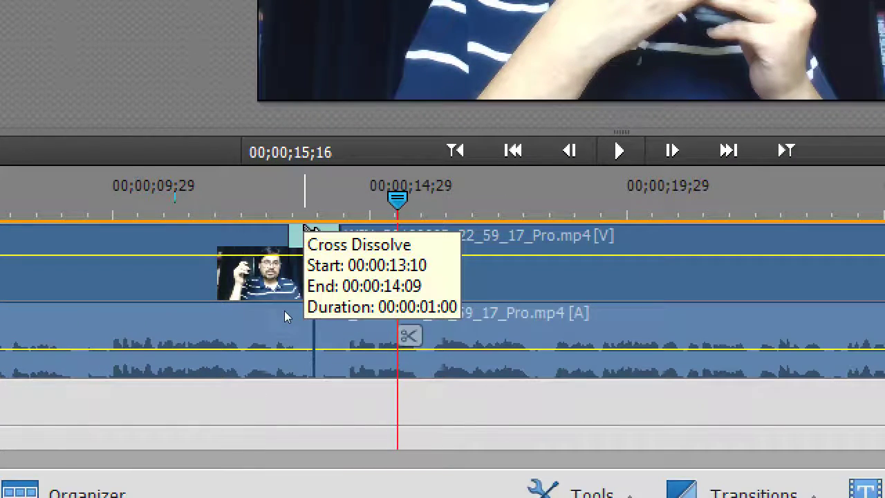
# Check the clips on both sides, replay the transition from about 12 seconds, and save
pyautogui.click(254, 318)
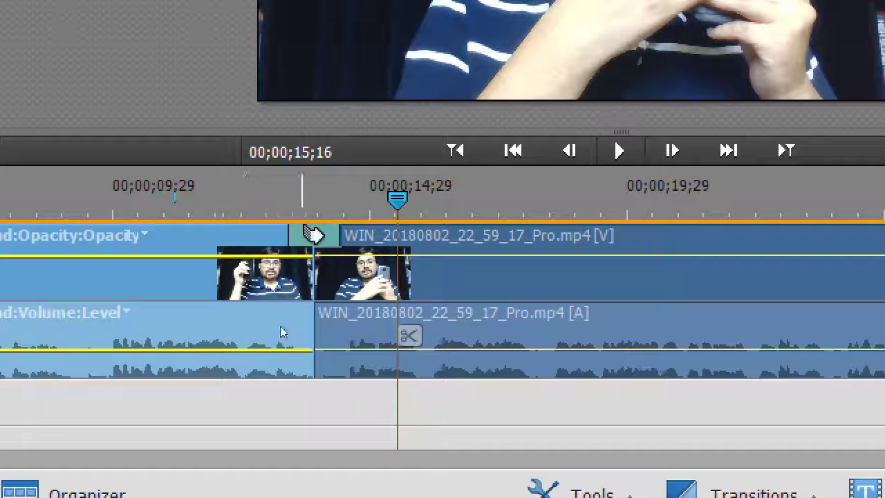
pyautogui.click(329, 343)
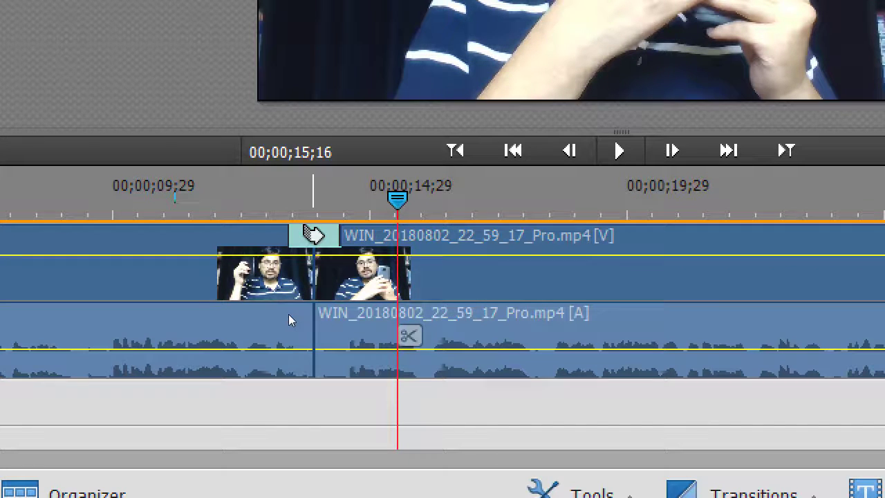
pyautogui.moveTo(313, 235)
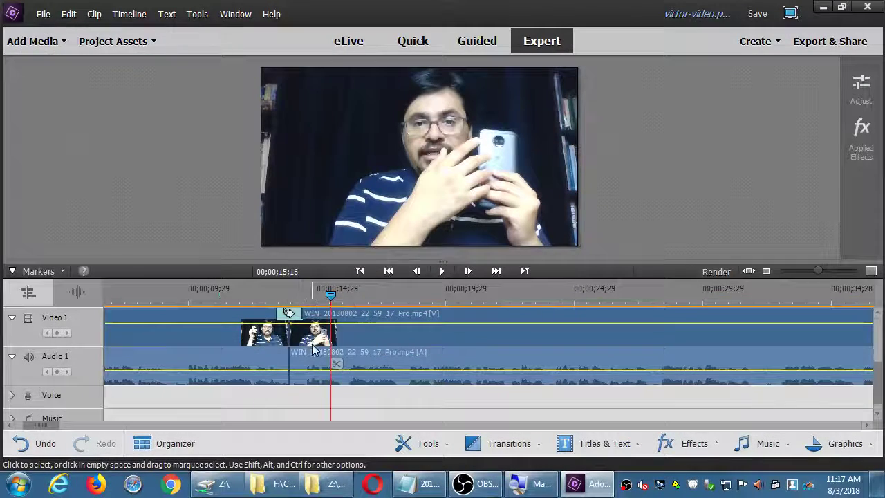
pyautogui.moveTo(331, 295); pyautogui.dragTo(249, 295)
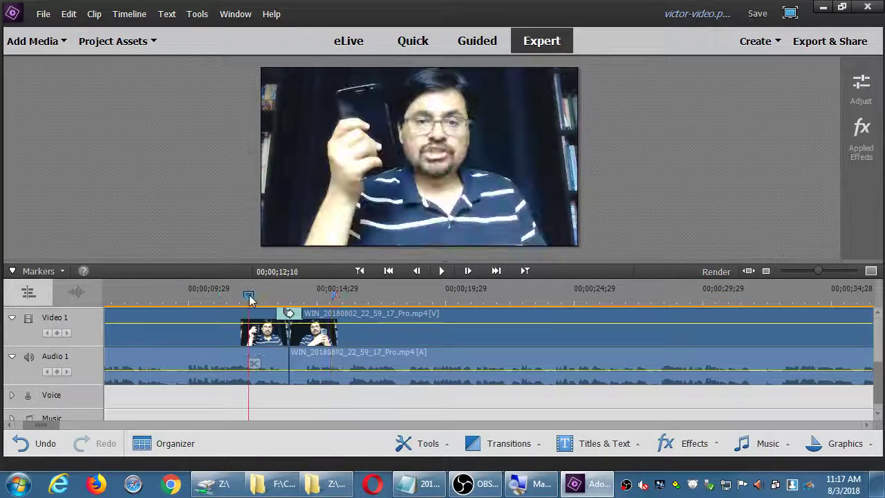
pyautogui.press('space')
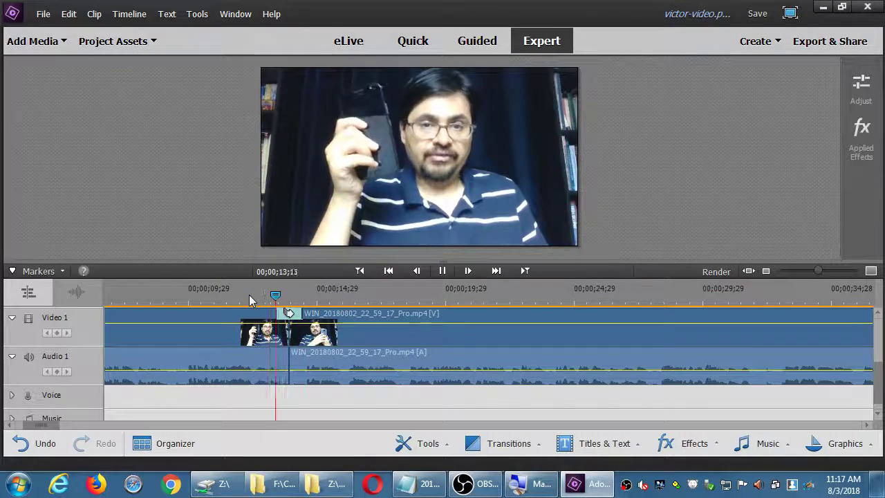
pyautogui.hotkey('ctrl', 's')
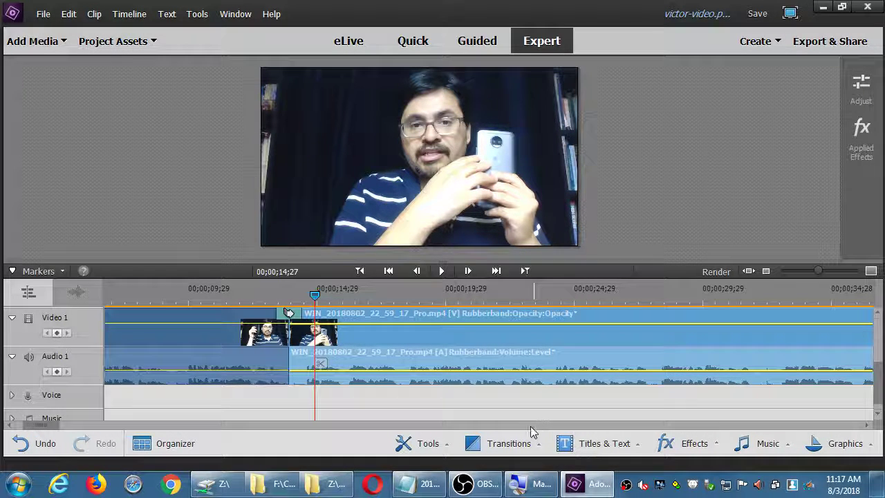
# Browse the Slide and Dissolve transitions and try Additive Dissolve on the clip join
pyautogui.click(485, 443)
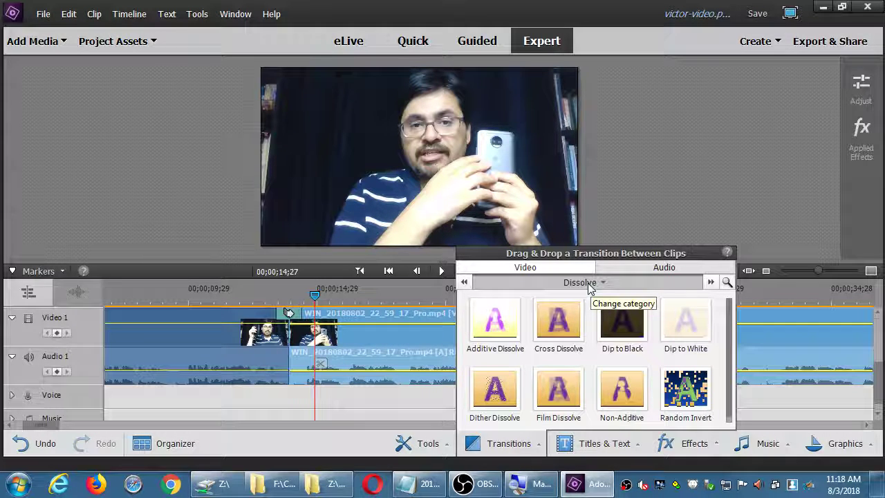
pyautogui.click(597, 288)
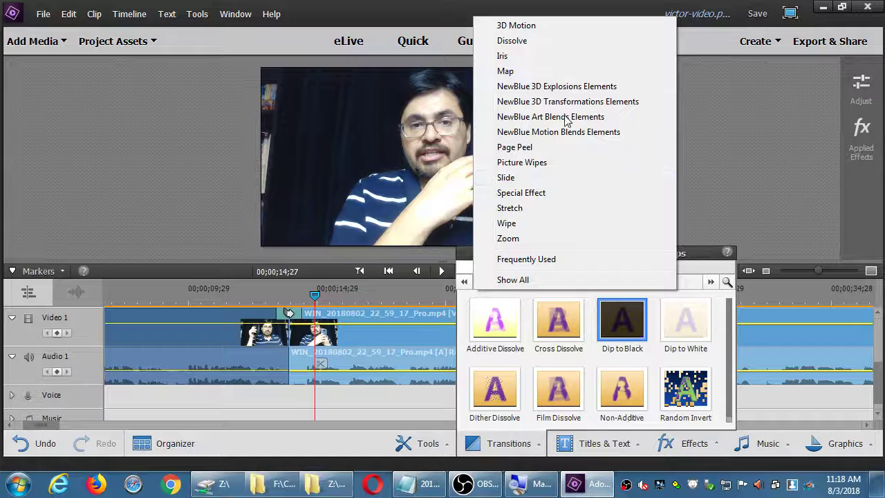
pyautogui.click(526, 179)
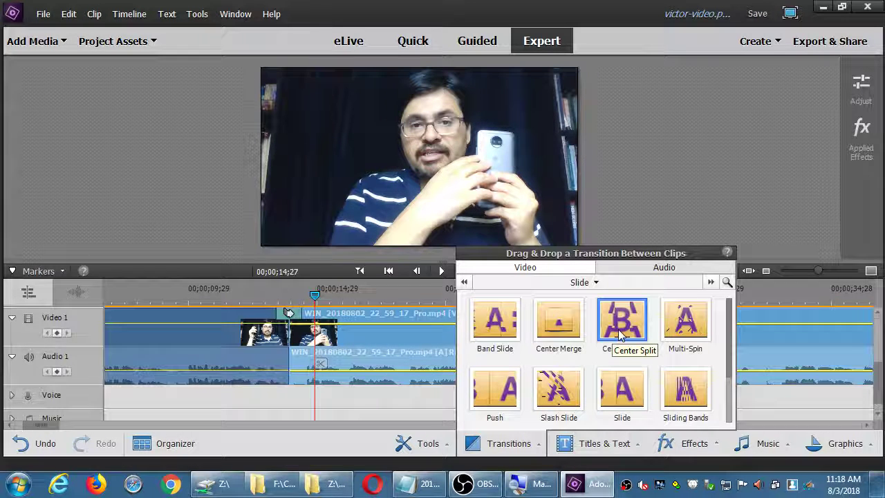
pyautogui.click(584, 282)
pyautogui.click(561, 40)
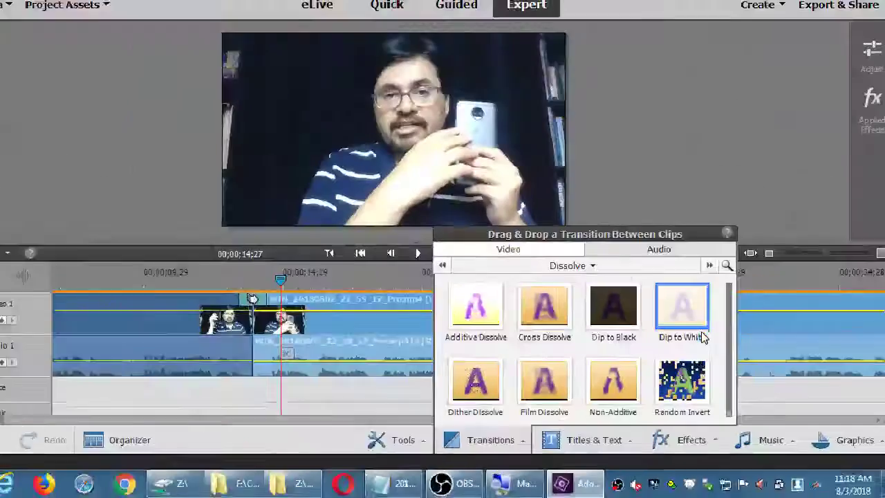
pyautogui.moveTo(286, 166); pyautogui.dragTo(294, 315)
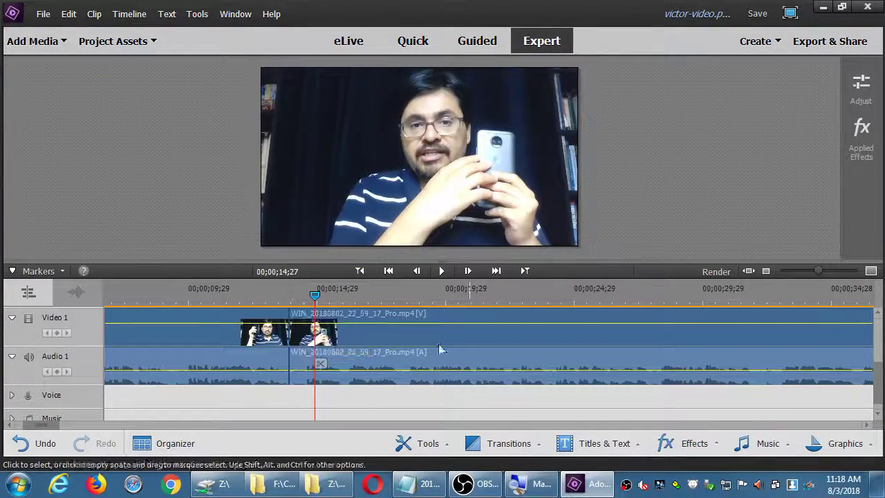
# Apply the Stretch In transition to the Video 1 join and confirm its settings
pyautogui.click(517, 443)
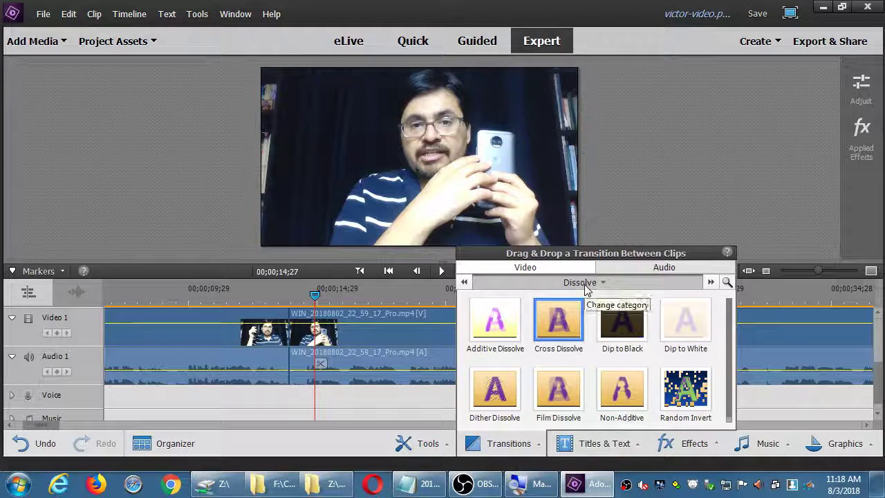
pyautogui.click(584, 283)
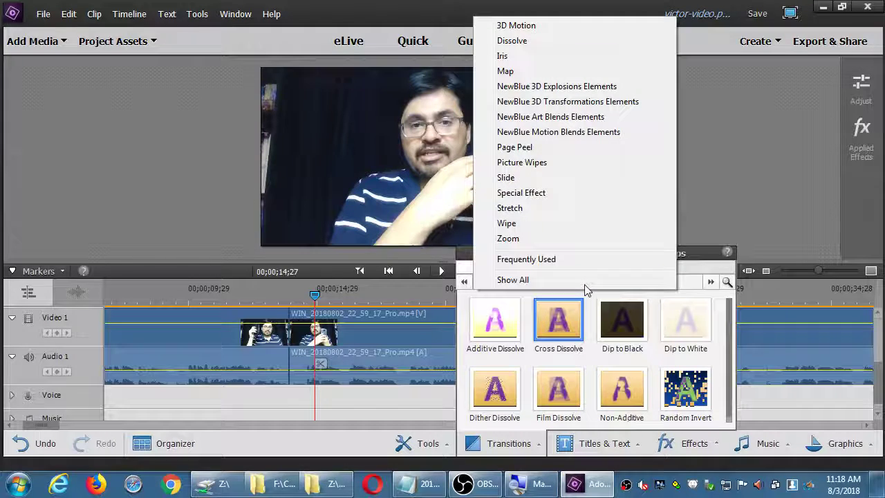
pyautogui.click(525, 207)
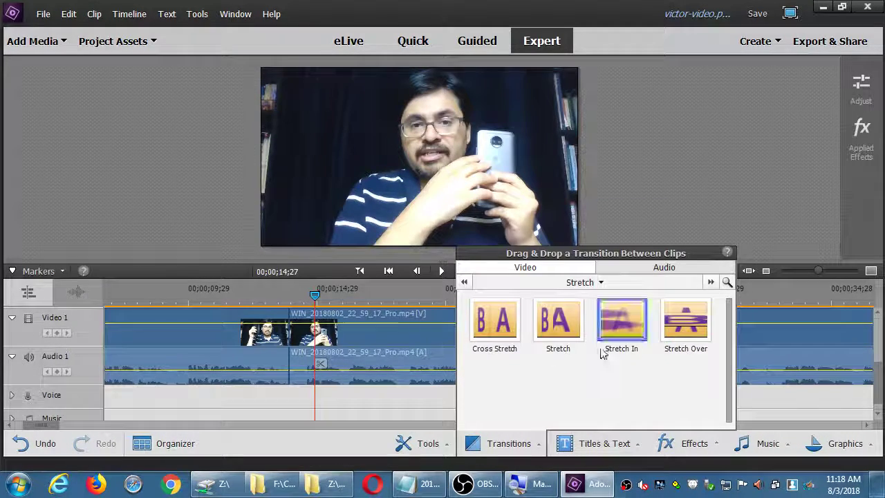
pyautogui.moveTo(613, 331); pyautogui.dragTo(290, 325)
pyautogui.click(434, 338)
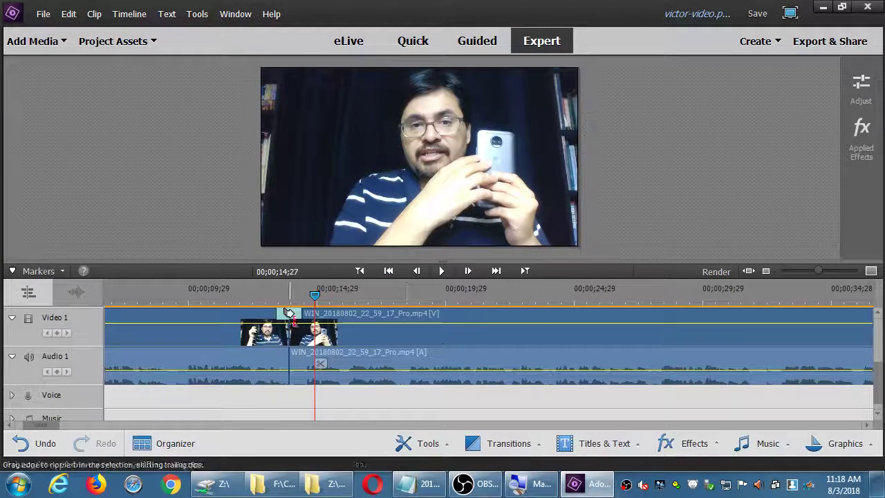
# Play back the Stretch In transition from just before the join
pyautogui.click(224, 293)
pyautogui.press('space')
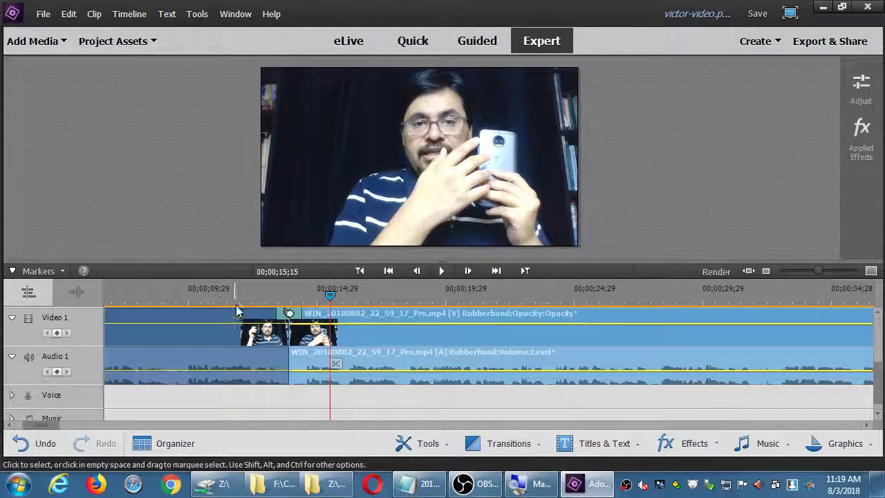
pyautogui.click(258, 296)
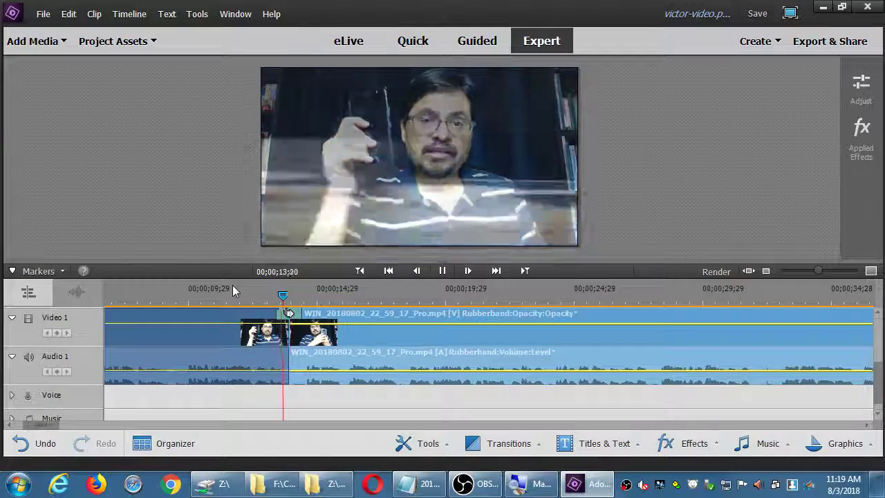
pyautogui.press('space')
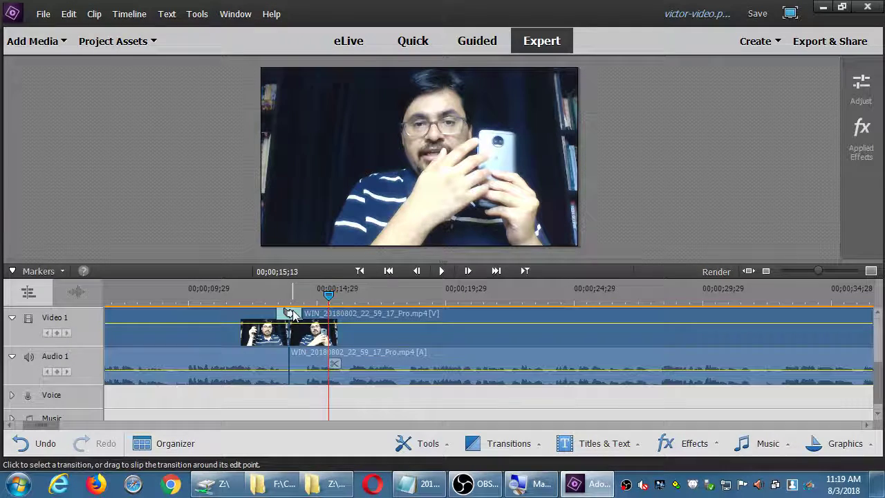
pyautogui.click(543, 444)
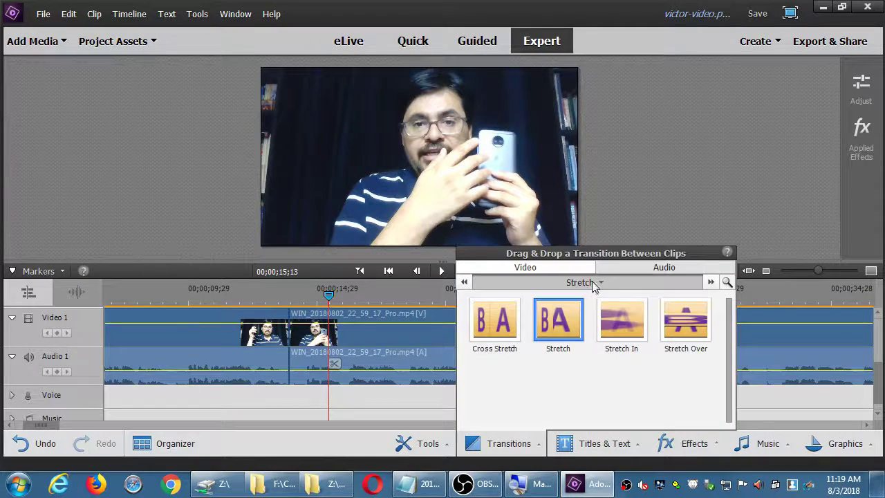
pyautogui.click(592, 281)
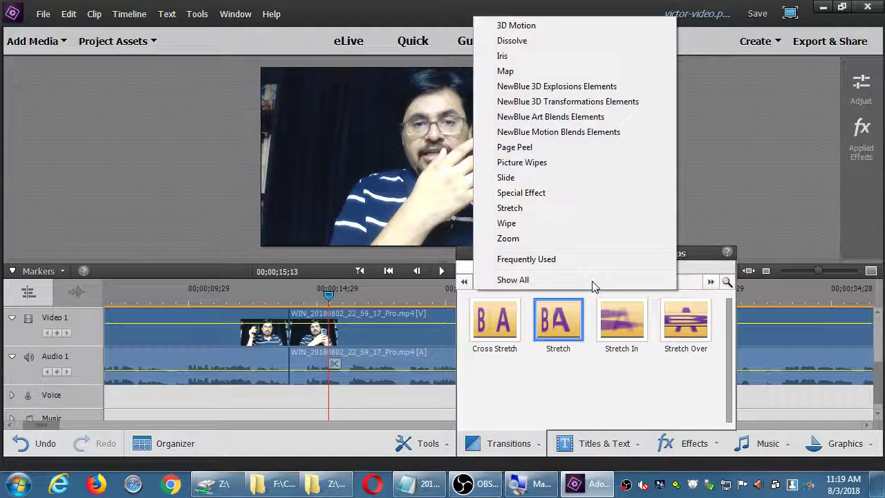
pyautogui.click(538, 147)
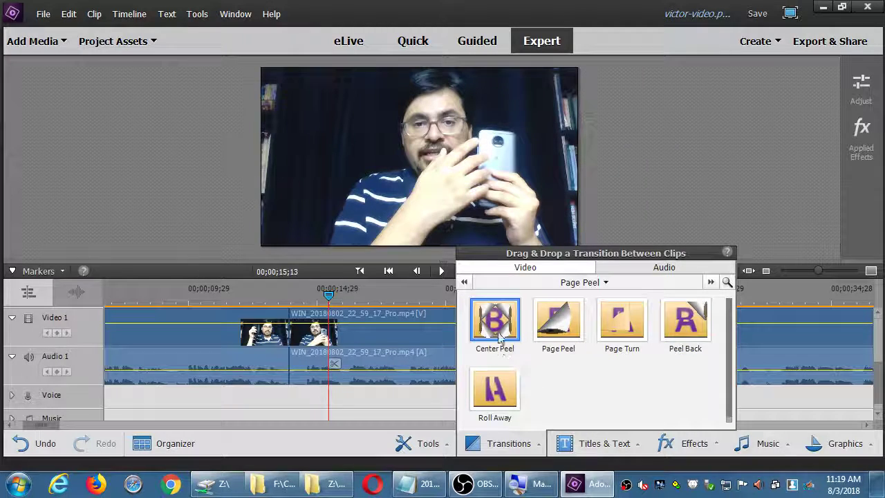
pyautogui.moveTo(501, 338); pyautogui.dragTo(401, 331)
pyautogui.moveTo(348, 331); pyautogui.dragTo(297, 325)
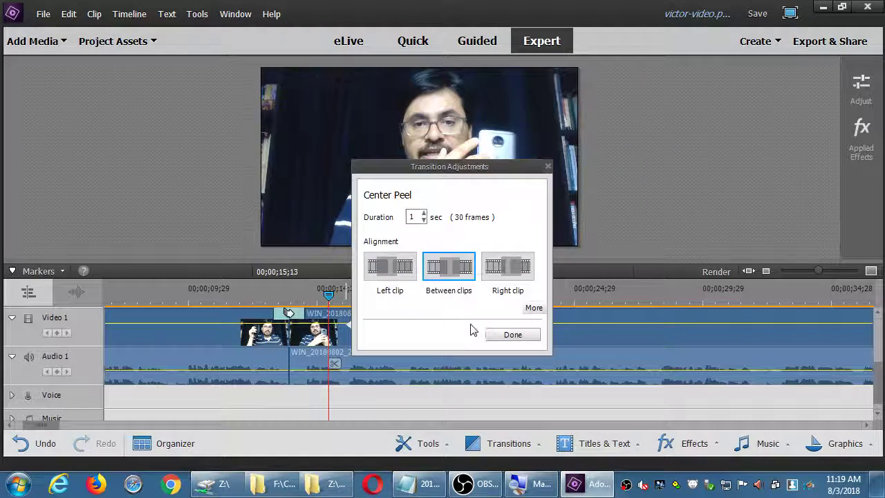
pyautogui.click(509, 334)
pyautogui.click(245, 299)
pyautogui.press('space')
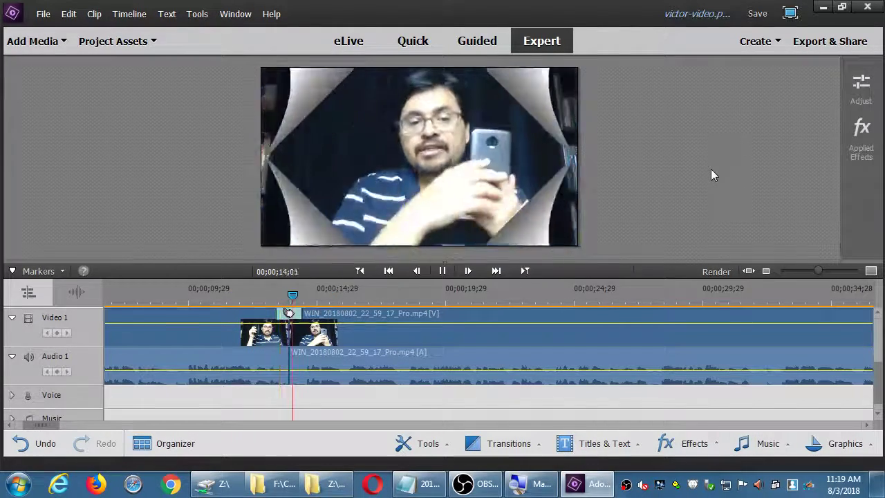
pyautogui.click(269, 297)
pyautogui.press('space')
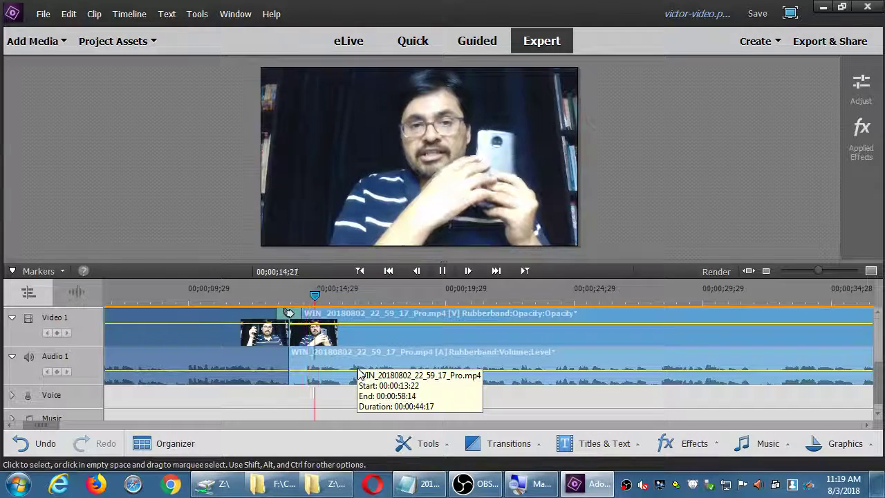
pyautogui.press('space')
pyautogui.click(295, 316)
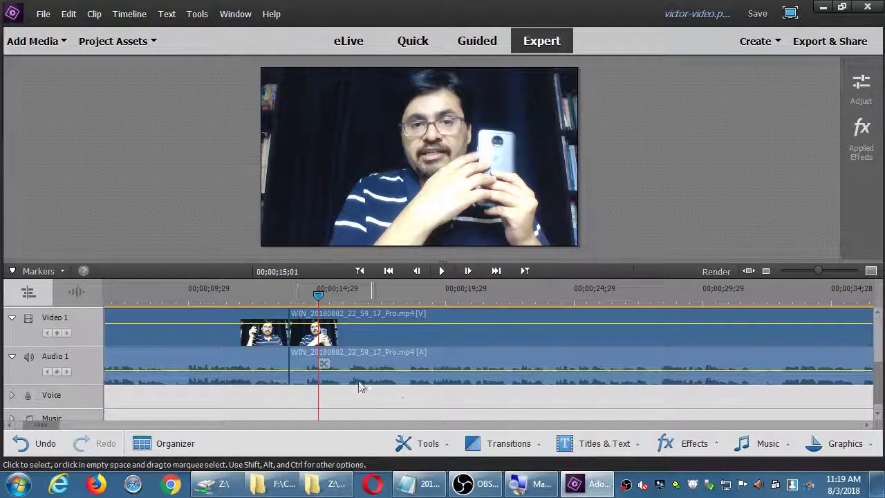
pyautogui.click(495, 441)
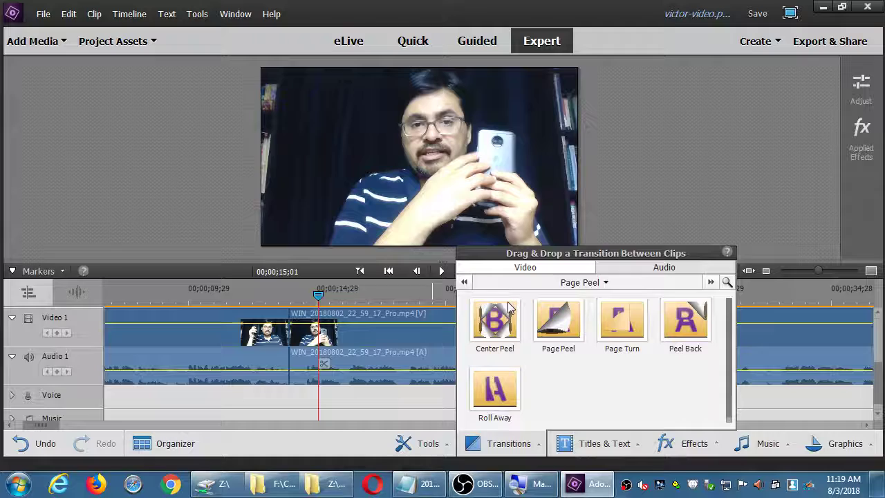
pyautogui.click(540, 286)
pyautogui.click(529, 41)
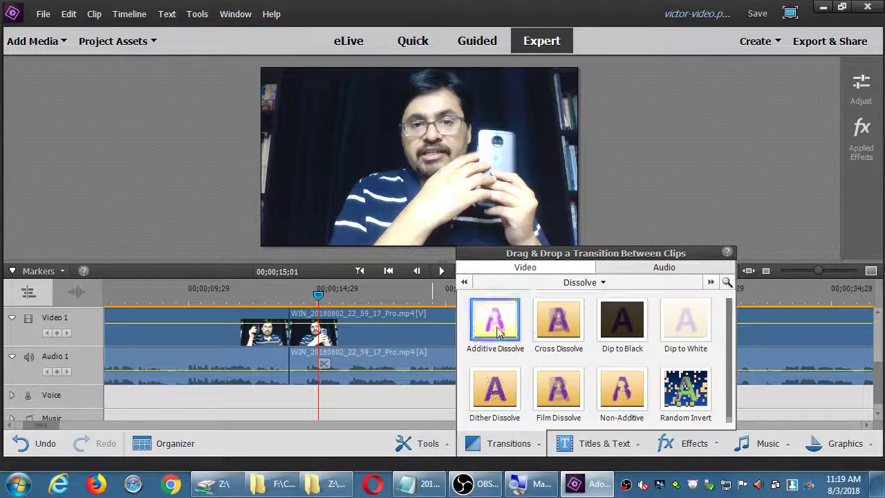
pyautogui.moveTo(495, 330); pyautogui.dragTo(291, 322)
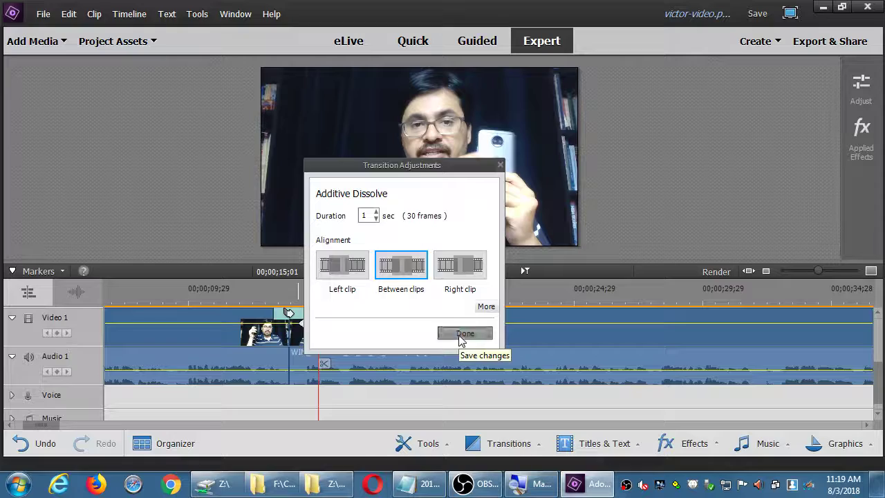
pyautogui.click(464, 334)
pyautogui.click(242, 296)
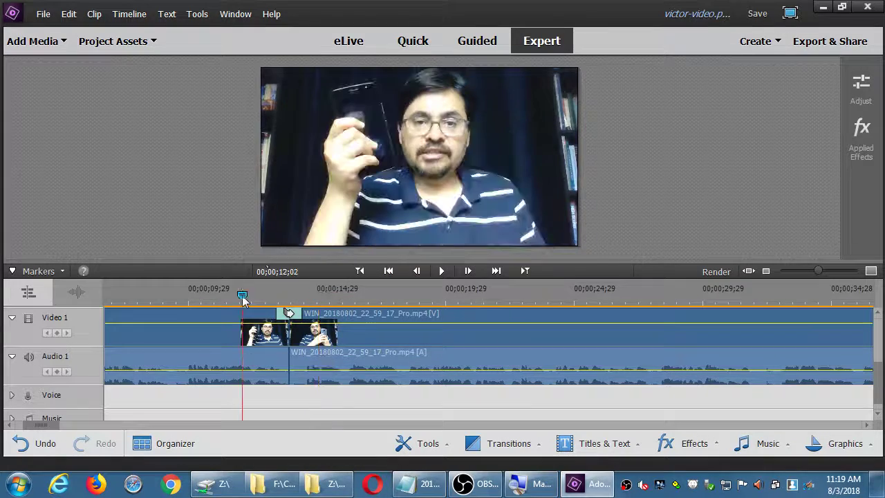
pyautogui.press('space')
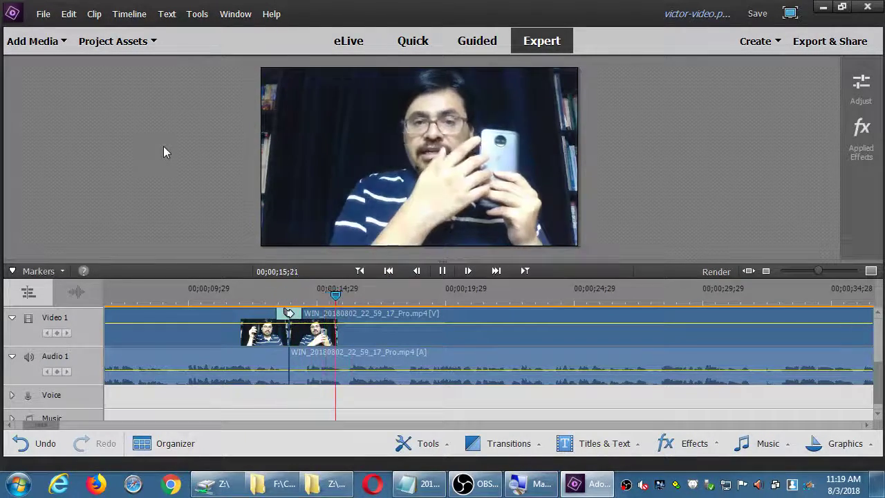
pyautogui.press('space')
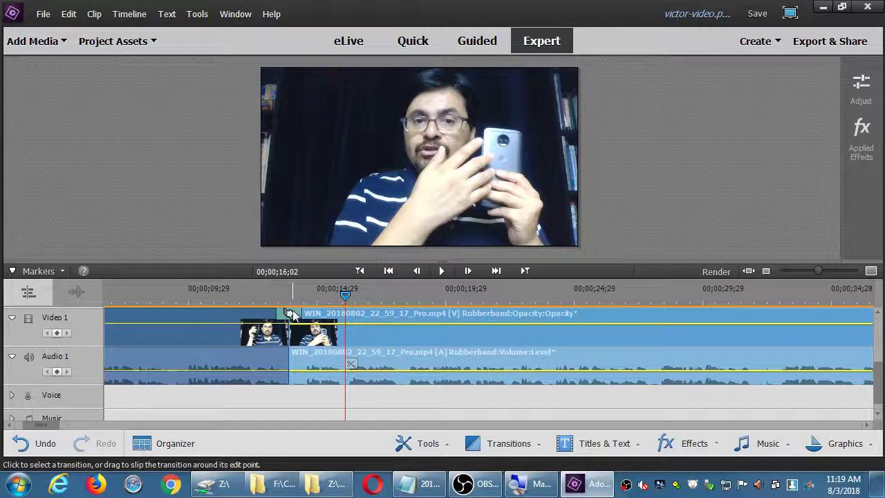
pyautogui.click(291, 312)
pyautogui.click(252, 296)
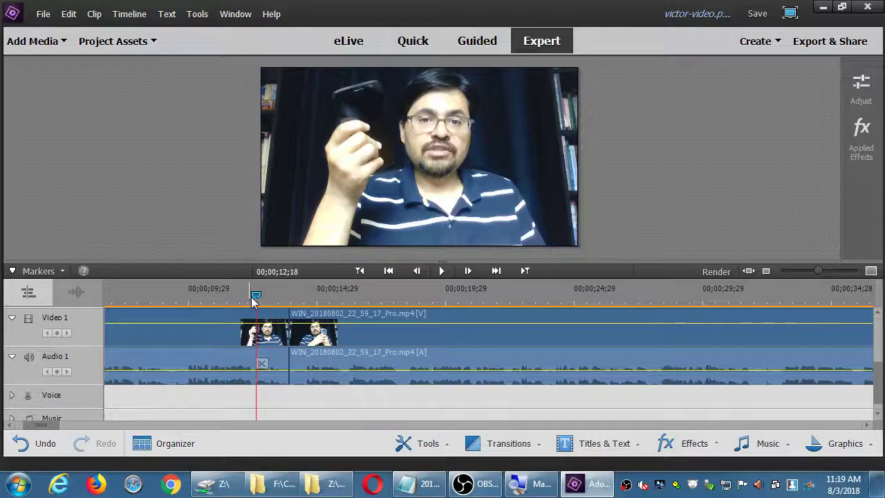
pyautogui.press('space')
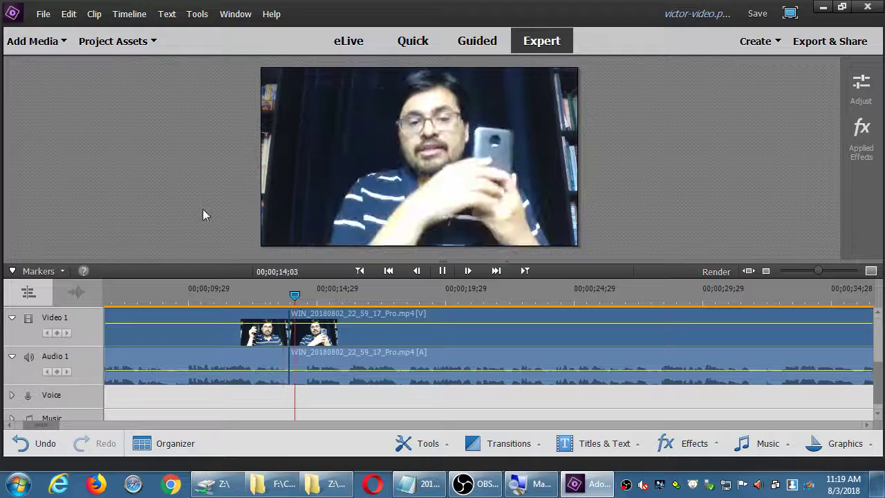
pyautogui.press('space')
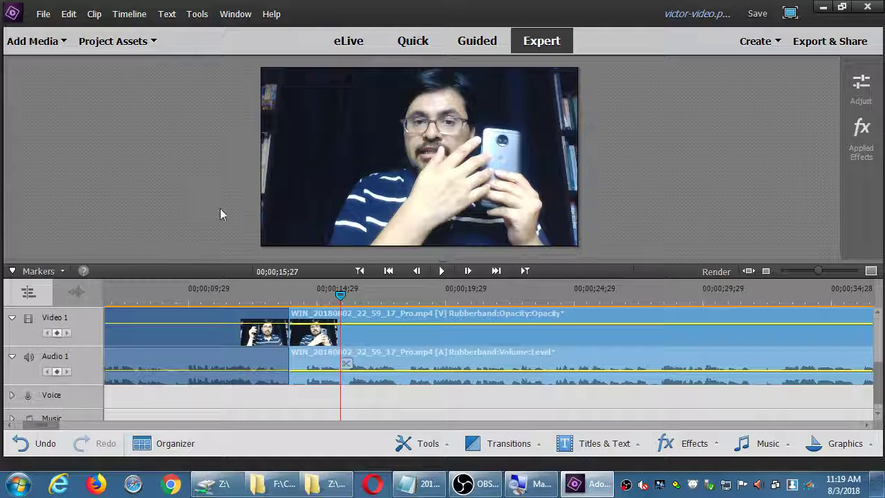
# Add a one-second Cross Dissolve at the join of the two Video 1 clips
pyautogui.click(493, 446)
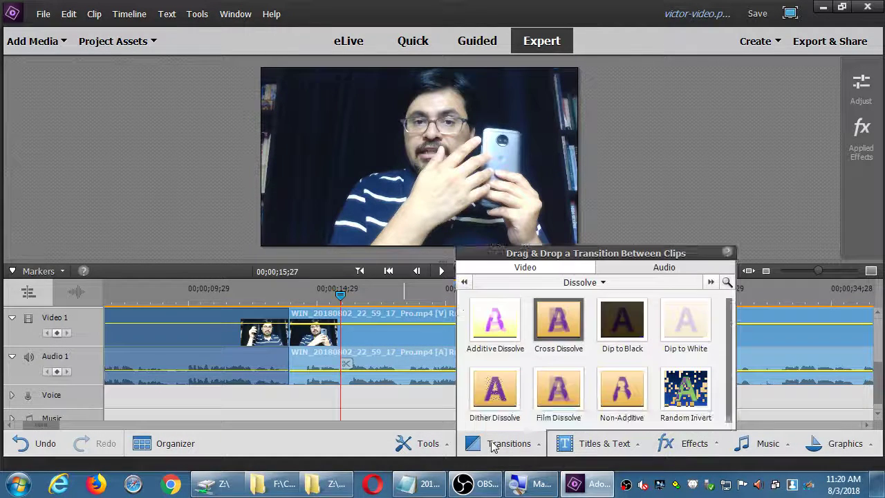
pyautogui.moveTo(558, 366); pyautogui.dragTo(290, 335)
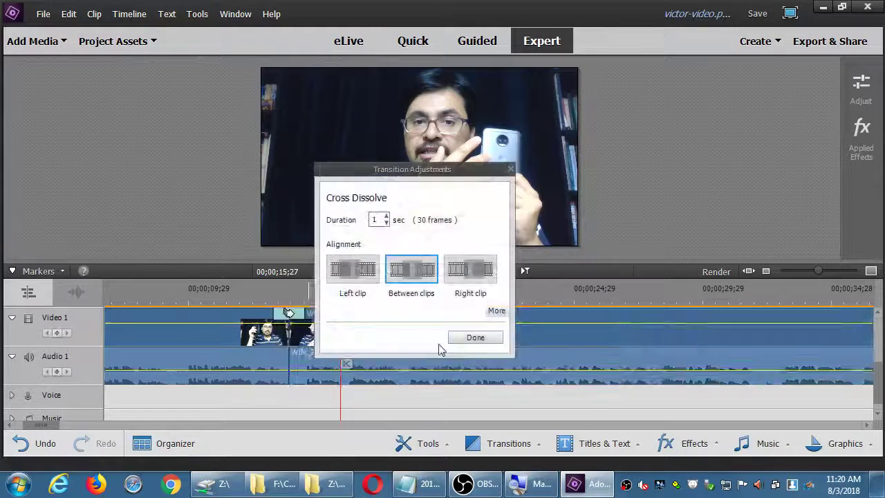
pyautogui.click(475, 338)
# Play the dissolve from just before the join, then save the project
pyautogui.click(241, 296)
pyautogui.press('space')
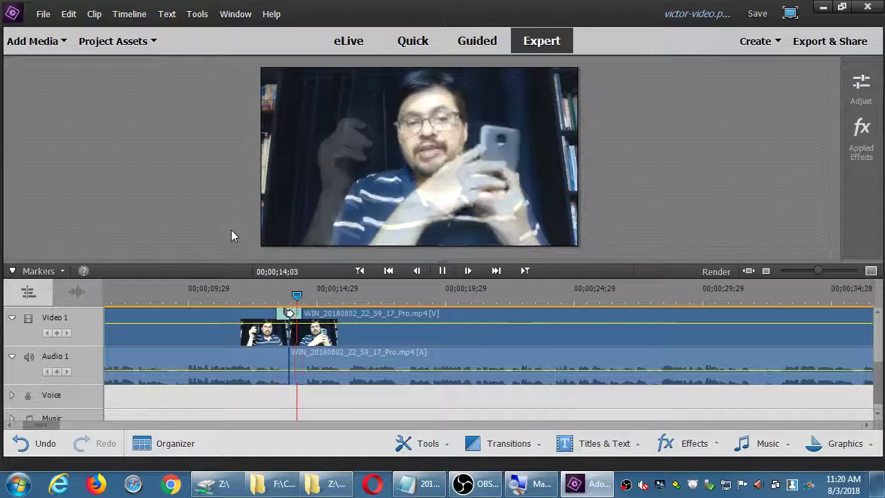
pyautogui.press('space')
pyautogui.hotkey('ctrl', 's')
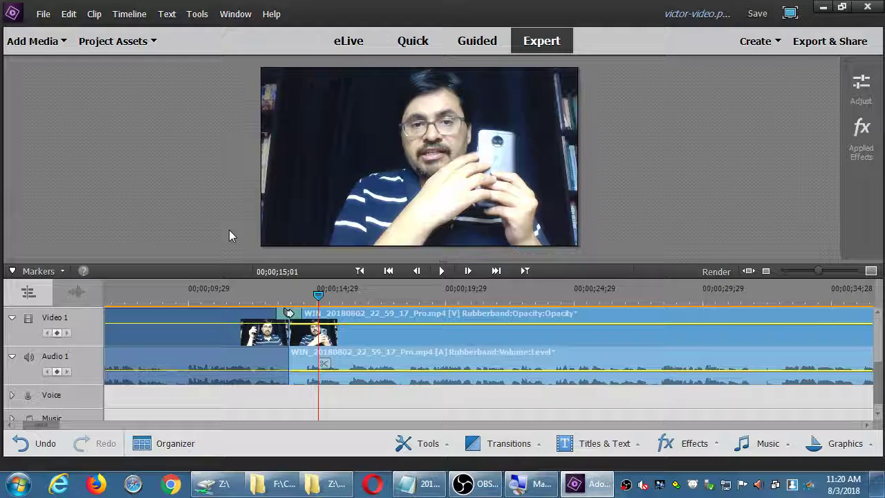
# Reopen the Transitions panel to show the Dissolve video transitions
pyautogui.click(504, 446)
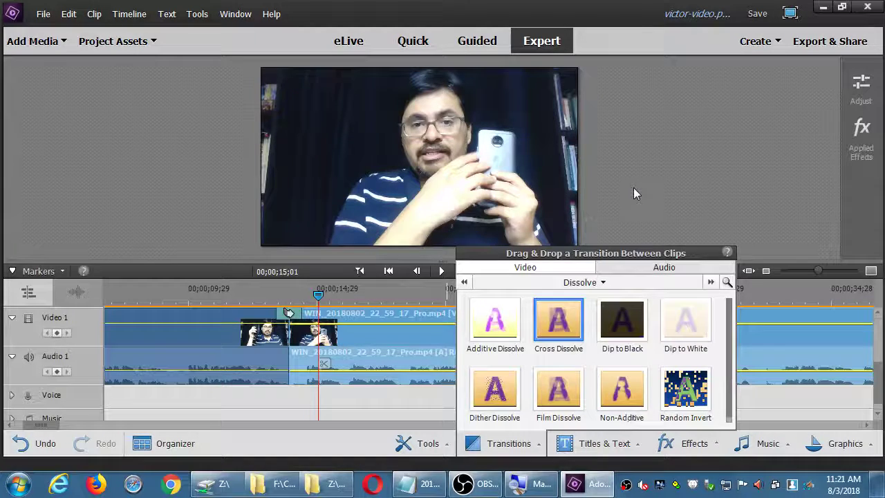
# Close the transitions list and park the playhead at 13;08, just before the dissolve
pyautogui.click(663, 196)
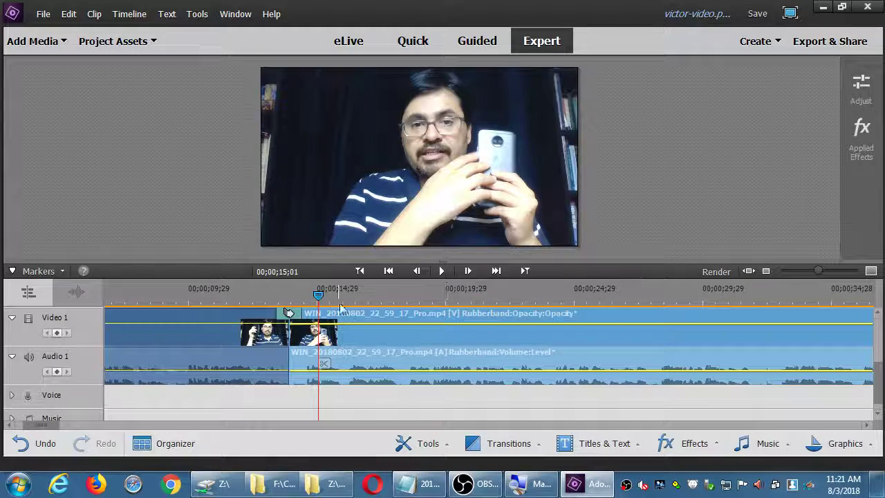
pyautogui.moveTo(318, 296); pyautogui.dragTo(418, 292)
pyautogui.moveTo(341, 297); pyautogui.dragTo(274, 298)
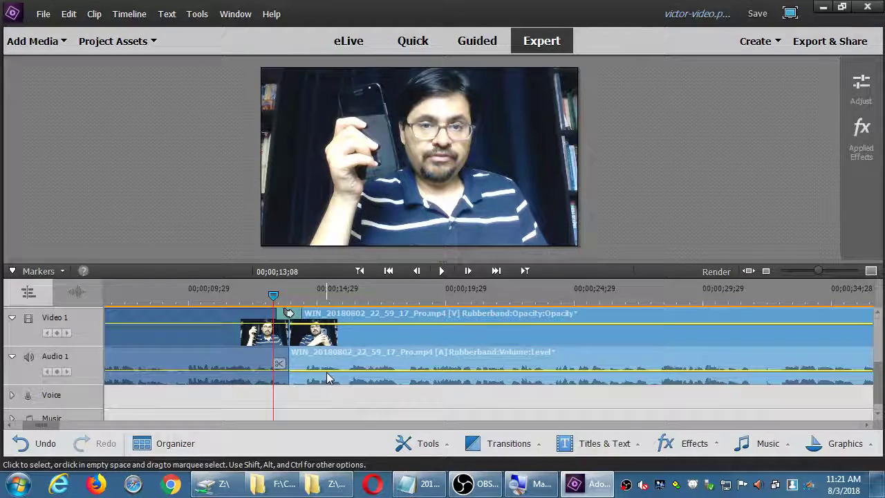
# Step frame by frame through the Cross Dissolve to its end
pyautogui.moveTo(329, 378)
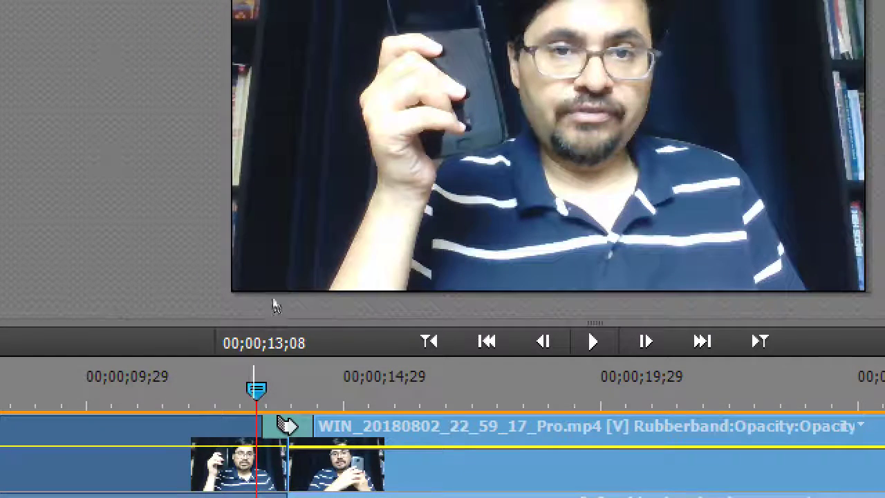
pyautogui.press('Right')
pyautogui.press('Right')
pyautogui.press('Right')
pyautogui.press('Right')
pyautogui.press('Right')
pyautogui.press('Right')
pyautogui.press('Right')
pyautogui.press('Right')
pyautogui.press('Right')
pyautogui.press('Right')
pyautogui.press('Right')
pyautogui.press('Right')
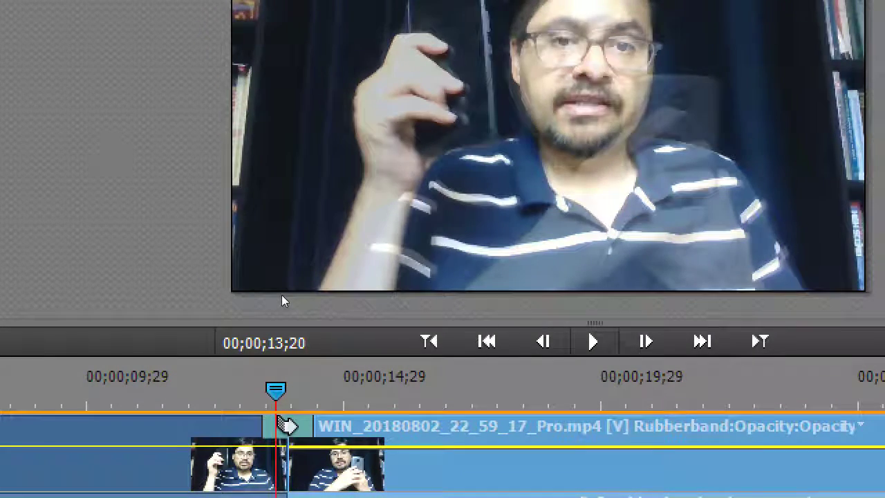
pyautogui.press('Left')
pyautogui.press('Left')
pyautogui.press('Left')
pyautogui.press('Left')
pyautogui.press('Left')
pyautogui.press('Left')
pyautogui.press('Left')
pyautogui.press('Right')
pyautogui.press('Right')
pyautogui.press('Right')
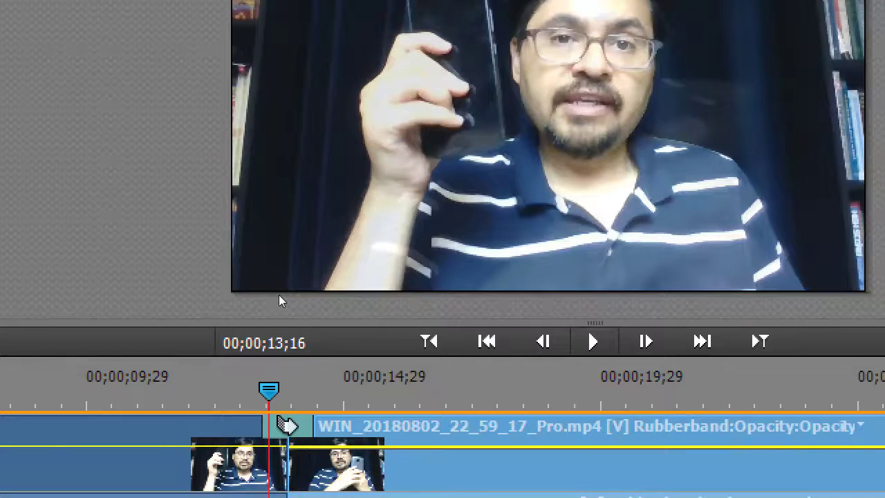
pyautogui.press('Right')
pyautogui.press('Right')
pyautogui.press('Right')
pyautogui.press('Right')
pyautogui.press('Right')
pyautogui.press('Right')
pyautogui.press('Right')
pyautogui.press('Right')
pyautogui.press('Right')
pyautogui.press('Right')
pyautogui.press('Right')
pyautogui.press('Right')
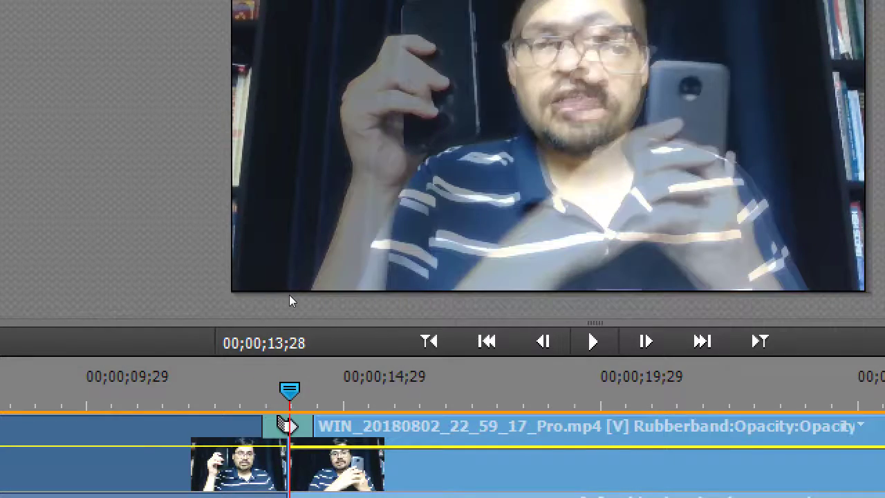
pyautogui.press('Right')
pyautogui.press('Right')
pyautogui.press('Right')
pyautogui.press('Right')
pyautogui.press('Right')
pyautogui.press('Right')
pyautogui.press('Right')
pyautogui.press('Right')
pyautogui.press('Right')
pyautogui.press('Right')
pyautogui.press('Right')
pyautogui.press('Right')
pyautogui.press('Right')
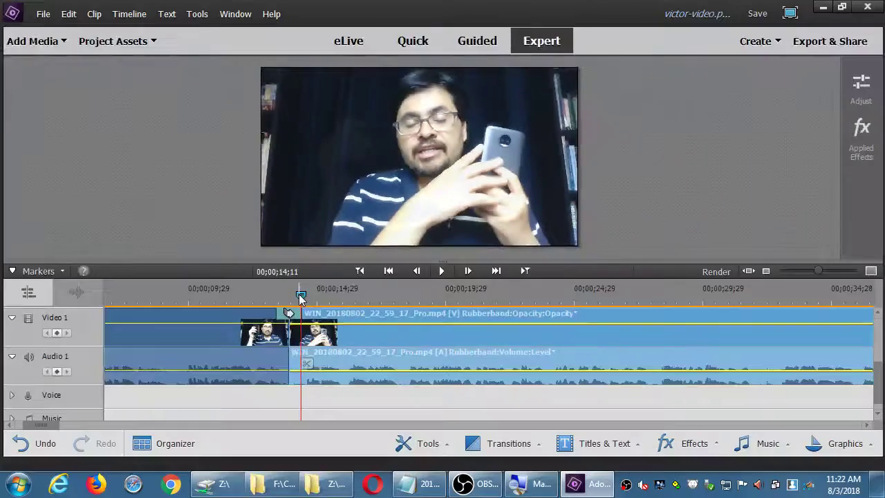
# Play the clip from about 25 seconds to review it
pyautogui.click(567, 296)
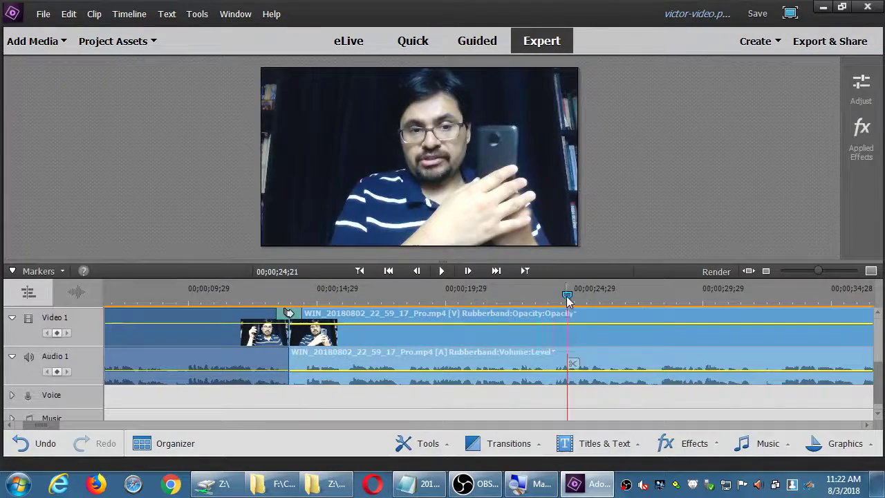
pyautogui.click(647, 298)
pyautogui.moveTo(647, 297); pyautogui.dragTo(557, 304)
pyautogui.press('space')
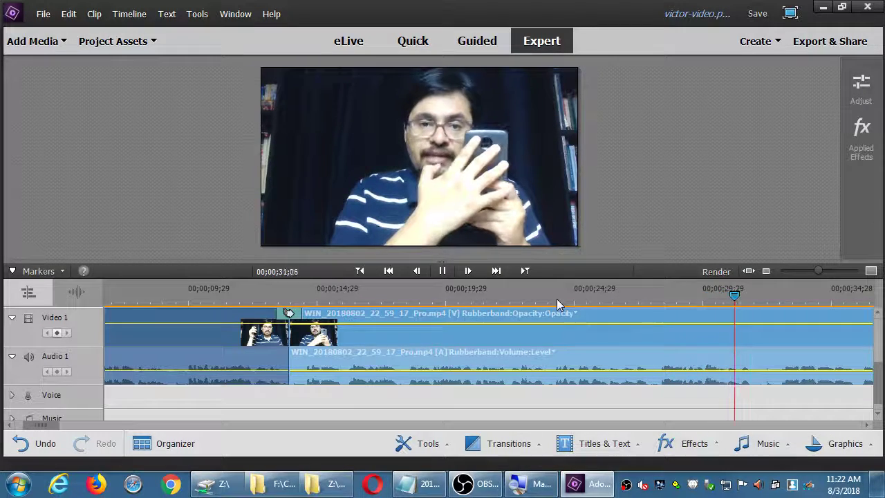
pyautogui.press('space')
# Save the project with the playhead near 17 seconds, then zoom out to show all clips
pyautogui.click(426, 293)
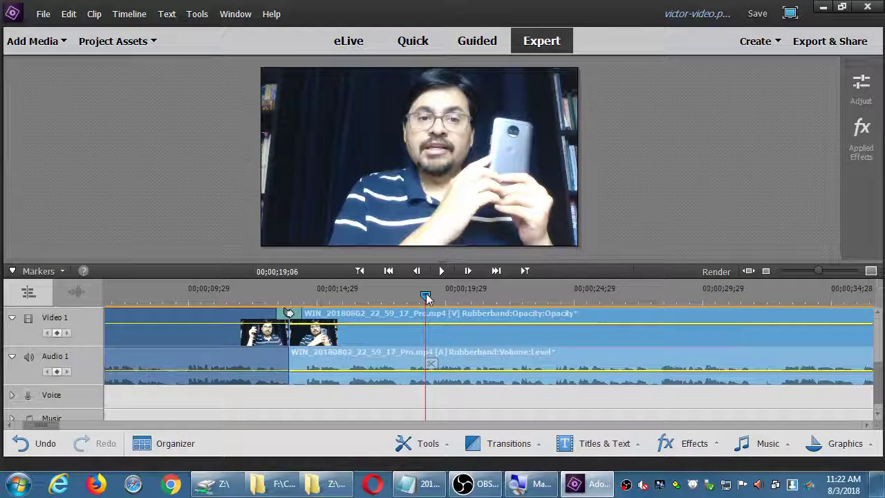
pyautogui.moveTo(428, 298); pyautogui.dragTo(352, 308)
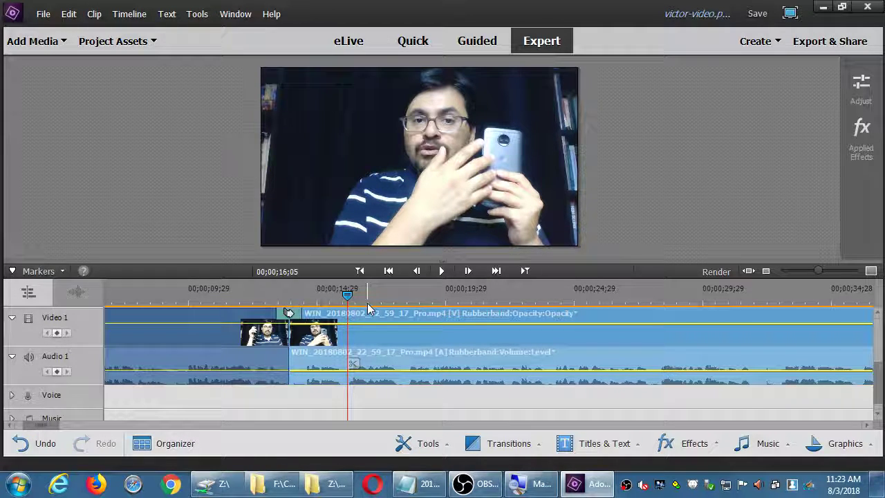
pyautogui.hotkey('ctrl', 's')
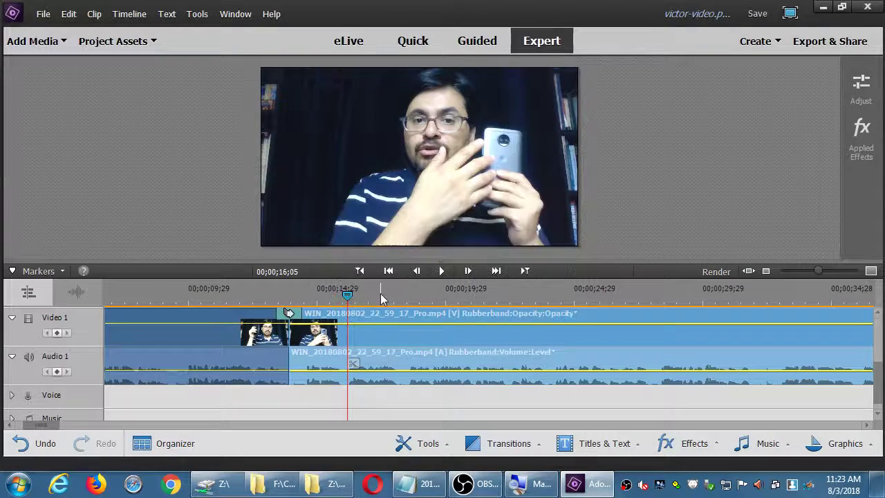
pyautogui.moveTo(348, 293); pyautogui.dragTo(401, 292)
pyautogui.press('-')
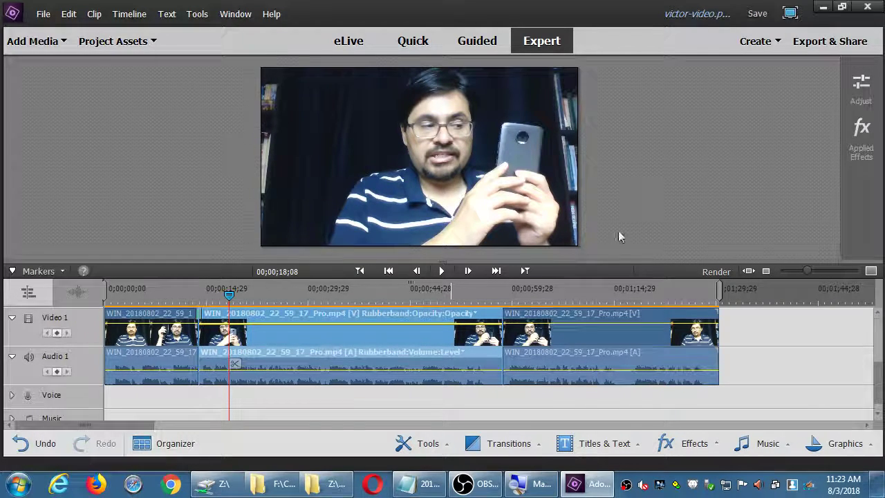
# Select each of the three timeline clips in turn, then deselect them
pyautogui.click(180, 344)
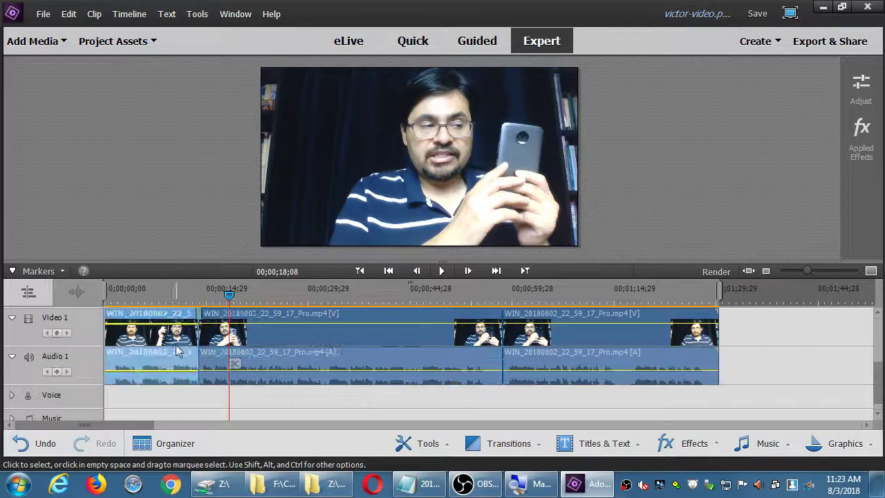
pyautogui.click(257, 339)
pyautogui.click(548, 344)
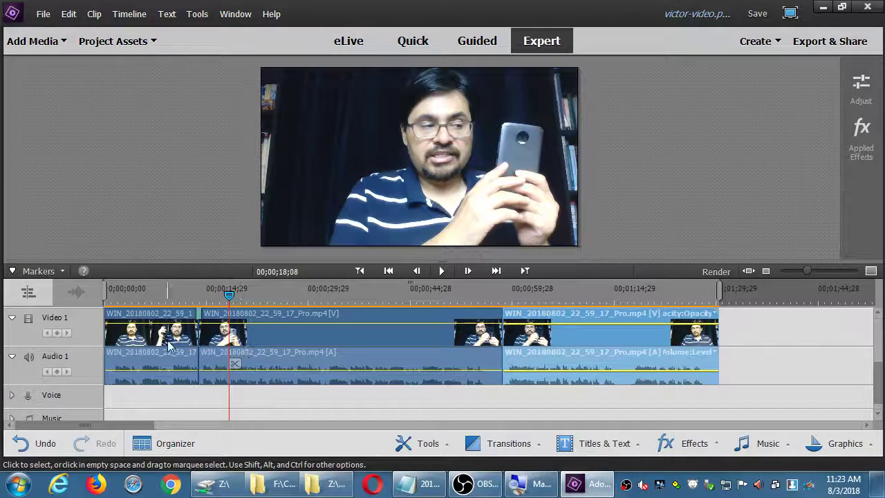
pyautogui.click(170, 345)
pyautogui.click(429, 344)
pyautogui.click(543, 352)
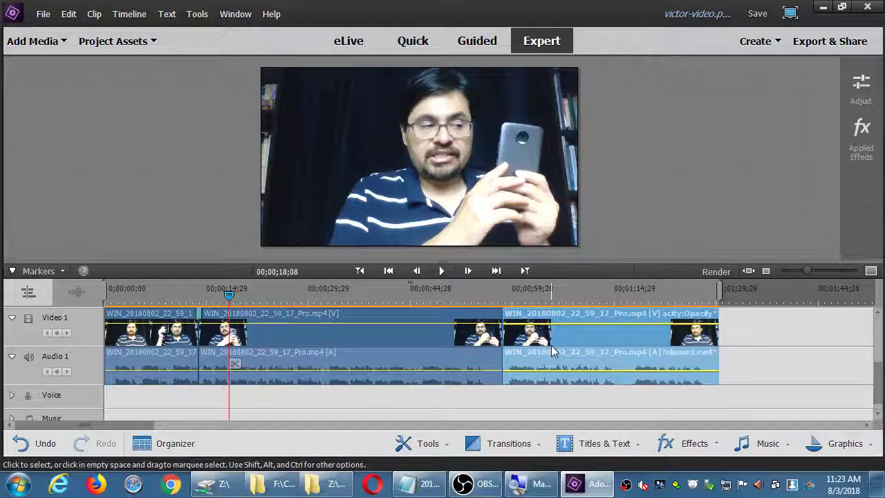
pyautogui.click(726, 356)
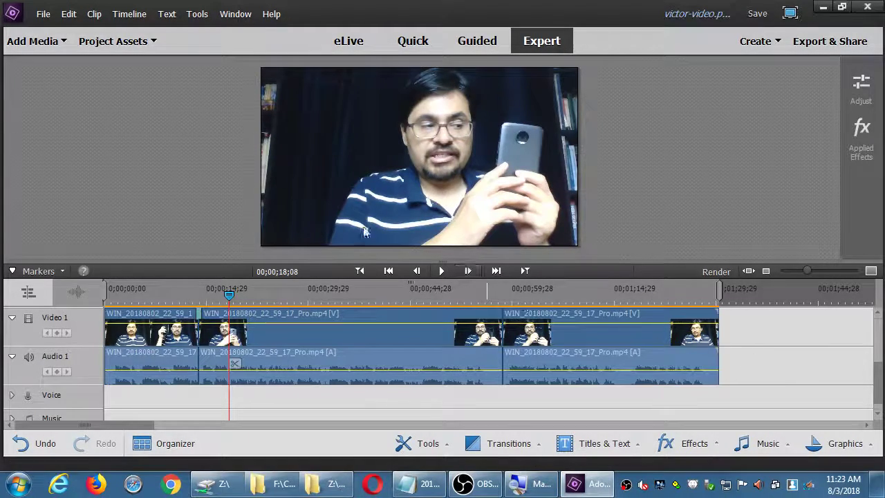
# Show Project Assets, check the Add Media sources, and try dragging the webcam clip
pyautogui.click(114, 42)
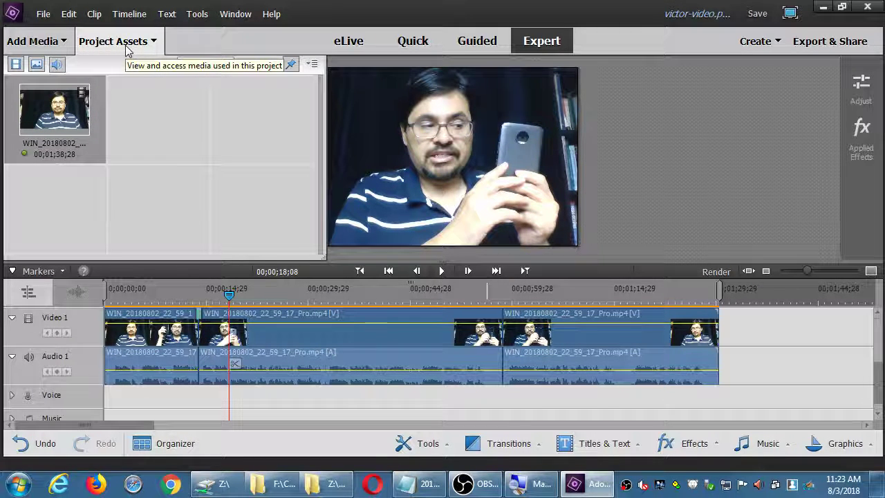
pyautogui.click(53, 43)
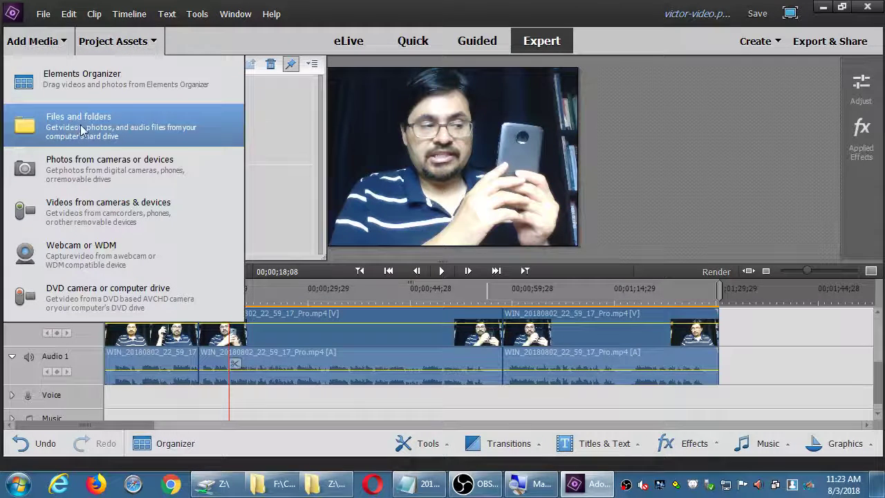
pyautogui.click(122, 51)
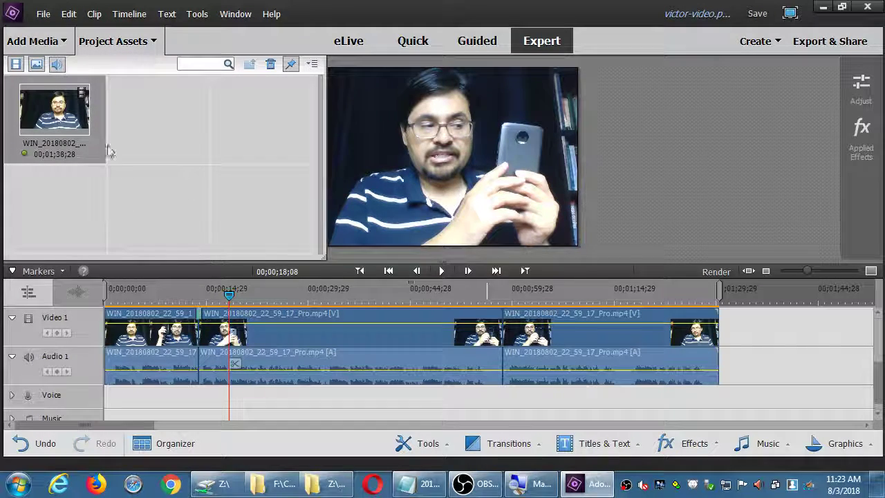
pyautogui.moveTo(108, 152); pyautogui.dragTo(145, 136)
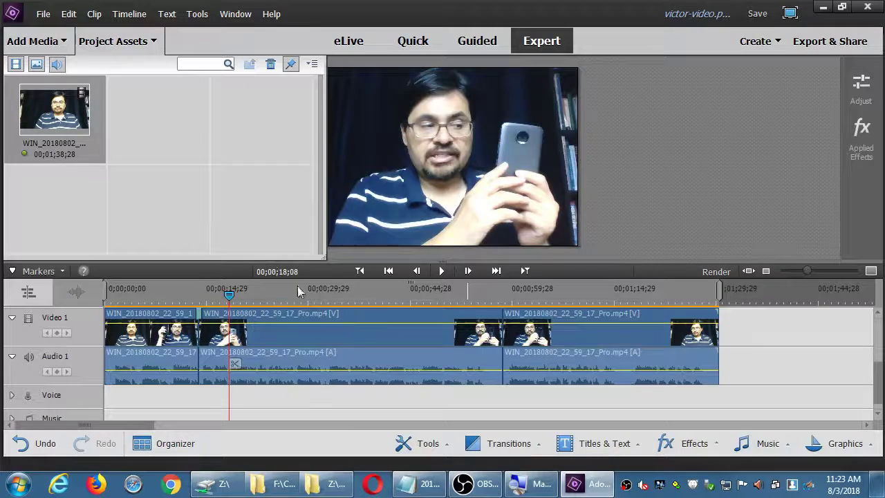
pyautogui.moveTo(299, 291); pyautogui.dragTo(265, 219)
pyautogui.moveTo(115, 426); pyautogui.dragTo(93, 427)
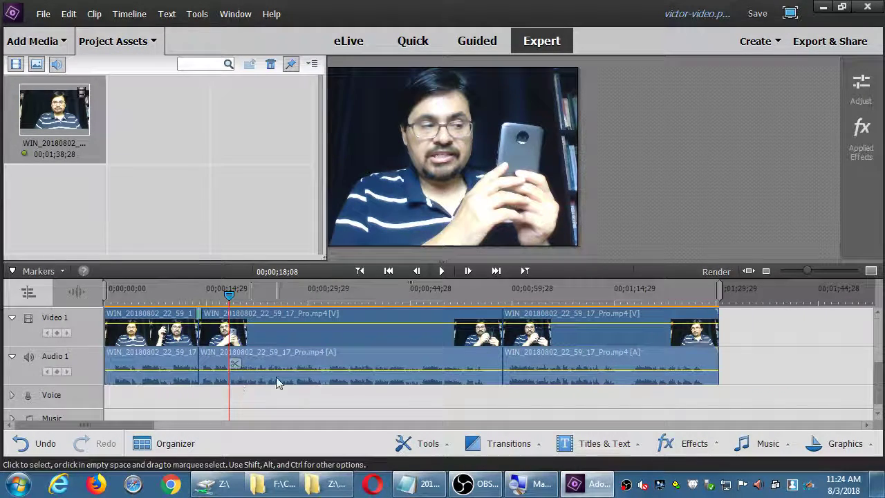
# Split the clip at 32;10 and 36;02 to isolate the short piece
pyautogui.click(324, 293)
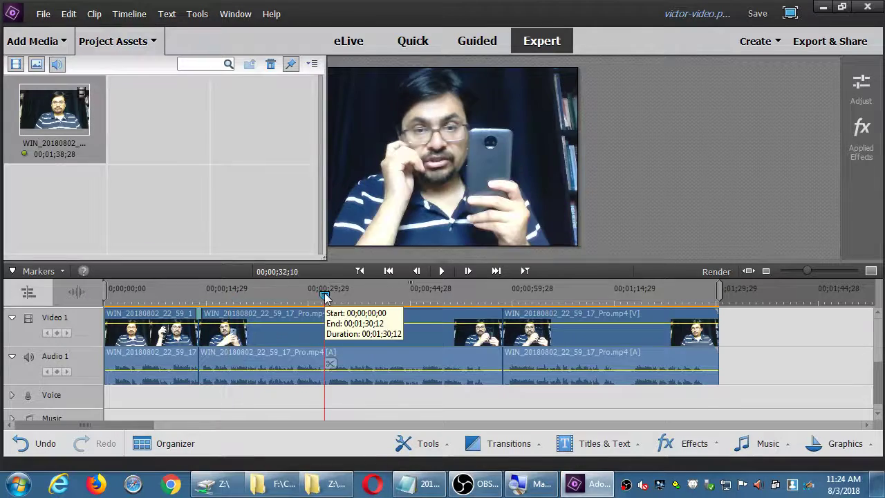
pyautogui.click(329, 364)
pyautogui.moveTo(328, 293); pyautogui.dragTo(352, 300)
pyautogui.click(357, 365)
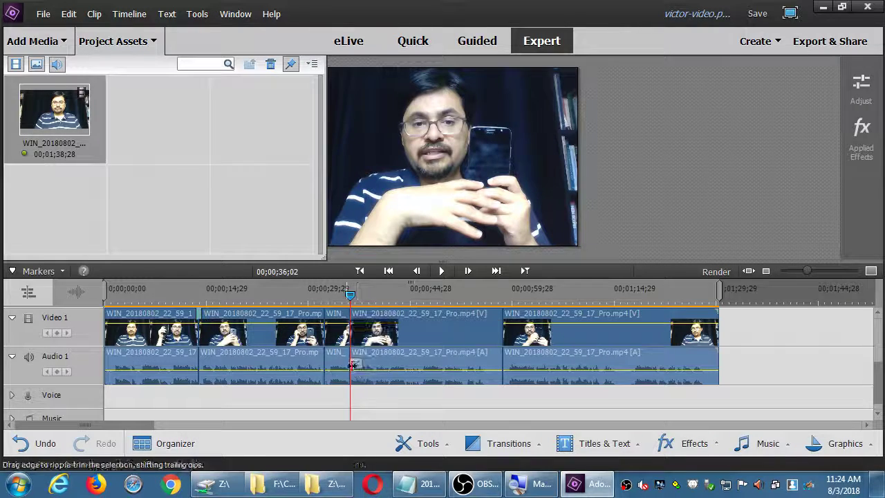
pyautogui.click(332, 362)
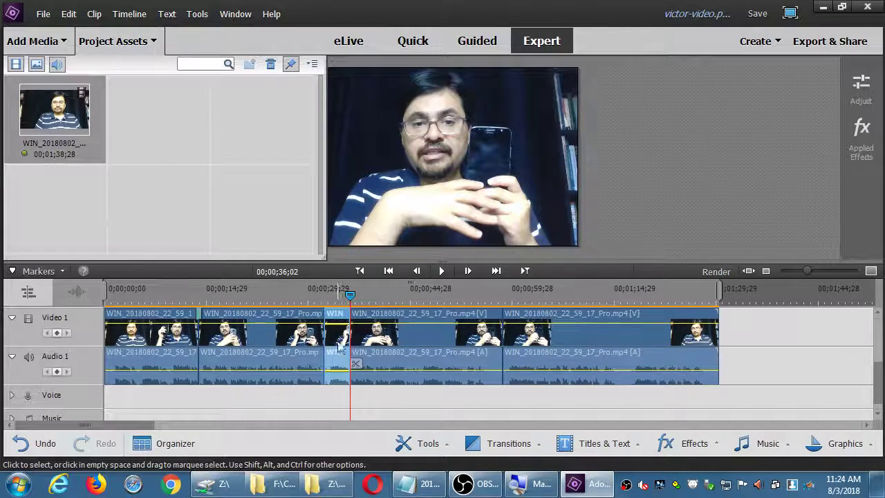
# Move the short piece to the timeline end and shift the following clips left to close the gap
pyautogui.moveTo(339, 346); pyautogui.dragTo(432, 386)
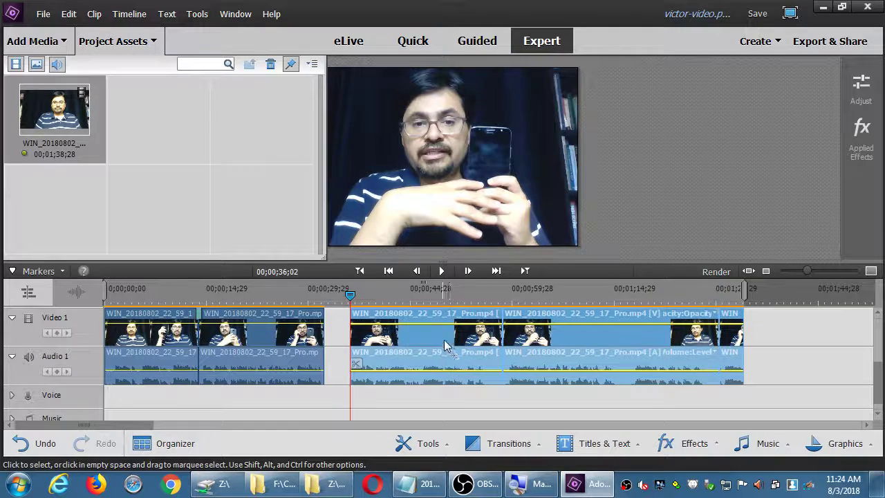
pyautogui.moveTo(444, 339)
pyautogui.mouseDown()
pyautogui.moveTo(425, 340)
pyautogui.moveTo(435, 341)
pyautogui.mouseUp()
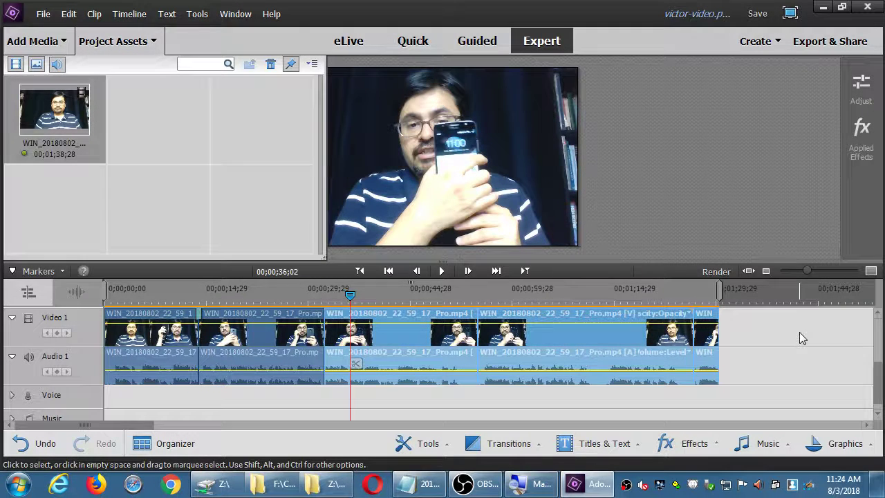
pyautogui.click(799, 332)
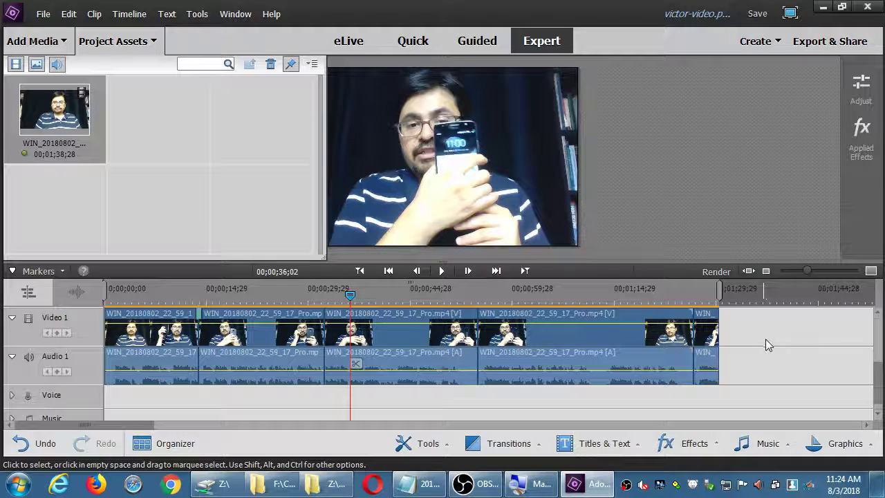
pyautogui.click(706, 356)
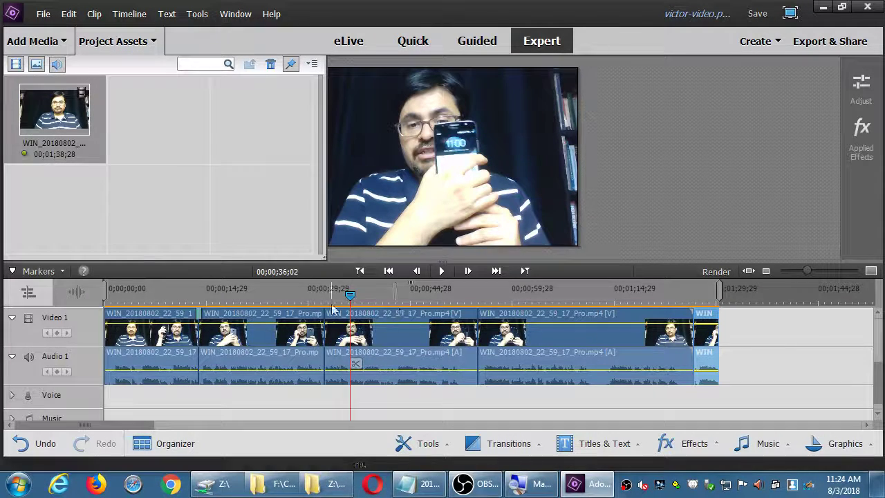
# Play the timeline from 30;15 to review the edit
pyautogui.click(300, 294)
pyautogui.click(312, 296)
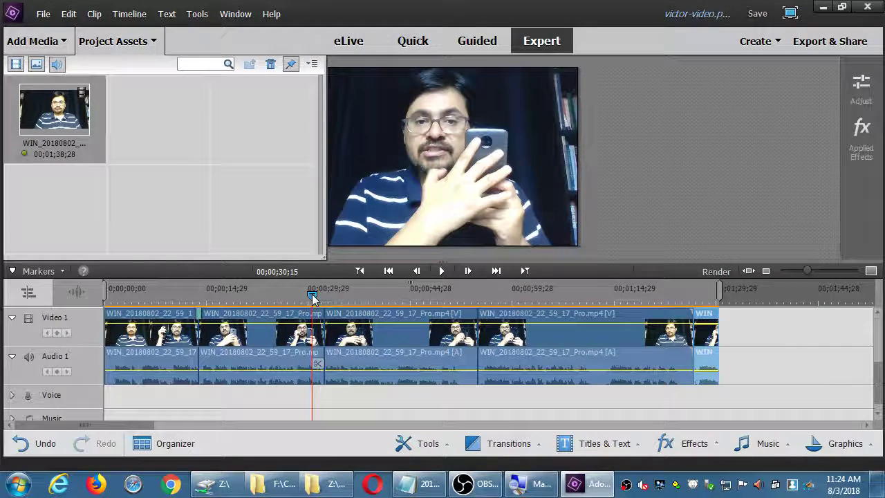
pyautogui.press('XF86AudioRaiseVolume')
pyautogui.press('space')
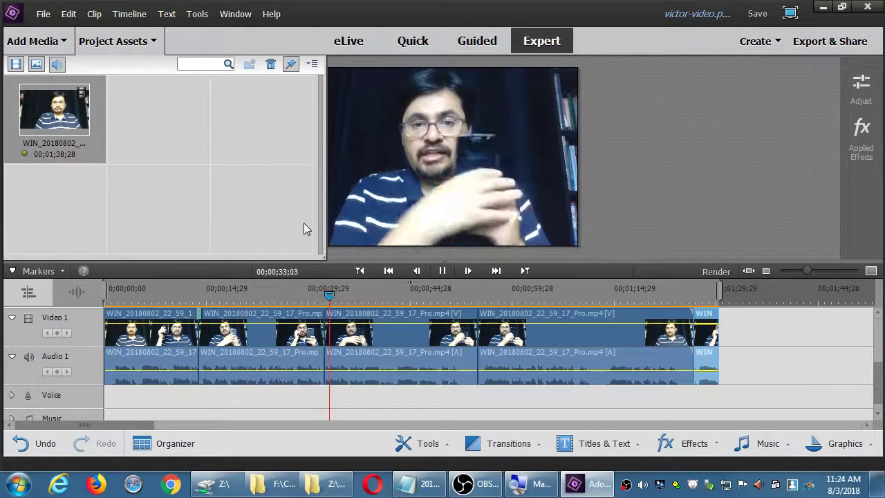
pyautogui.press('space')
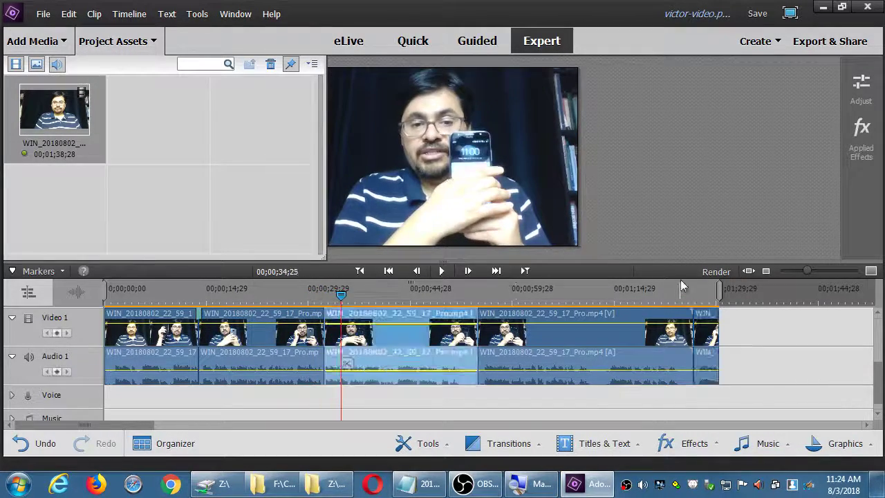
pyautogui.click(682, 296)
pyautogui.press('space')
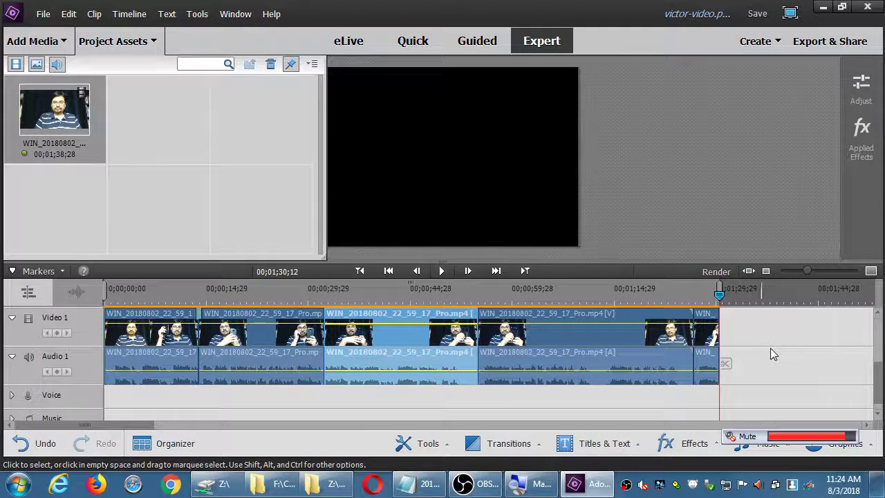
pyautogui.click(312, 293)
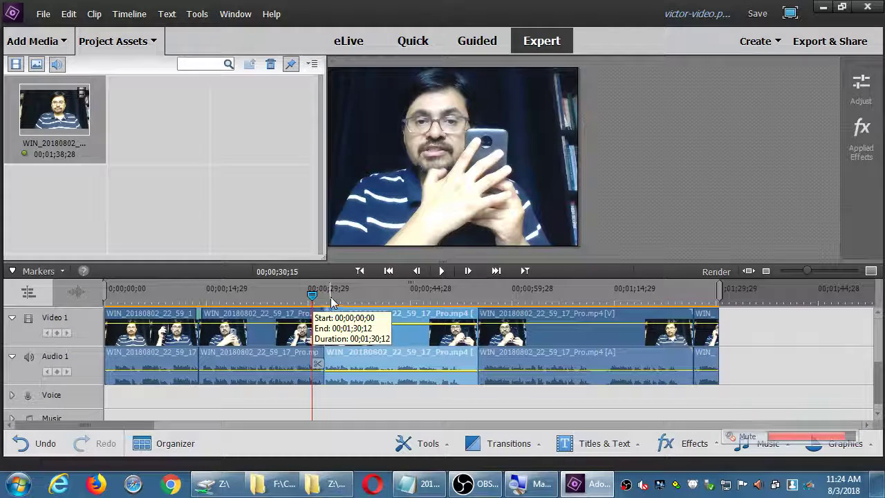
pyautogui.click(337, 295)
pyautogui.click(393, 294)
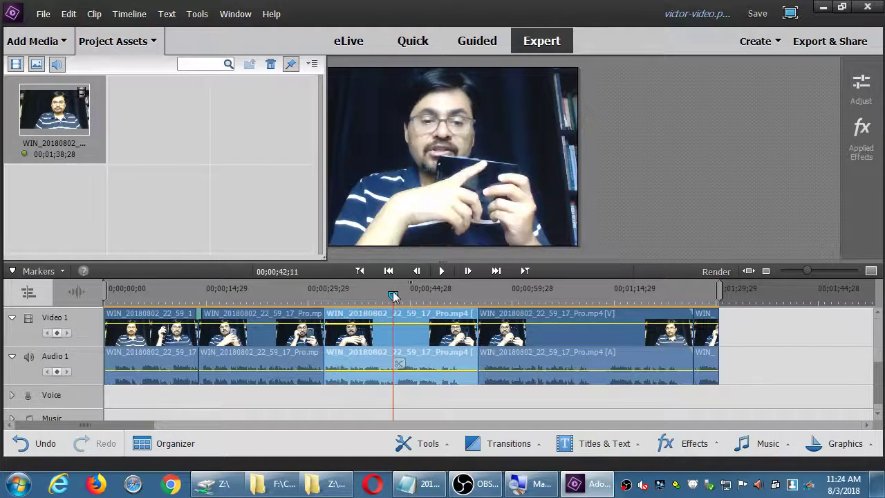
pyautogui.click(498, 297)
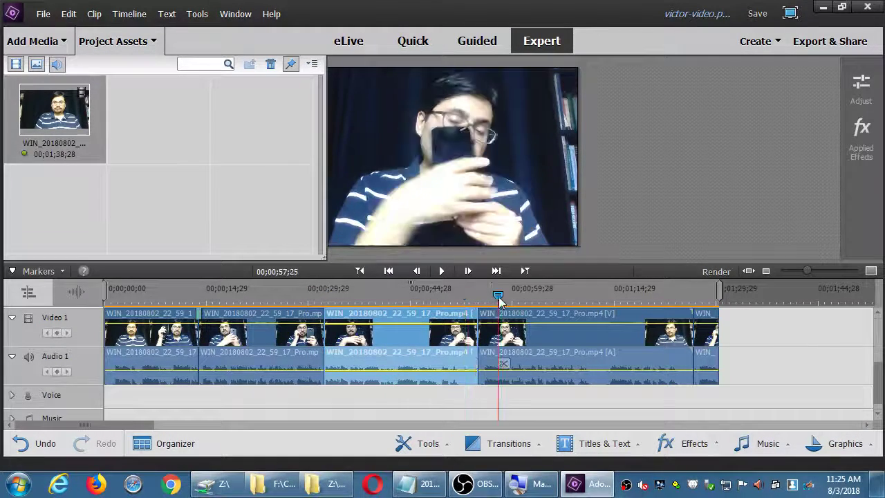
pyautogui.click(549, 295)
pyautogui.moveTo(596, 298)
pyautogui.mouseDown()
pyautogui.moveTo(584, 294)
pyautogui.moveTo(605, 294)
pyautogui.moveTo(579, 296)
pyautogui.moveTo(602, 296)
pyautogui.moveTo(588, 296)
pyautogui.mouseUp()
# Zoom the timeline in and play from 1;09;13 to about 1;14;08, then mute the sound
pyautogui.press('=')
pyautogui.press('=')
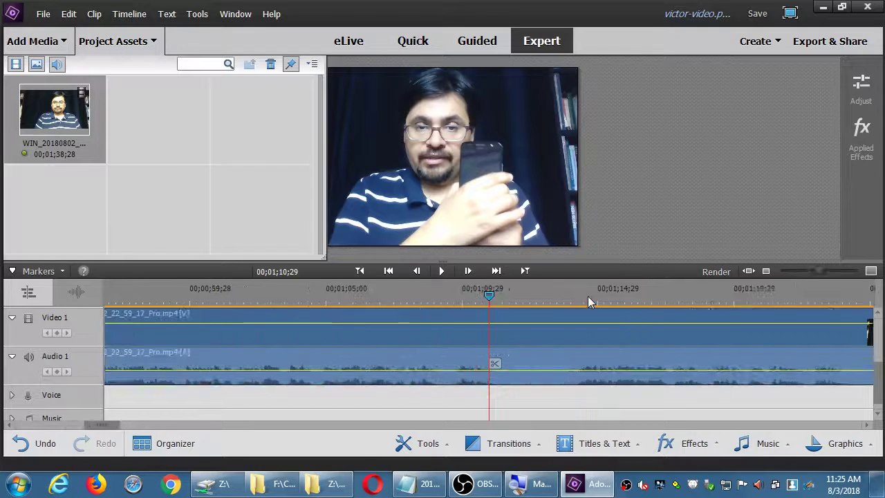
pyautogui.click(448, 298)
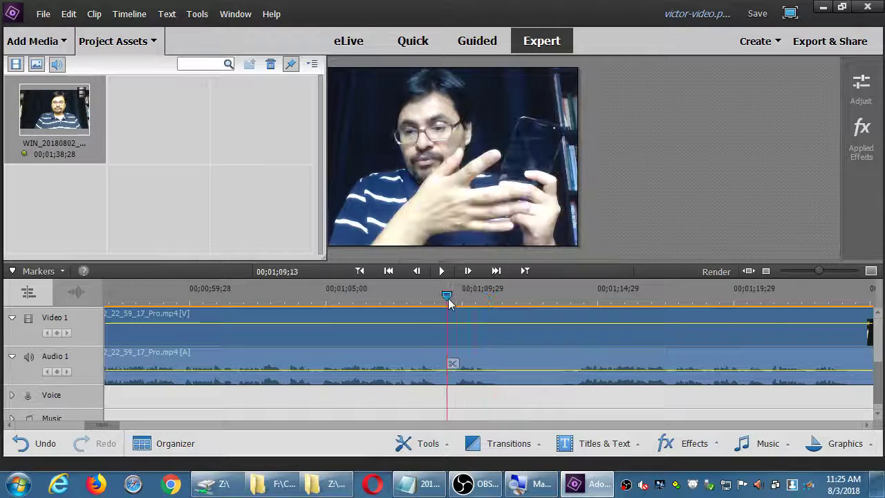
pyautogui.press('space')
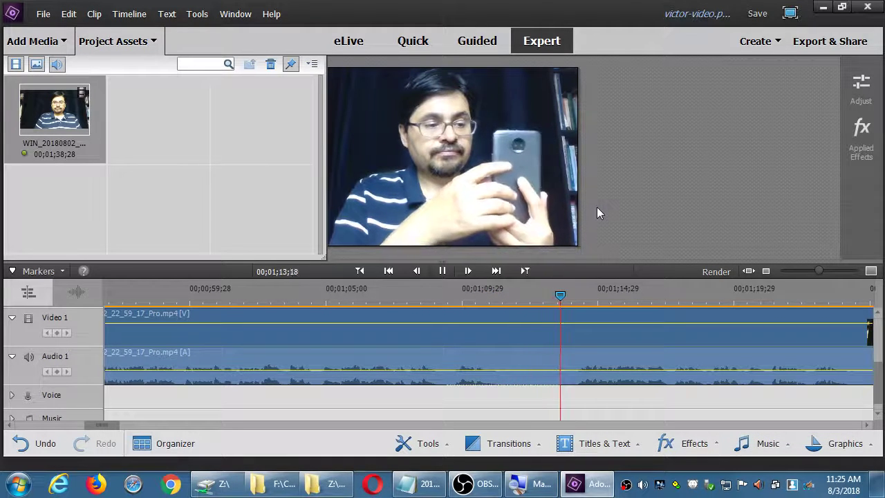
pyautogui.press('space')
pyautogui.hotkey('ctrl', 'a')
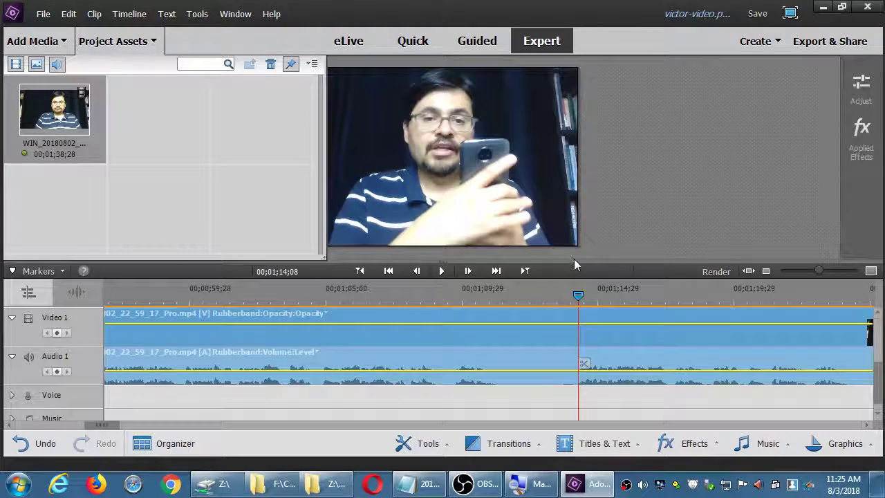
pyautogui.press('XF86AudioMute')
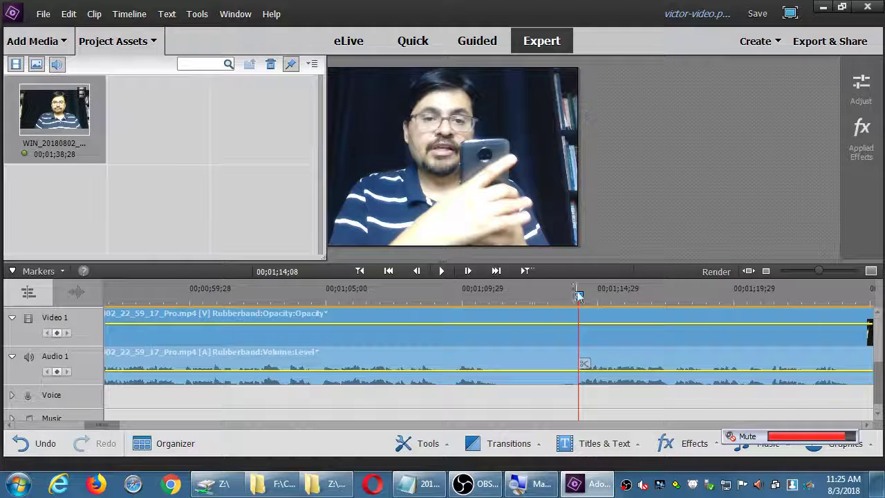
# Cut the long clip at about 1;12;23 and scrub ahead to the end of the unwanted part
pyautogui.moveTo(578, 296); pyautogui.dragTo(538, 302)
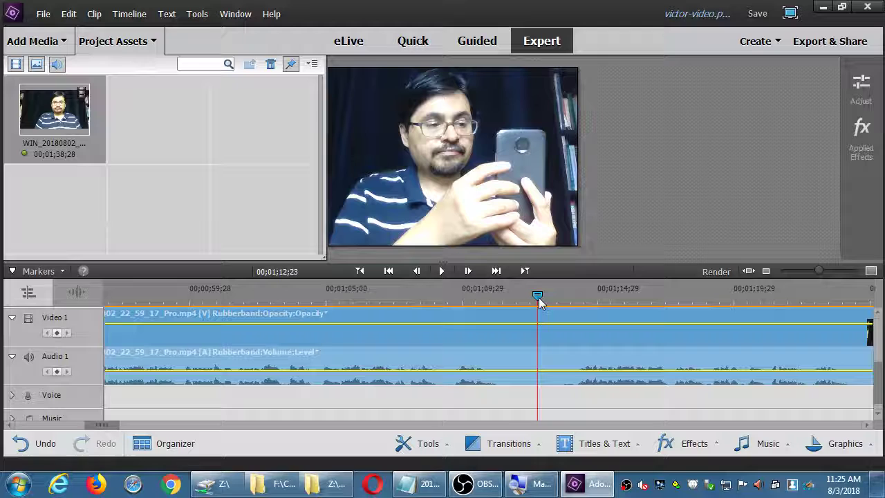
pyautogui.moveTo(541, 337)
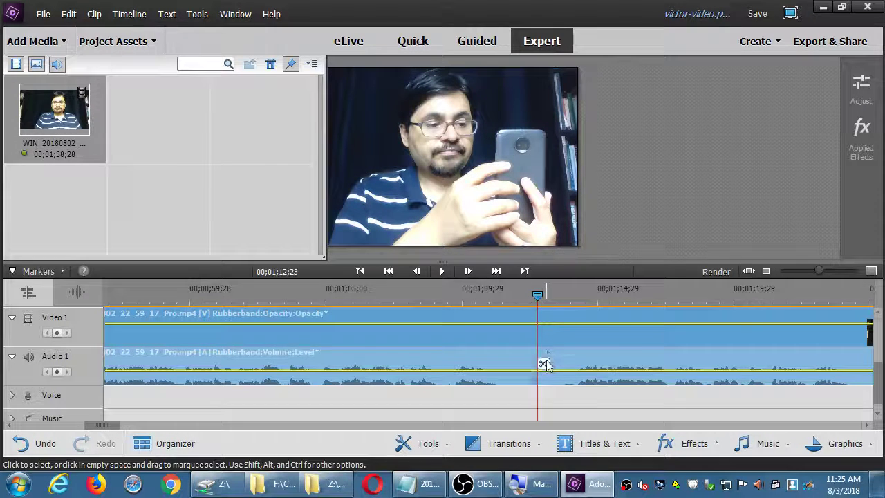
pyautogui.click(543, 363)
pyautogui.moveTo(541, 296); pyautogui.dragTo(559, 300)
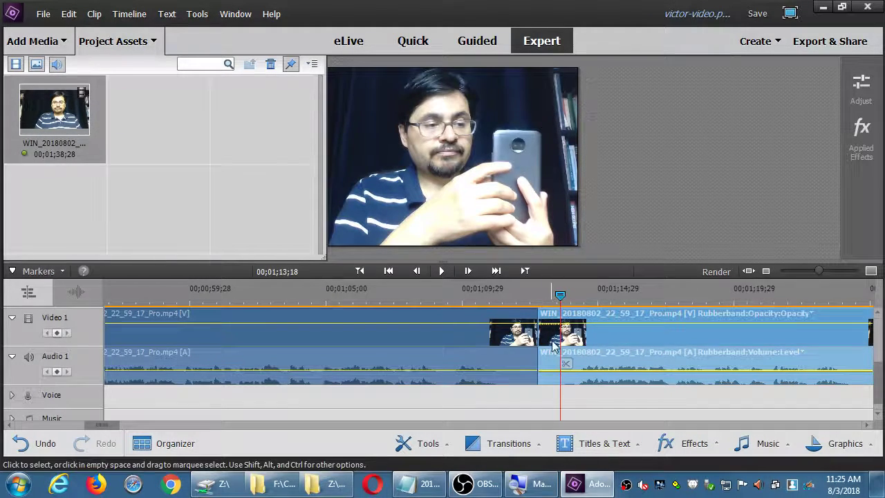
# Split again and remove the short piece with Delete and Close Gap
pyautogui.click(566, 363)
pyautogui.rightClick(550, 365)
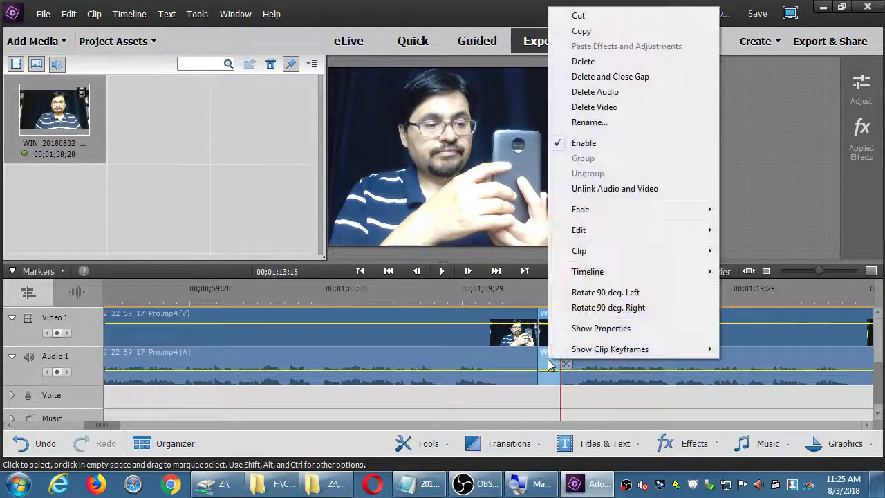
pyautogui.click(606, 77)
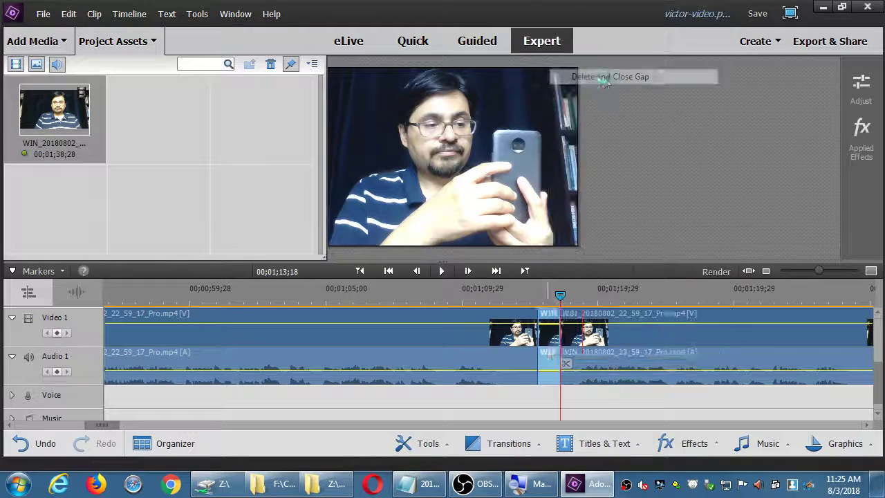
# Play back across the cut from about 1;11;29 to check it, then save the project
pyautogui.click(493, 298)
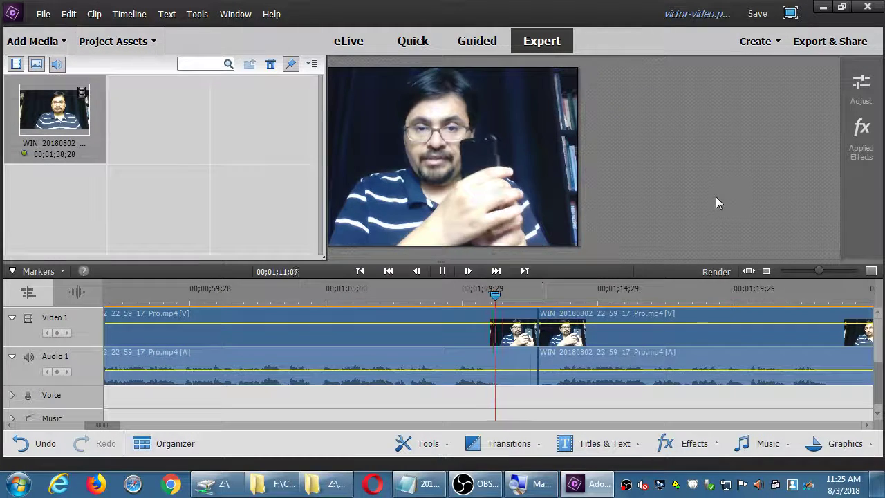
pyautogui.press('space')
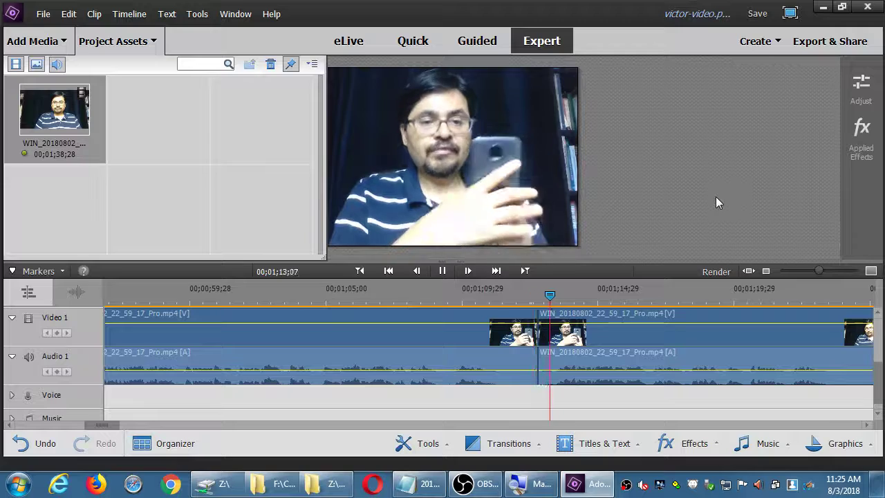
pyautogui.click(541, 317)
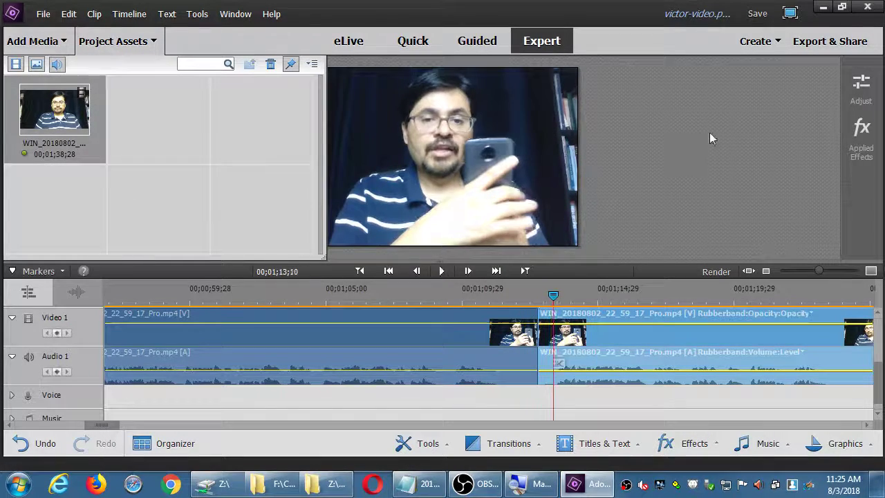
pyautogui.click(515, 294)
pyautogui.press('space')
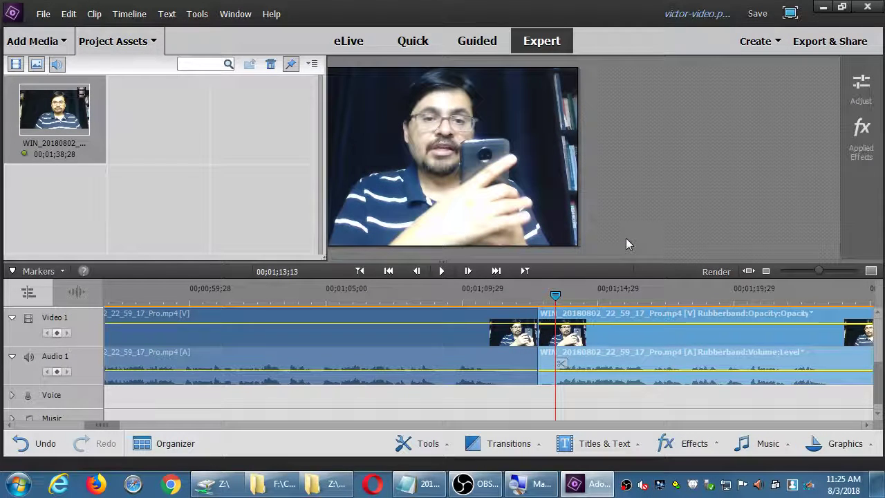
pyautogui.click(517, 294)
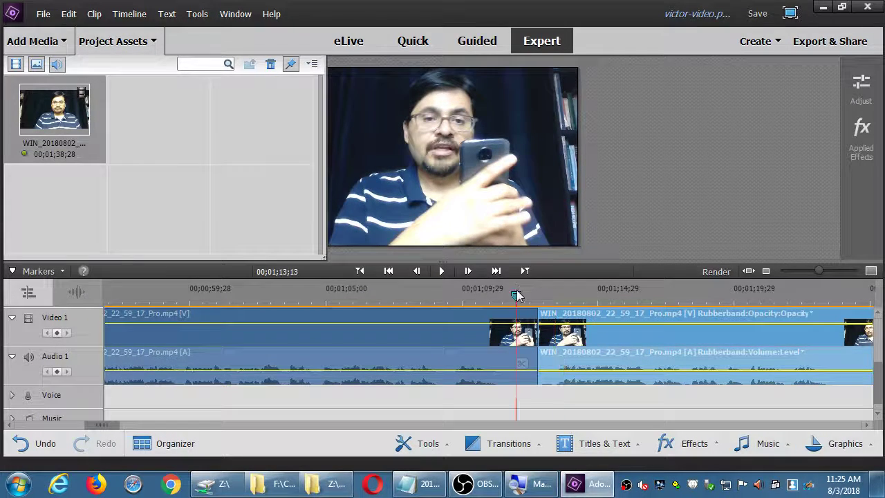
pyautogui.hotkey('ctrl', 's')
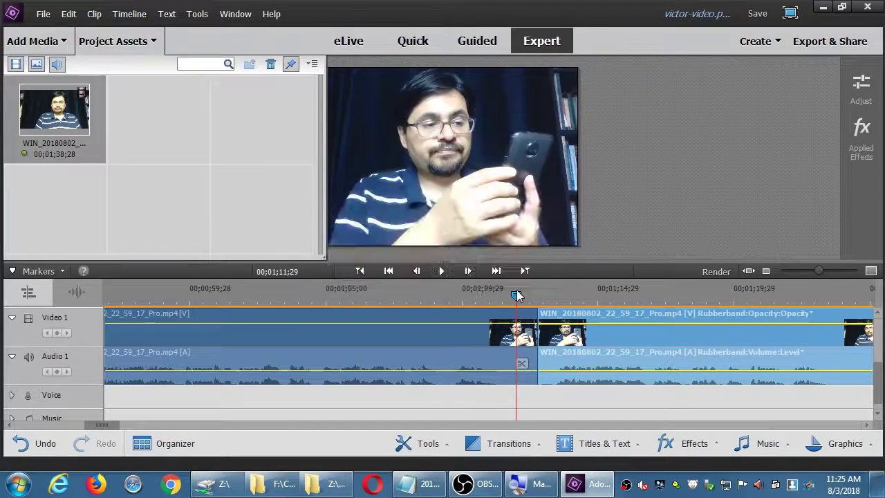
pyautogui.press('-')
pyautogui.press('-')
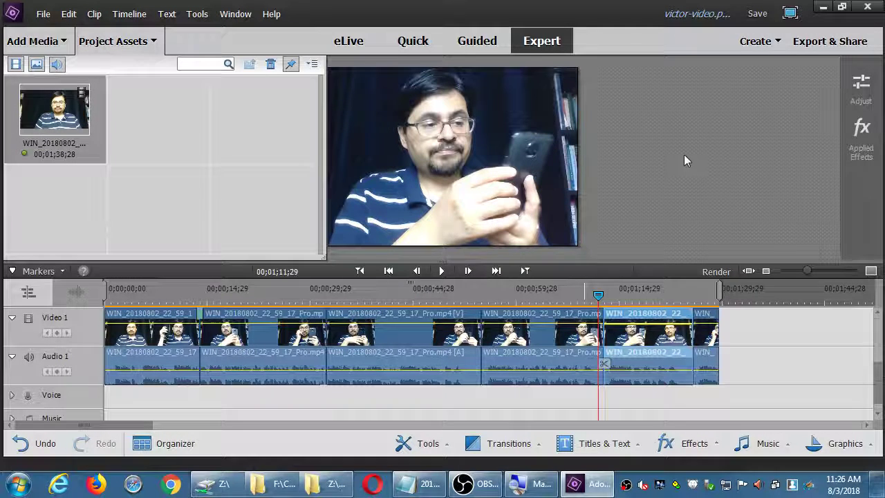
pyautogui.press('space')
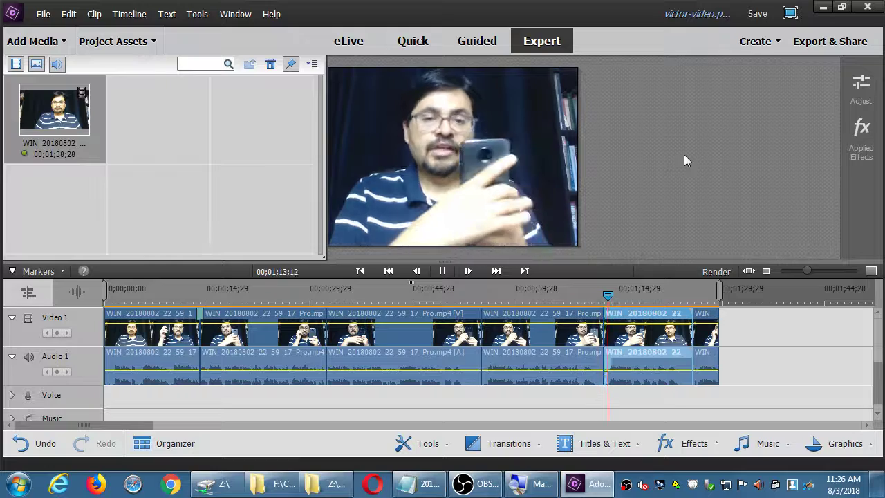
pyautogui.press('space')
pyautogui.click(584, 290)
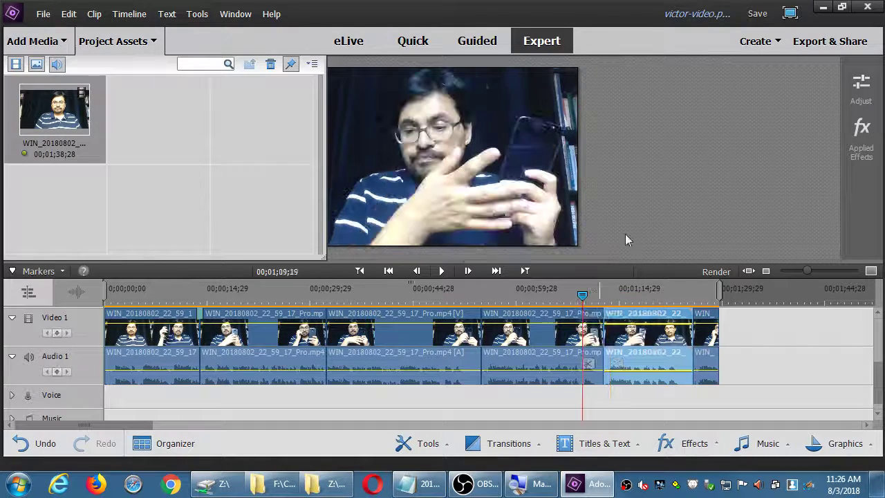
pyautogui.press('space')
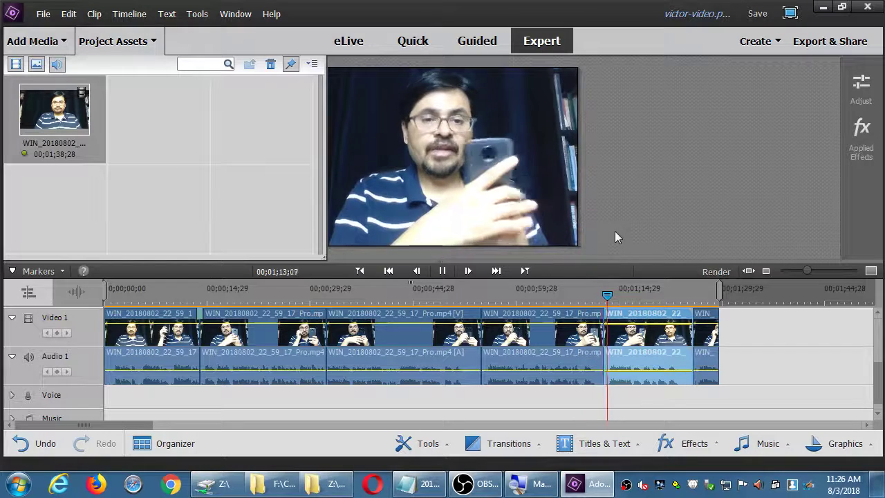
pyautogui.press('space')
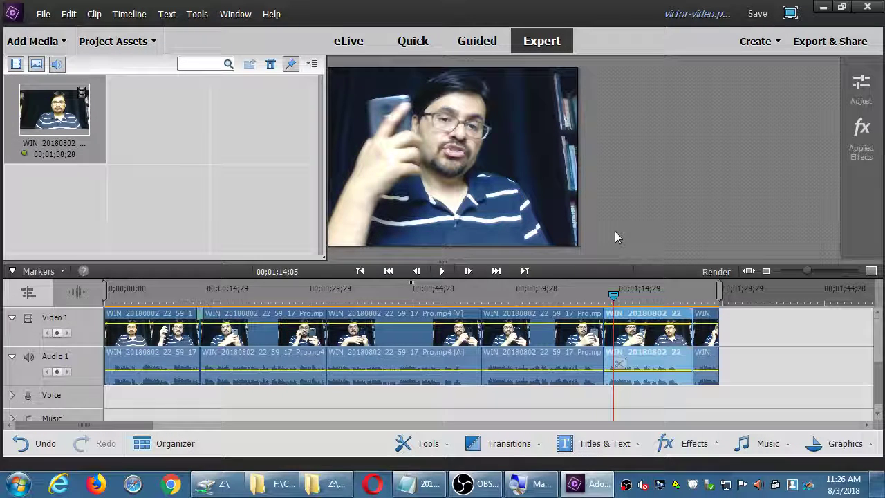
# Delete the short final clip from the timeline and save the project
pyautogui.click(714, 334)
pyautogui.press('Delete')
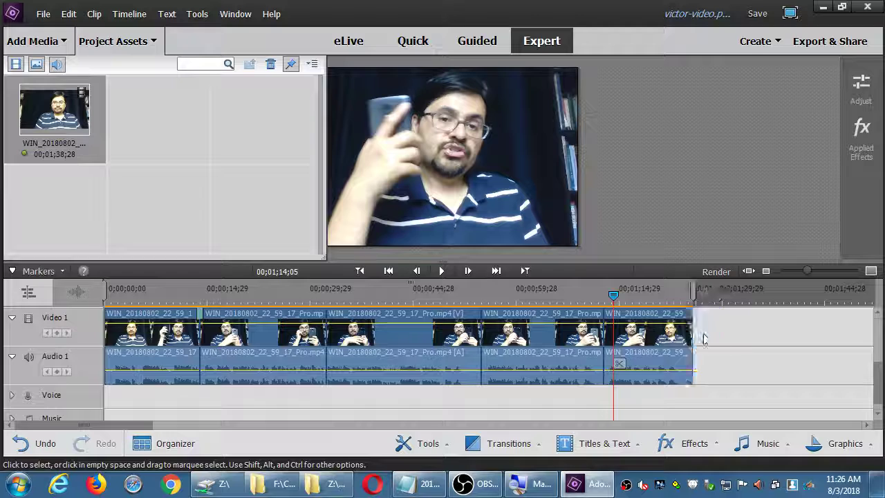
pyautogui.hotkey('ctrl', 's')
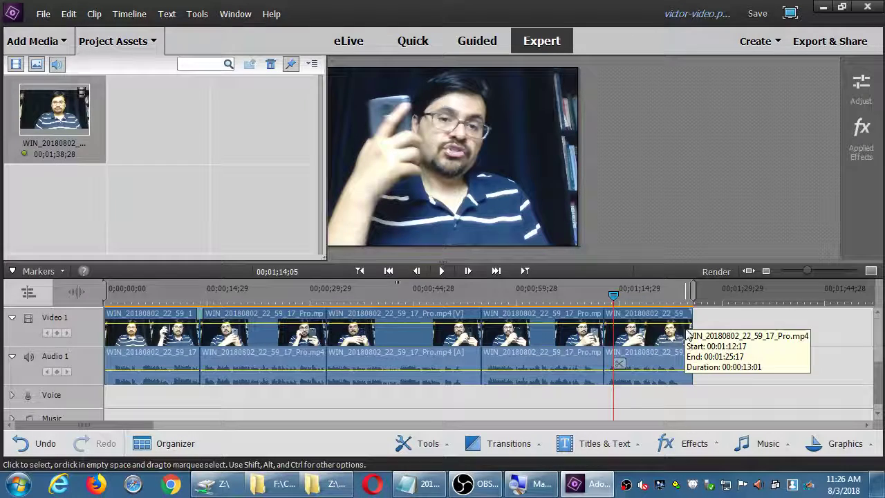
# Select the third clip and raise its audio volume to 3.99 dB
pyautogui.click(264, 294)
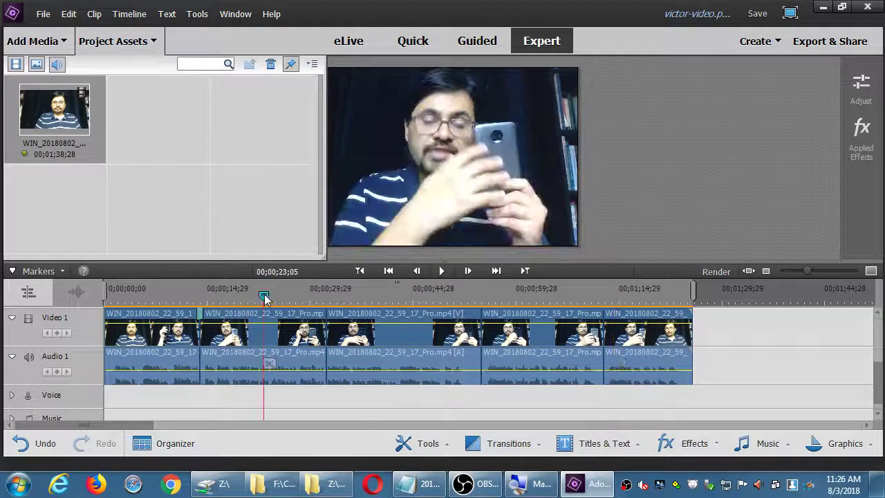
pyautogui.click(383, 291)
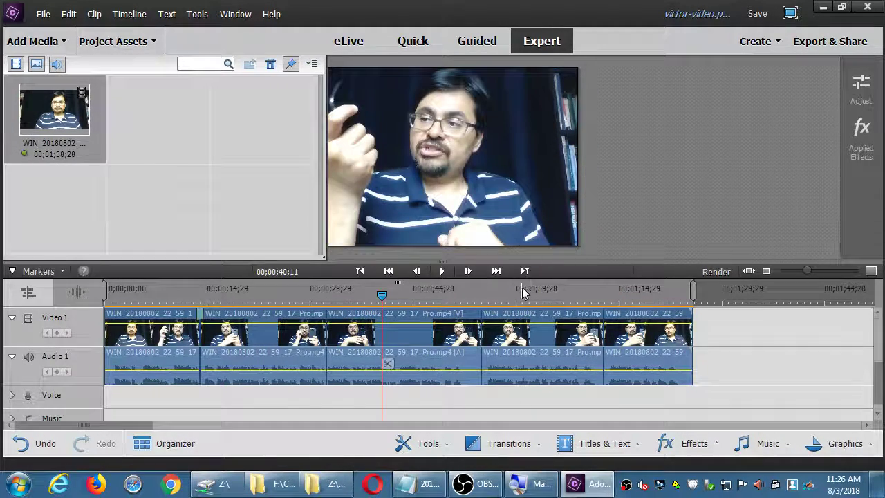
pyautogui.click(522, 293)
pyautogui.click(391, 296)
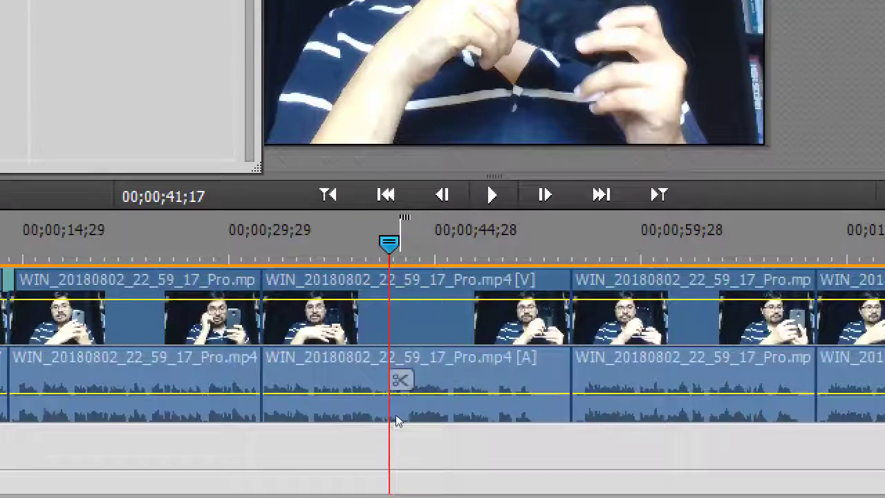
pyautogui.click(416, 338)
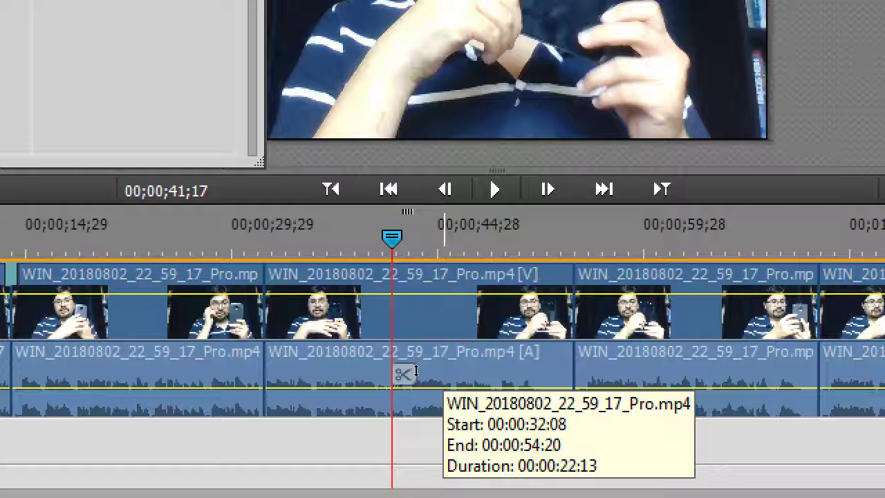
pyautogui.moveTo(415, 373)
pyautogui.mouseDown()
pyautogui.moveTo(420, 360)
pyautogui.moveTo(422, 388)
pyautogui.mouseUp()
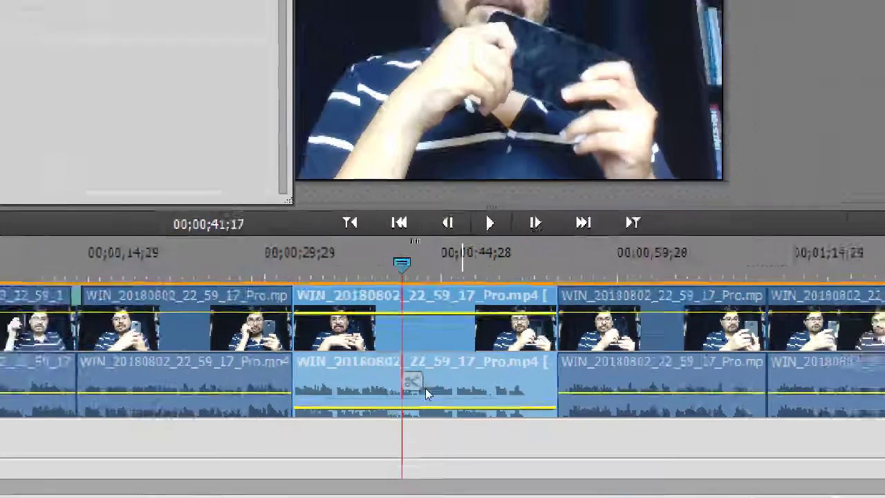
pyautogui.click(275, 275)
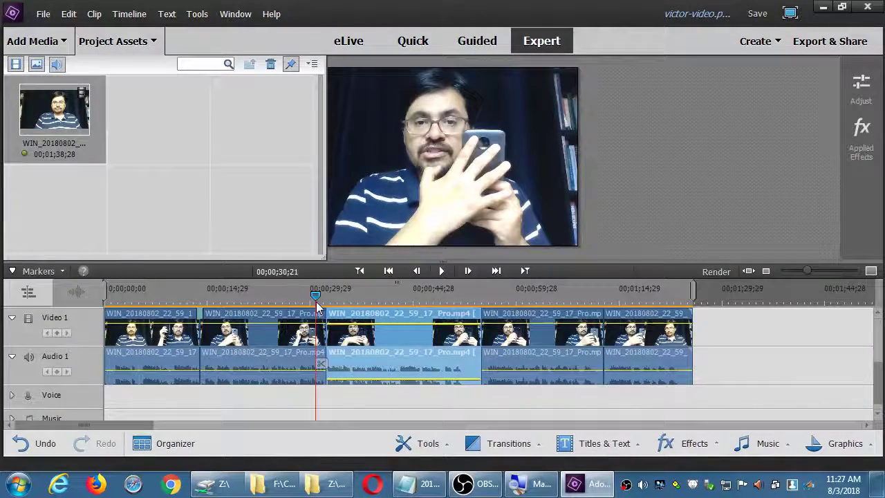
# Review the audio around 28–33 seconds and lower the third clip's volume to about -2.49 dB
pyautogui.press('space')
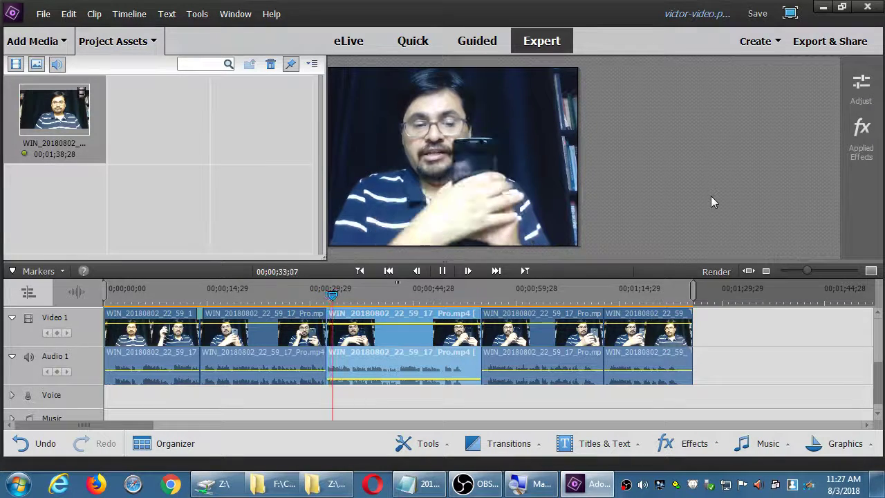
pyautogui.press('space')
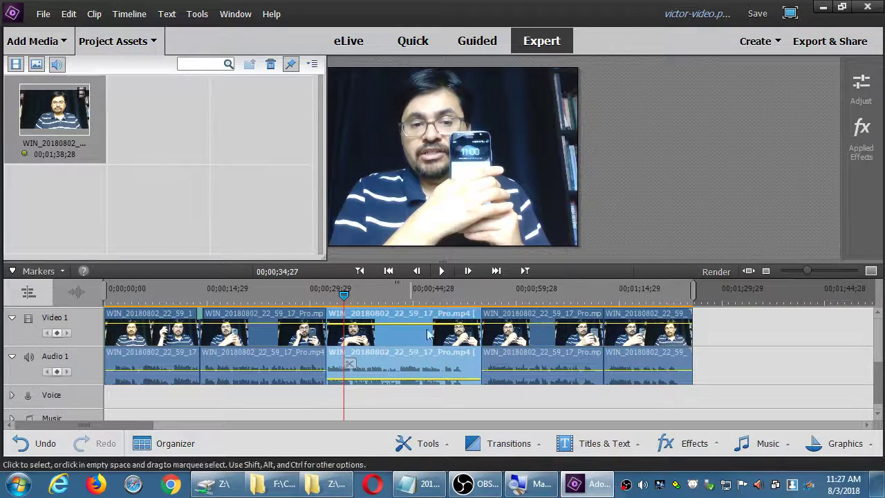
pyautogui.click(298, 298)
pyautogui.press('space')
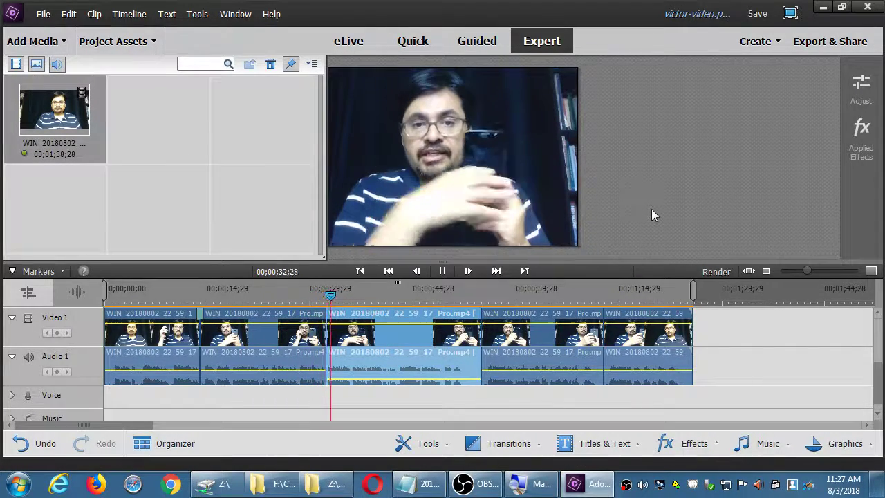
pyautogui.press('space')
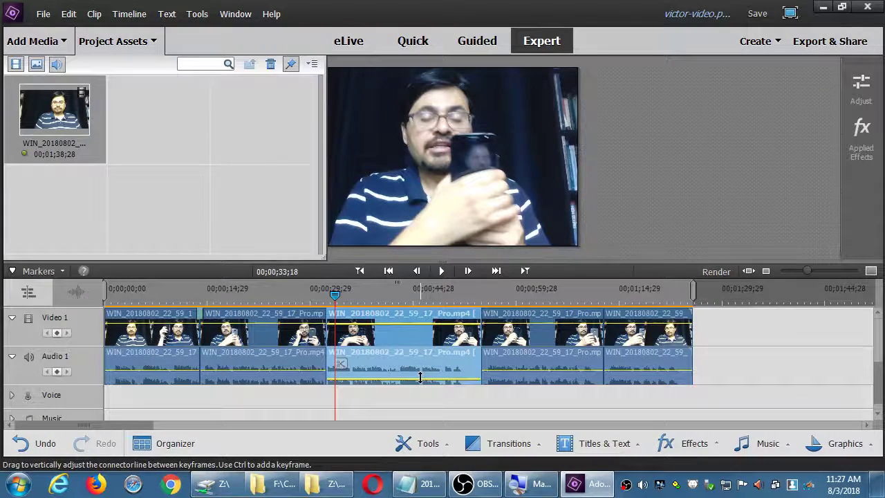
pyautogui.click(308, 297)
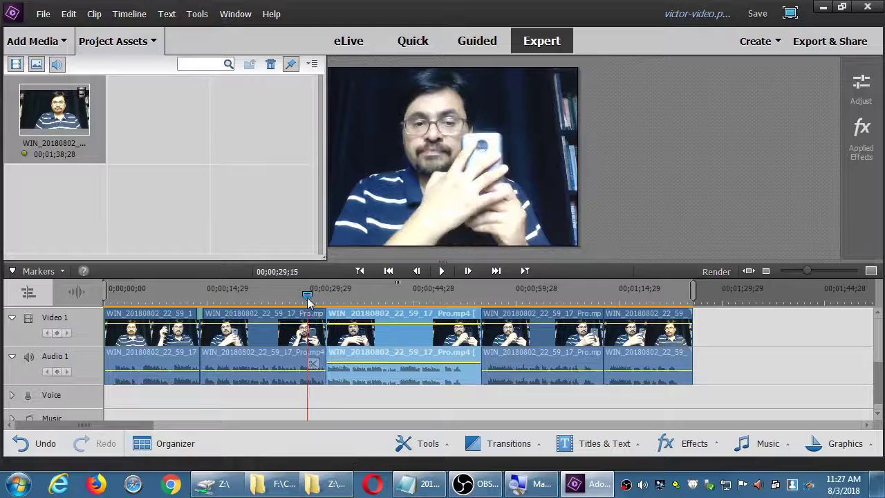
pyautogui.press('space')
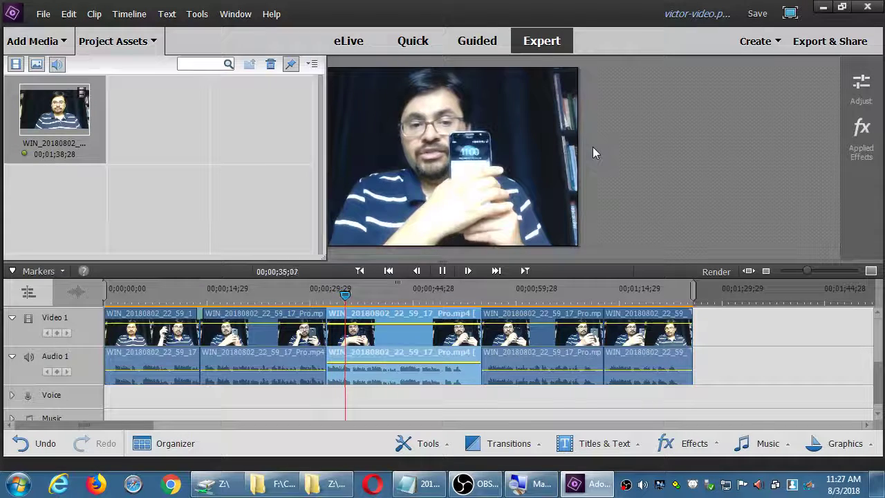
pyautogui.press('space')
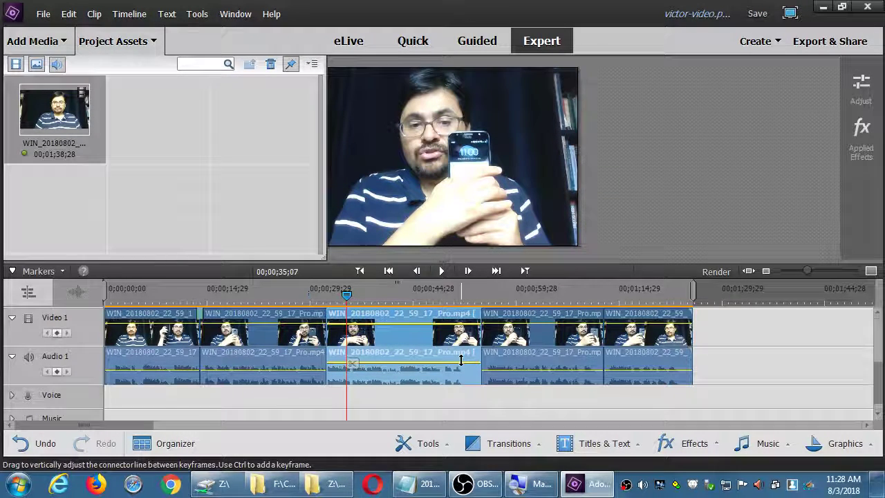
pyautogui.moveTo(460, 361)
pyautogui.mouseDown()
pyautogui.moveTo(461, 381)
pyautogui.moveTo(468, 353)
pyautogui.mouseUp()
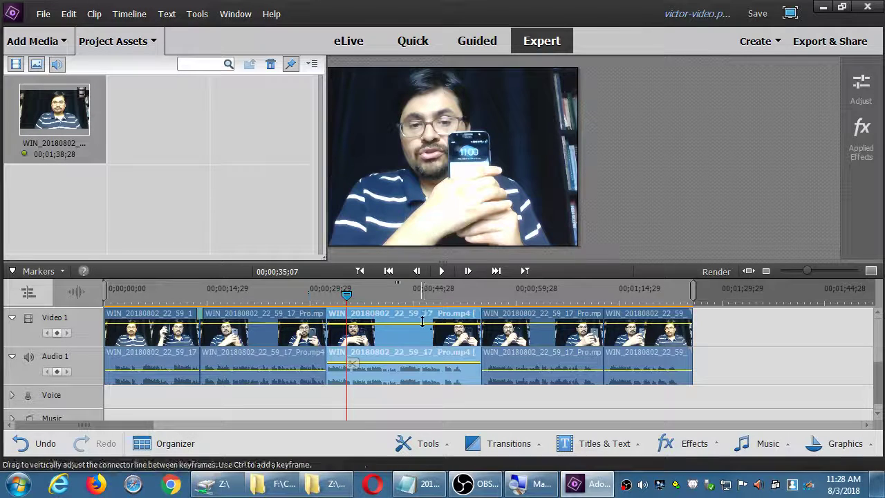
# Dim the third clip's opacity to about 58% or lower, hide Project Assets, and play the dimmed section
pyautogui.moveTo(417, 325); pyautogui.dragTo(418, 335)
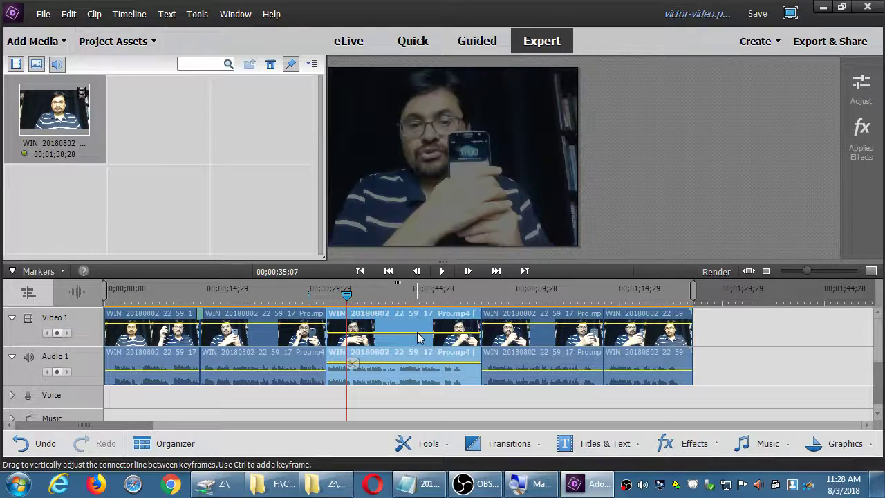
pyautogui.moveTo(419, 332); pyautogui.dragTo(419, 338)
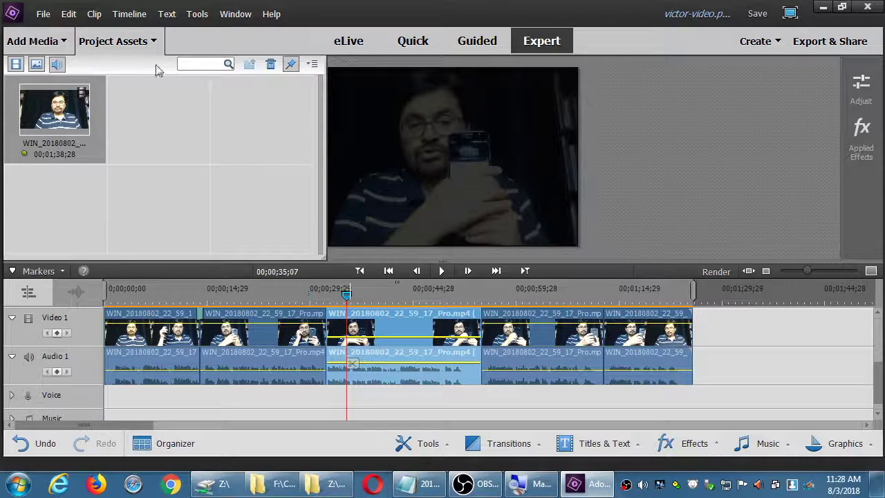
pyautogui.click(153, 40)
pyautogui.click(315, 300)
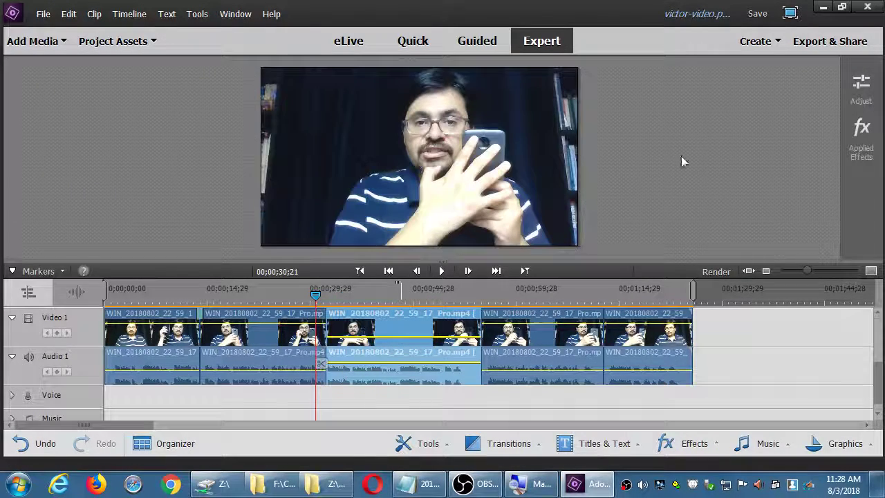
pyautogui.press('space')
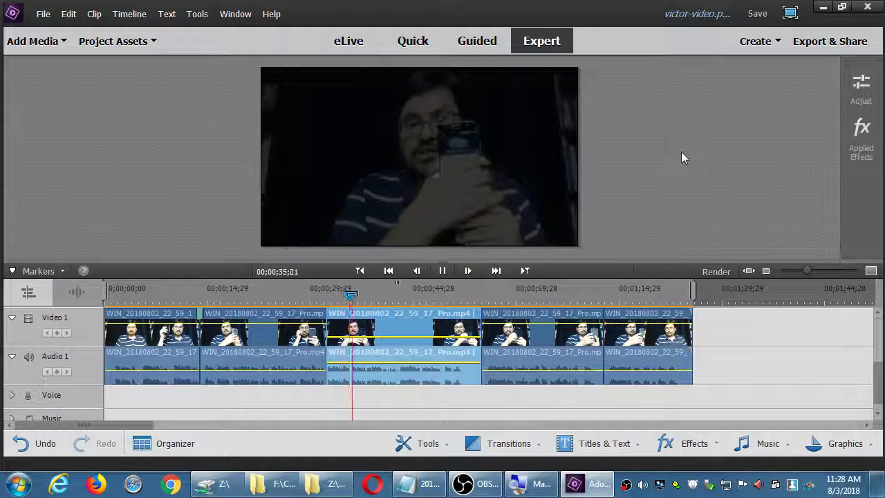
pyautogui.press('space')
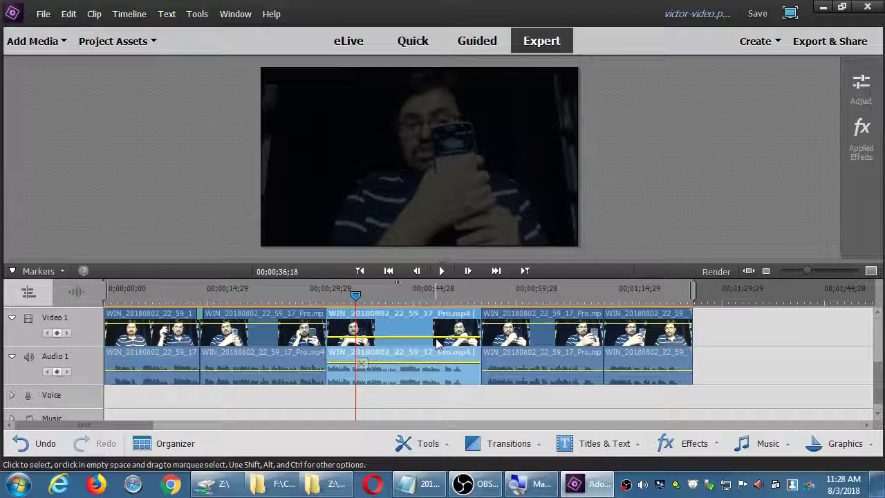
# Drag the third clip's opacity line back up to full
pyautogui.moveTo(436, 337); pyautogui.dragTo(436, 322)
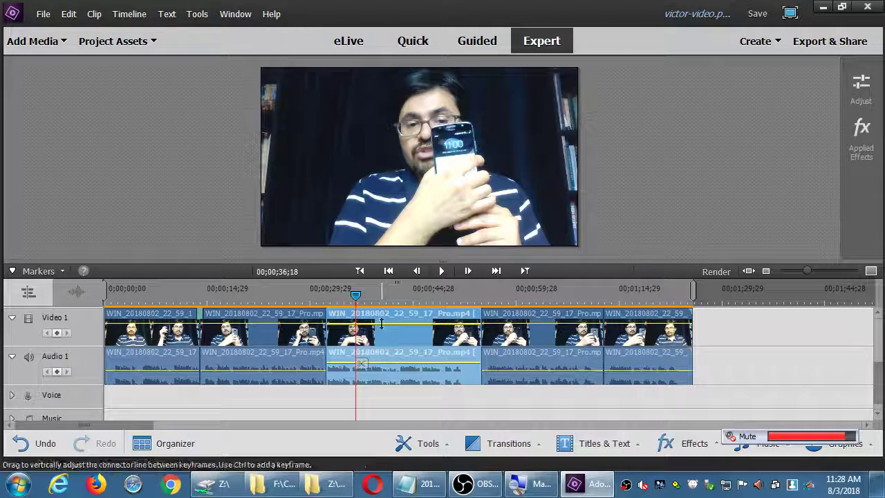
pyautogui.moveTo(374, 323)
pyautogui.mouseDown()
pyautogui.moveTo(391, 346)
pyautogui.moveTo(391, 322)
pyautogui.mouseUp()
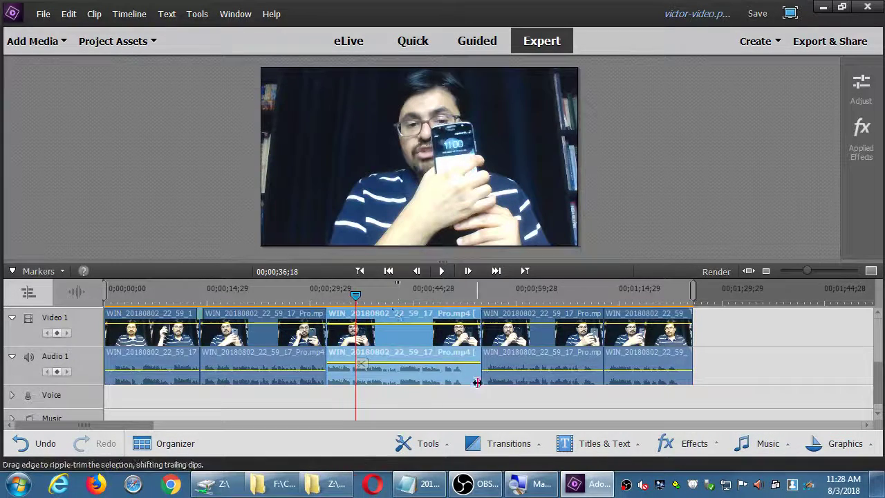
pyautogui.scroll(1, 478, 346)
pyautogui.scroll(3, 477, 371)
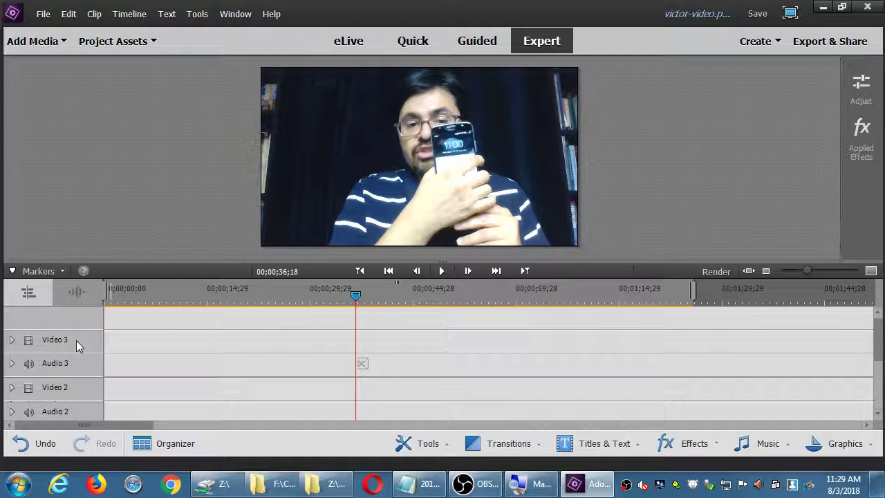
# Drag the fourth Video 1 clip up onto Video 2 above the third clip, near 00;00;36;18
pyautogui.scroll(-3, 76, 342)
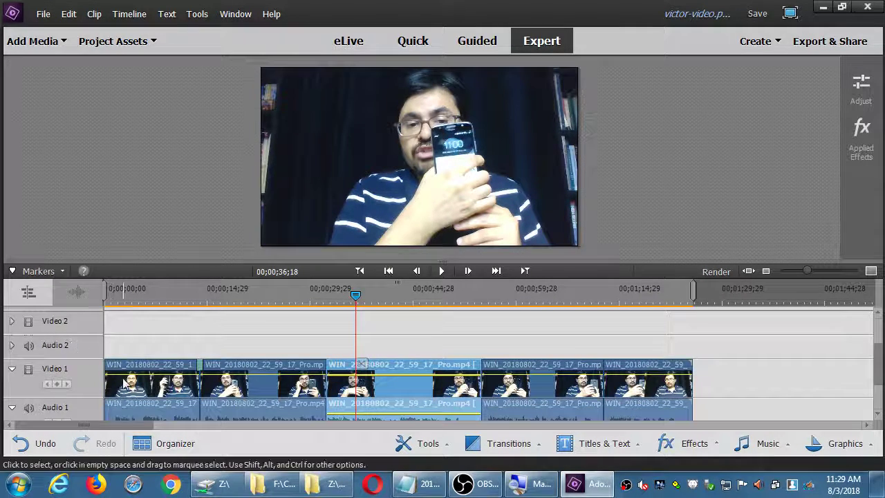
pyautogui.click(557, 392)
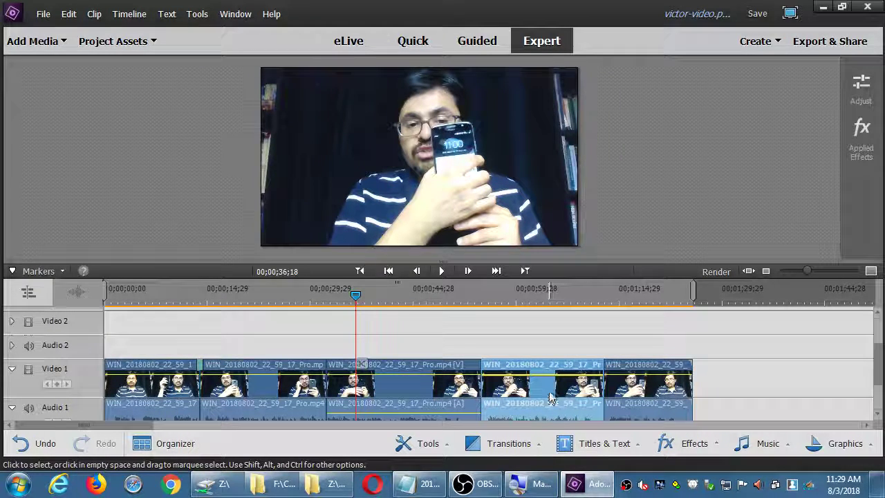
pyautogui.moveTo(551, 394)
pyautogui.mouseDown()
pyautogui.moveTo(520, 358)
pyautogui.moveTo(433, 343)
pyautogui.mouseUp()
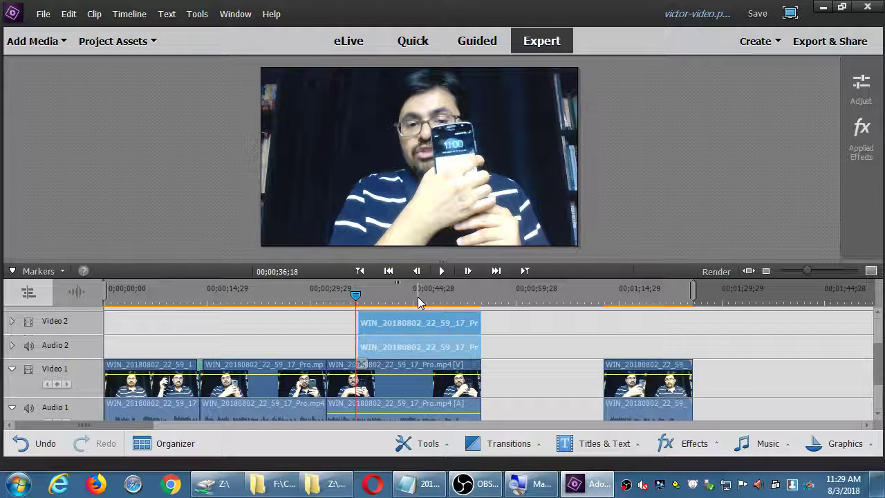
pyautogui.press('XF86AudioRaiseVolume')
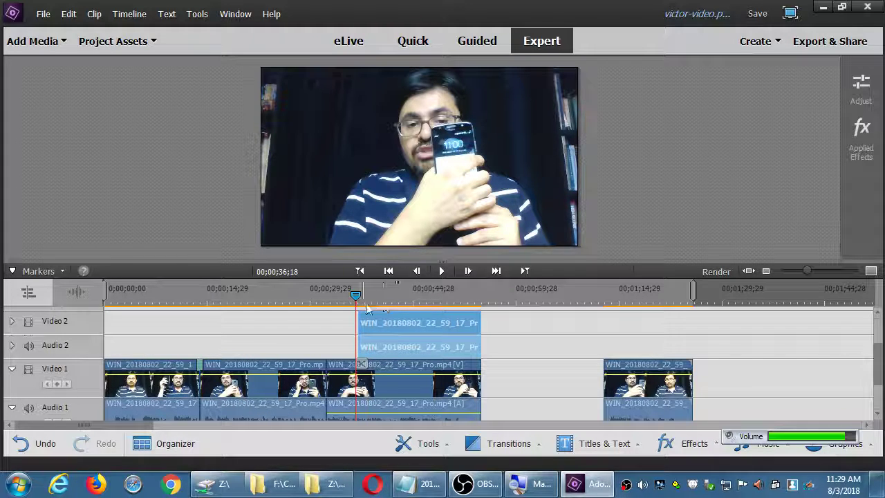
# Play back the overlapping section starting from about 32 seconds
pyautogui.click(327, 297)
pyautogui.press('space')
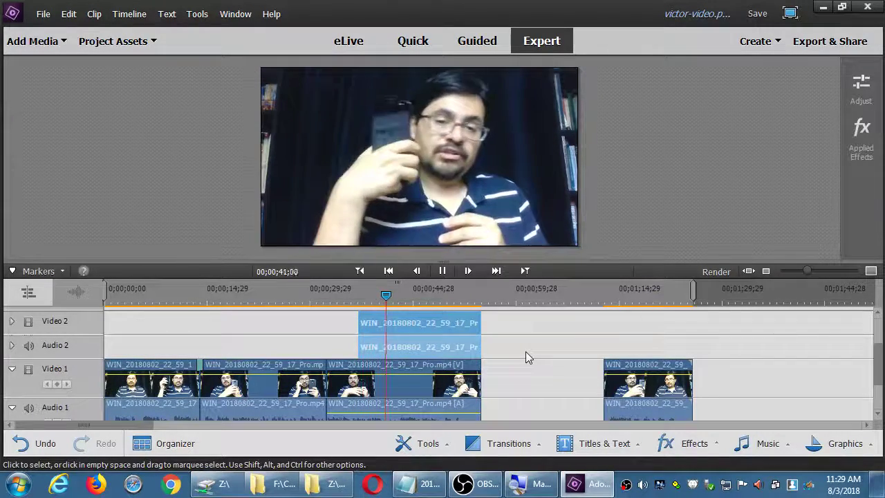
pyautogui.press('space')
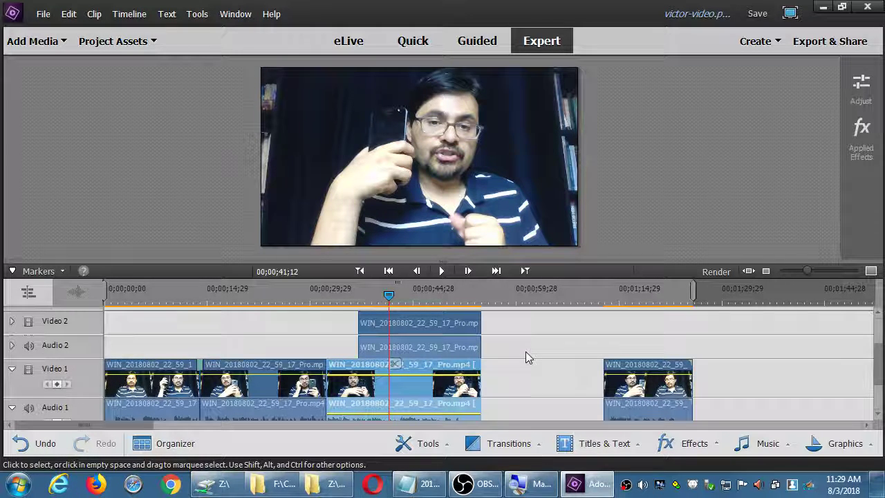
# Expand the Audio 2 track and select the overlay clip on Video 2
pyautogui.click(12, 345)
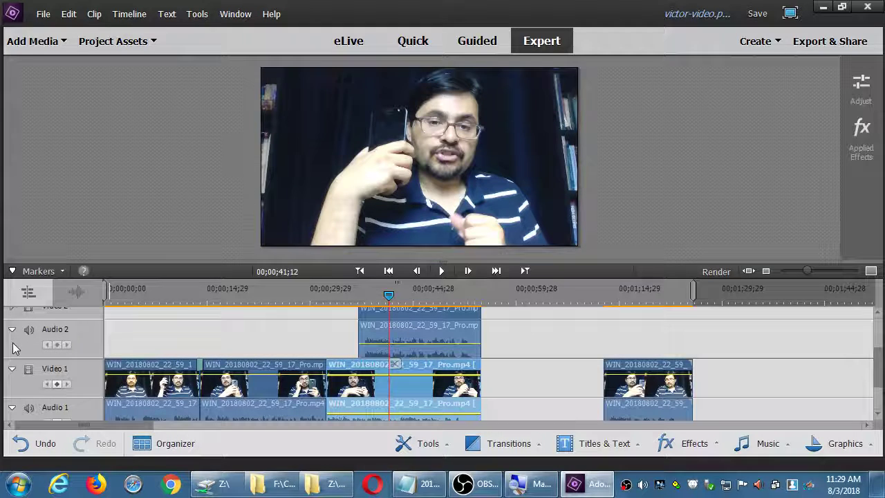
pyautogui.click(515, 342)
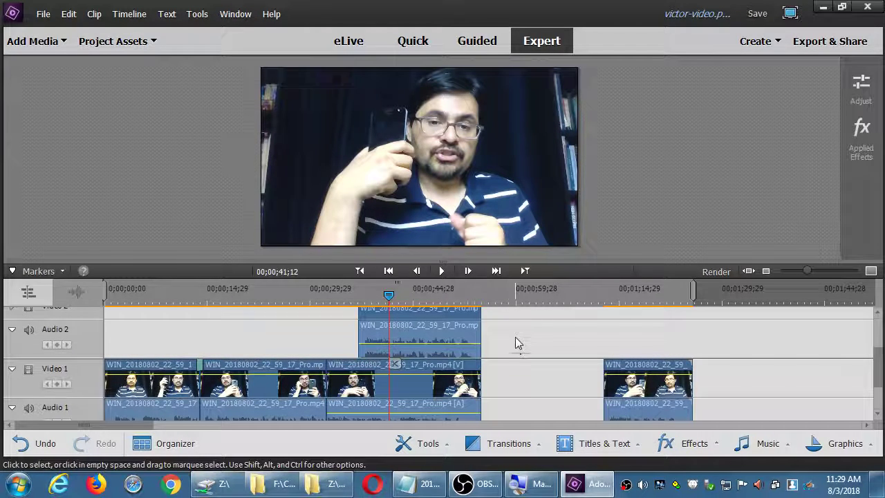
pyautogui.click(471, 188)
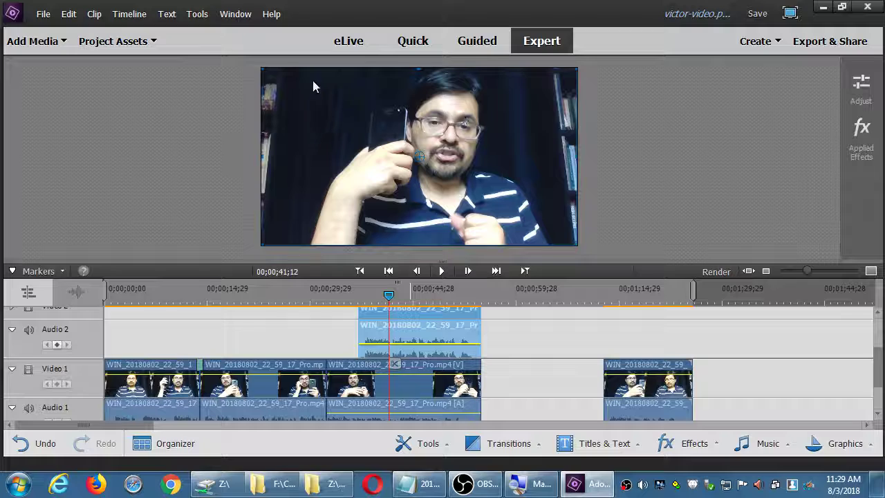
# Scale the overlay down to a small inset in the lower-left and preview it
pyautogui.moveTo(262, 68); pyautogui.dragTo(315, 121)
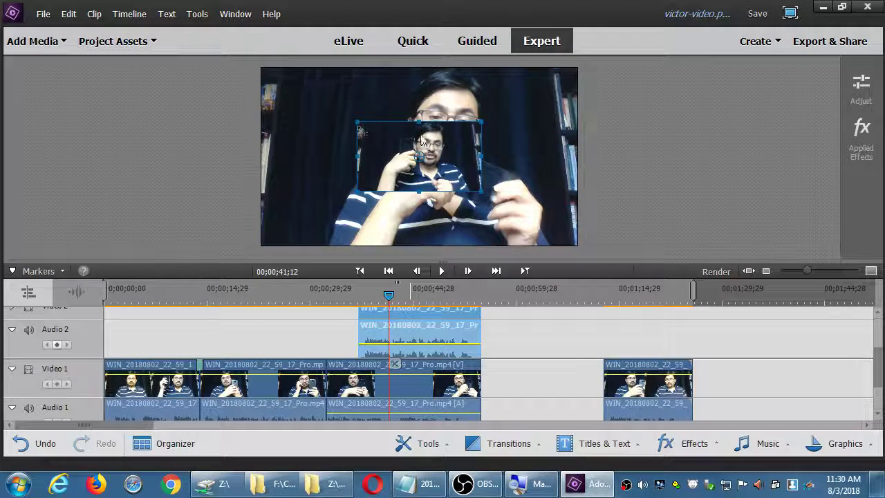
pyautogui.moveTo(436, 142); pyautogui.dragTo(364, 194)
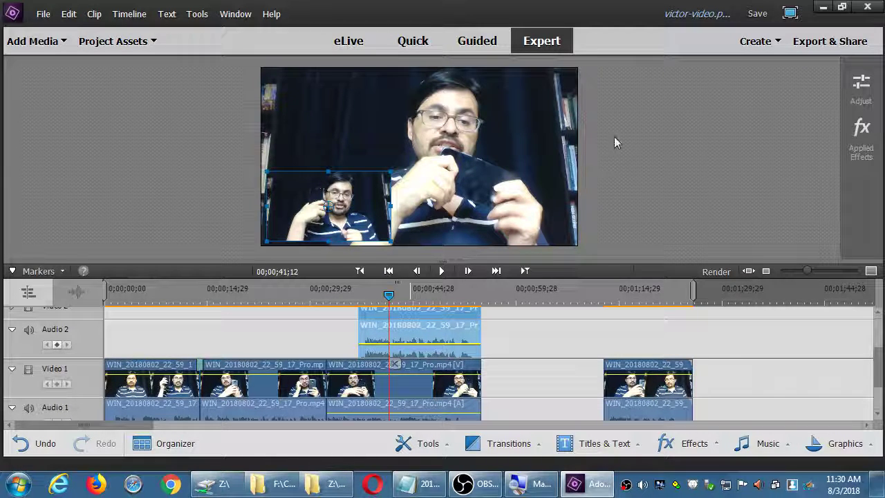
pyautogui.click(338, 298)
pyautogui.press('space')
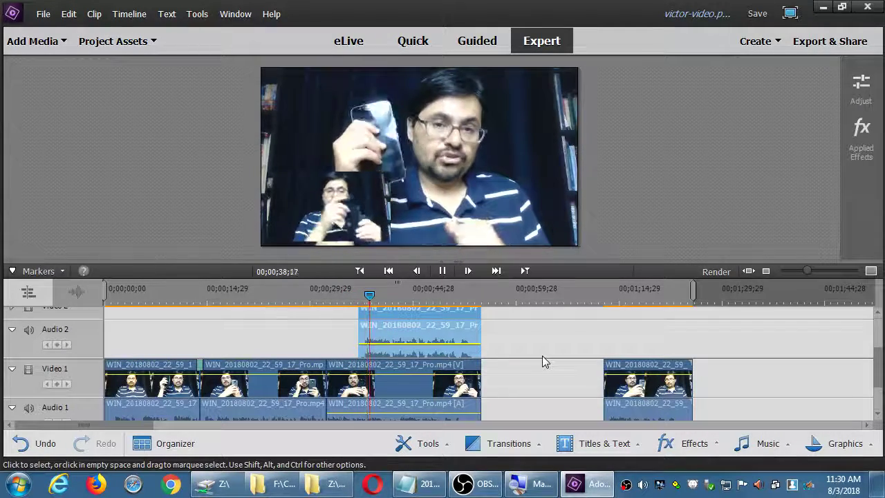
pyautogui.press('space')
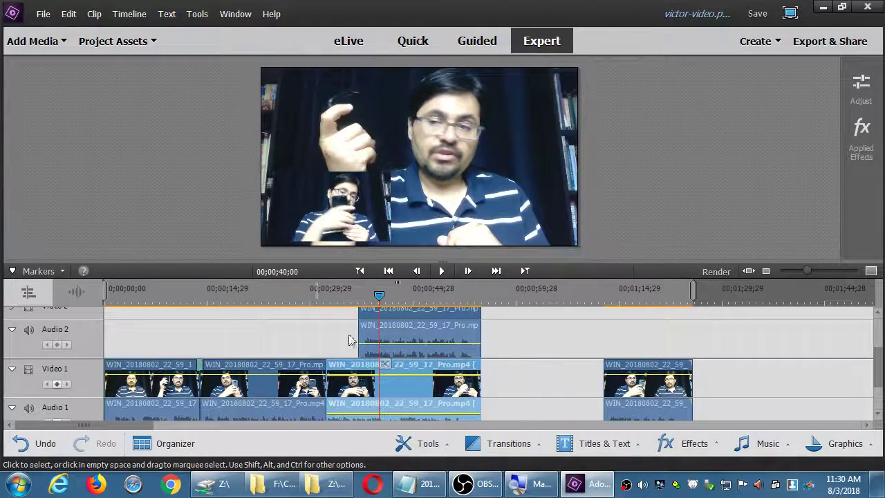
# Select the Video 2 overlay clip and replay from 00;00;34;10
pyautogui.click(404, 349)
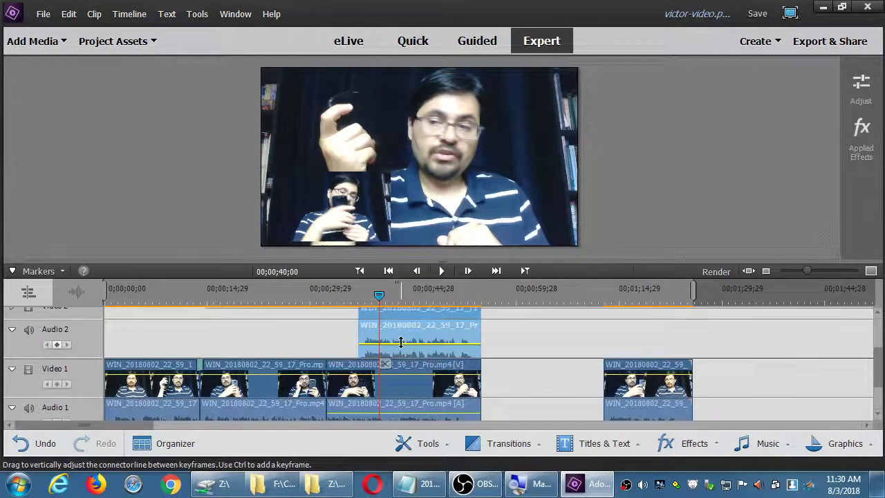
pyautogui.click(342, 290)
pyautogui.press('space')
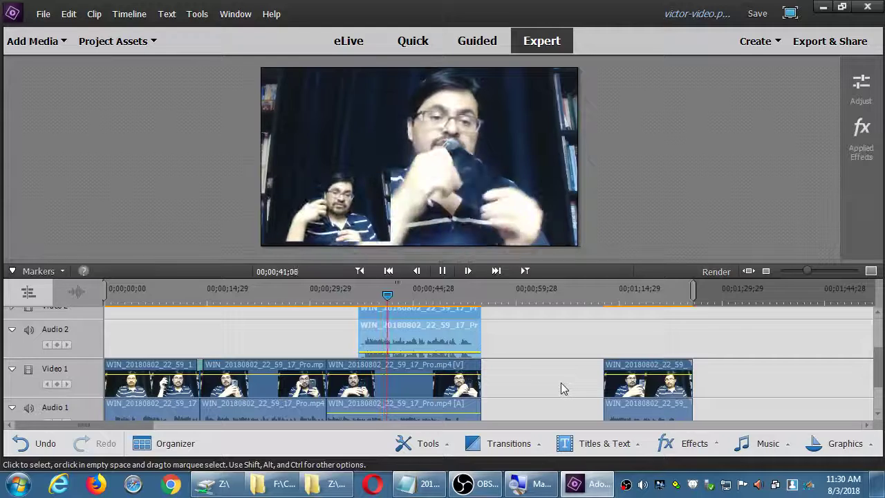
pyautogui.press('space')
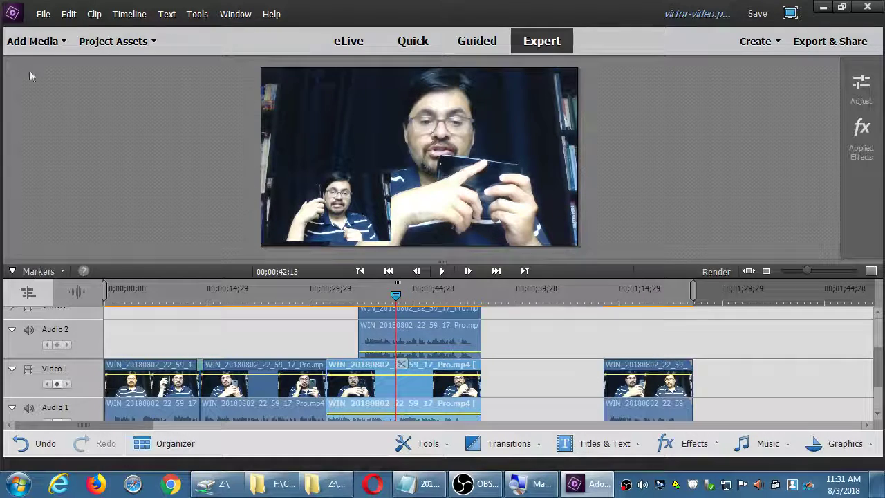
pyautogui.click(32, 41)
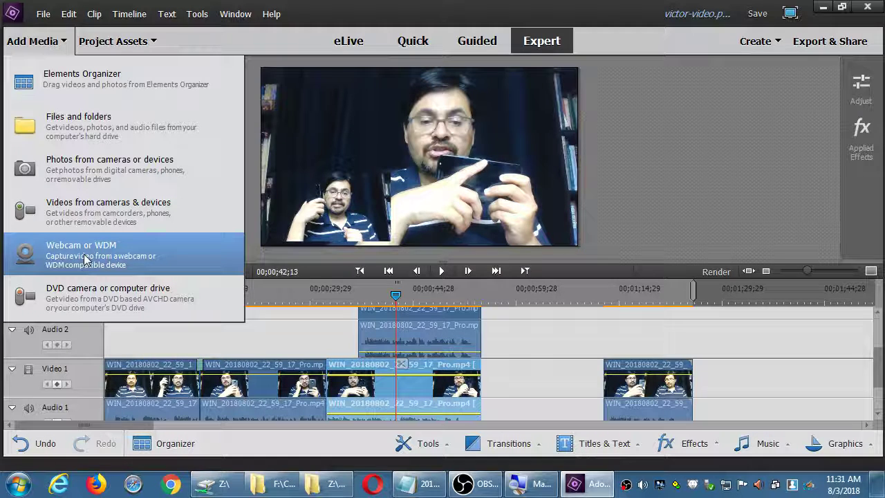
pyautogui.click(46, 43)
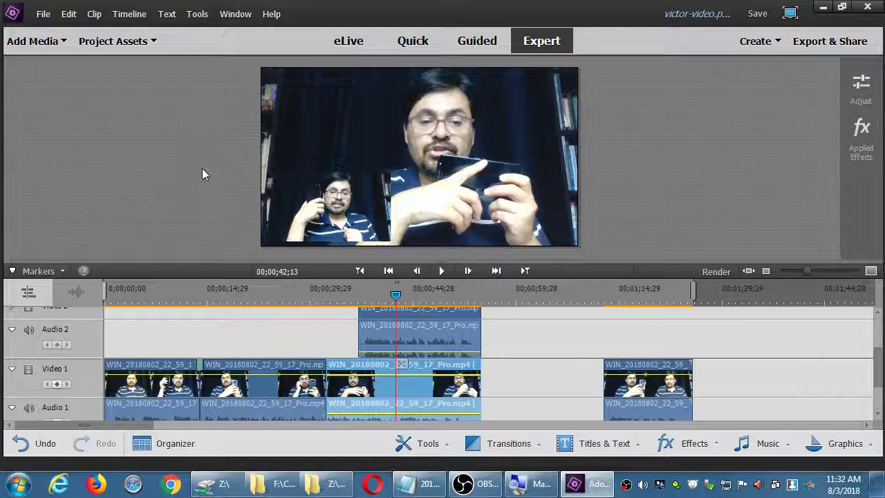
# Try the inset at the upper-left, then settle it slightly lower and left in the frame
pyautogui.click(346, 204)
pyautogui.moveTo(351, 199); pyautogui.dragTo(361, 144)
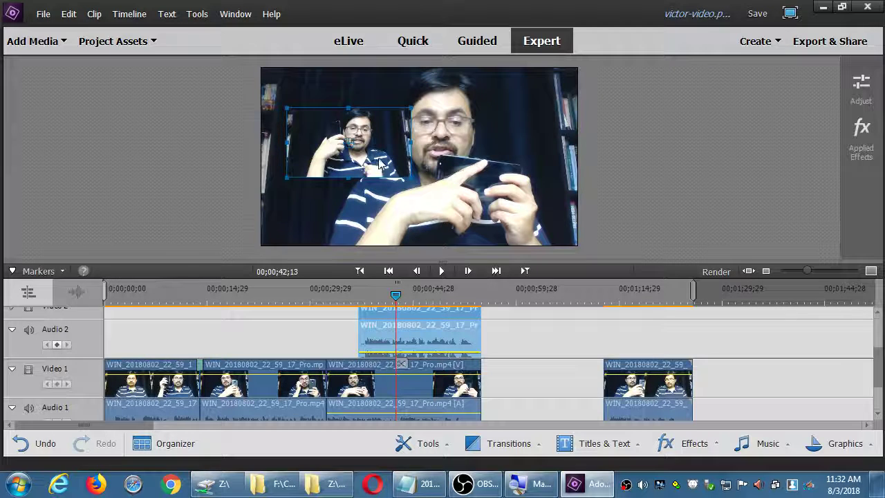
pyautogui.moveTo(359, 145); pyautogui.dragTo(362, 192)
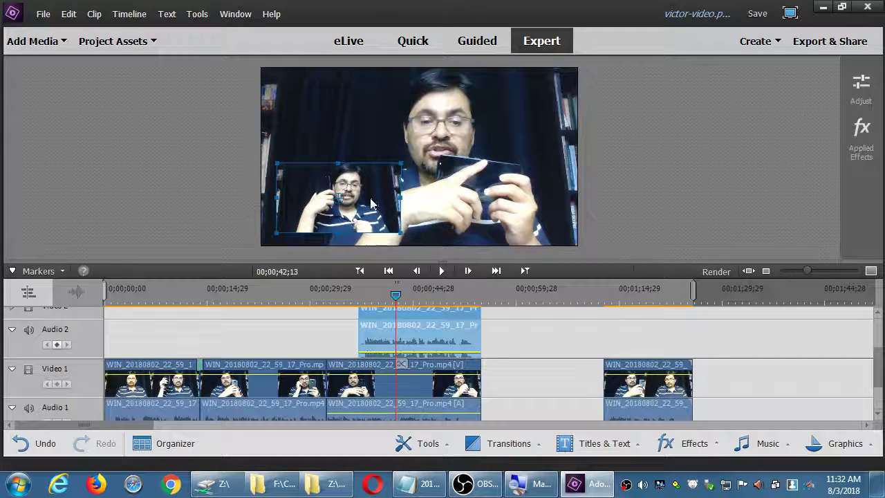
pyautogui.moveTo(371, 202); pyautogui.dragTo(368, 204)
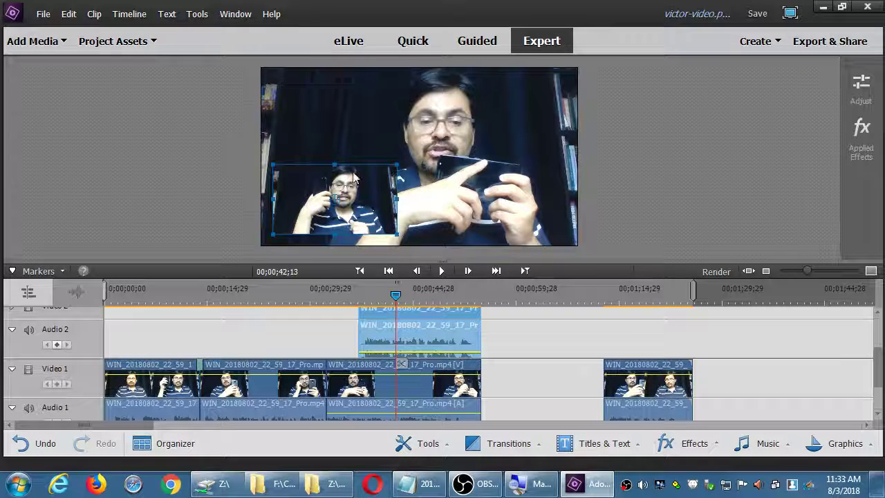
pyautogui.moveTo(372, 203); pyautogui.dragTo(366, 218)
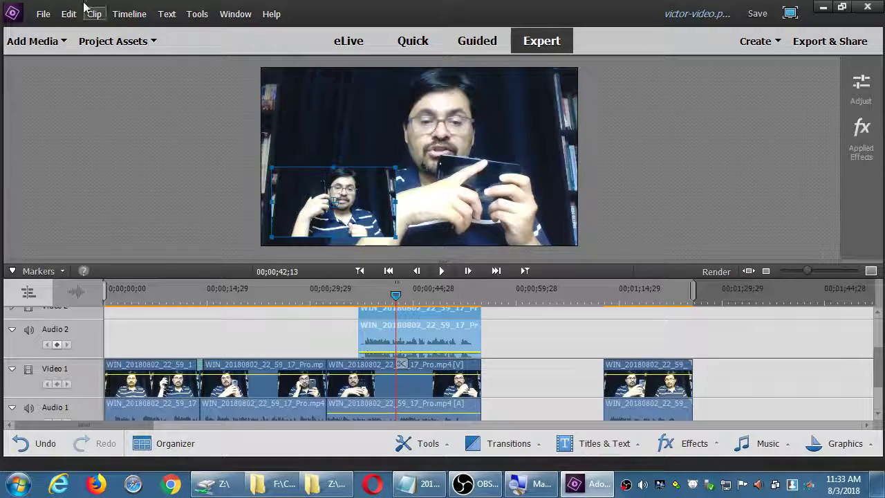
# Move the inset to the top-left and slide the last Video 1 clip left to close the gap
pyautogui.click(195, 18)
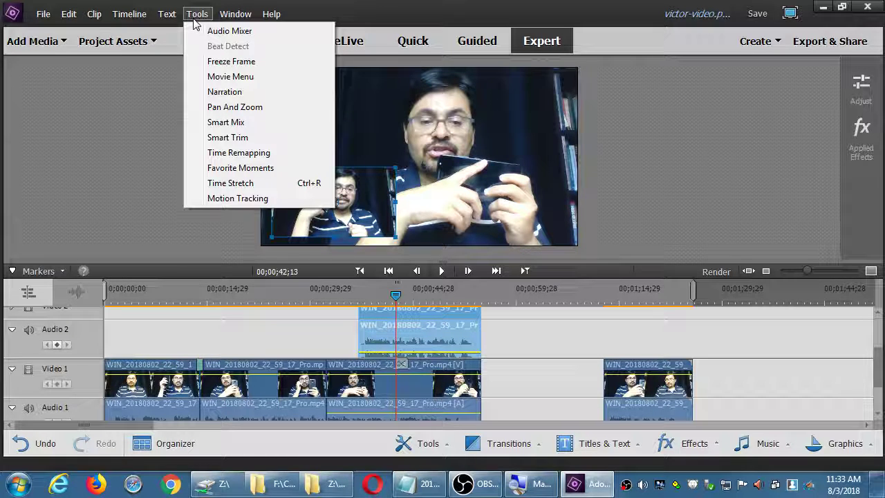
pyautogui.press('Escape')
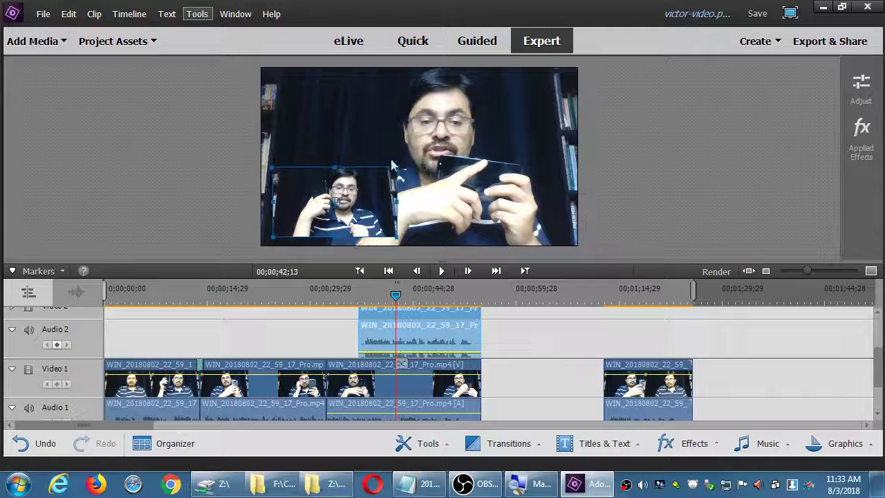
pyautogui.moveTo(391, 165); pyautogui.dragTo(388, 72)
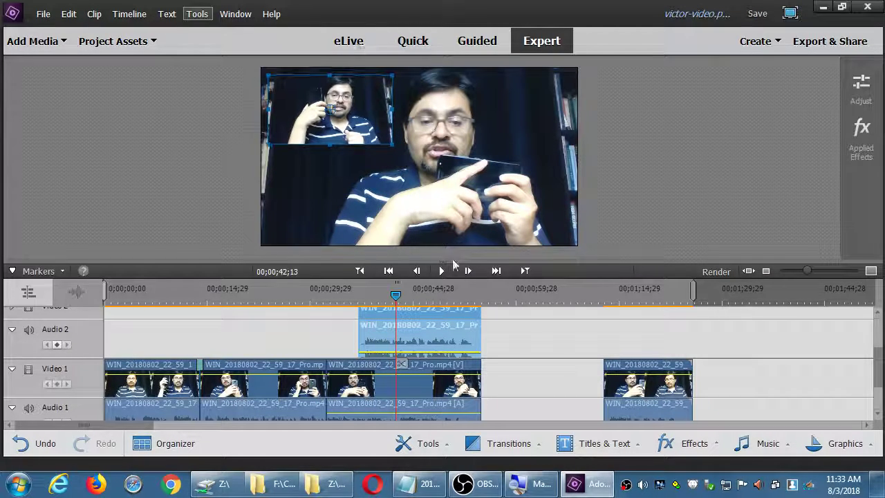
pyautogui.moveTo(650, 401); pyautogui.dragTo(529, 400)
# Review the edit by playing from 00;00;35;07 to 00;00;42;00
pyautogui.click(348, 296)
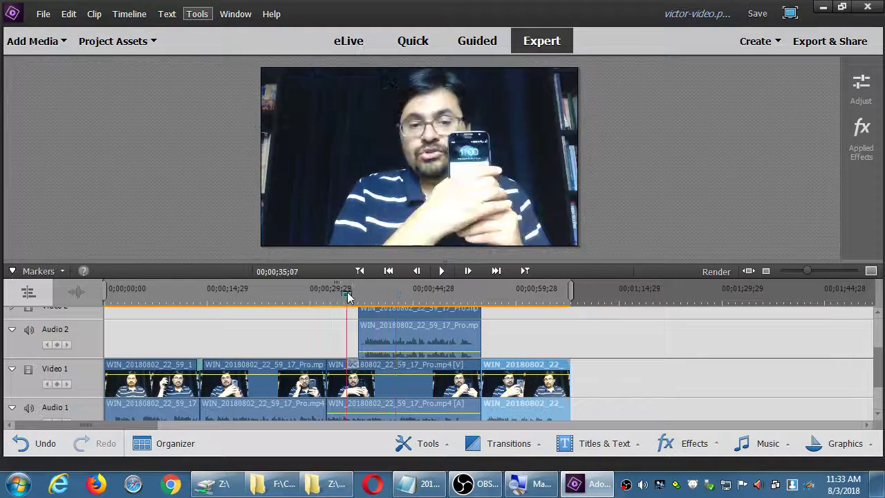
pyautogui.press('space')
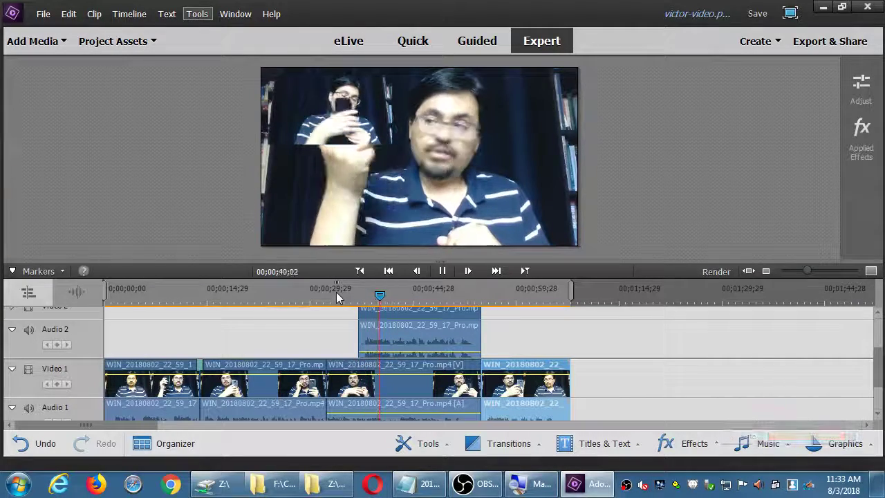
pyautogui.press('space')
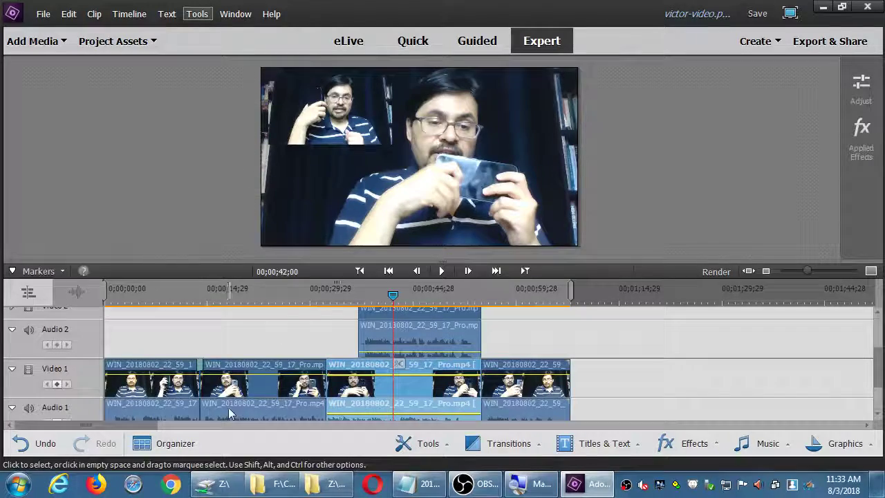
# Select the second Video 1 clip, set the playhead to 00;00;24;26, and show the Adjustments panel
pyautogui.click(250, 392)
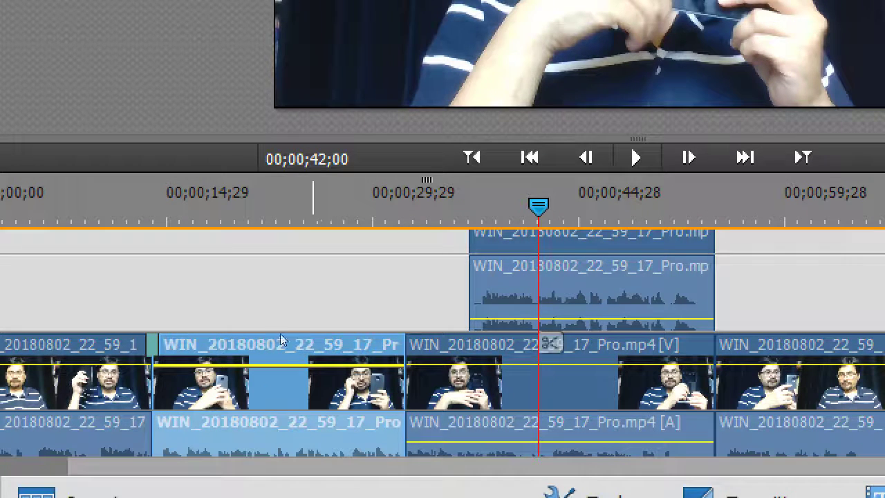
pyautogui.click(275, 295)
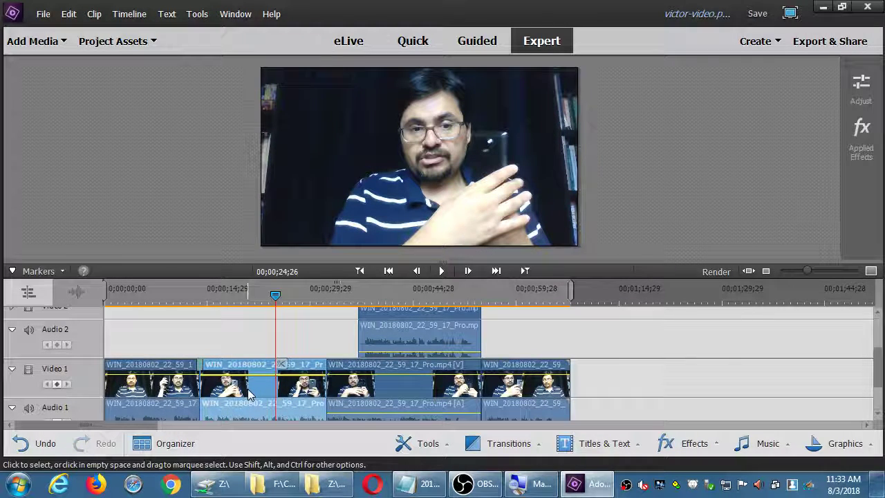
pyautogui.click(861, 86)
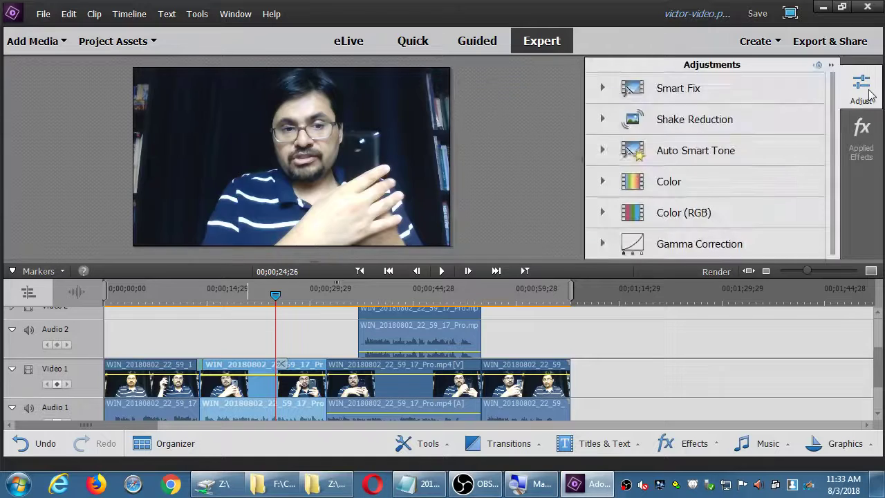
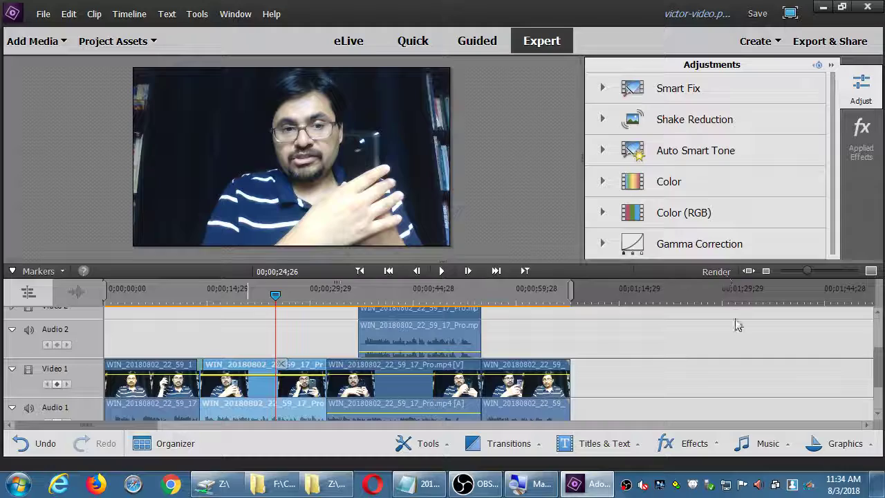
# Drag the monitor/timeline divider down twice, then scroll back to Video 1 and Audio 1
pyautogui.moveTo(525, 263); pyautogui.dragTo(550, 388)
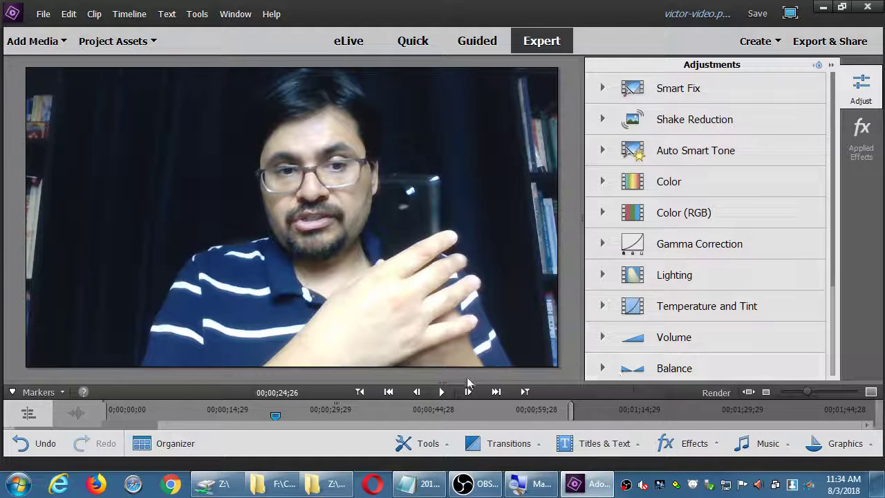
pyautogui.moveTo(460, 383); pyautogui.dragTo(520, 305)
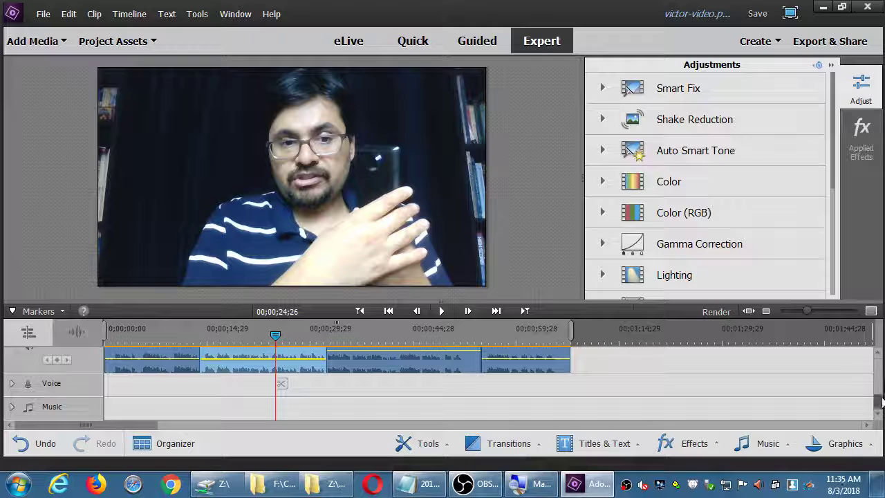
pyautogui.scroll(3, 880, 400)
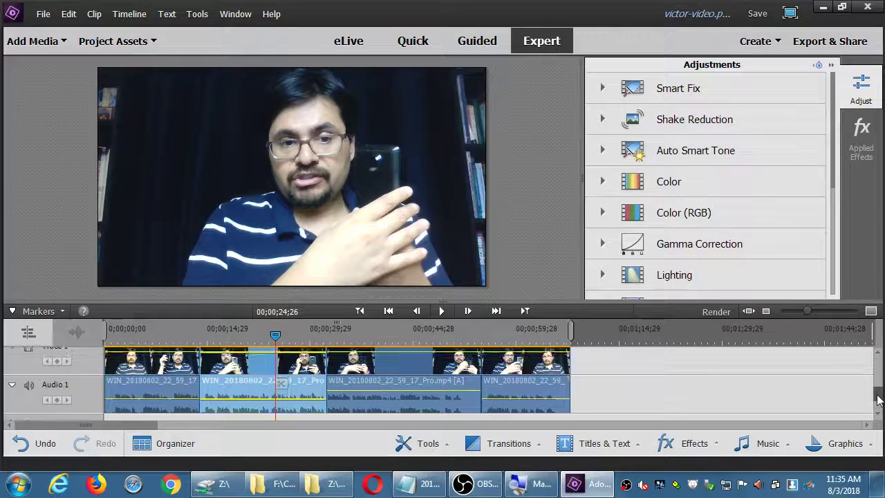
# Expand the Color adjustment and try Auto Color, then undo and remove it
pyautogui.click(668, 186)
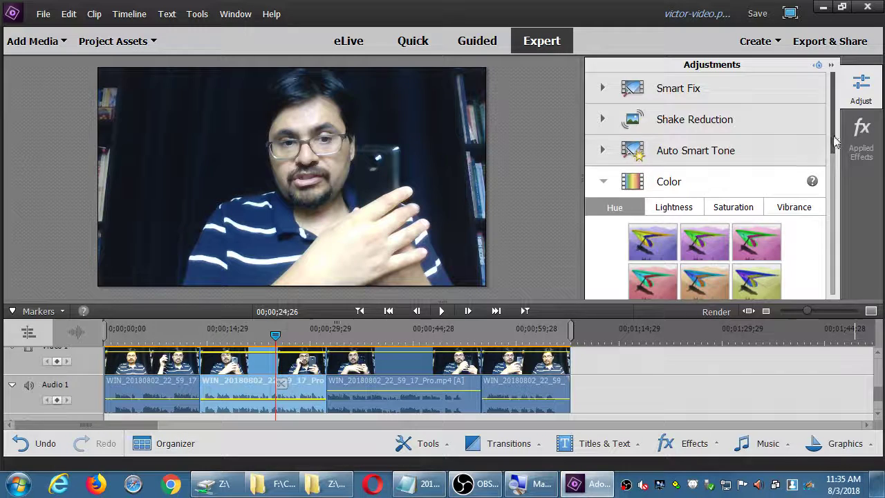
pyautogui.moveTo(835, 142); pyautogui.dragTo(850, 166)
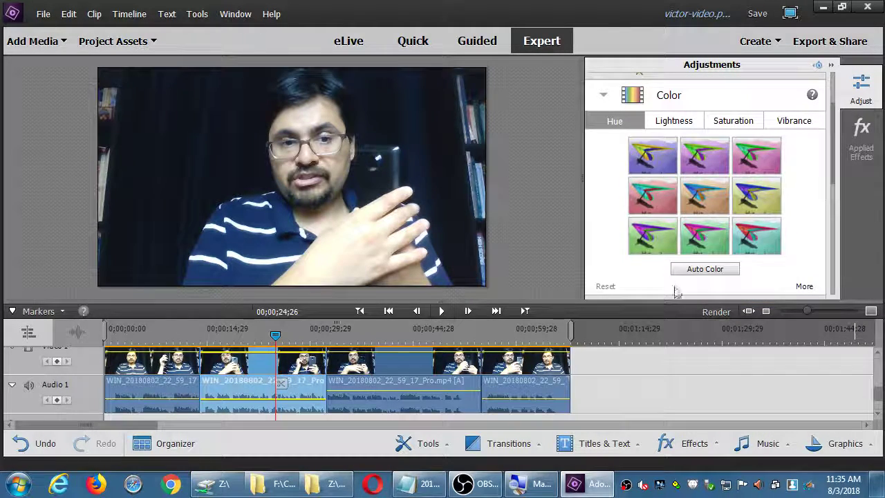
pyautogui.click(706, 270)
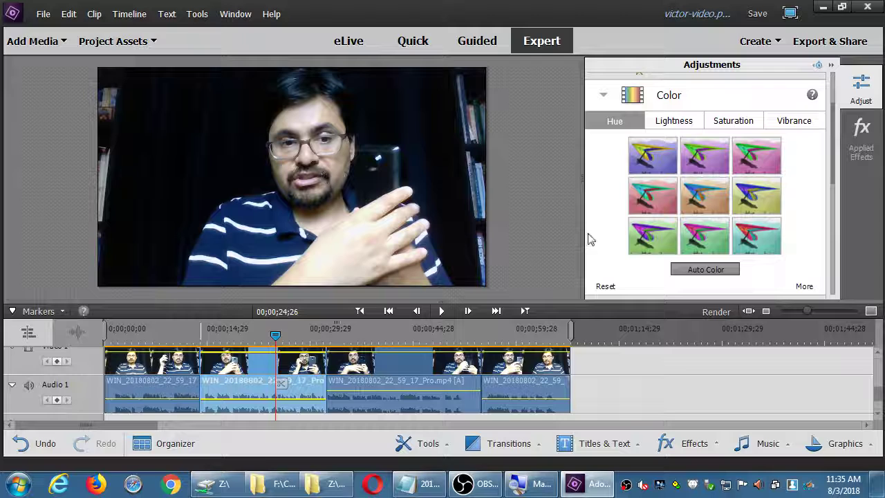
pyautogui.click(27, 443)
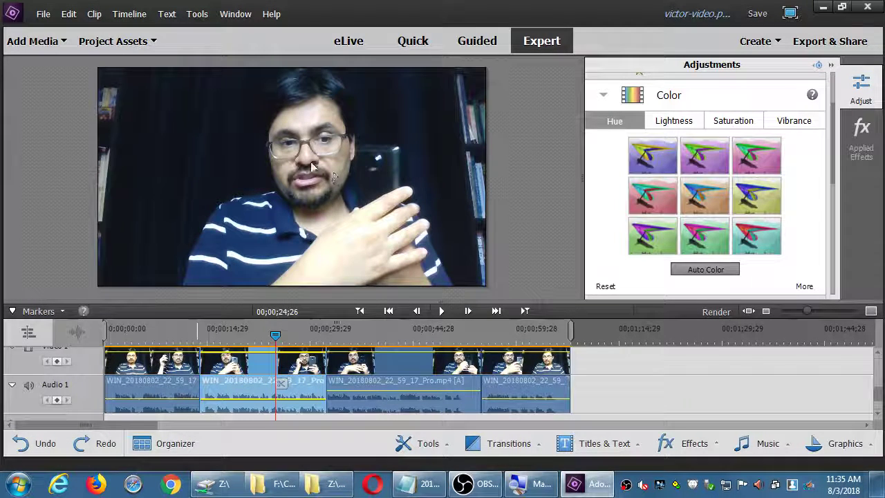
pyautogui.click(606, 286)
pyautogui.click(705, 270)
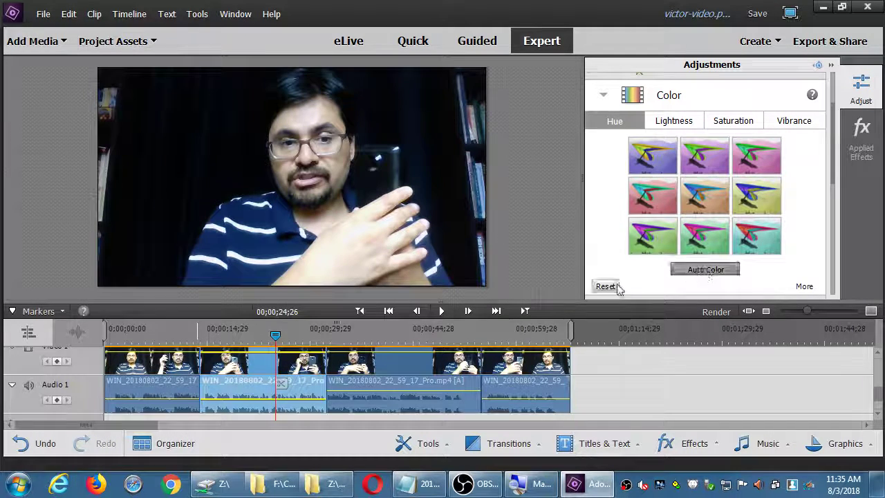
pyautogui.click(606, 287)
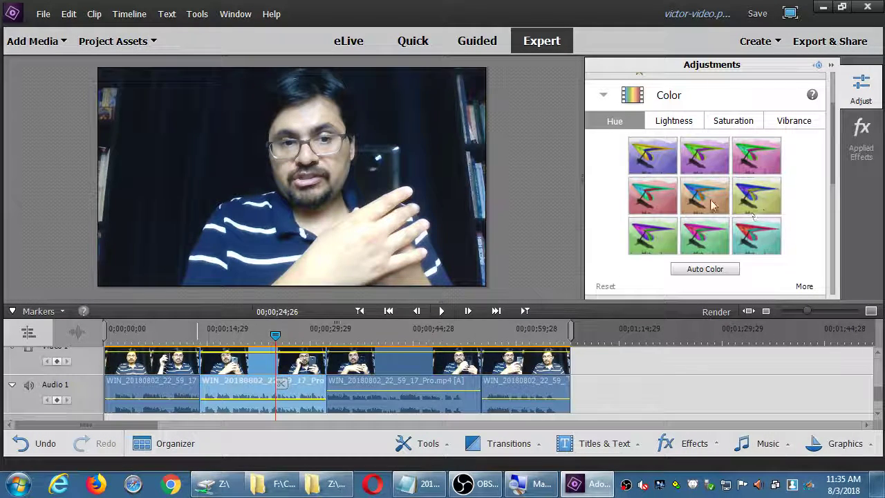
# Try the green hue preset and another hue preset, resetting to normal colours each time
pyautogui.click(754, 200)
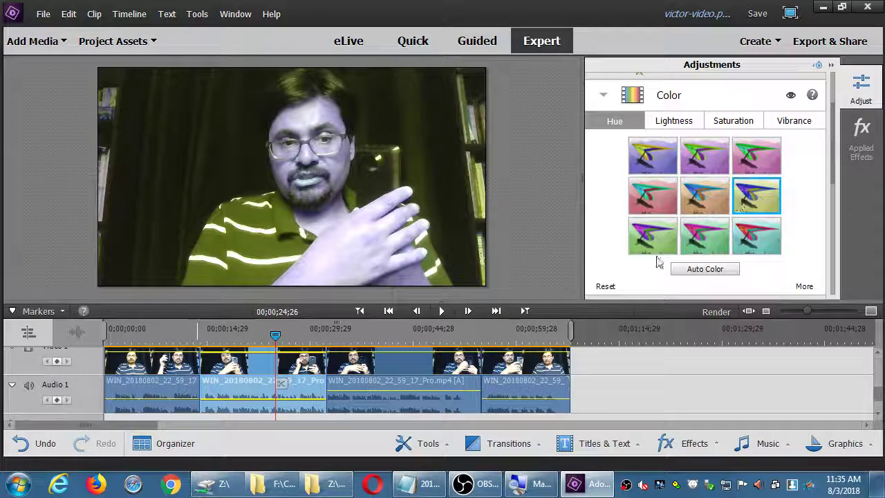
pyautogui.click(607, 286)
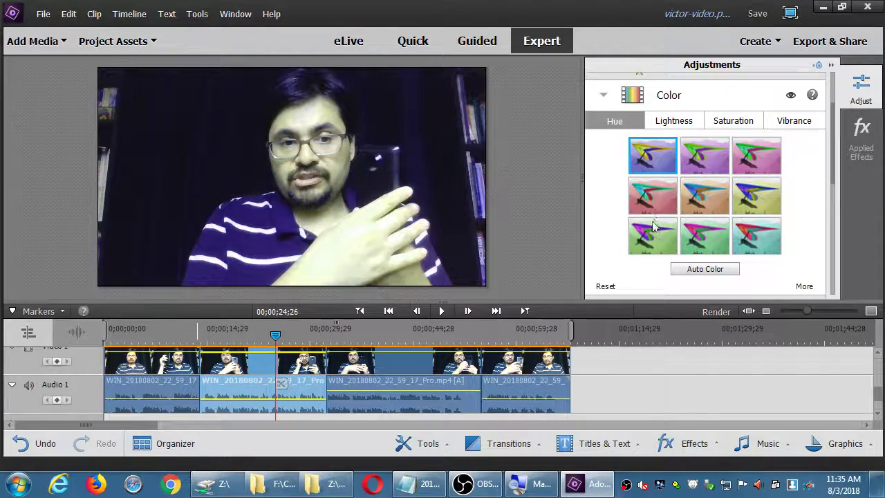
pyautogui.click(749, 243)
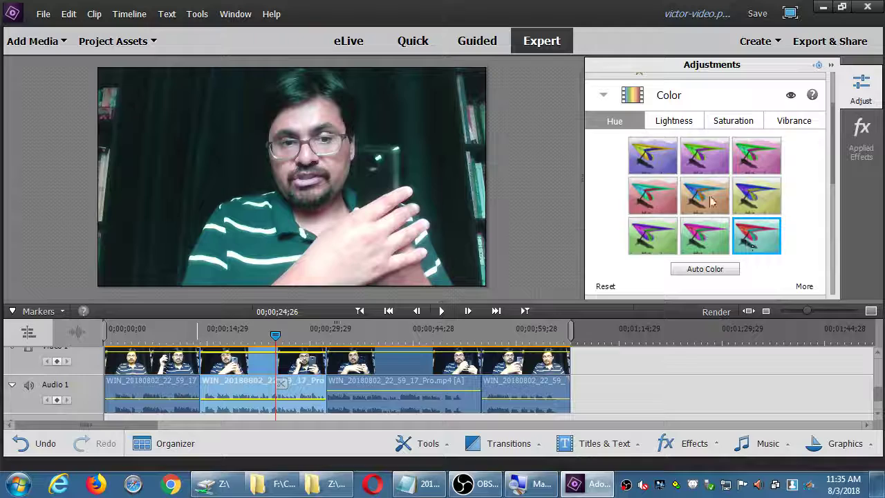
pyautogui.click(607, 286)
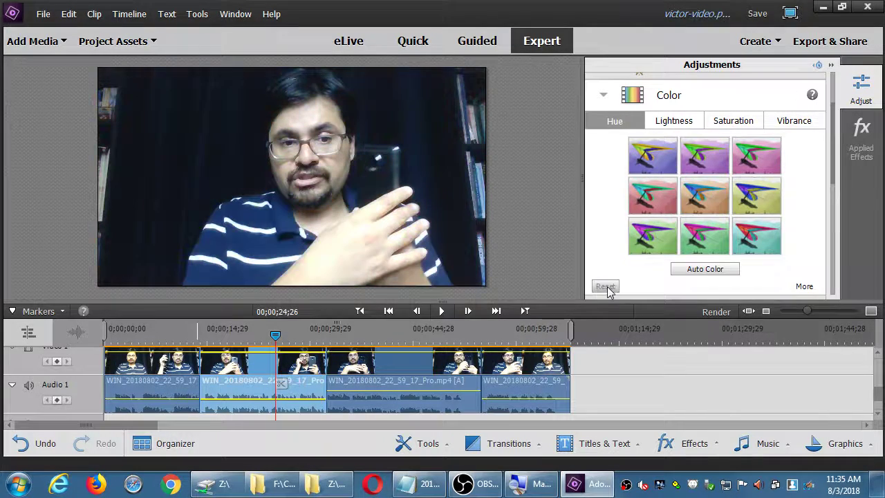
pyautogui.scroll(-2, 829, 204)
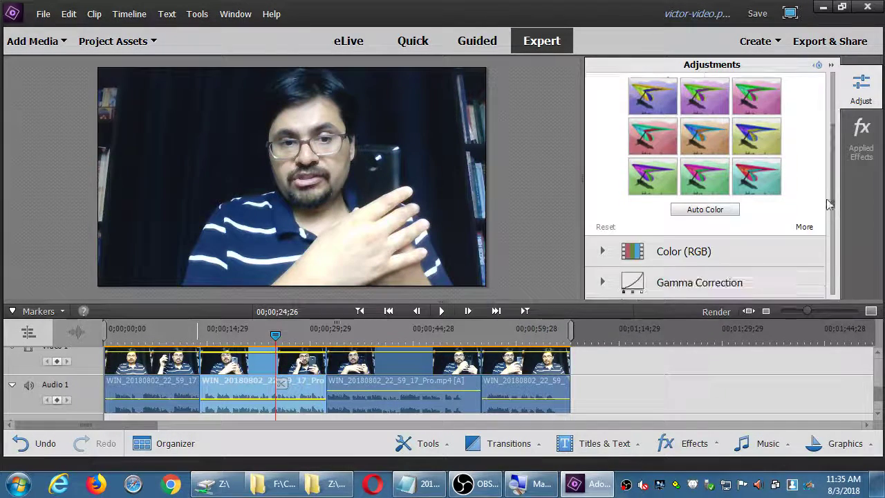
# Show the Color sliders and raise Lightness slightly, Vibrance to 9, and shift Hue toward green
pyautogui.click(804, 227)
pyautogui.scroll(-1, 834, 196)
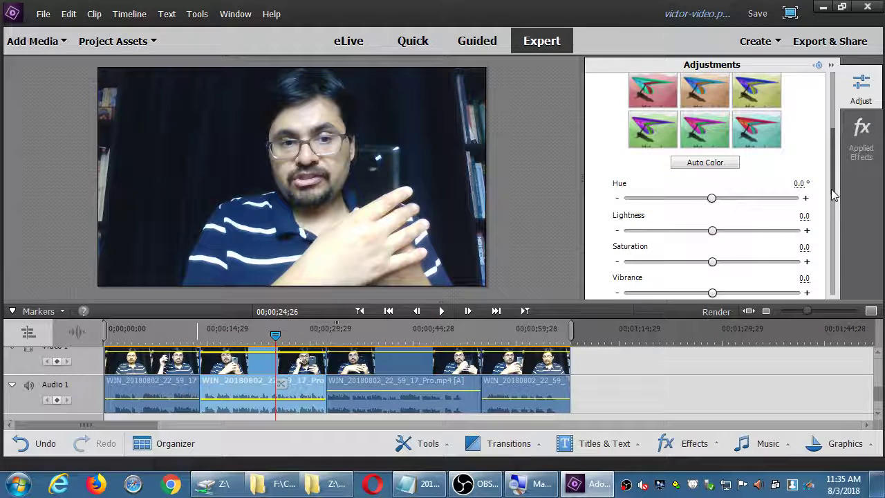
pyautogui.scroll(-1, 832, 200)
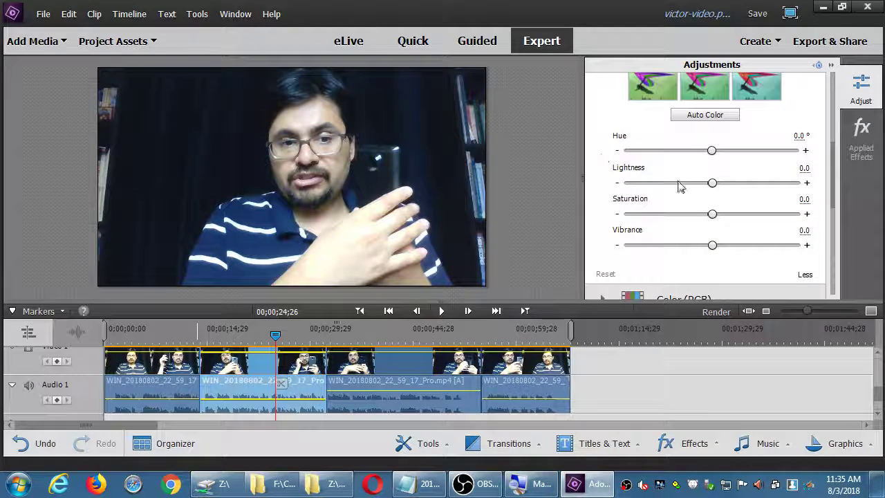
pyautogui.moveTo(712, 184)
pyautogui.mouseDown()
pyautogui.moveTo(737, 188)
pyautogui.moveTo(728, 187)
pyautogui.mouseUp()
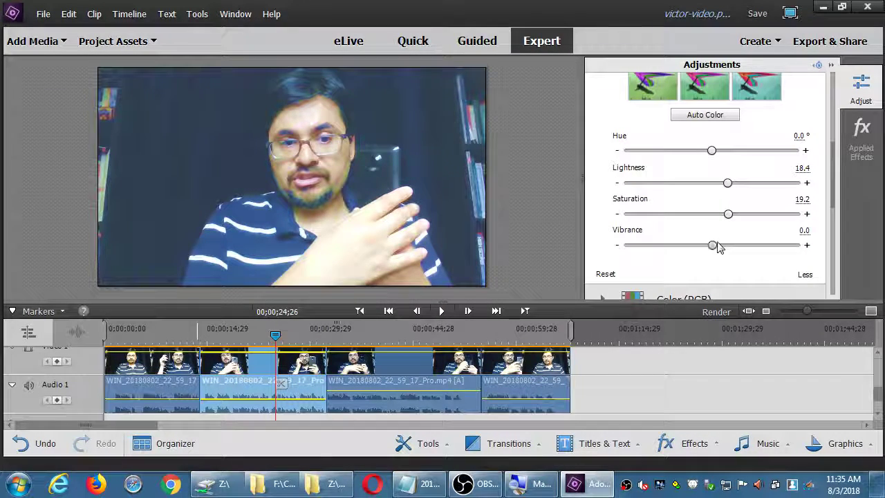
pyautogui.moveTo(713, 245); pyautogui.dragTo(720, 248)
pyautogui.moveTo(711, 150); pyautogui.dragTo(699, 154)
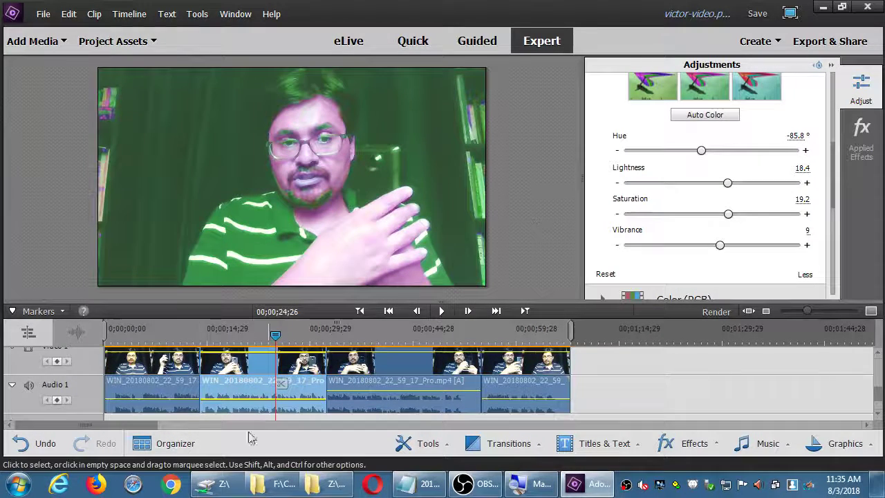
# Preview the colour change from about 12 seconds, then reset all sliders to zero
pyautogui.click(186, 329)
pyautogui.press('space')
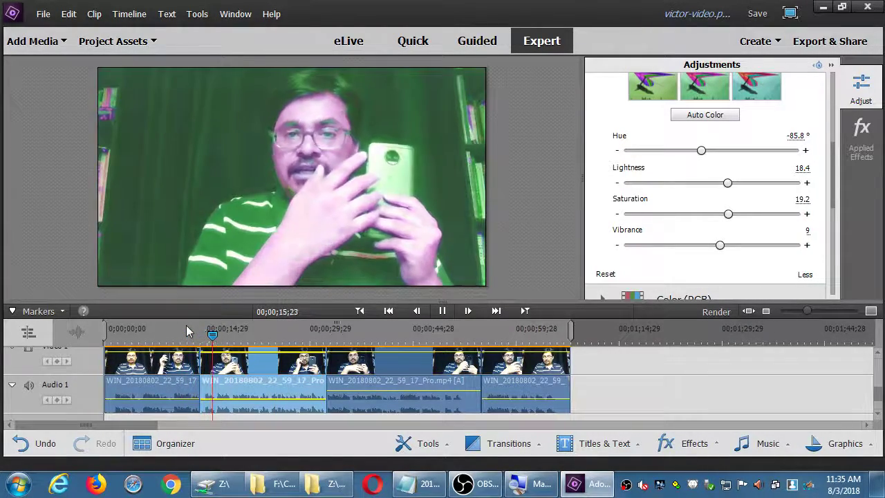
pyautogui.press('space')
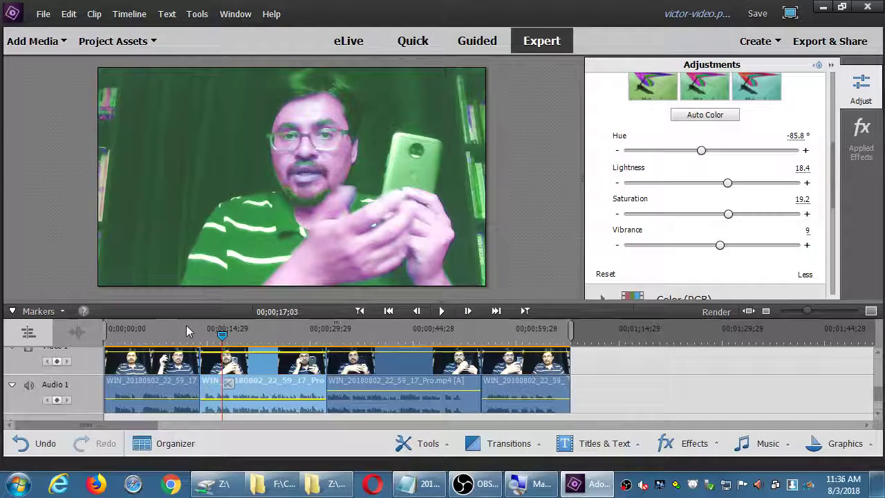
pyautogui.click(606, 274)
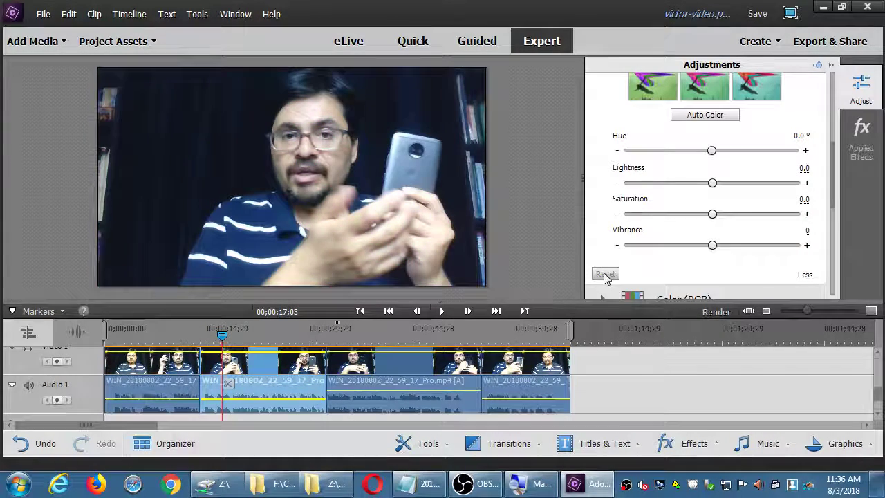
# Browse the Hue, Lightness, Saturation and Vibrance preset tabs, ending on Saturation
pyautogui.scroll(5, 828, 153)
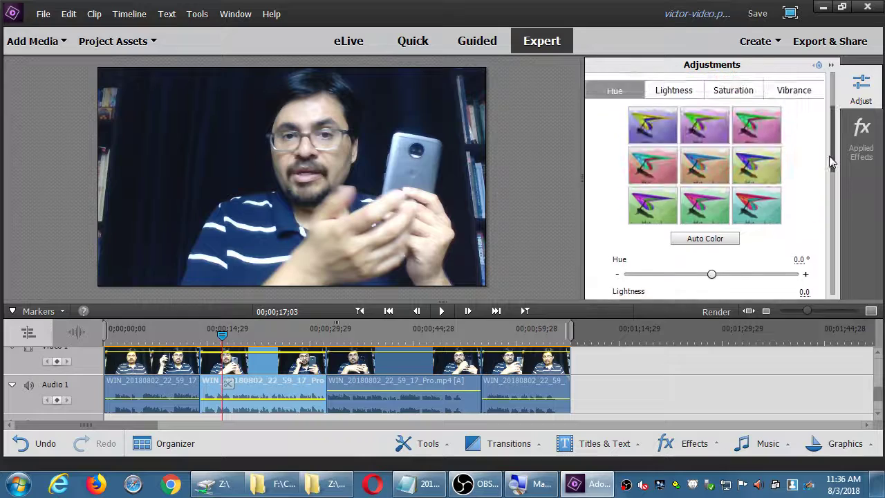
pyautogui.click(675, 119)
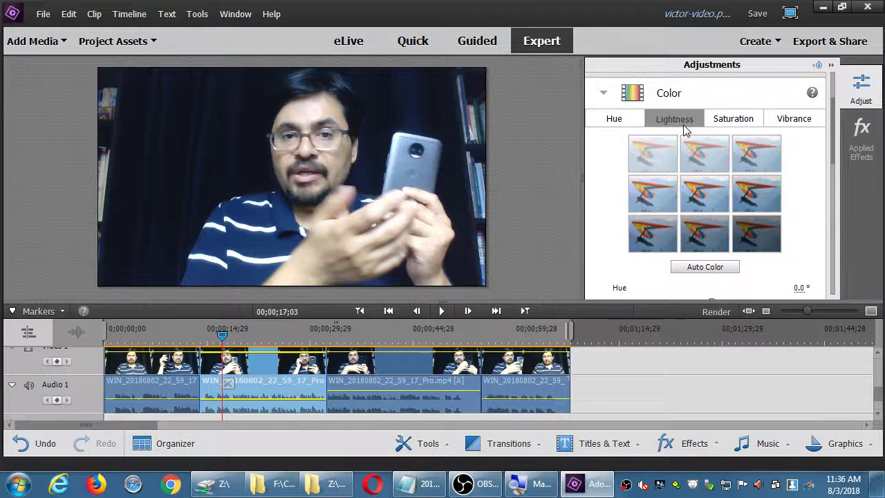
pyautogui.click(750, 121)
pyautogui.click(795, 120)
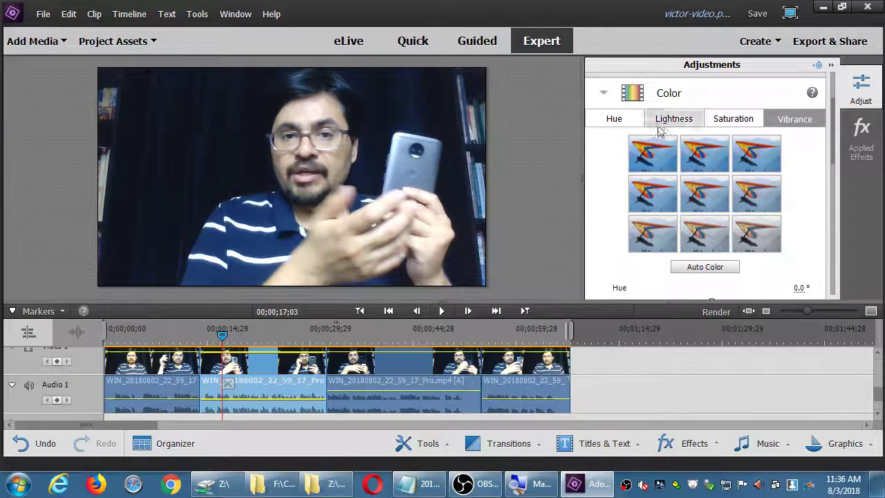
pyautogui.click(616, 120)
pyautogui.click(683, 121)
pyautogui.click(733, 121)
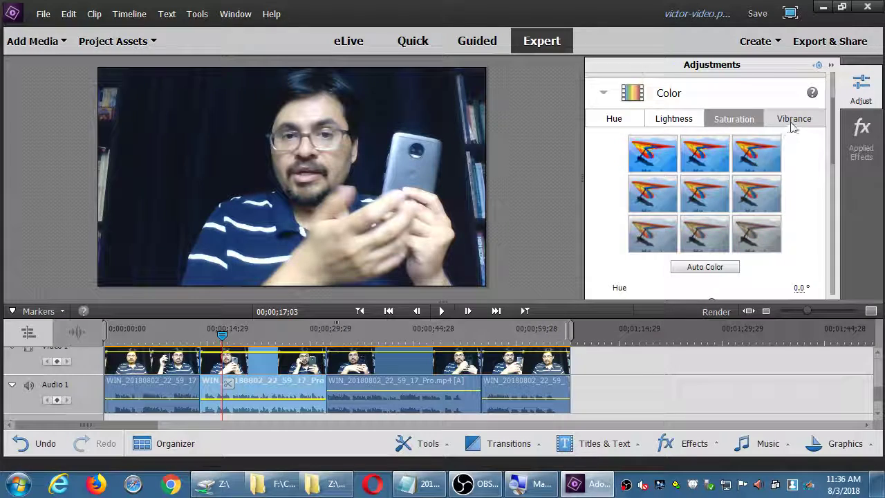
pyautogui.click(795, 121)
pyautogui.click(678, 119)
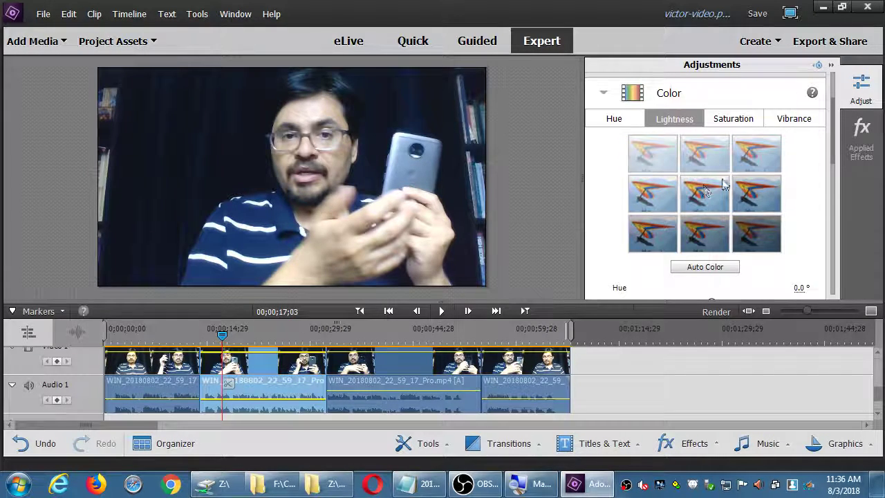
pyautogui.click(733, 119)
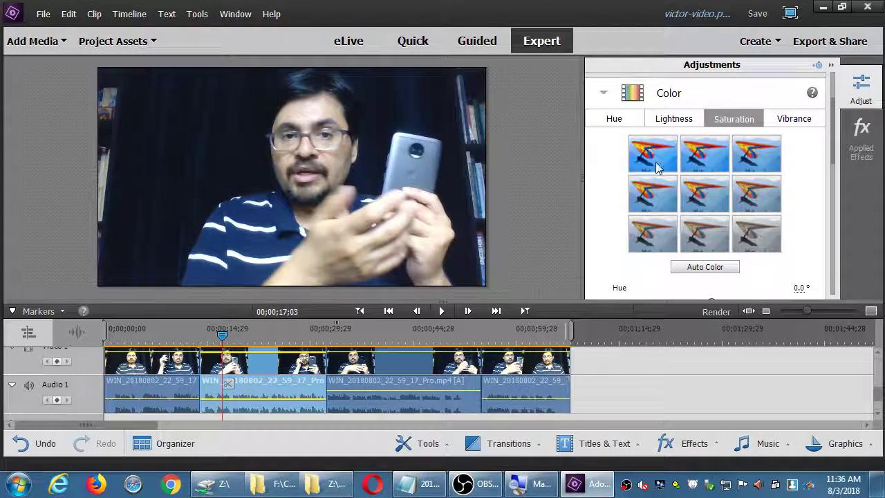
pyautogui.click(792, 122)
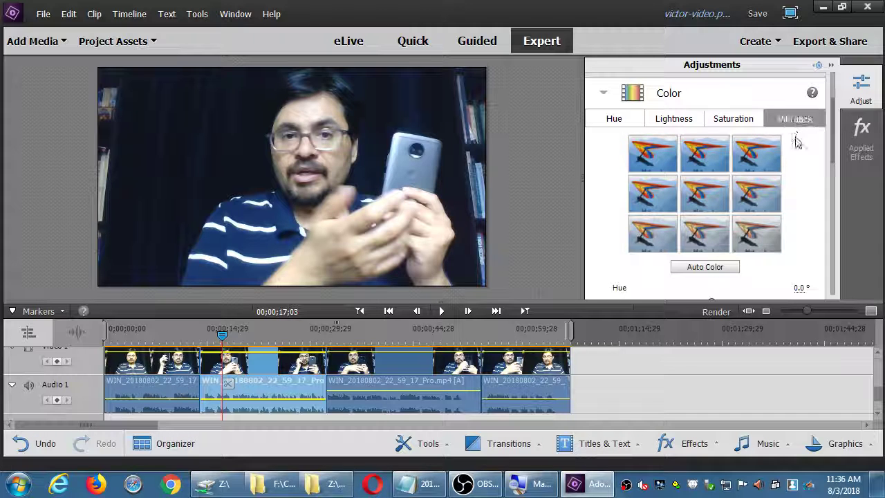
pyautogui.scroll(-2, 826, 167)
pyautogui.scroll(2, 826, 152)
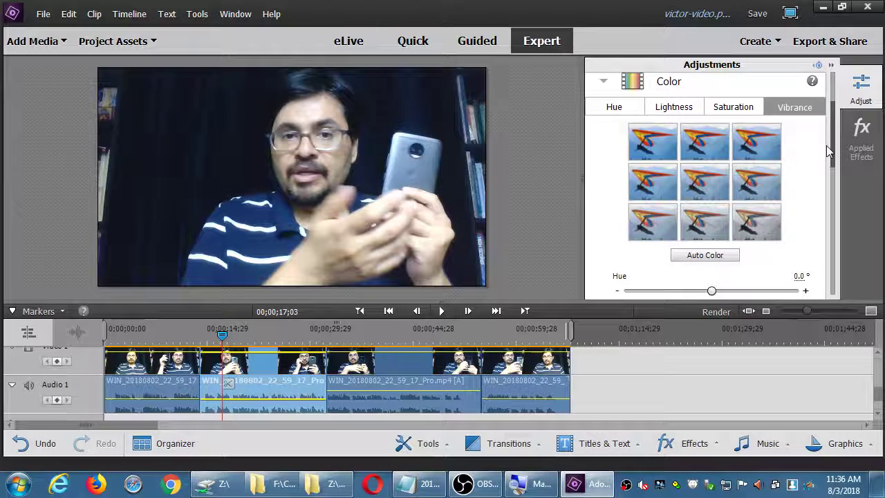
pyautogui.click(743, 121)
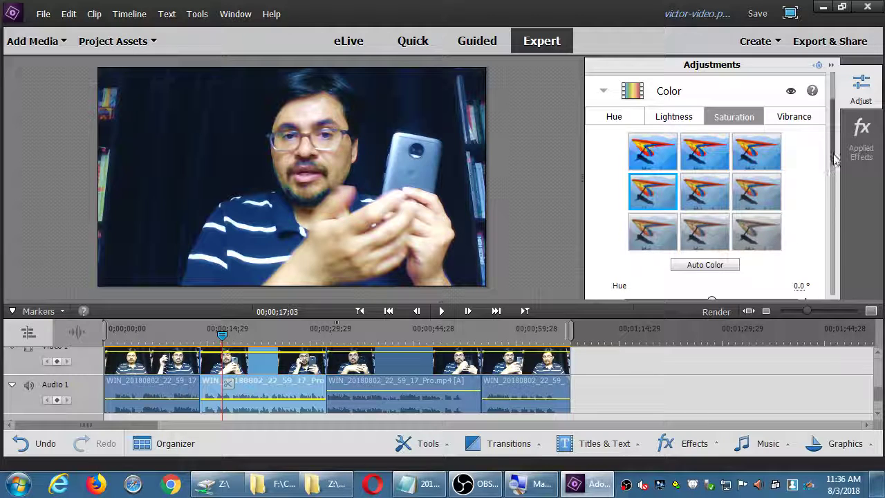
# Reset saturation to 0, hide the sliders, apply the neutral saturation preset, and collapse Color
pyautogui.moveTo(834, 138); pyautogui.dragTo(832, 214)
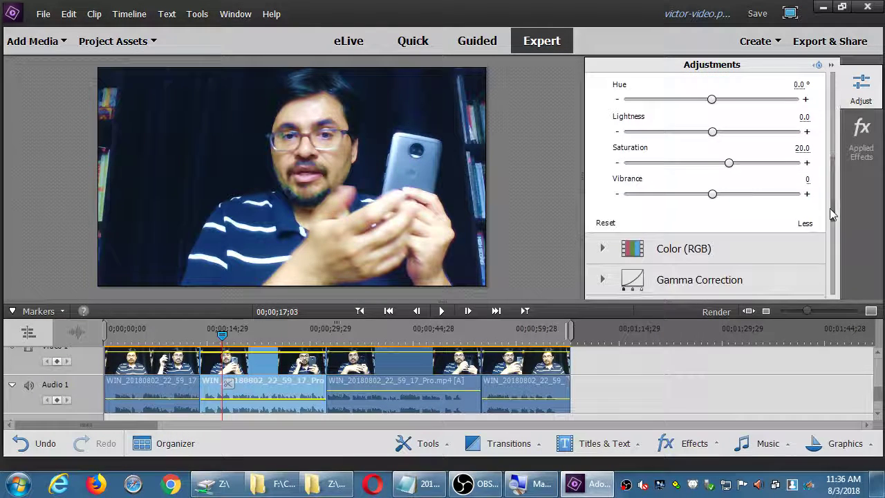
pyautogui.click(606, 223)
pyautogui.scroll(2, 833, 191)
pyautogui.scroll(1, 832, 195)
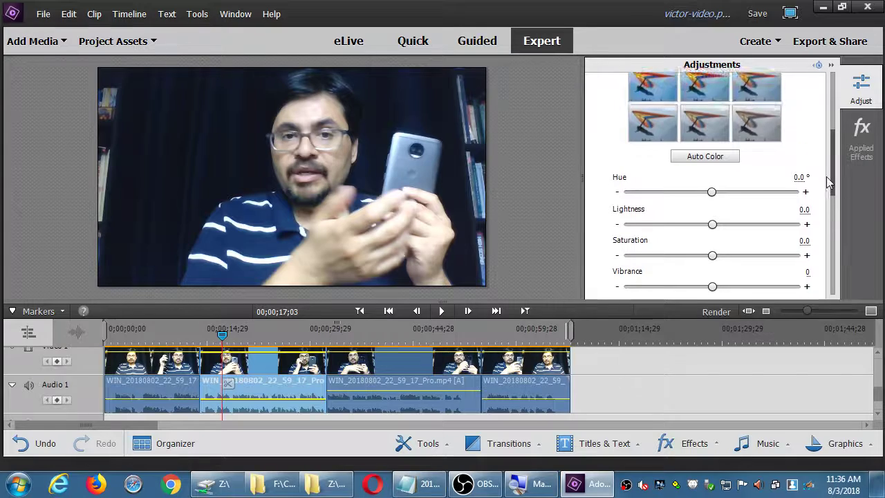
pyautogui.scroll(-2, 831, 197)
pyautogui.click(806, 257)
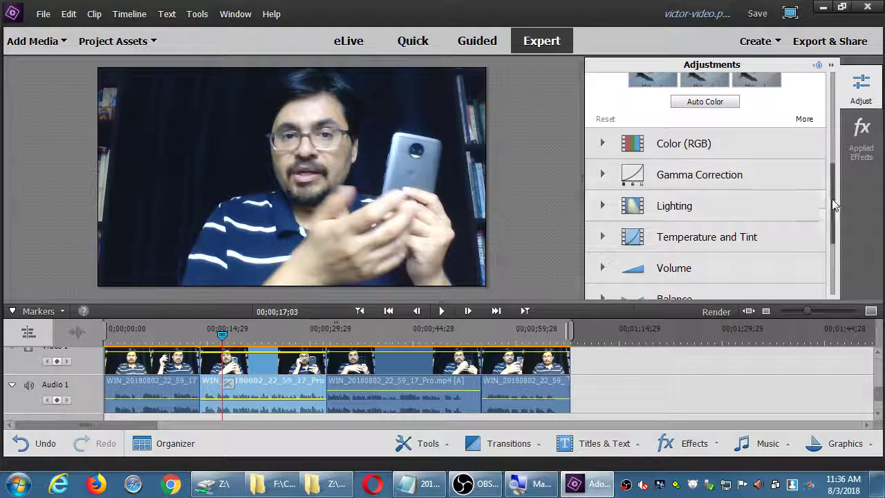
pyautogui.scroll(3, 816, 201)
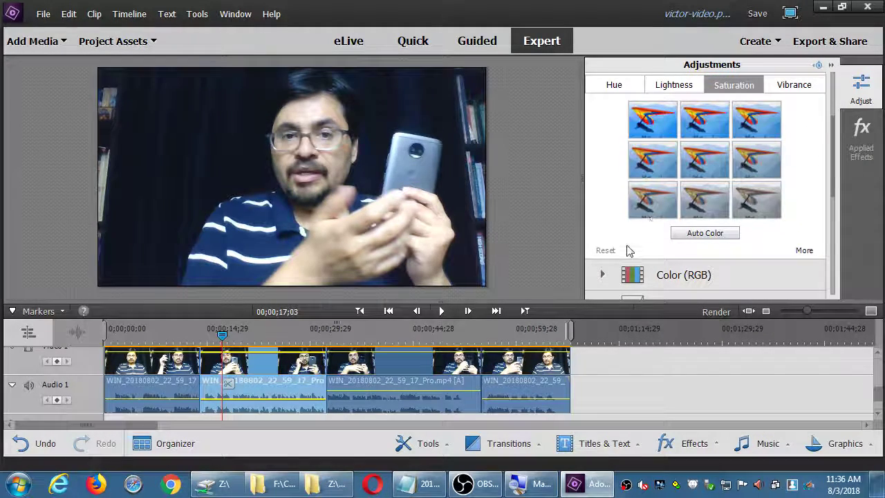
pyautogui.click(705, 162)
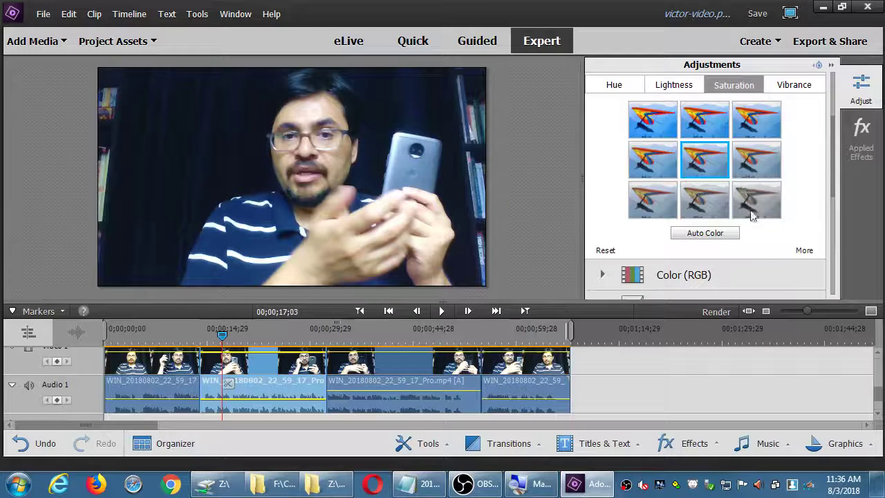
pyautogui.moveTo(830, 187); pyautogui.dragTo(832, 173)
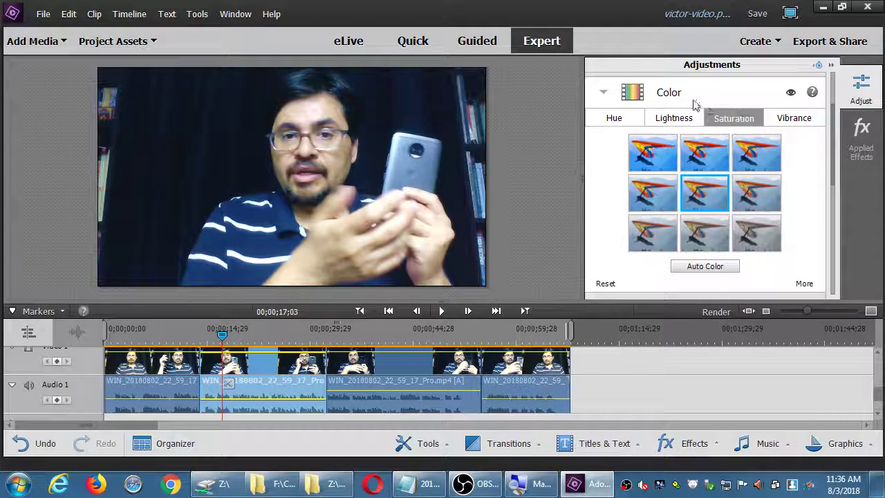
pyautogui.click(668, 93)
pyautogui.scroll(3, 771, 157)
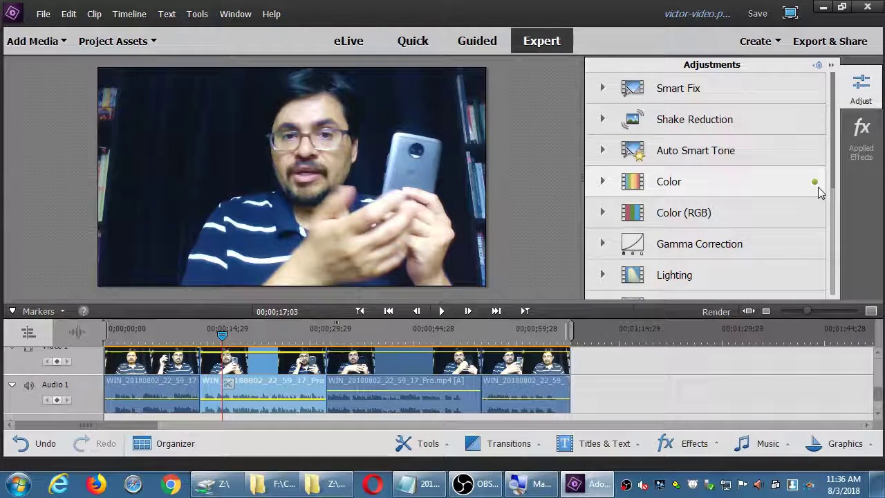
# Select the second timeline clip and switch off its Color adjustment with the eye icon
pyautogui.click(384, 382)
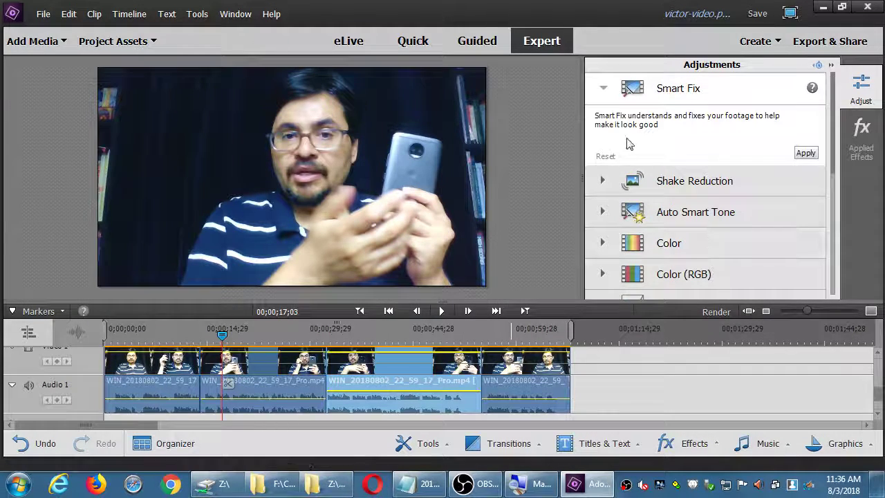
pyautogui.click(603, 88)
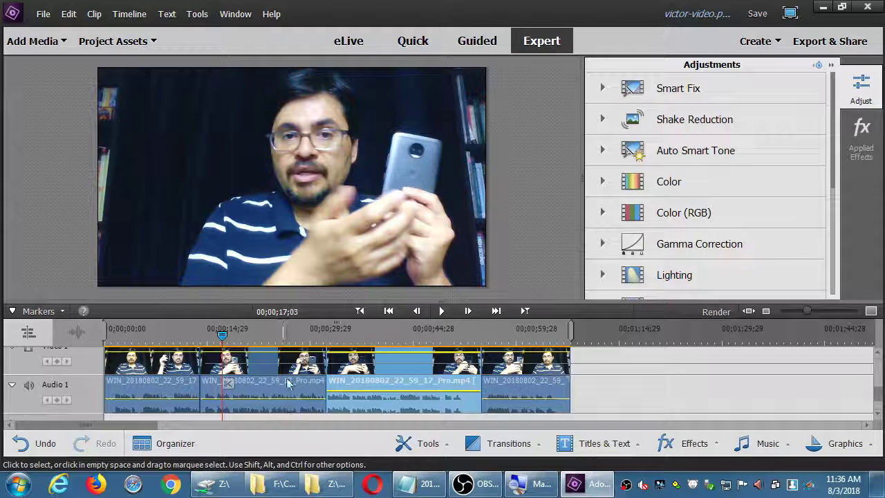
pyautogui.click(263, 366)
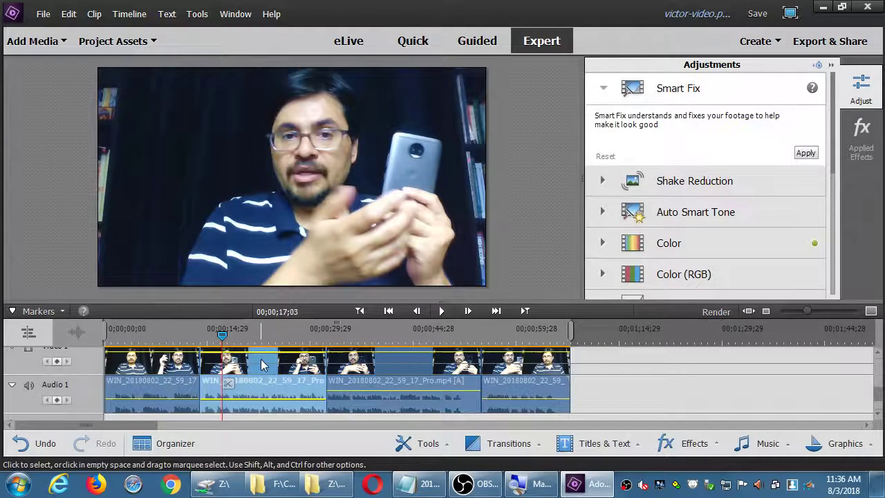
pyautogui.click(603, 89)
pyautogui.click(622, 179)
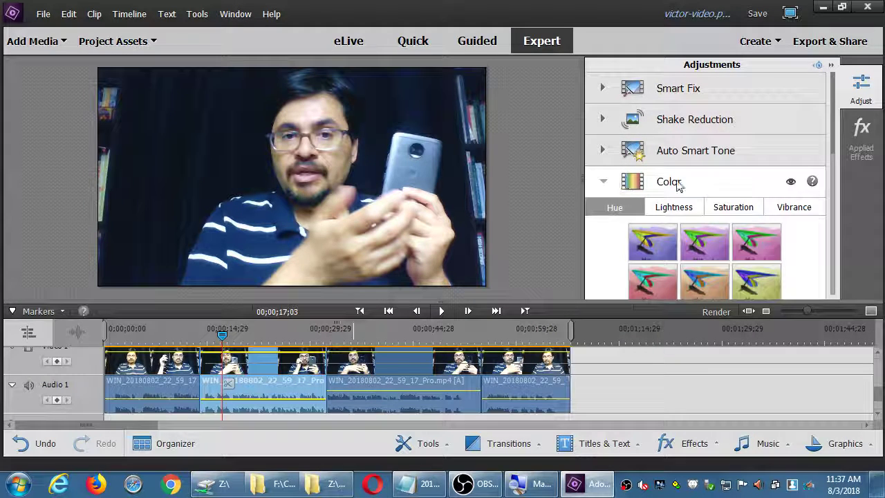
pyautogui.click(791, 185)
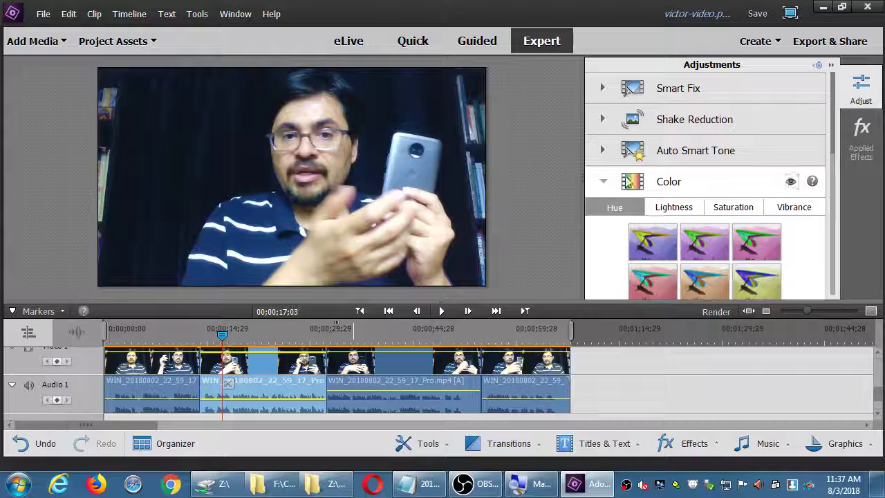
pyautogui.click(650, 181)
# At 00;00;37;13, open Lighting, preview two Contrast presets, then discard them
pyautogui.scroll(-1, 828, 149)
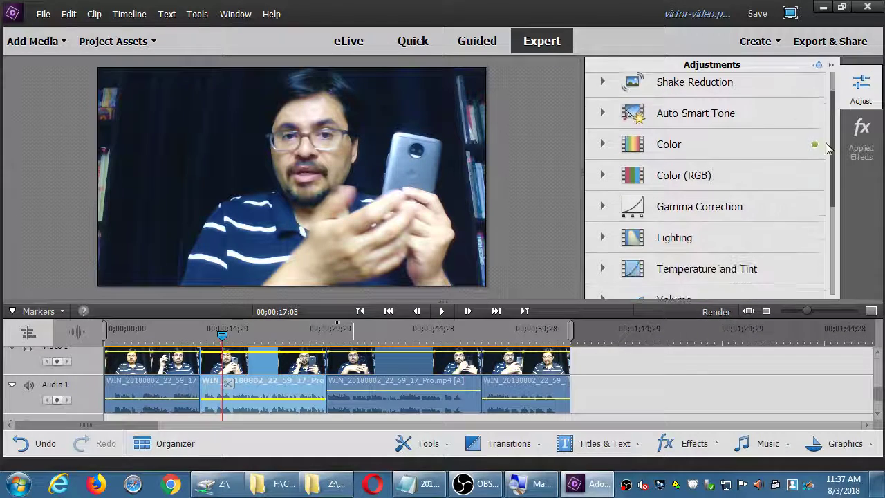
pyautogui.scroll(-3, 821, 176)
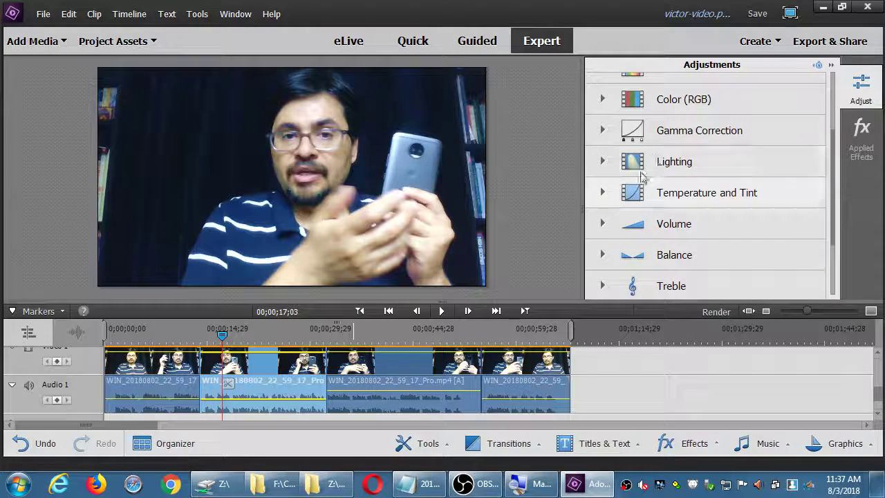
pyautogui.click(362, 335)
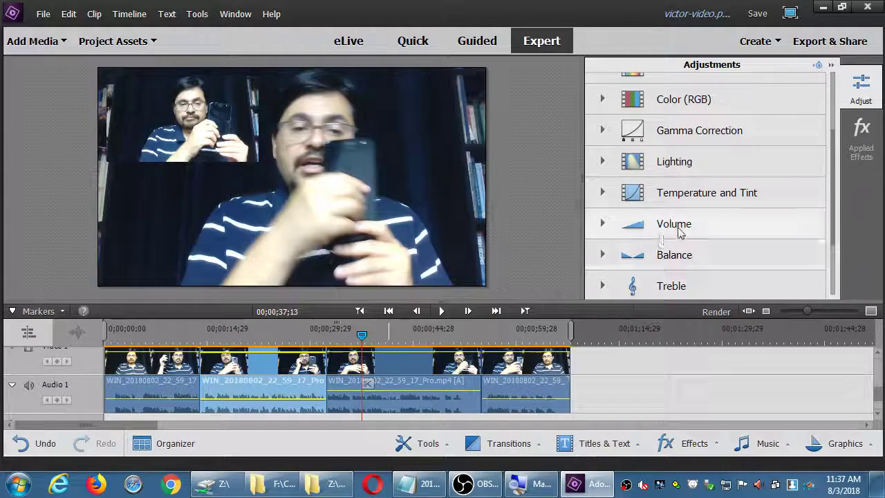
pyautogui.click(707, 172)
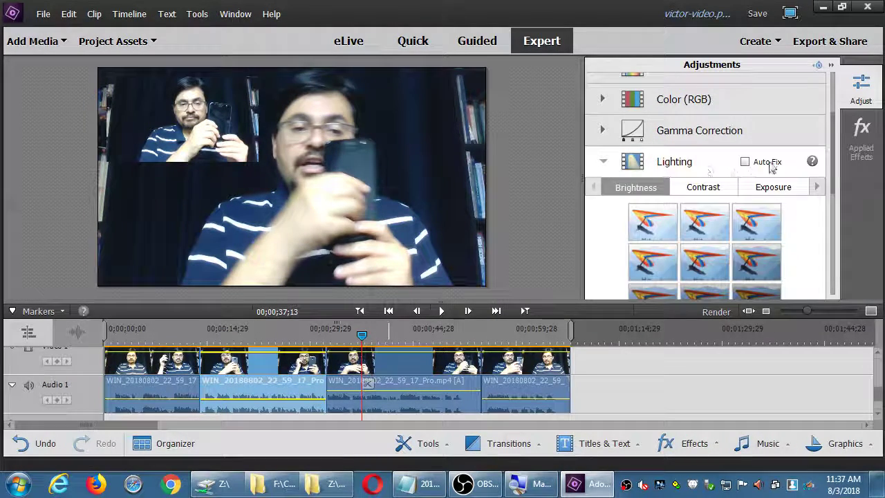
pyautogui.scroll(-2, 833, 159)
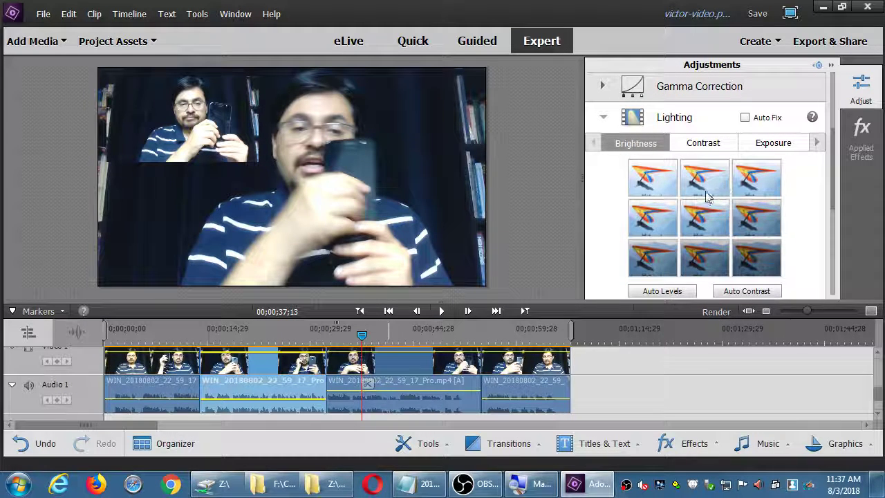
pyautogui.click(709, 148)
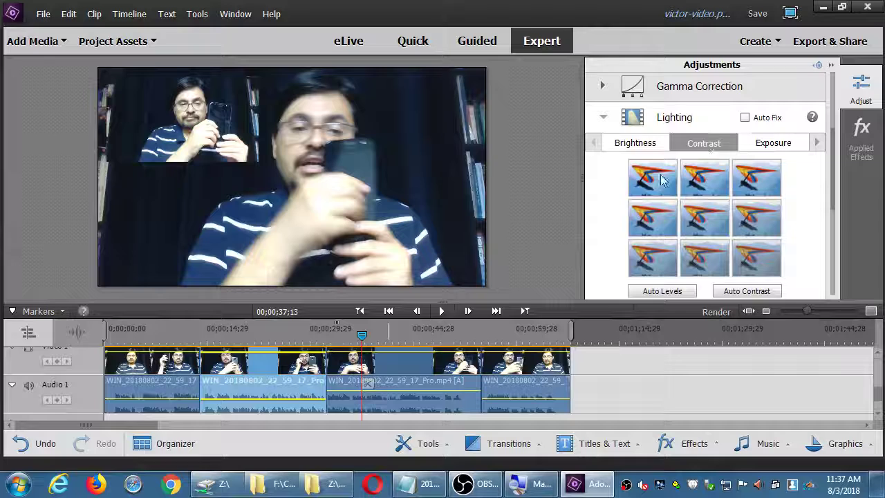
pyautogui.click(662, 180)
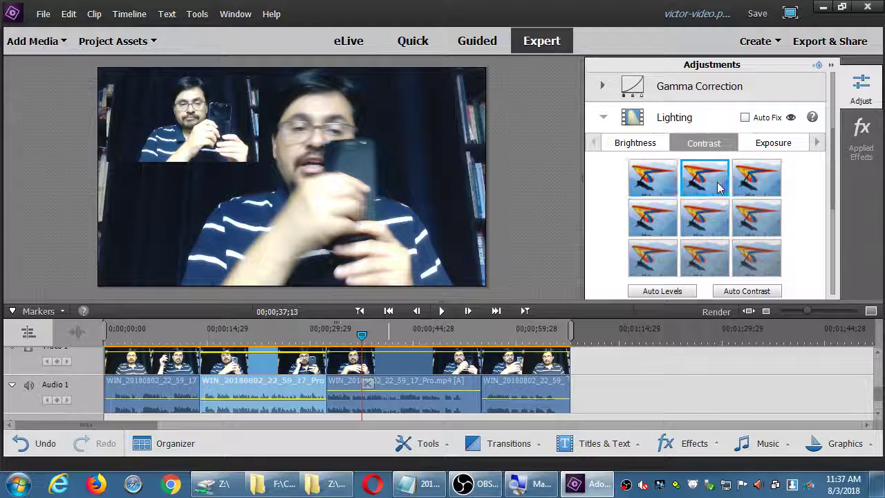
pyautogui.click(756, 257)
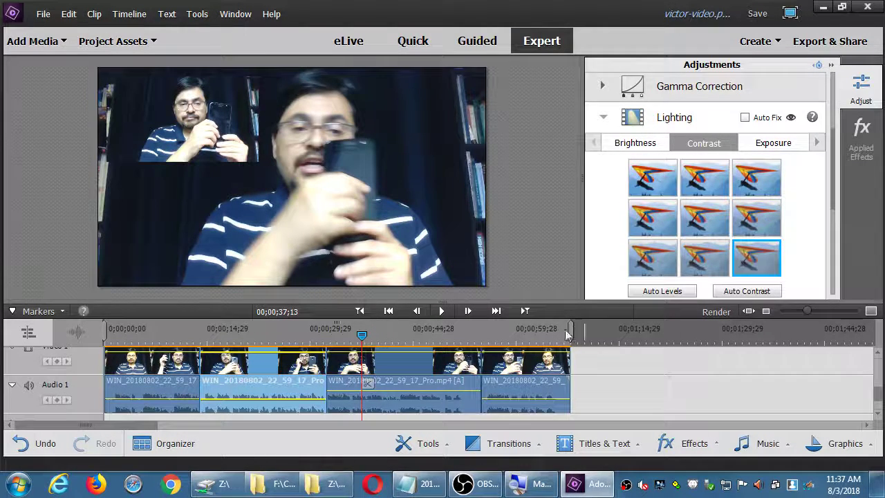
pyautogui.scroll(2, 877, 394)
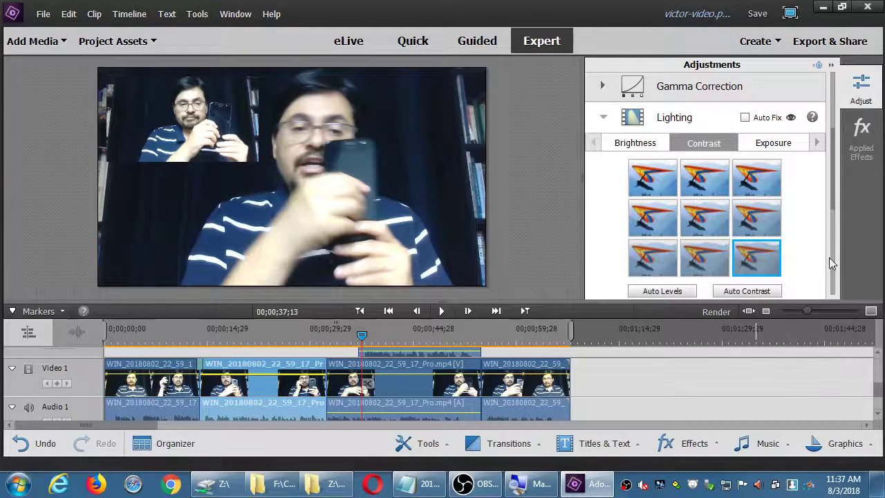
pyautogui.scroll(-1, 832, 221)
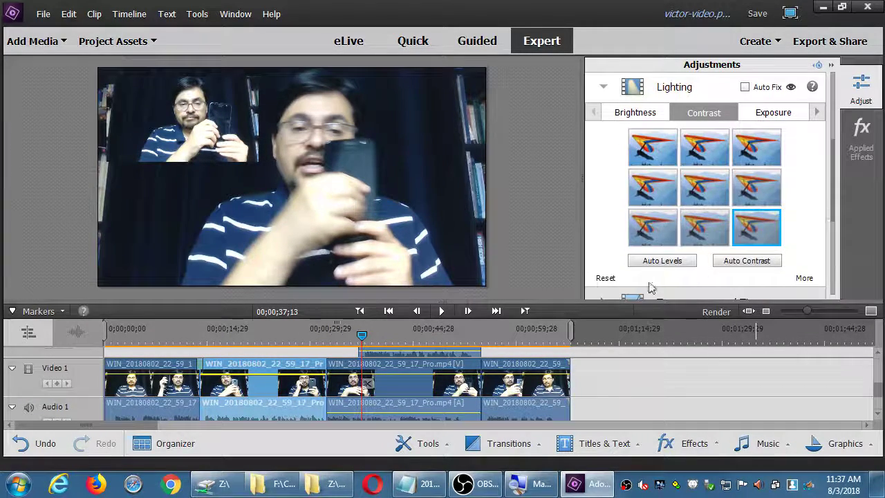
pyautogui.click(605, 278)
# At 00;00;34;01, try and reset Contrast and Exposure presets, then save with Ctrl+S
pyautogui.click(338, 331)
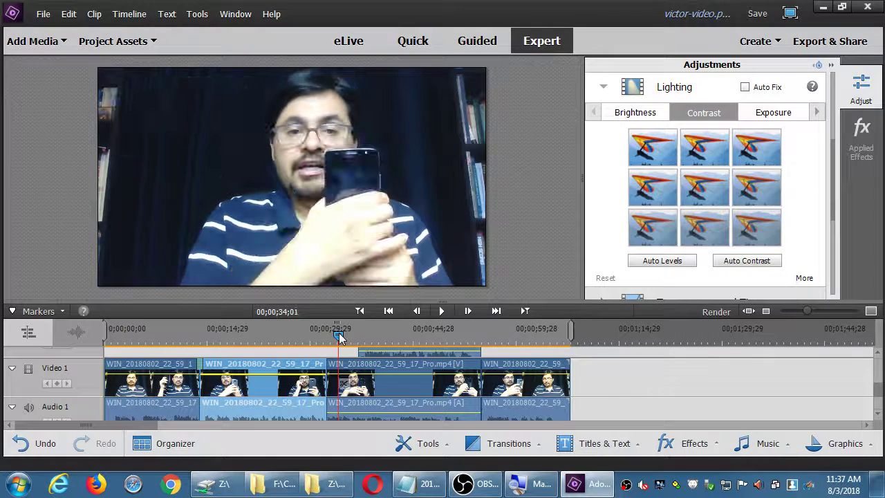
pyautogui.click(655, 148)
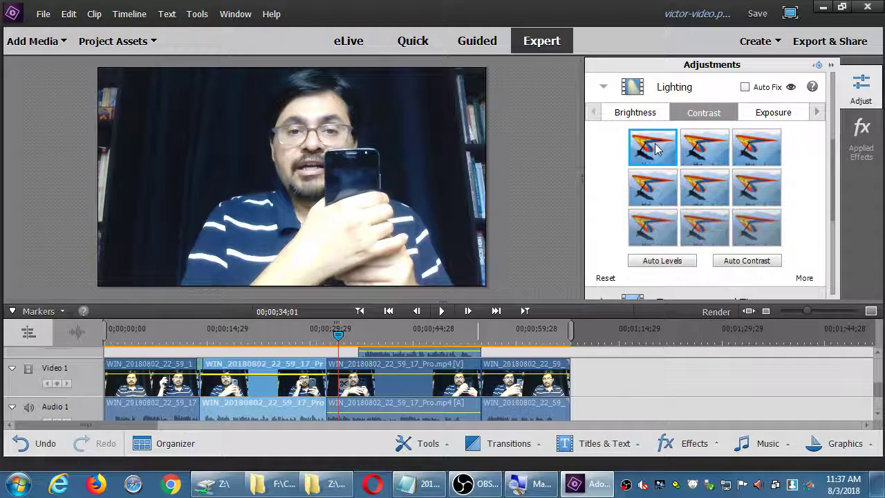
pyautogui.click(605, 278)
pyautogui.click(774, 113)
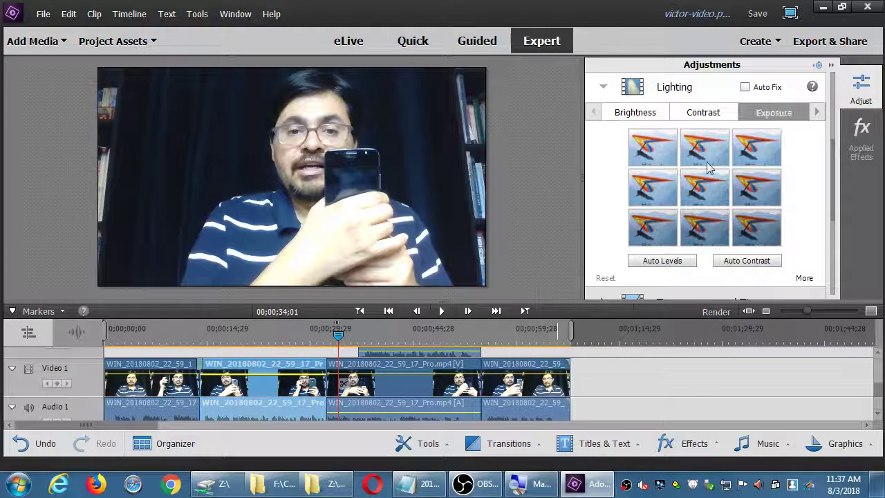
pyautogui.click(657, 151)
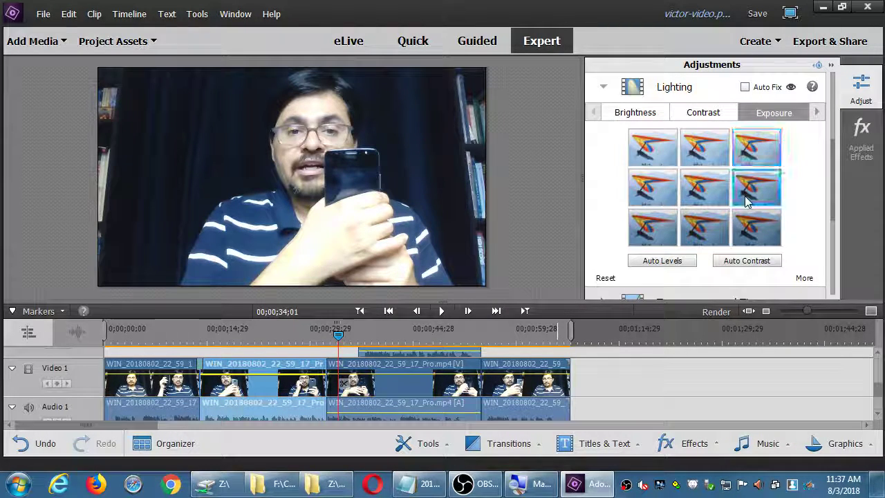
pyautogui.click(604, 279)
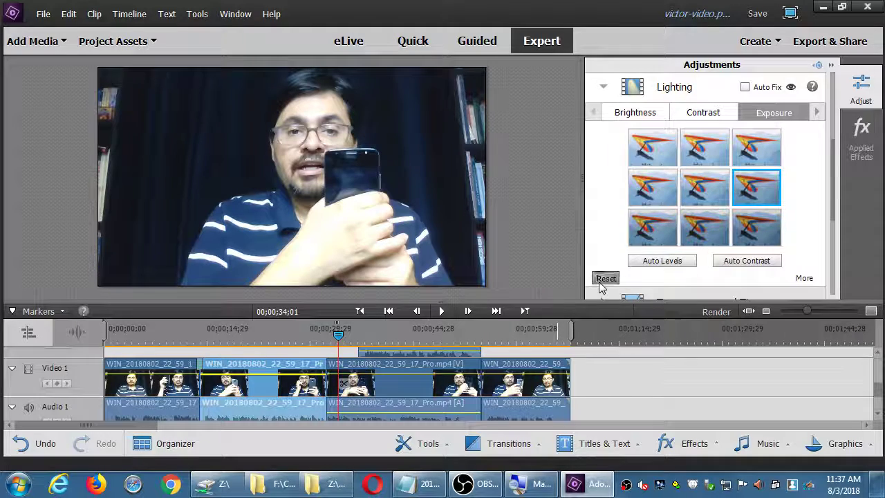
pyautogui.hotkey('ctrl', 's')
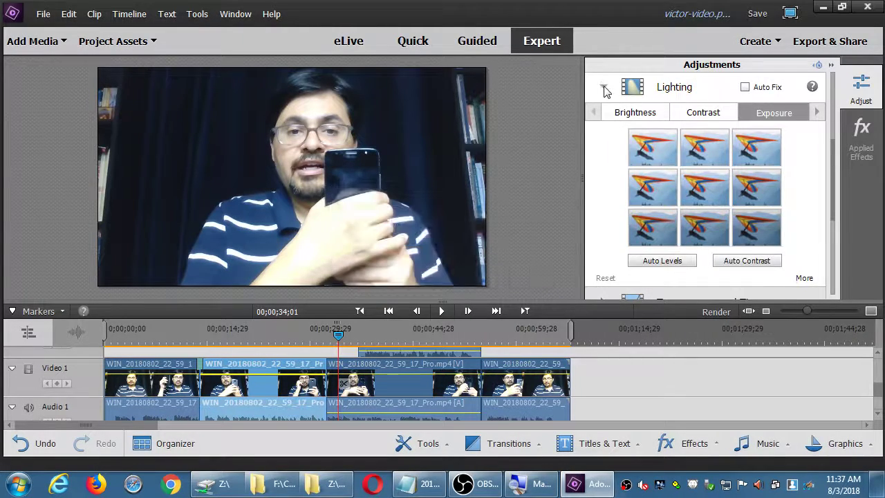
pyautogui.click(603, 88)
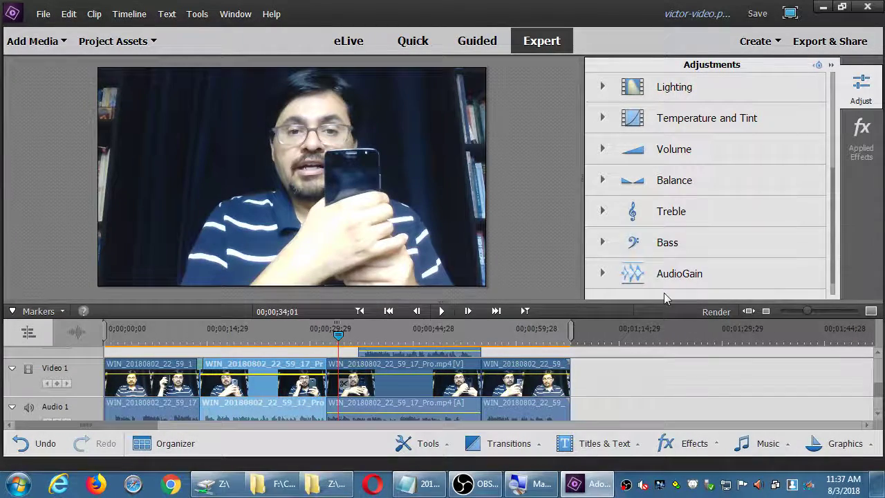
# At 00;01;00;08, try warmer, yellower and cooler Temperature presets, resetting after each
pyautogui.click(518, 336)
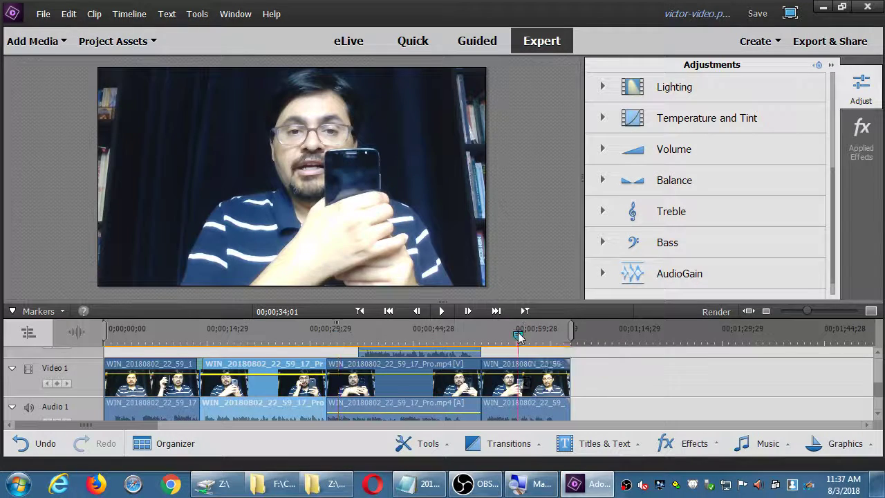
pyautogui.click(703, 123)
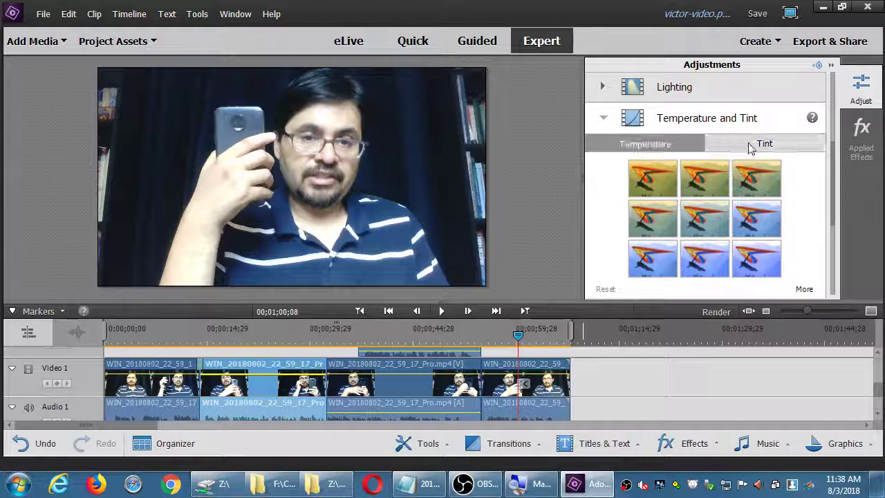
pyautogui.click(708, 223)
pyautogui.click(667, 225)
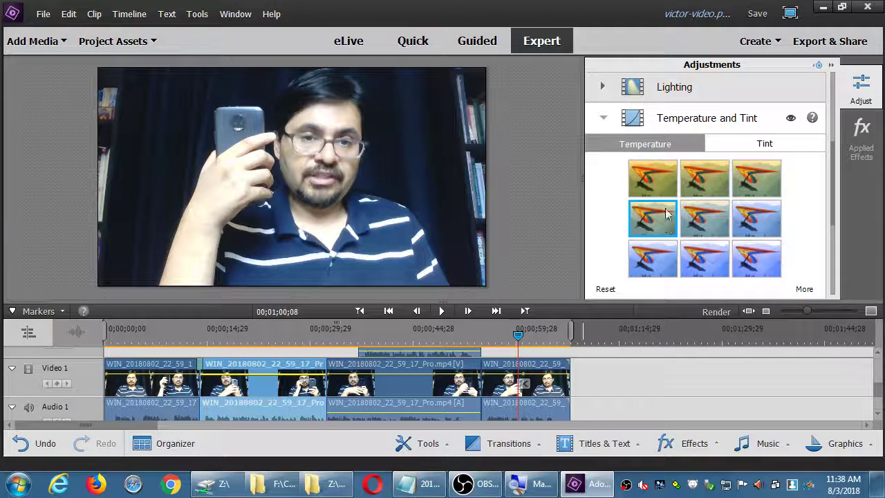
pyautogui.click(662, 192)
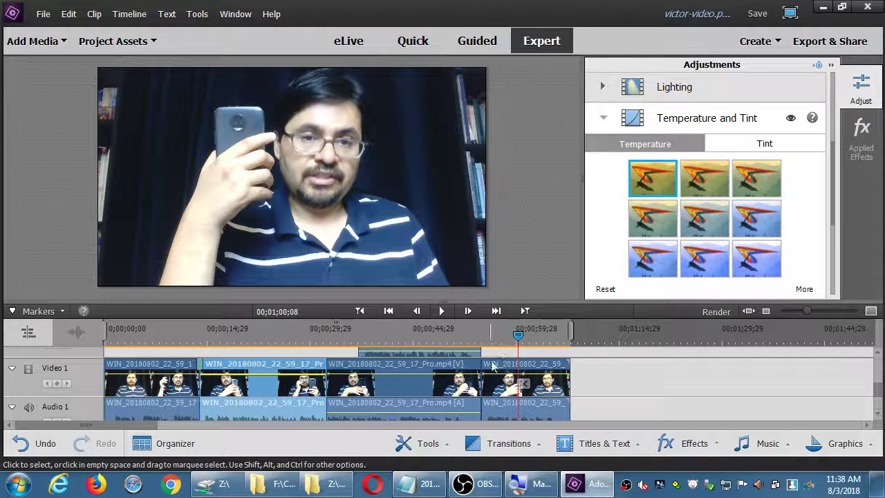
pyautogui.click(547, 405)
pyautogui.click(655, 188)
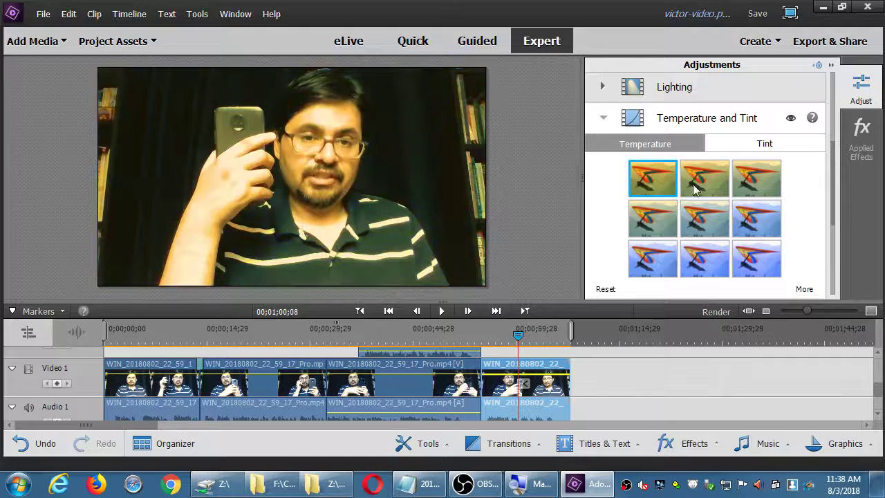
pyautogui.click(703, 188)
pyautogui.click(775, 187)
pyautogui.click(757, 270)
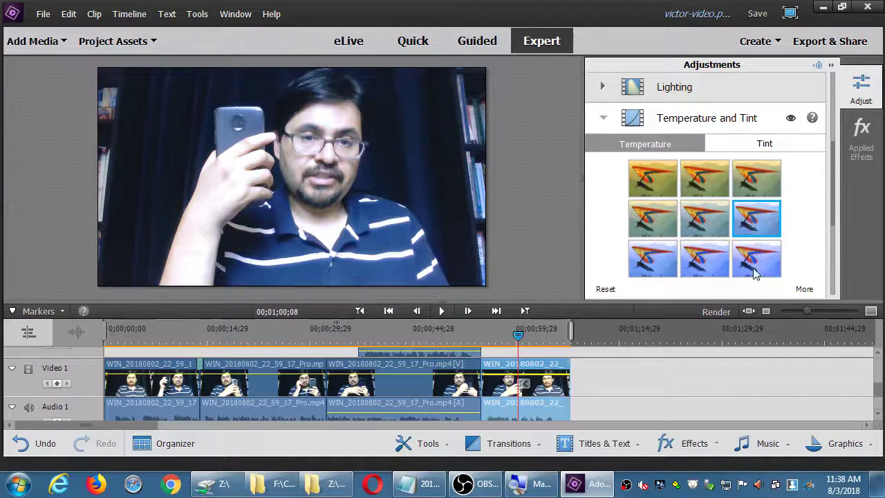
pyautogui.click(607, 289)
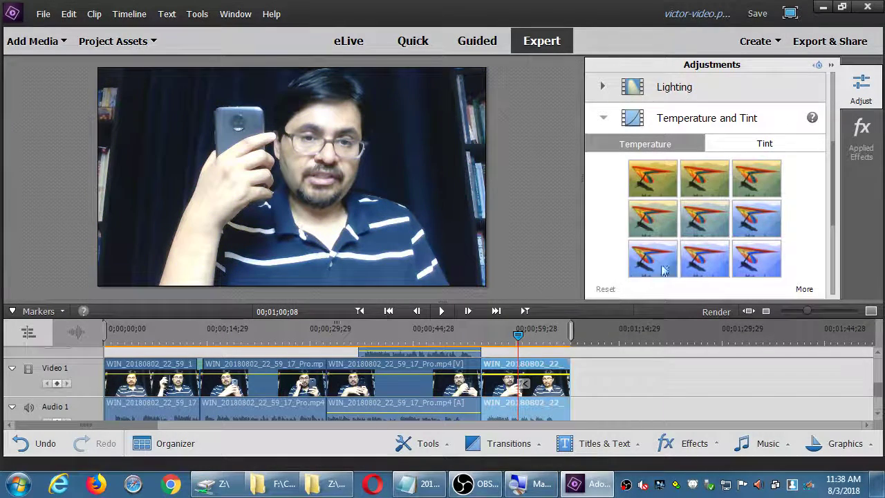
pyautogui.click(746, 224)
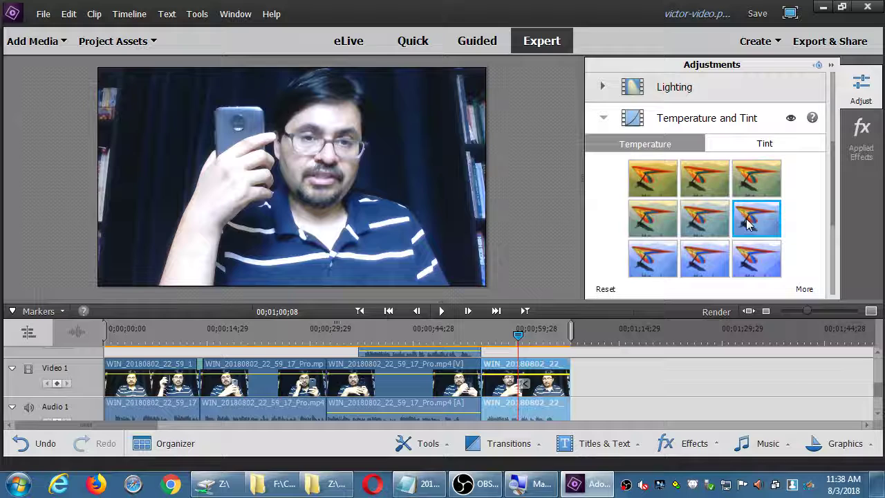
pyautogui.click(596, 291)
# Try two Tint presets and reset, move the playhead to 00;00;50;22, and save
pyautogui.click(765, 144)
pyautogui.click(706, 193)
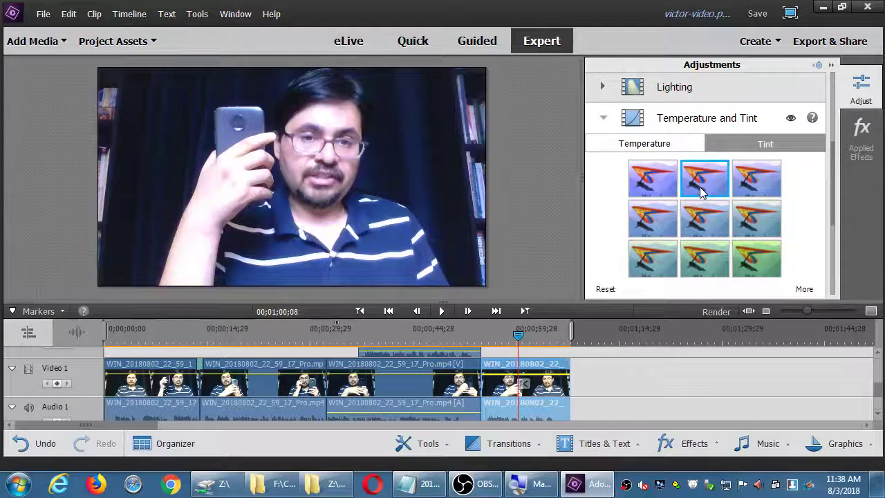
pyautogui.click(606, 289)
pyautogui.click(698, 221)
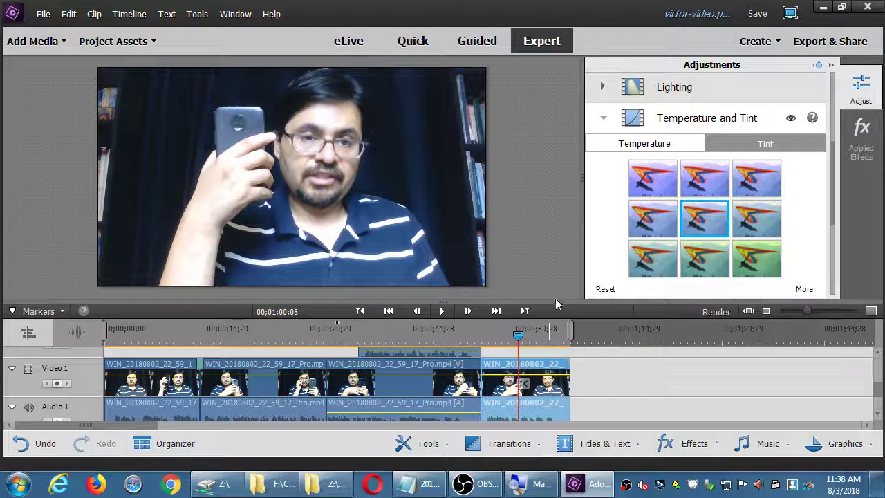
pyautogui.click(605, 290)
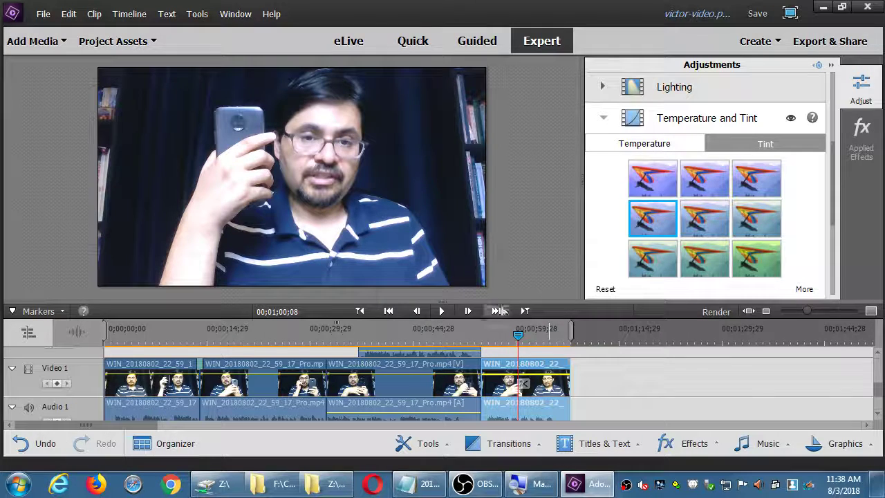
pyautogui.click(455, 336)
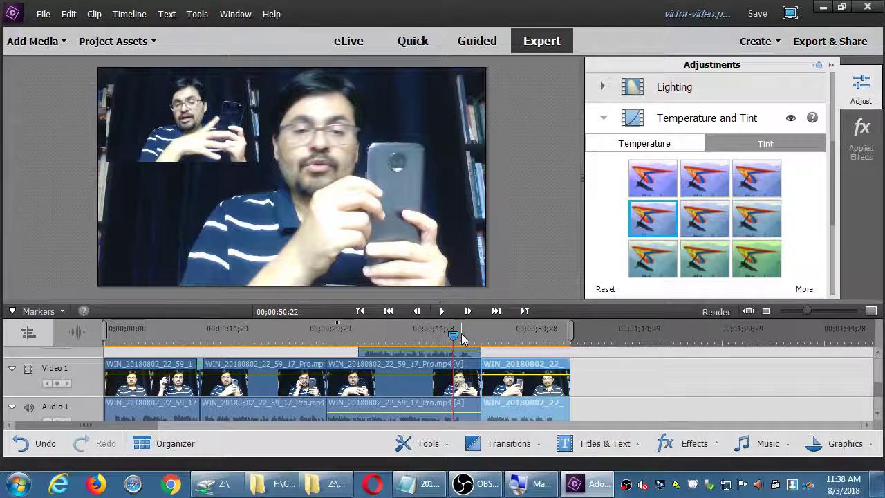
pyautogui.hotkey('ctrl', 's')
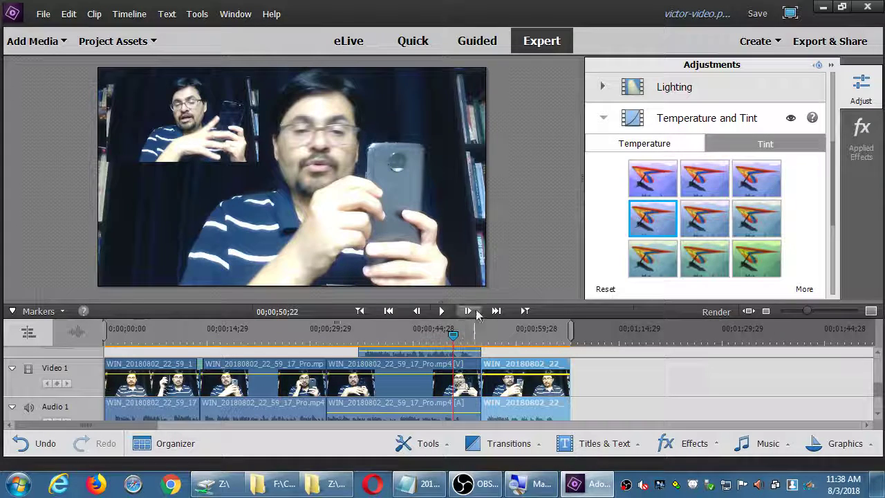
pyautogui.click(860, 93)
# At 00;01;01;14, inspect the clip's Motion and Opacity applied effects, then close the list
pyautogui.click(526, 333)
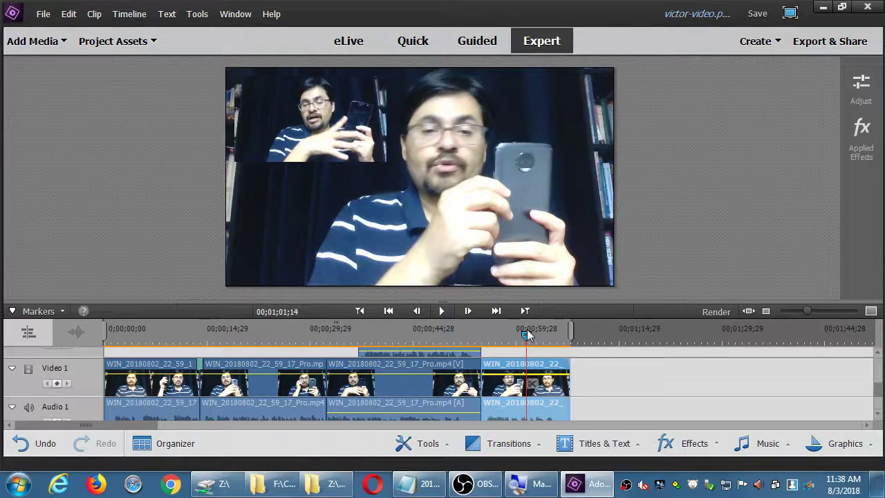
pyautogui.click(861, 138)
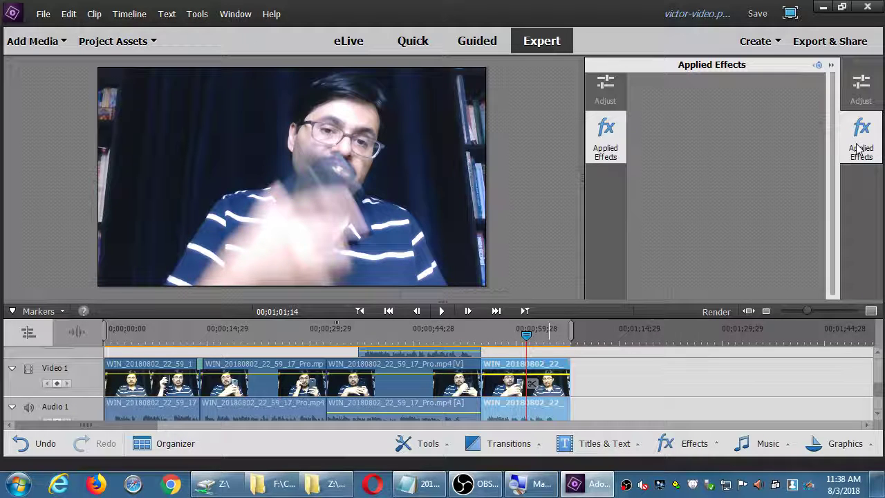
pyautogui.click(857, 148)
pyautogui.click(858, 148)
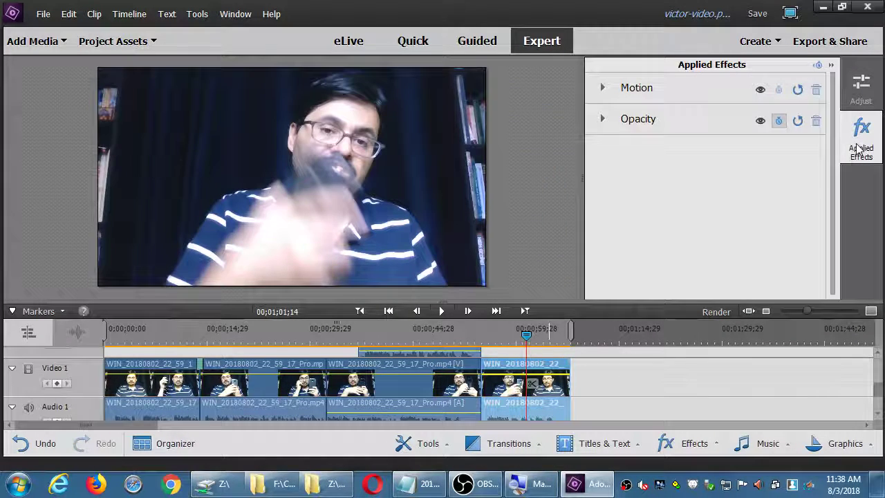
pyautogui.click(857, 149)
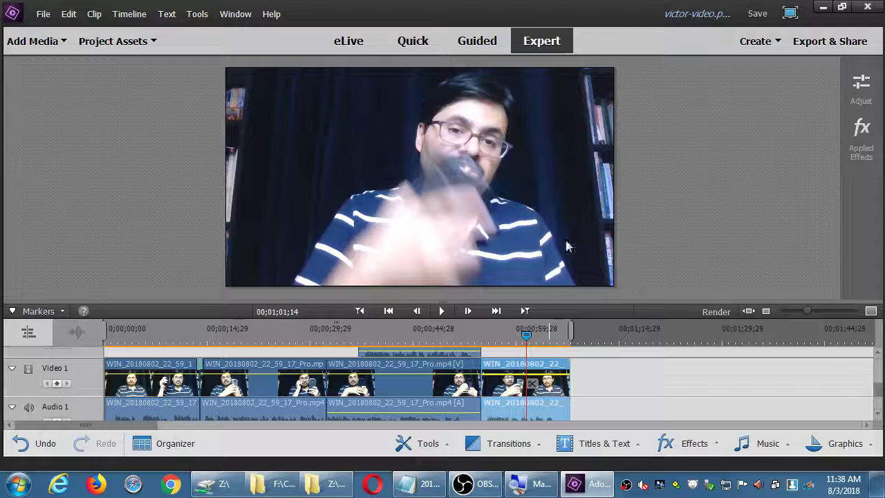
# Play the video from the start of the timeline, pausing and resuming, then mute system sound
pyautogui.click(145, 332)
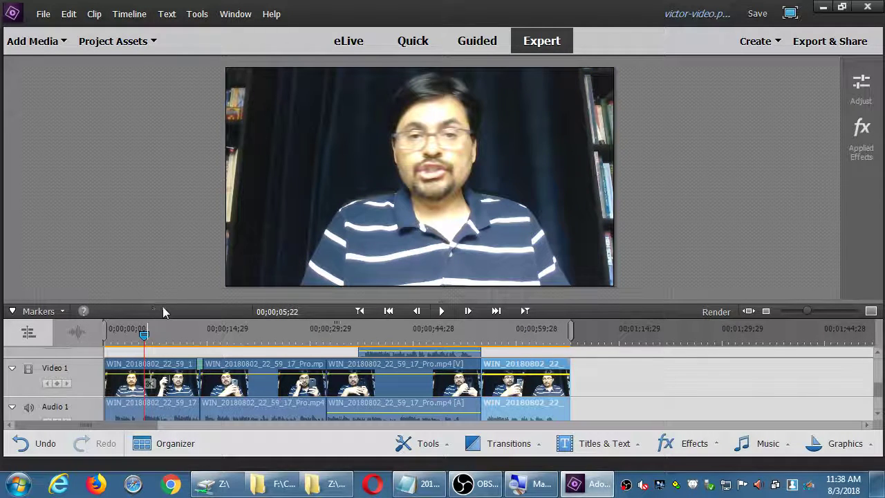
pyautogui.scroll(-1, 387, 329)
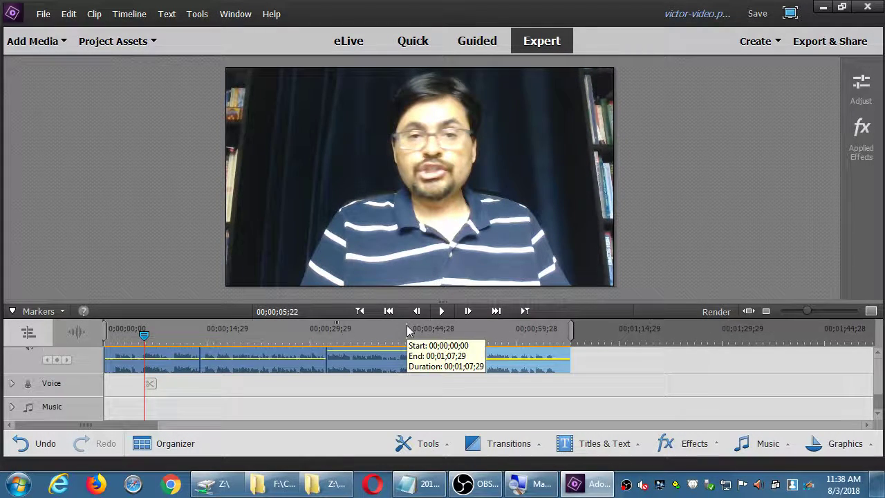
pyautogui.scroll(4, 408, 332)
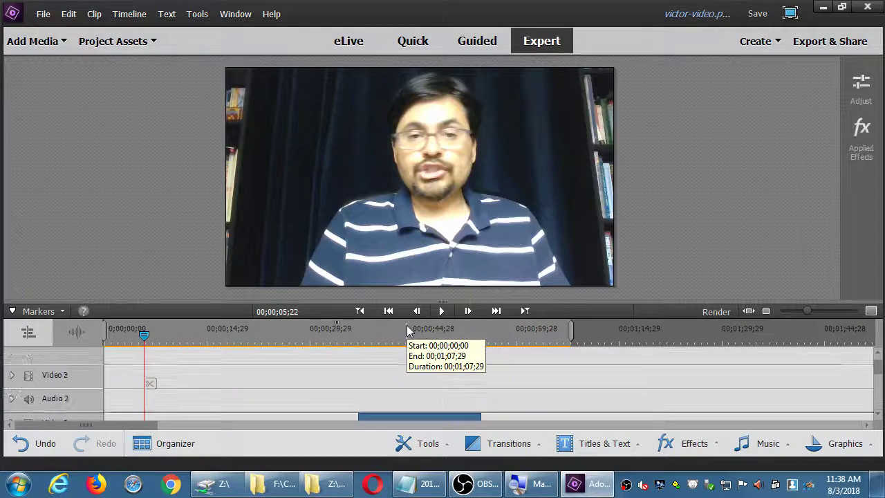
pyautogui.scroll(-3, 408, 332)
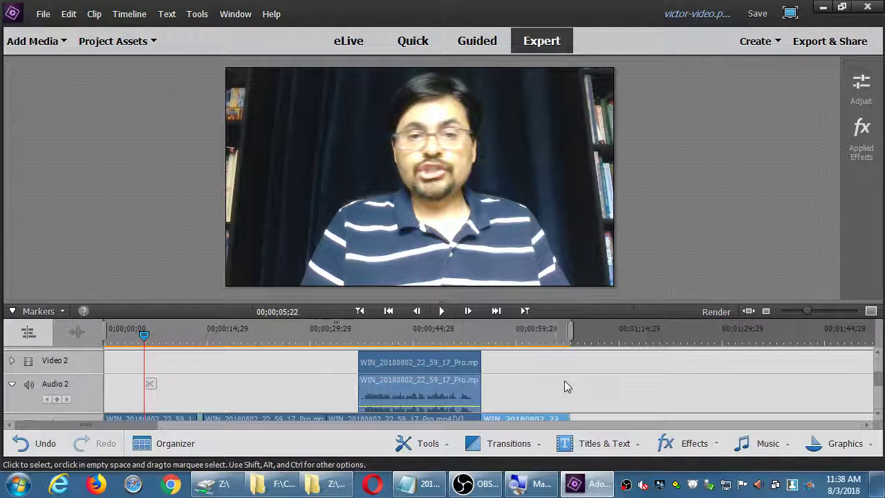
pyautogui.press('Home')
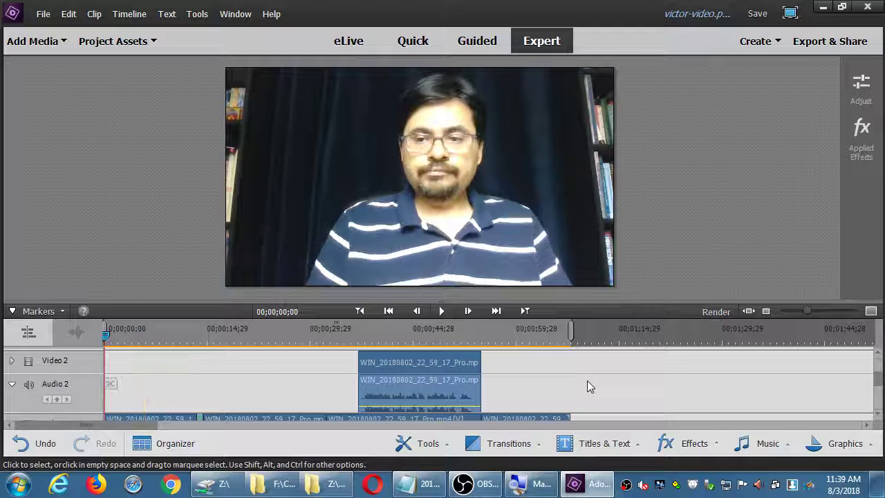
pyautogui.press('space')
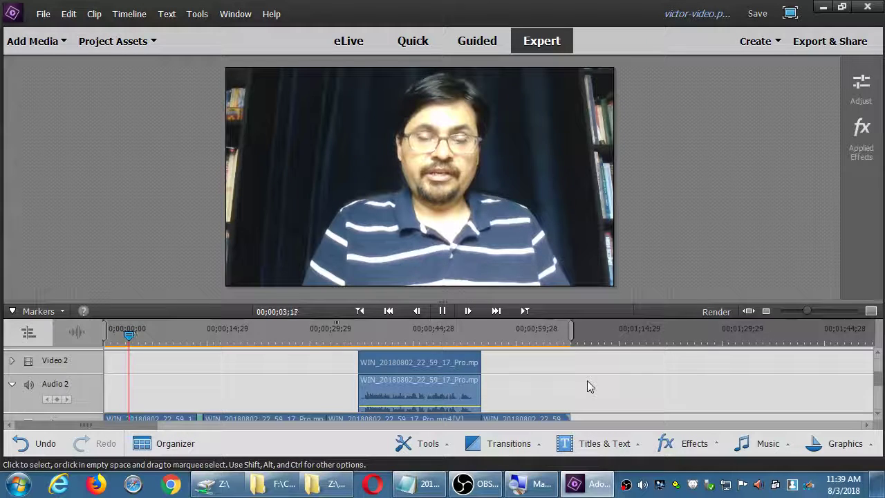
pyautogui.press('space')
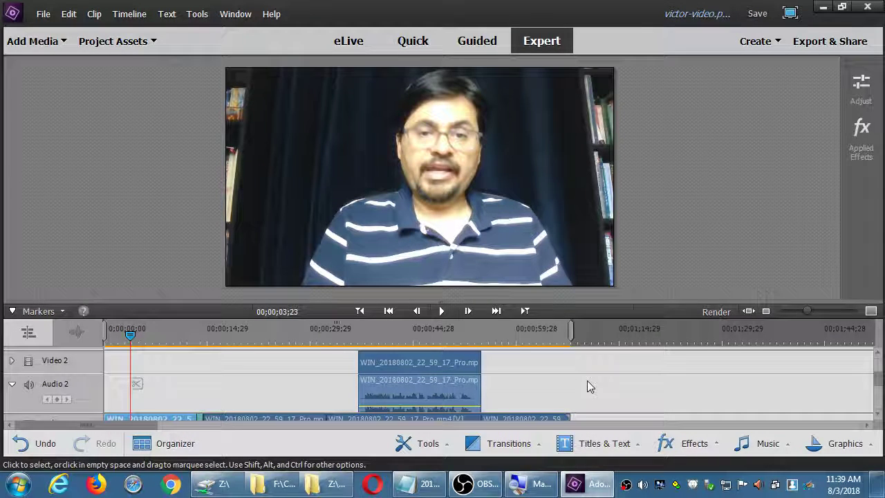
pyautogui.press('space')
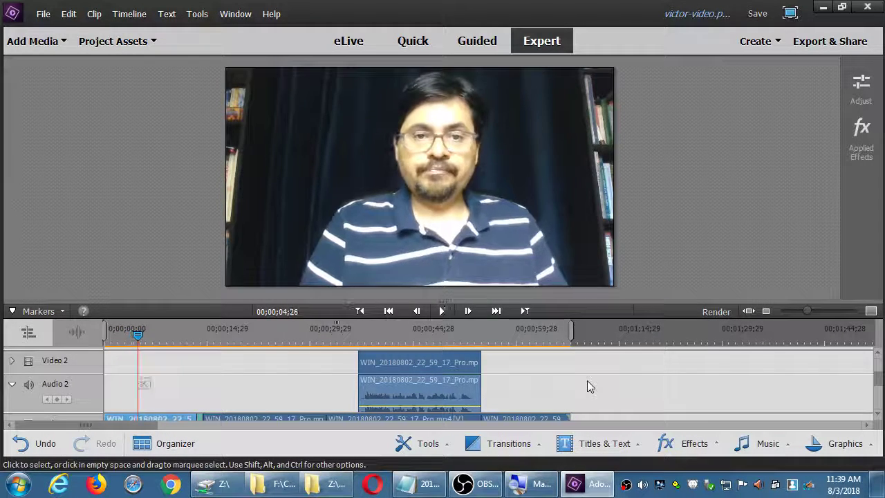
pyautogui.scroll(-3, 312, 403)
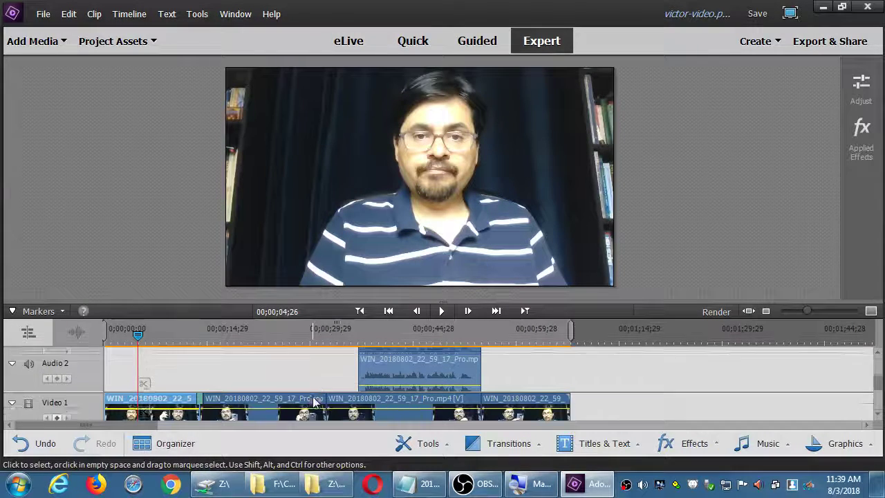
pyautogui.press('XF86AudioMute')
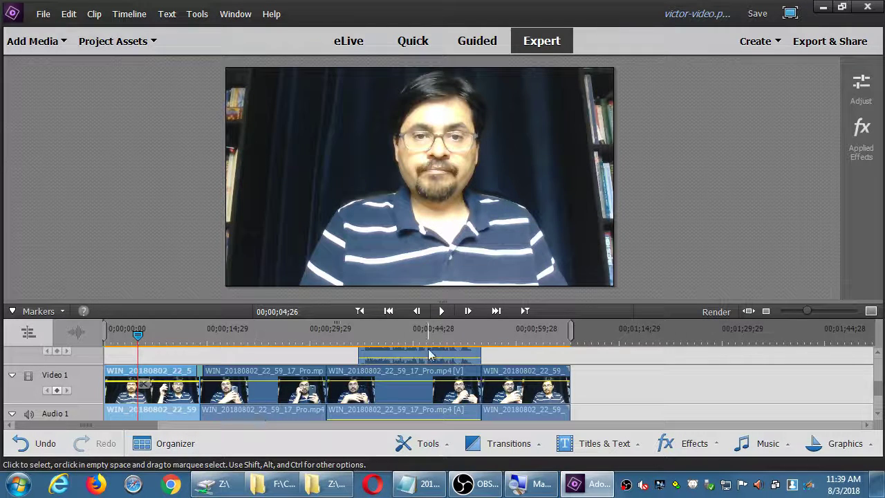
# Drag the monitor/timeline divider up so the timeline shows the Audio 2 track
pyautogui.moveTo(446, 302); pyautogui.dragTo(446, 274)
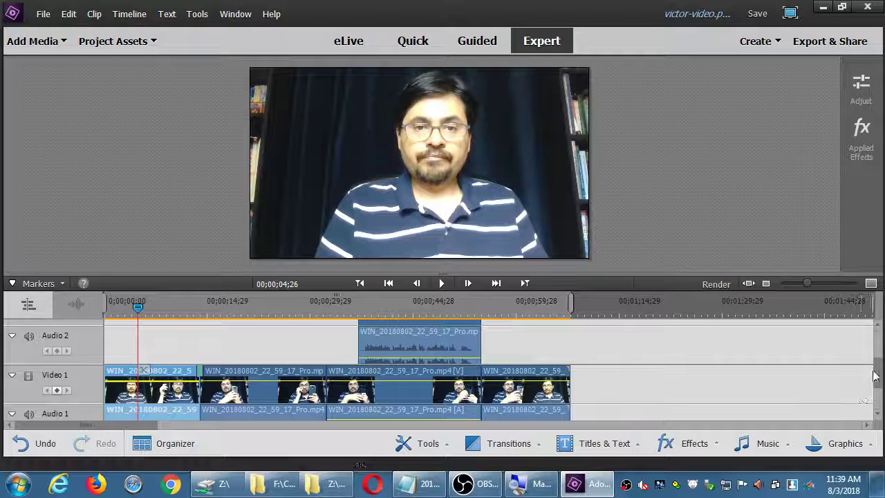
pyautogui.scroll(-3, 878, 394)
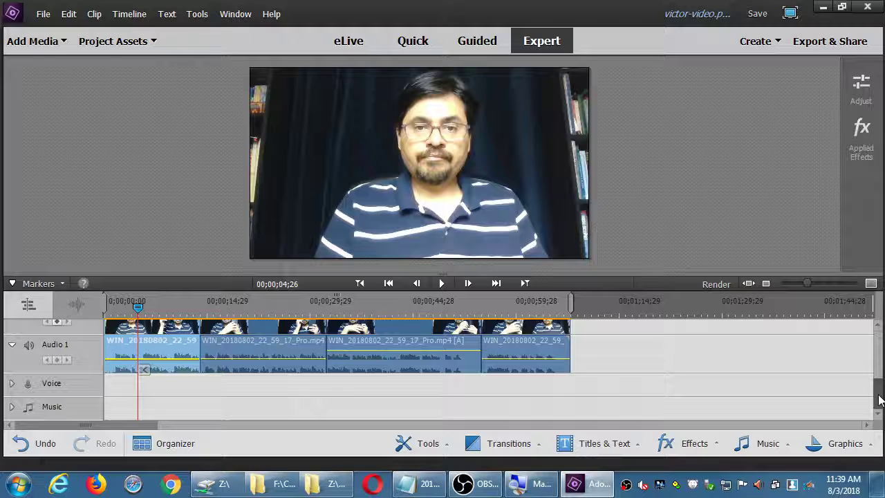
pyautogui.scroll(2, 880, 397)
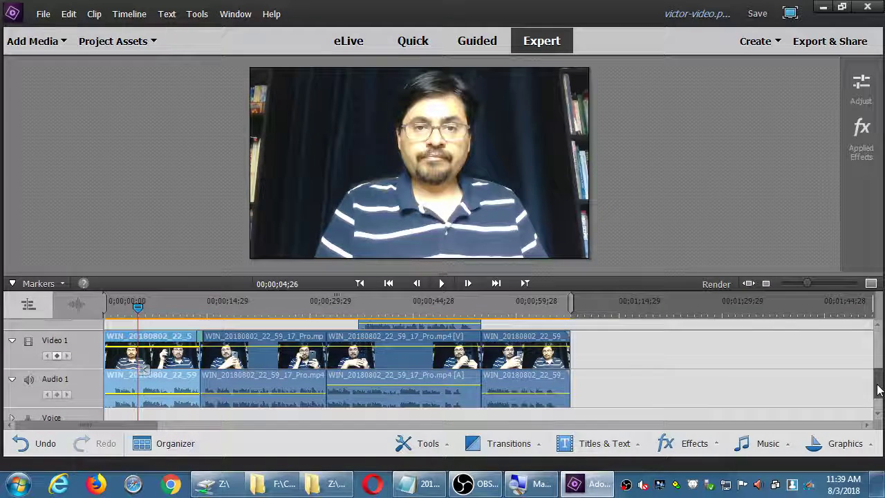
pyautogui.rightClick(165, 357)
pyautogui.click(697, 328)
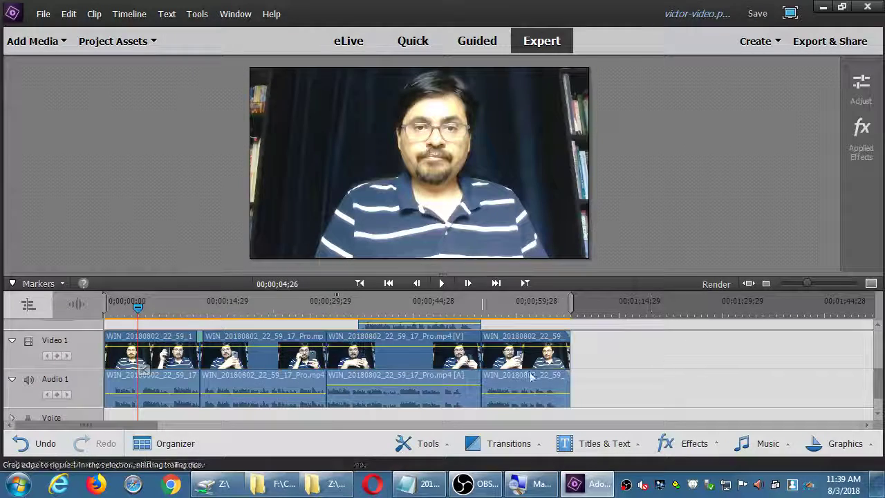
pyautogui.click(159, 361)
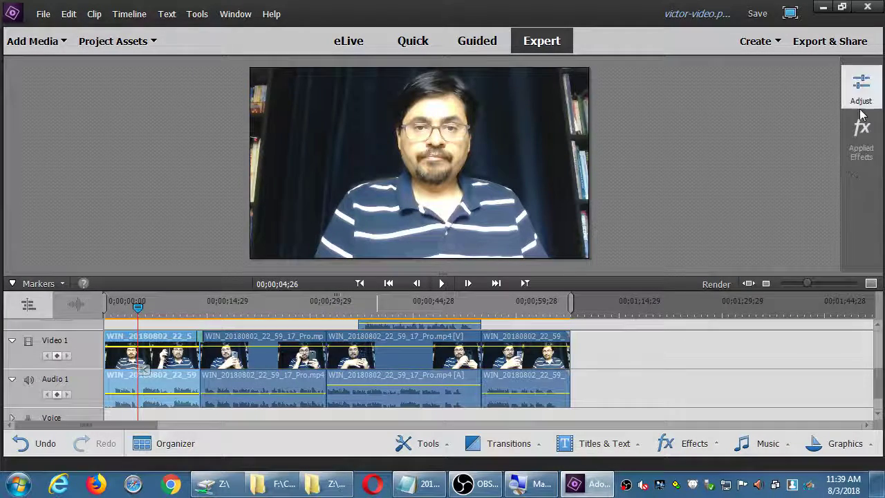
pyautogui.click(861, 89)
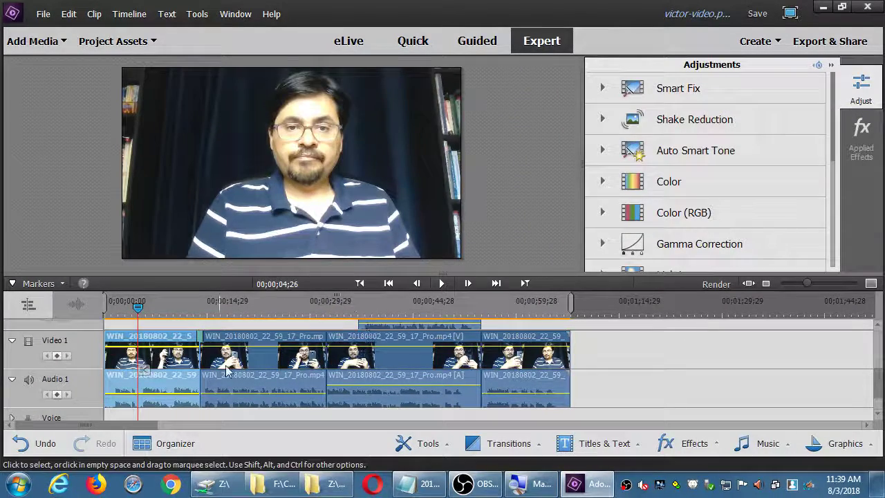
pyautogui.rightClick(161, 354)
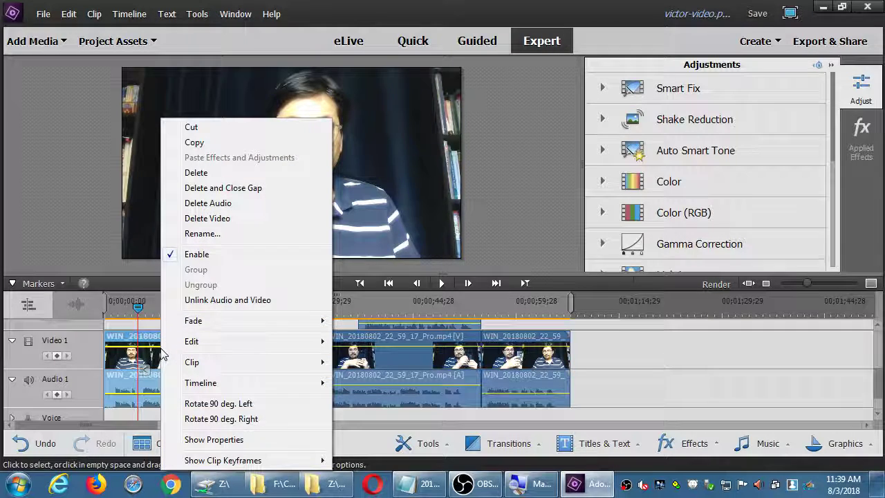
pyautogui.moveTo(164, 350)
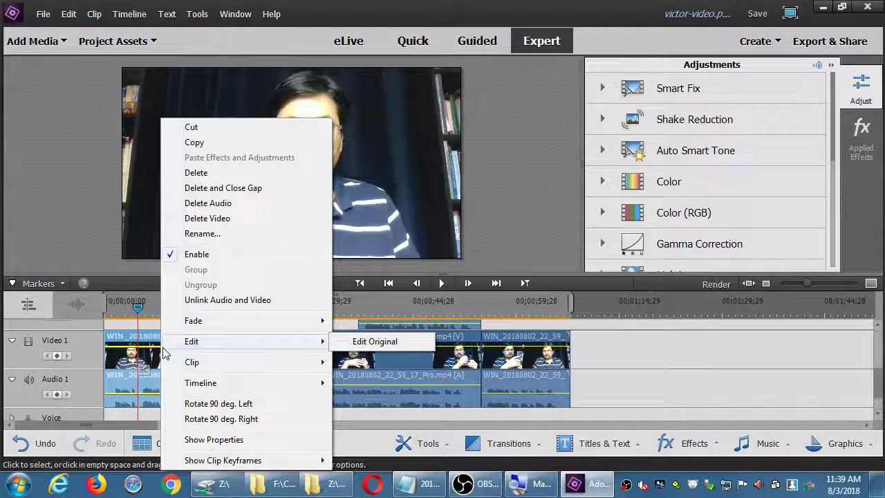
pyautogui.click(670, 382)
pyautogui.click(669, 383)
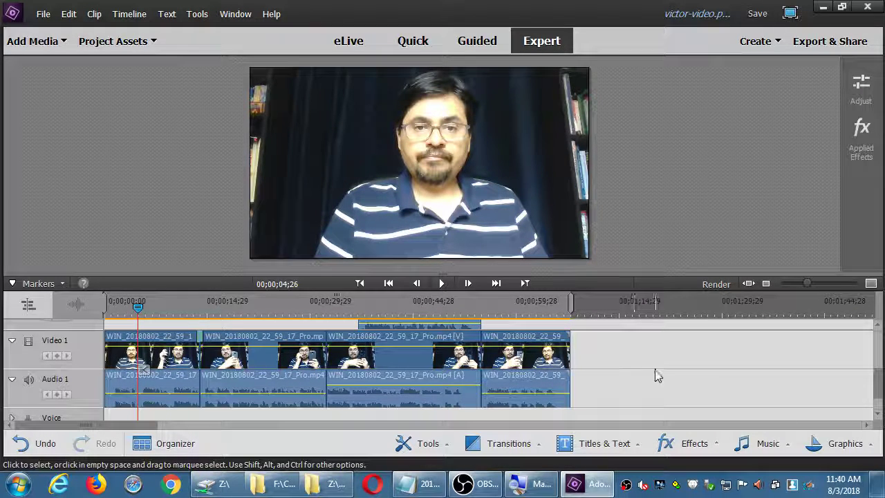
# Select all timeline clips via marquee and Edit > Select All, then attempt to open Adjust
pyautogui.moveTo(665, 354); pyautogui.dragTo(191, 400)
pyautogui.click(68, 14)
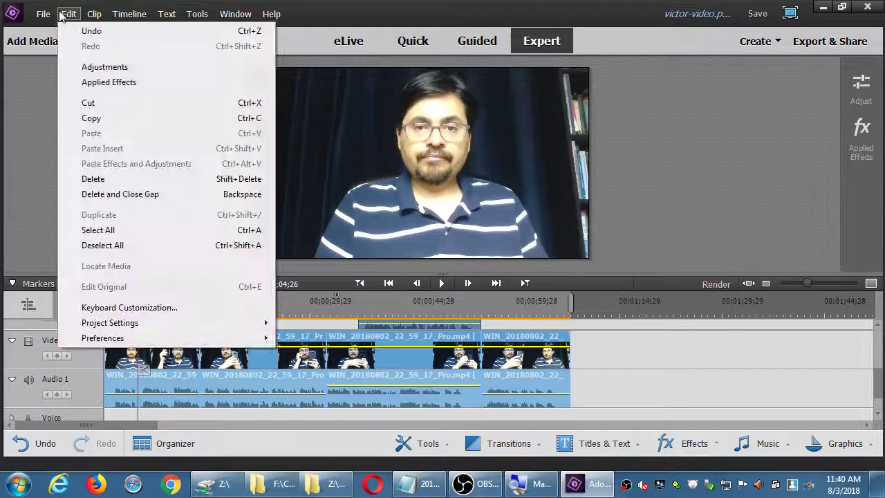
pyautogui.click(125, 229)
pyautogui.click(861, 88)
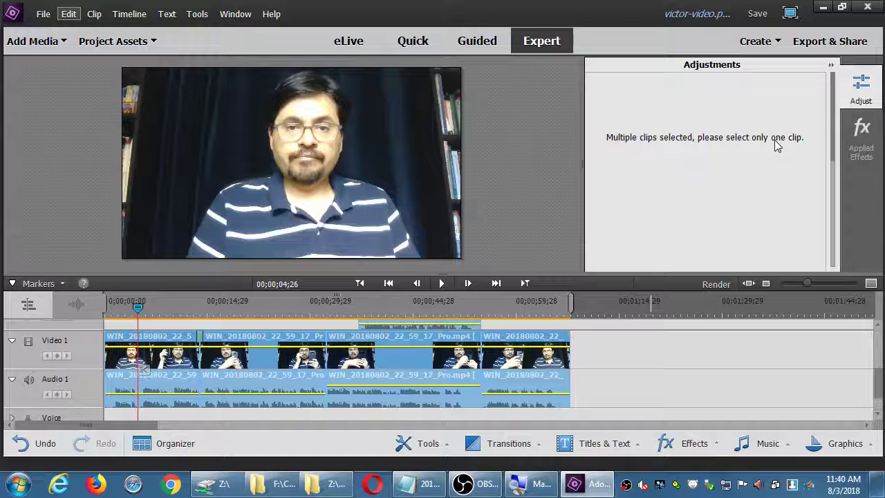
# Deselect the clips and save the project with Ctrl+S
pyautogui.click(666, 357)
pyautogui.click(553, 373)
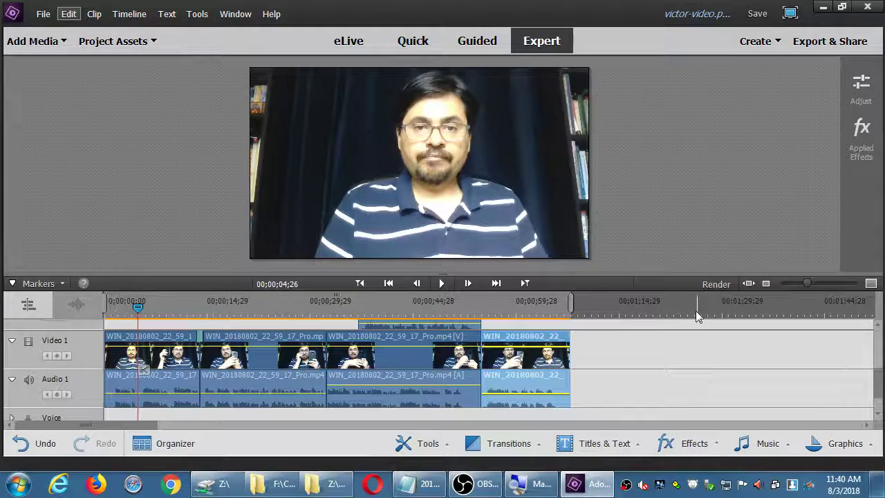
pyautogui.click(664, 354)
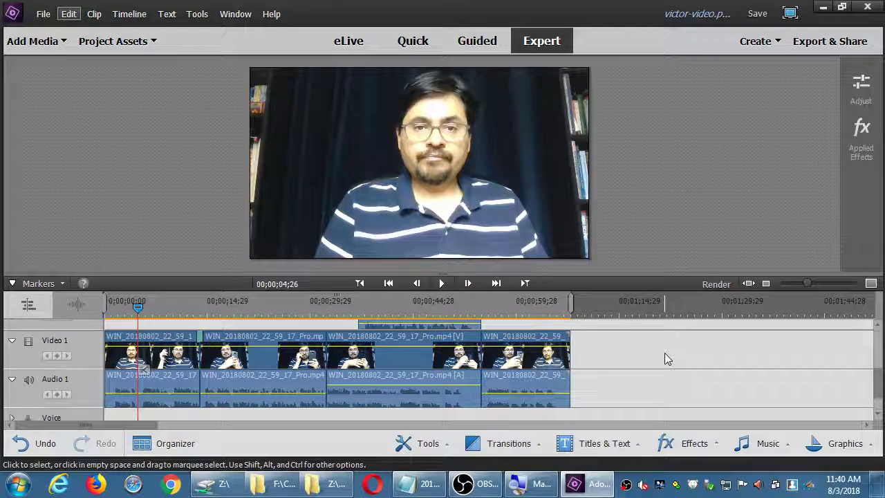
pyautogui.hotkey('ctrl', 's')
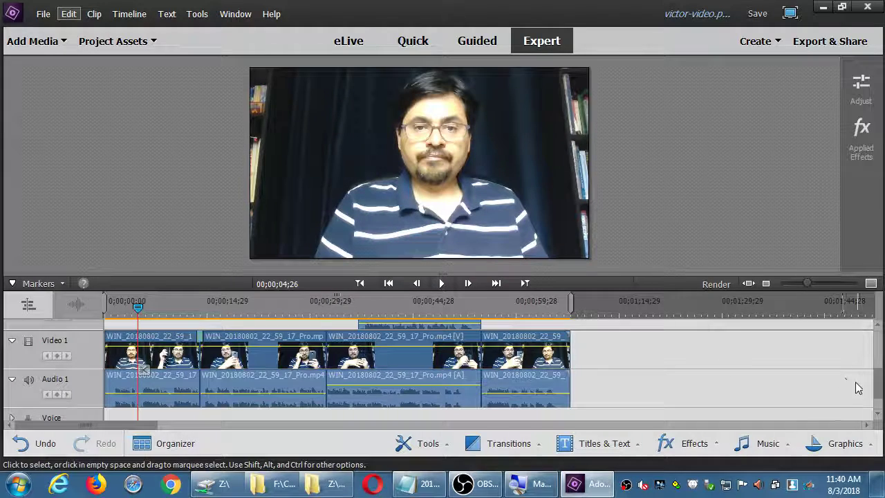
# Play briefly from about 2 seconds, zoom the timeline in with =, and park the playhead at 00;00;03;25
pyautogui.moveTo(880, 392)
pyautogui.mouseDown()
pyautogui.moveTo(880, 380)
pyautogui.moveTo(880, 389)
pyautogui.mouseUp()
pyautogui.moveTo(138, 306); pyautogui.dragTo(123, 309)
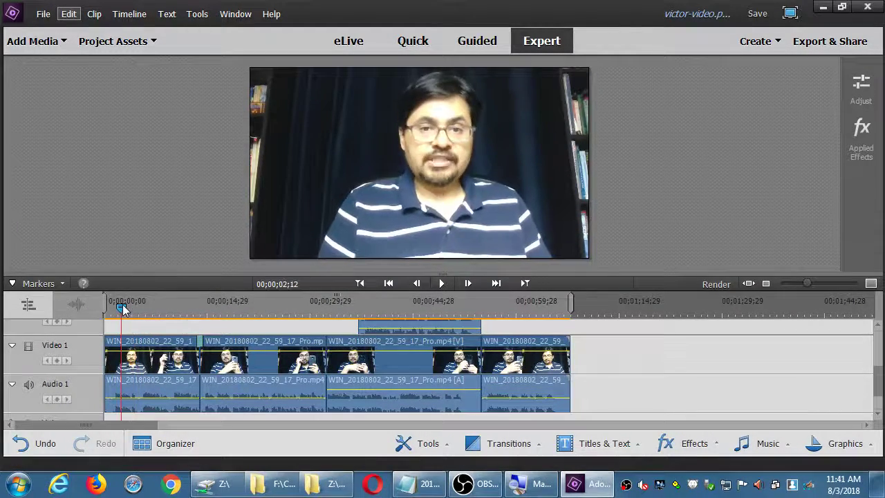
pyautogui.press('space')
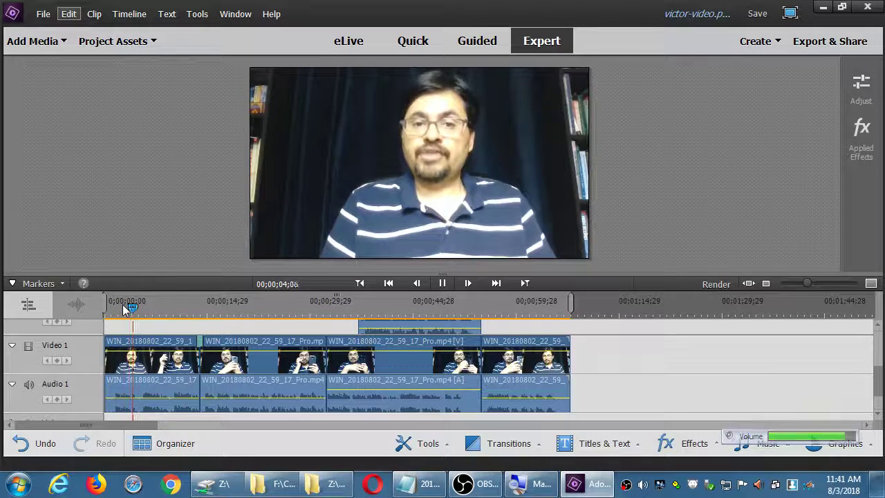
pyautogui.press('space')
pyautogui.press('=')
pyautogui.press('=')
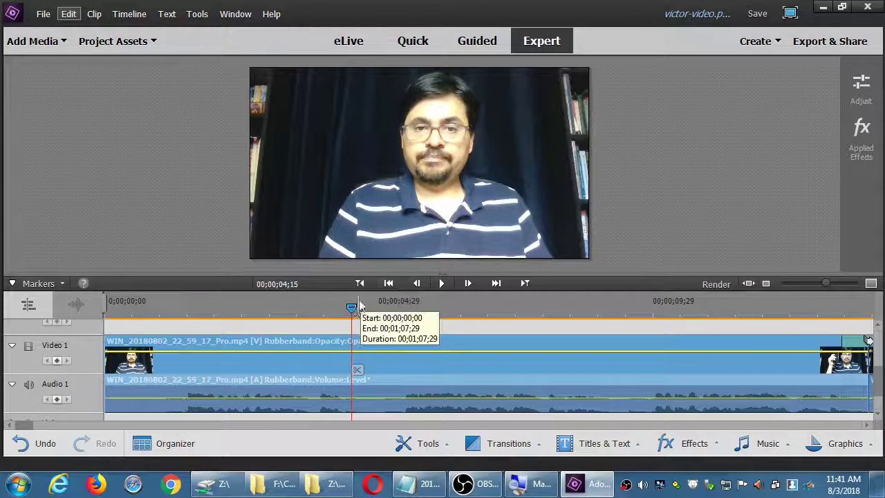
pyautogui.moveTo(350, 307); pyautogui.dragTo(315, 319)
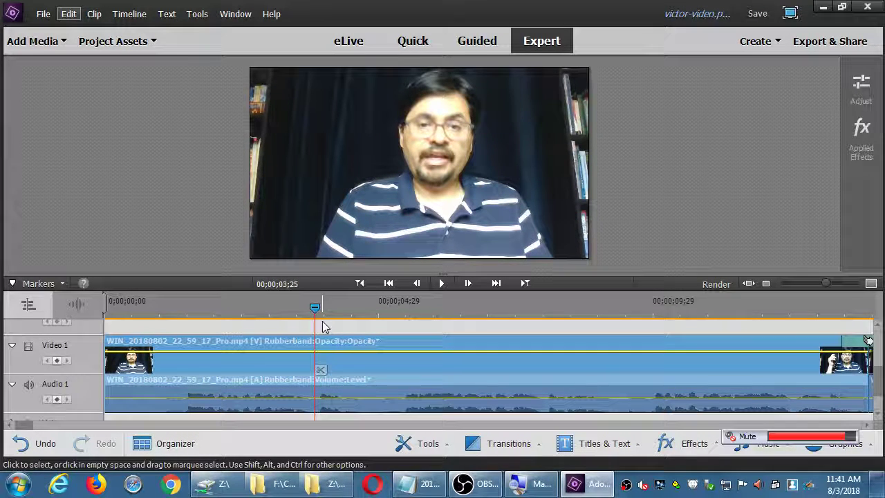
# Insert a Default Text title from Text > New Text at the 3-second playhead
pyautogui.click(168, 15)
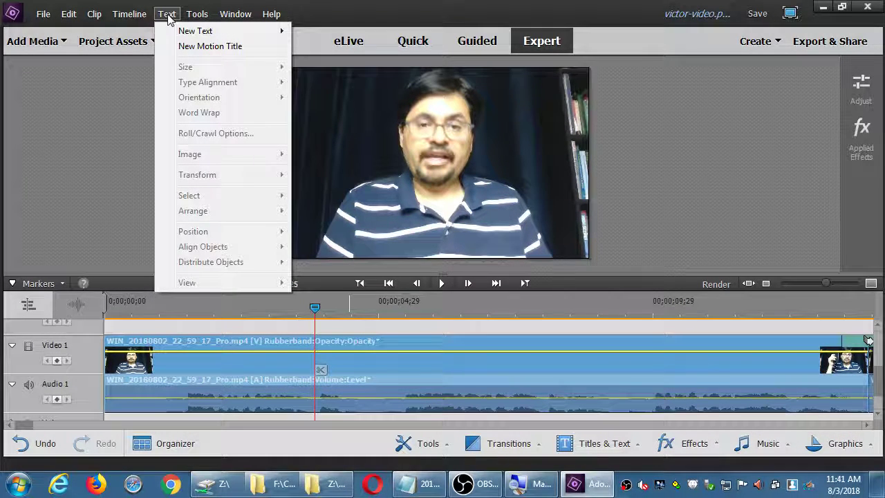
pyautogui.moveTo(176, 30)
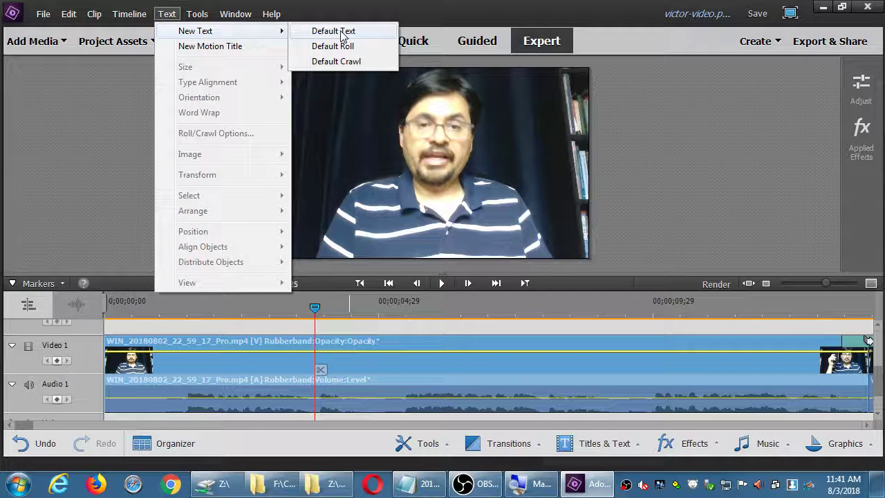
pyautogui.click(333, 33)
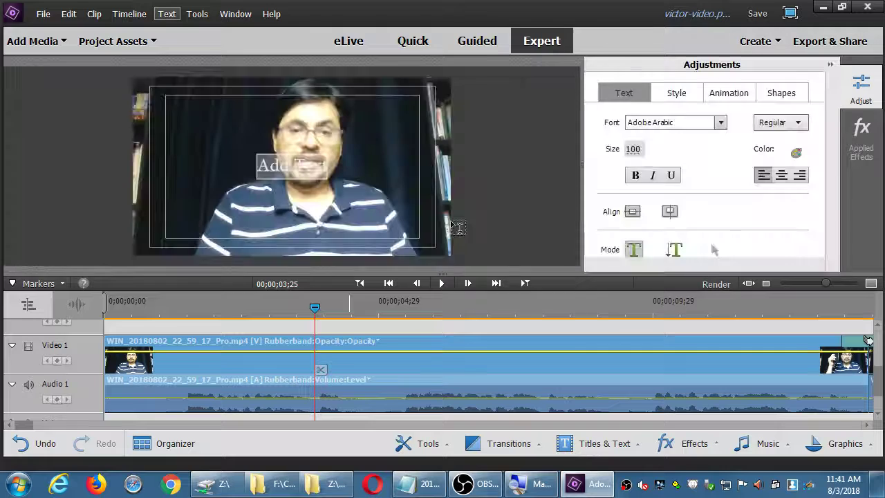
# Resize the monitor and timeline panels and open Title 01 for editing
pyautogui.moveTo(458, 272); pyautogui.dragTo(459, 221)
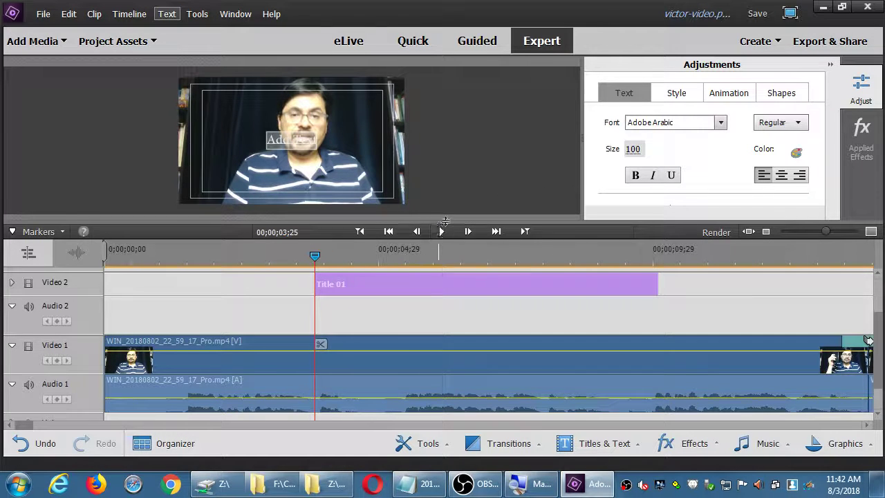
pyautogui.moveTo(445, 222); pyautogui.dragTo(469, 220)
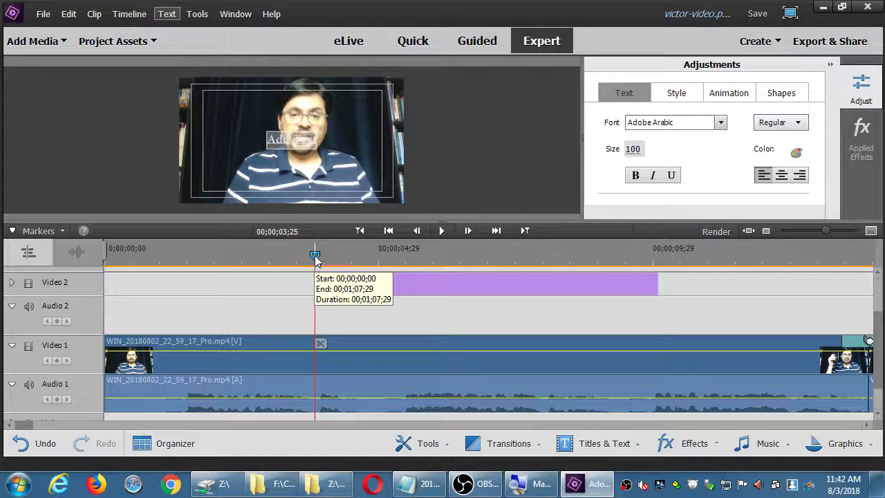
pyautogui.moveTo(314, 255)
pyautogui.mouseDown()
pyautogui.moveTo(628, 255)
pyautogui.moveTo(678, 267)
pyautogui.moveTo(644, 282)
pyautogui.moveTo(306, 287)
pyautogui.moveTo(441, 288)
pyautogui.moveTo(675, 267)
pyautogui.moveTo(289, 270)
pyautogui.moveTo(583, 268)
pyautogui.moveTo(564, 276)
pyautogui.moveTo(322, 266)
pyautogui.mouseUp()
pyautogui.doubleClick(342, 286)
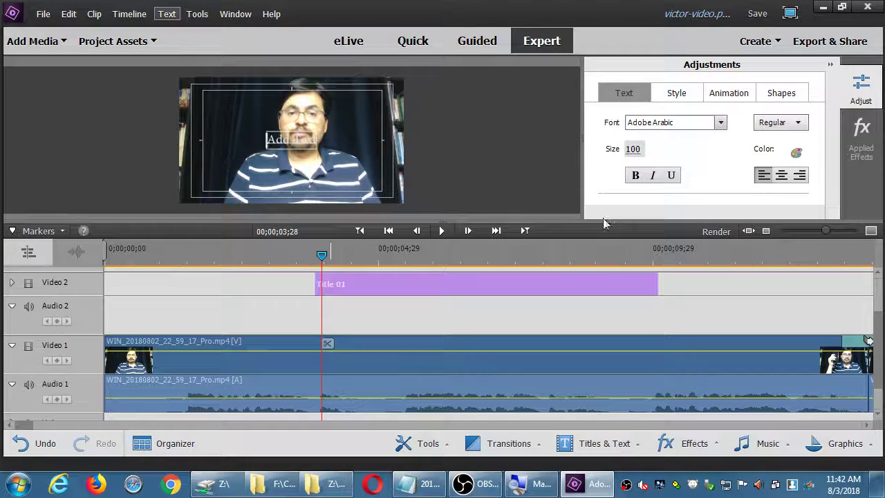
# Enlarge the preview and drag the Add Text box down to the frame's bottom
pyautogui.moveTo(553, 223); pyautogui.dragTo(556, 283)
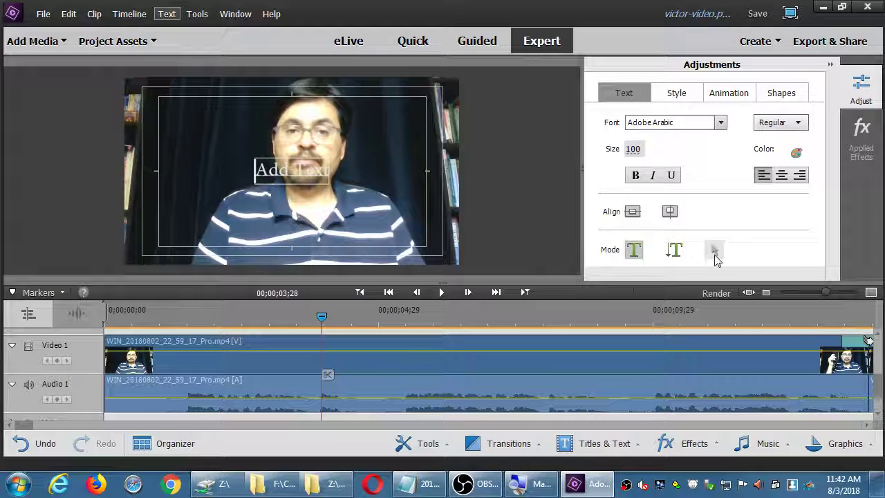
pyautogui.click(715, 251)
pyautogui.moveTo(320, 175); pyautogui.dragTo(315, 249)
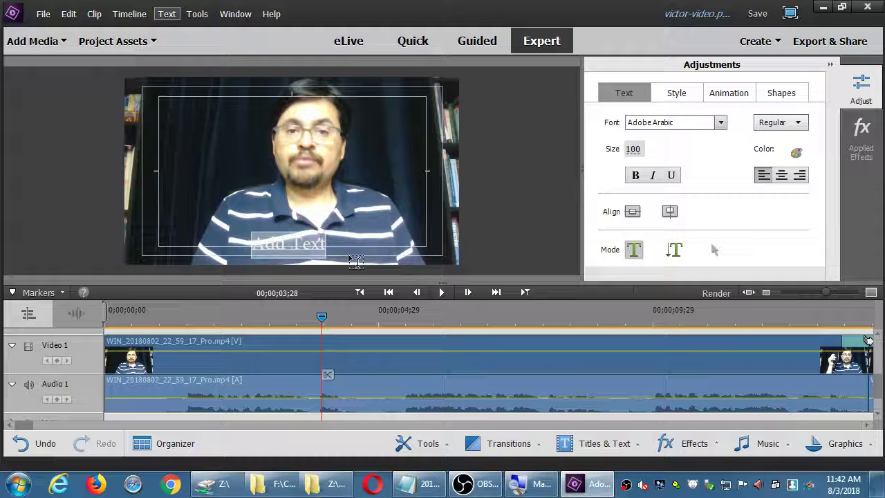
# Replace the placeholder with the presenter's full name and centre it horizontally and vertically
pyautogui.write('Victor Campos')
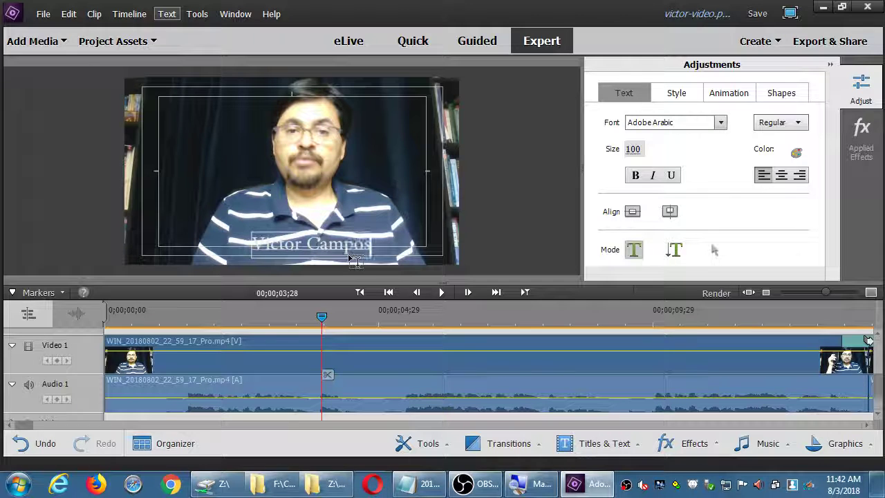
pyautogui.click(629, 211)
pyautogui.click(670, 211)
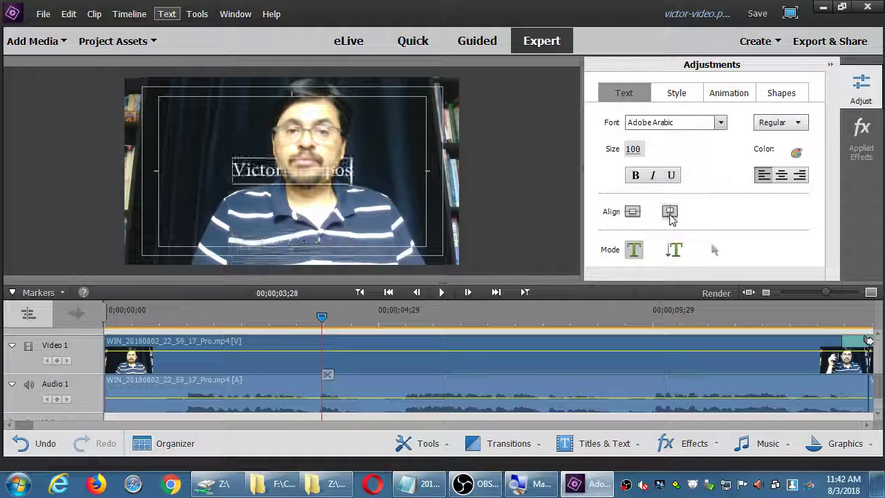
pyautogui.click(714, 250)
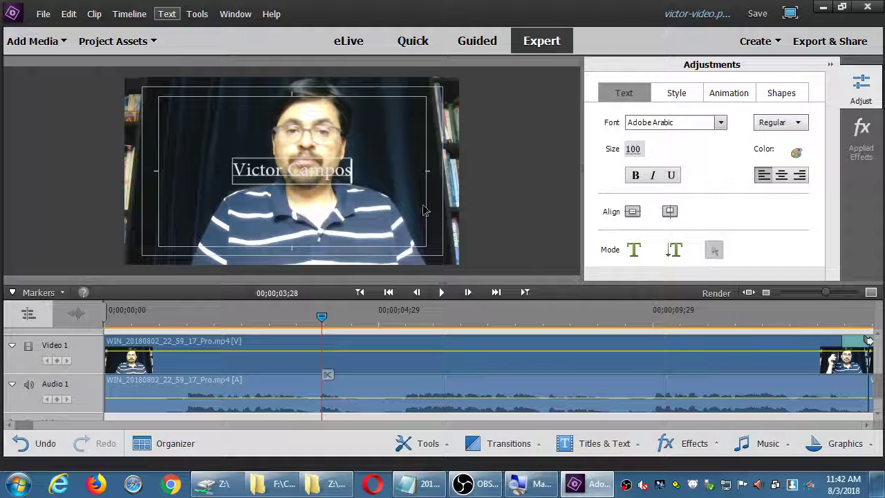
pyautogui.moveTo(330, 169); pyautogui.dragTo(418, 131)
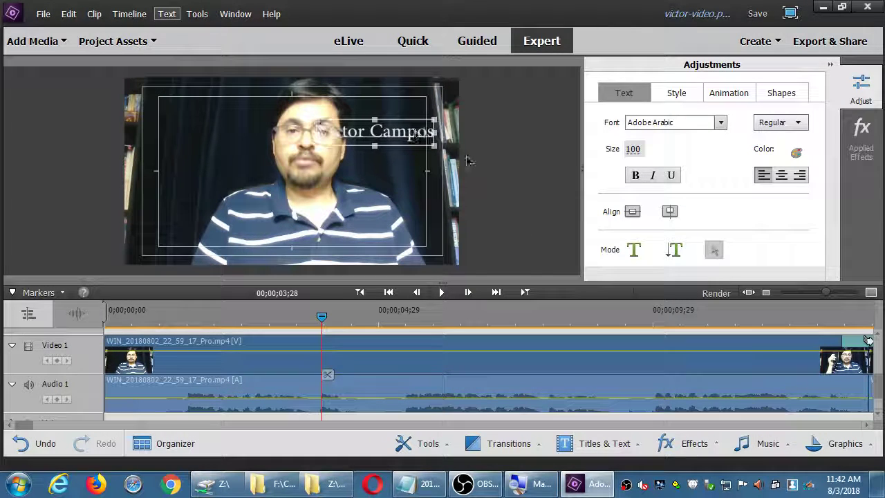
pyautogui.click(632, 213)
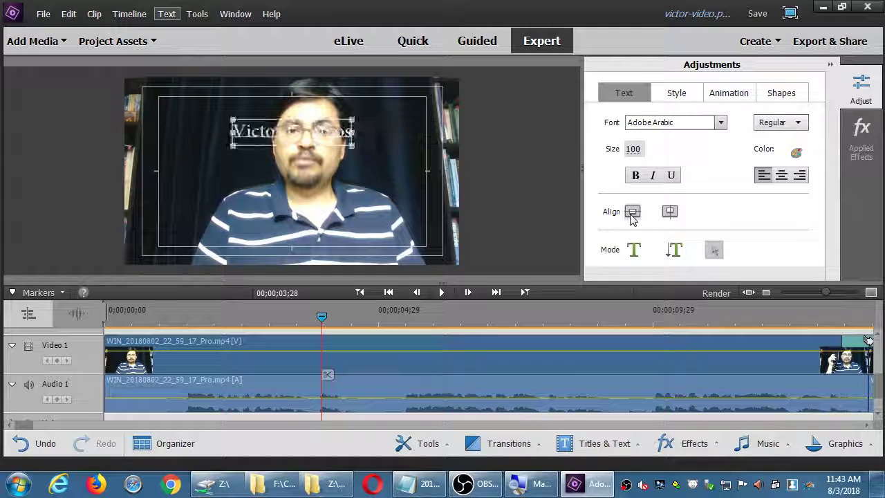
pyautogui.click(669, 214)
# Move the name title down near the frame's bottom, centred horizontally
pyautogui.moveTo(326, 177); pyautogui.dragTo(258, 257)
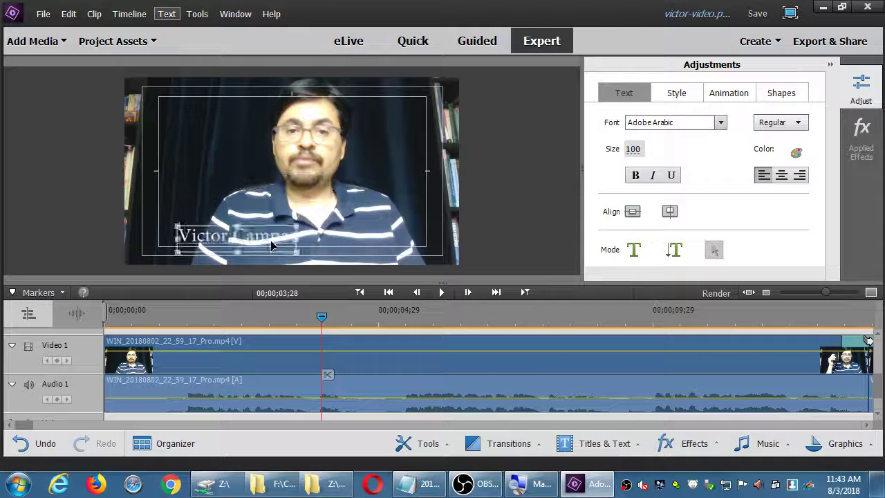
pyautogui.click(669, 213)
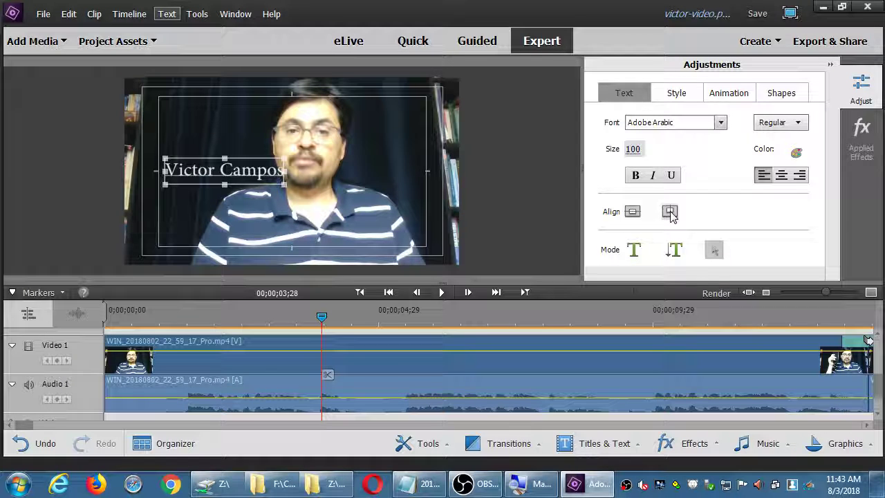
pyautogui.moveTo(283, 173); pyautogui.dragTo(432, 240)
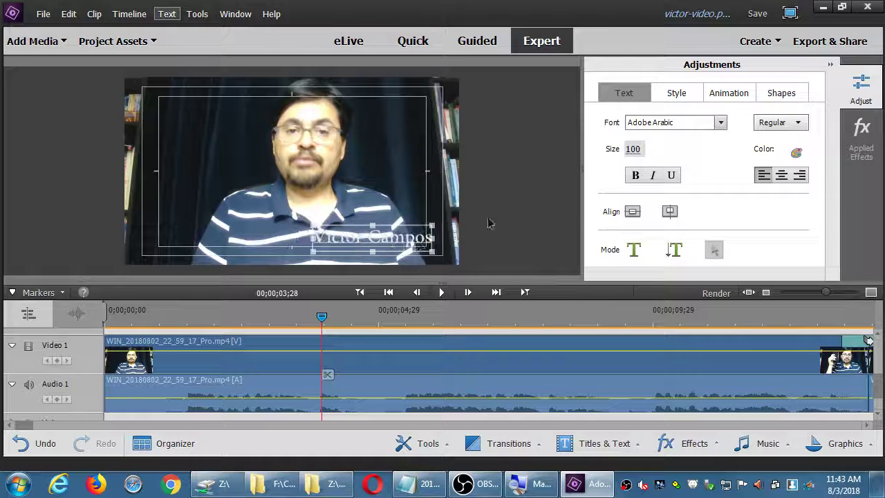
pyautogui.click(632, 213)
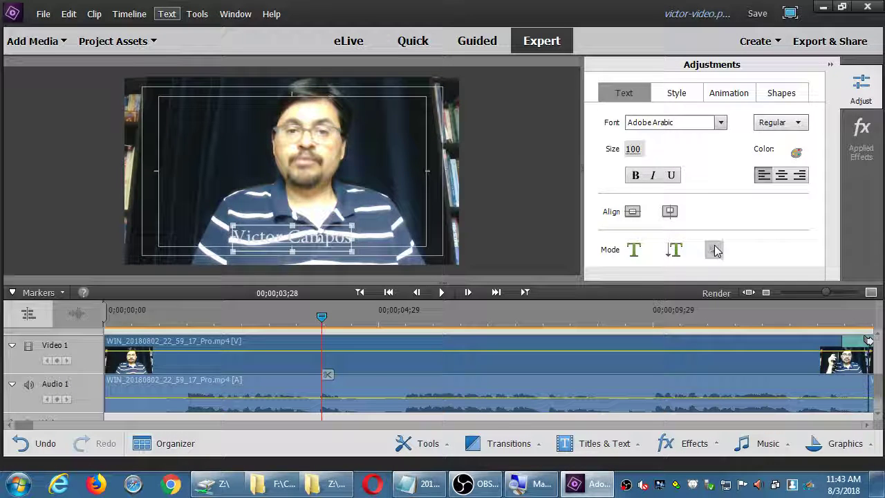
pyautogui.moveTo(339, 242); pyautogui.dragTo(350, 258)
pyautogui.click(633, 212)
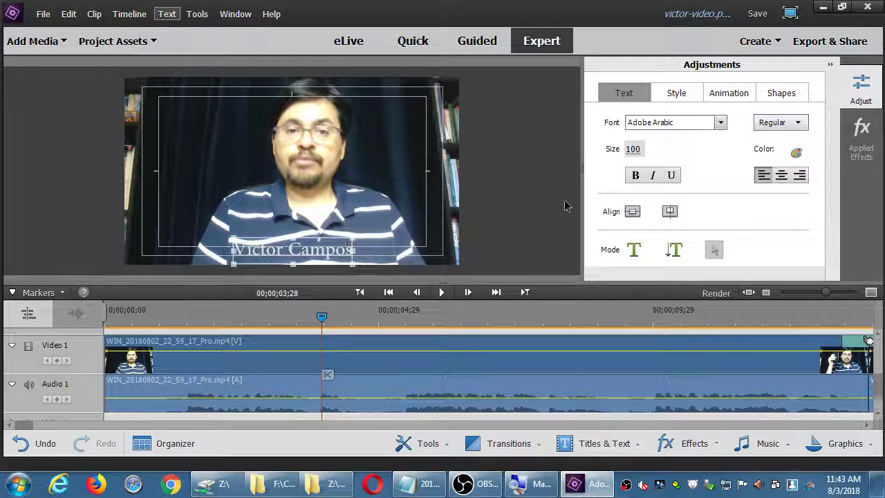
pyautogui.click(632, 212)
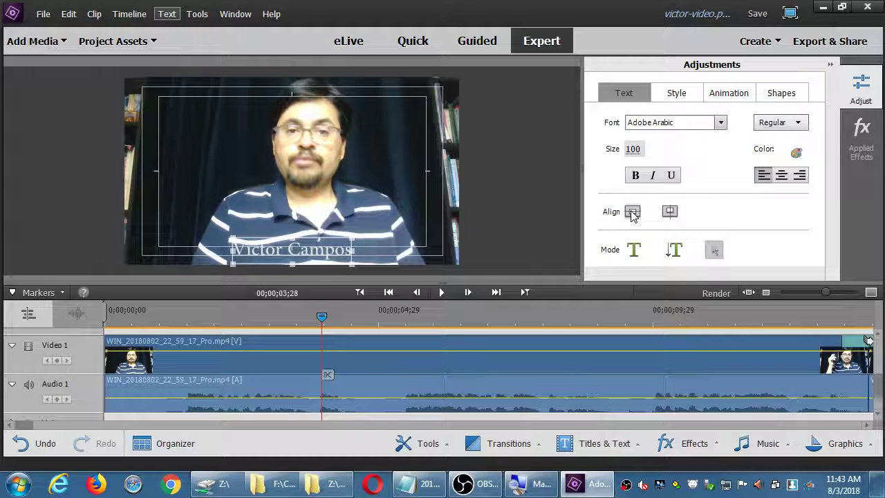
# Set the title to Myriad Arabic, size 200, centre-aligned, and nudge it slightly up
pyautogui.click(721, 122)
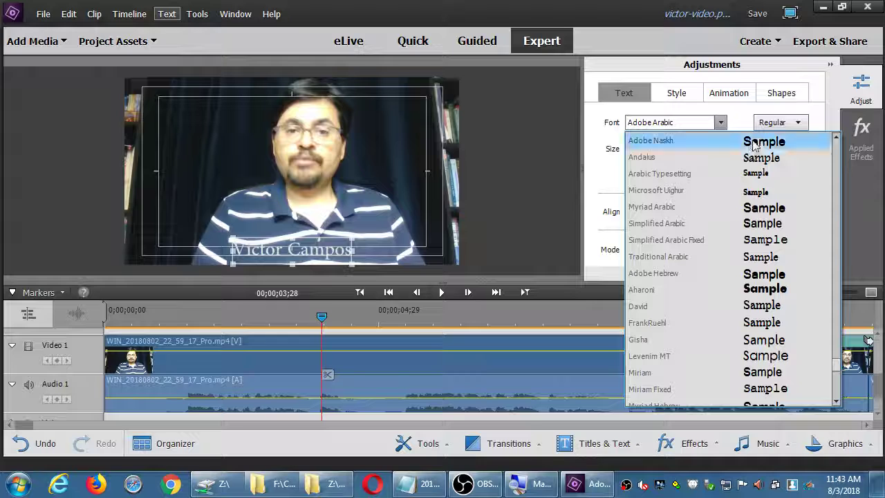
pyautogui.click(747, 141)
pyautogui.click(747, 206)
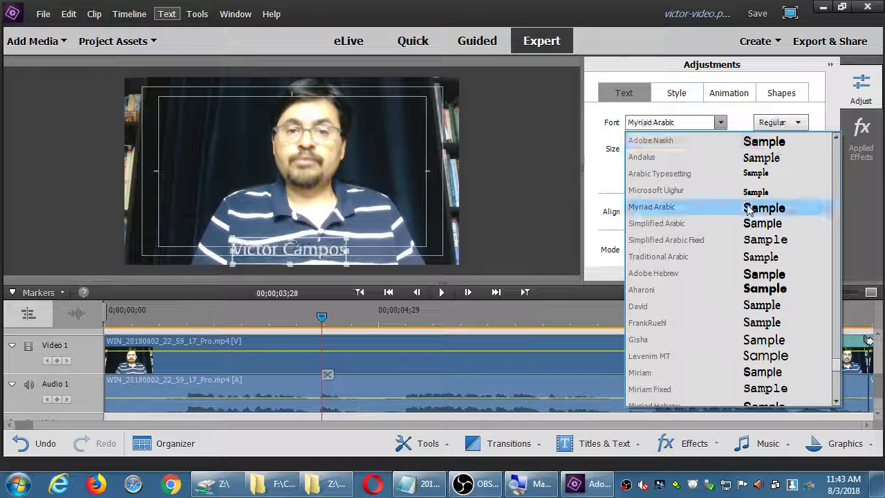
pyautogui.click(721, 122)
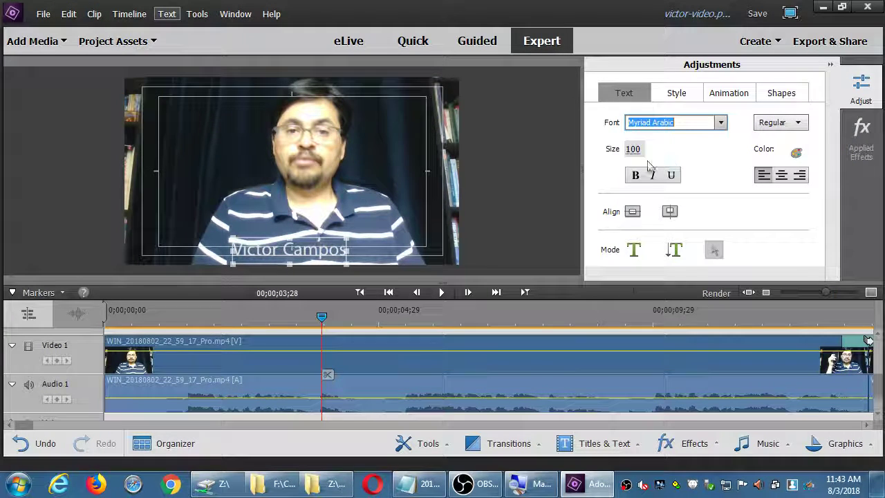
pyautogui.click(632, 150)
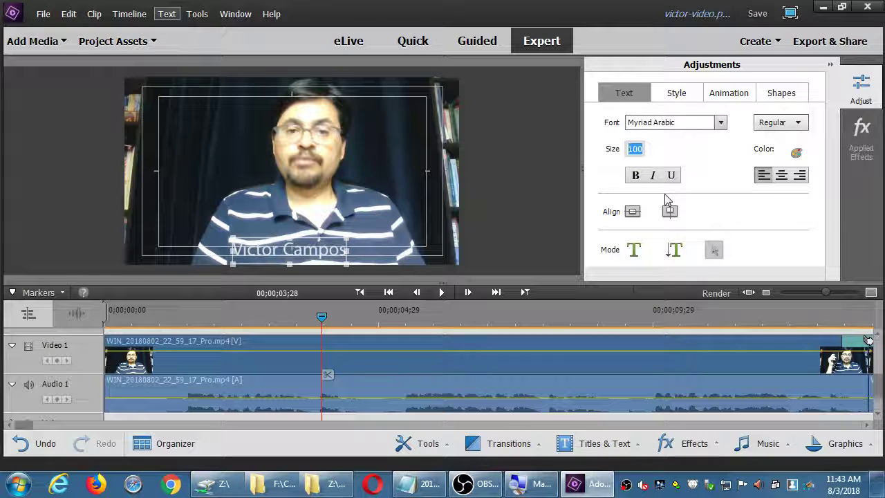
pyautogui.write('200')
pyautogui.press('Return')
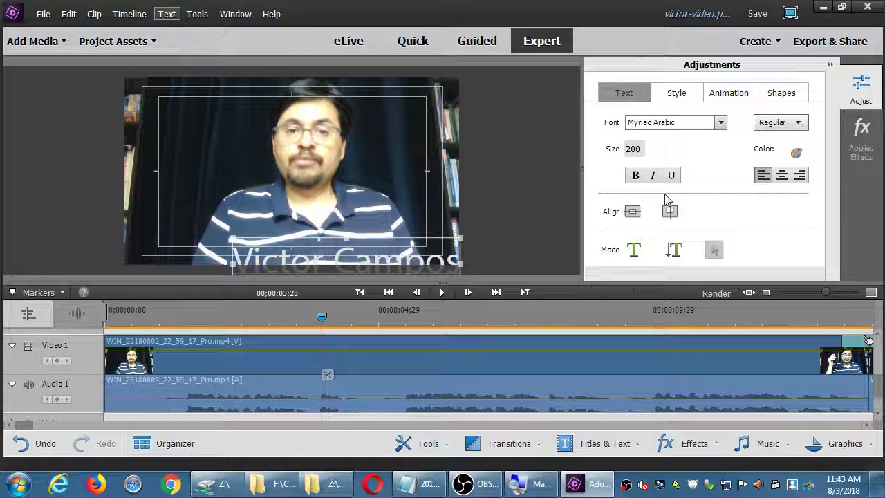
pyautogui.click(632, 211)
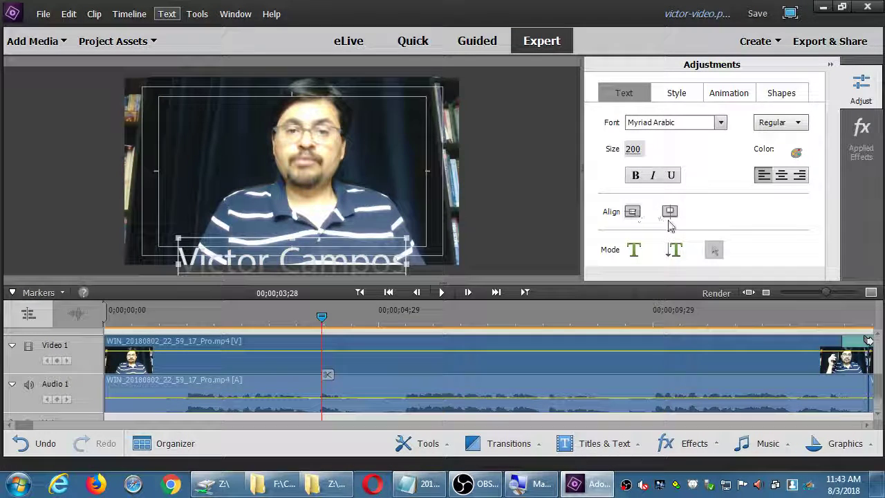
pyautogui.click(782, 175)
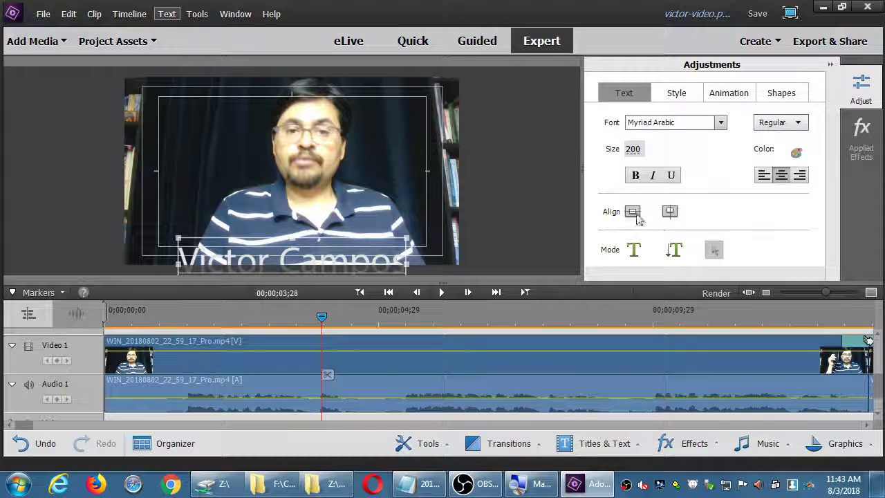
pyautogui.moveTo(386, 262); pyautogui.dragTo(396, 242)
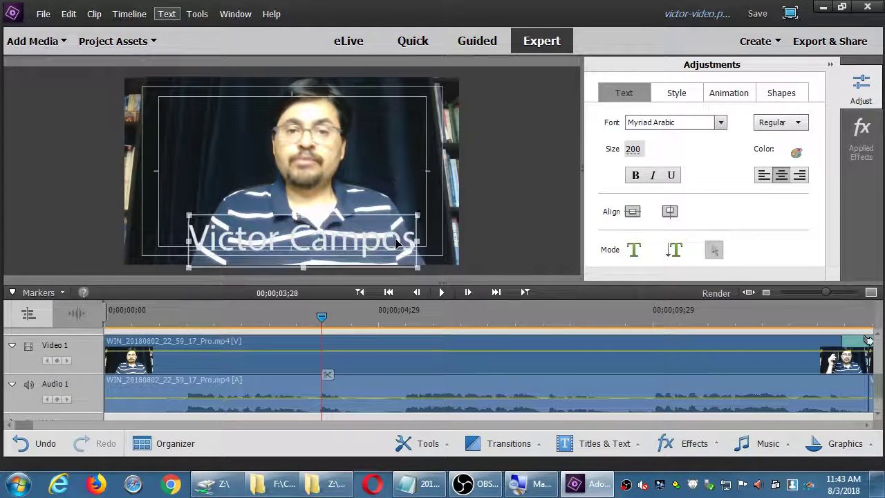
# Change the title text colour to black and place it just above the frame's bottom edge
pyautogui.click(797, 153)
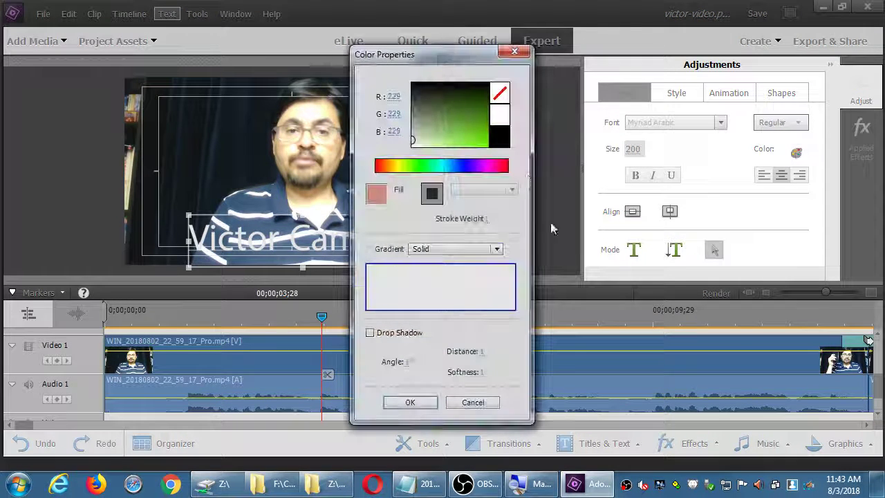
pyautogui.click(501, 144)
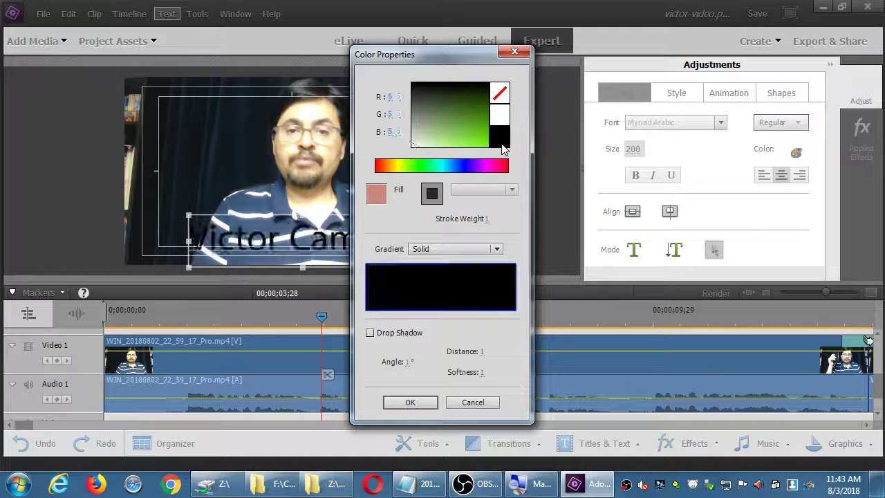
pyautogui.click(502, 113)
pyautogui.click(503, 135)
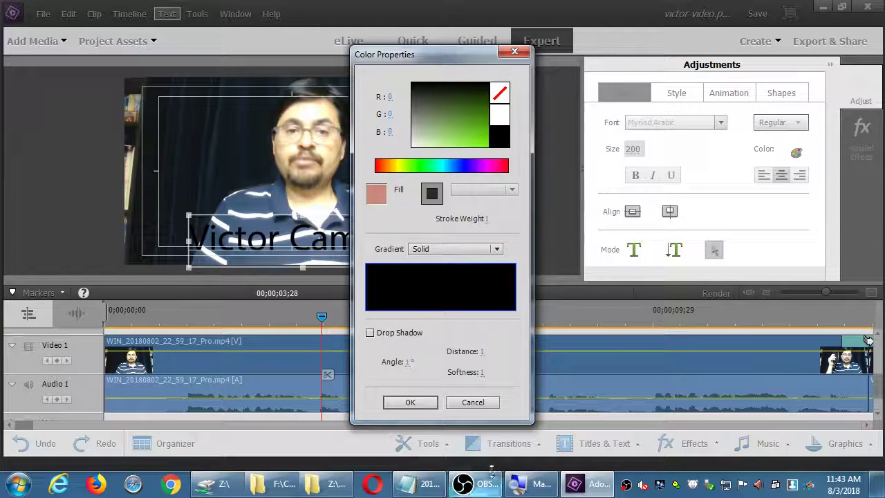
pyautogui.click(410, 402)
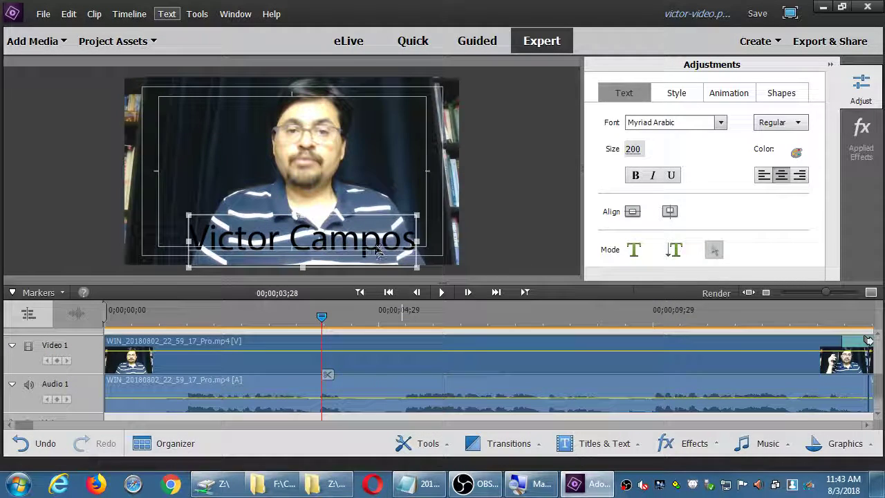
pyautogui.moveTo(379, 253); pyautogui.dragTo(374, 204)
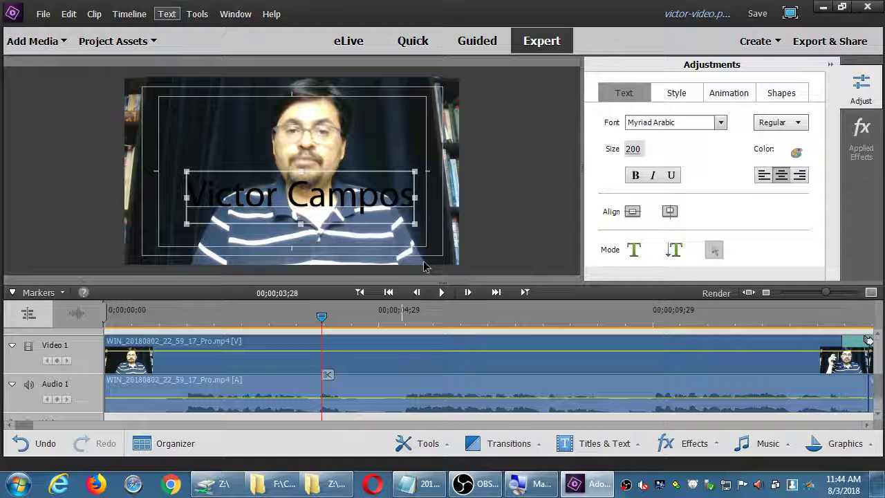
pyautogui.moveTo(355, 194); pyautogui.dragTo(355, 239)
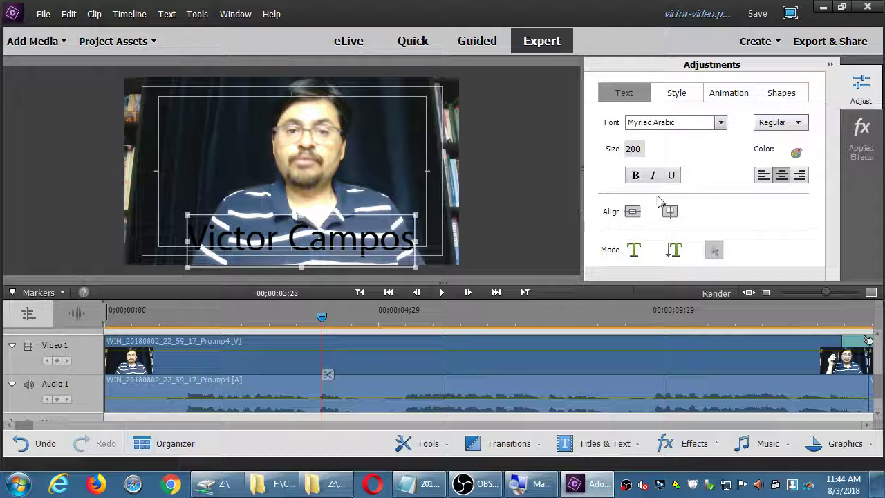
# Make the title text white with a drop shadow: angle 135, distance 11, softness 11
pyautogui.click(797, 153)
pyautogui.moveTo(473, 59); pyautogui.dragTo(630, 56)
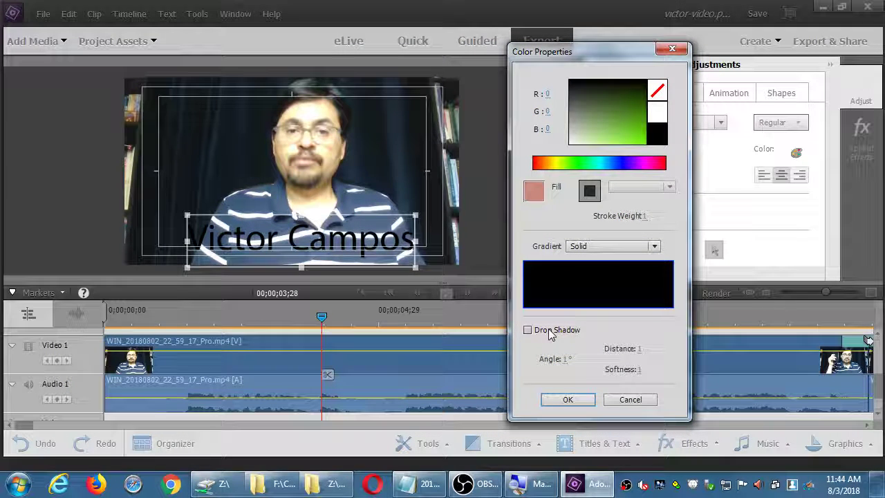
pyautogui.click(658, 113)
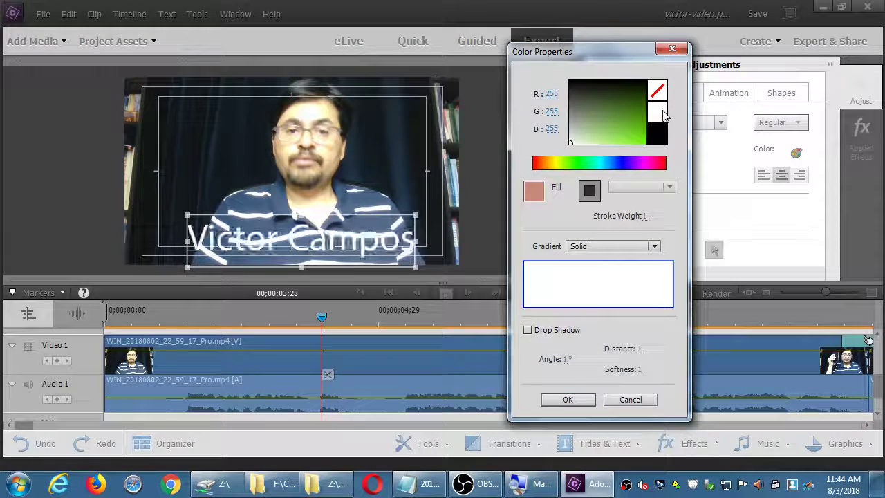
pyautogui.click(557, 332)
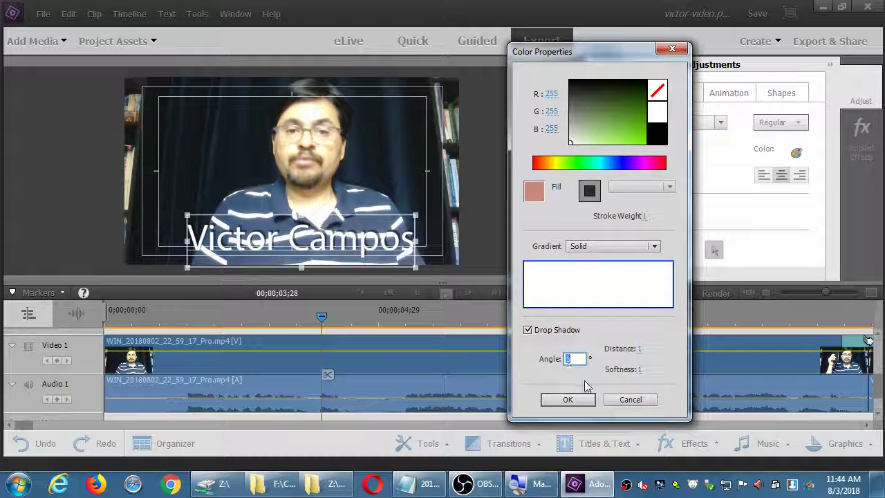
pyautogui.write('135')
pyautogui.press('Tab')
pyautogui.write('11')
pyautogui.press('Tab')
pyautogui.write('11')
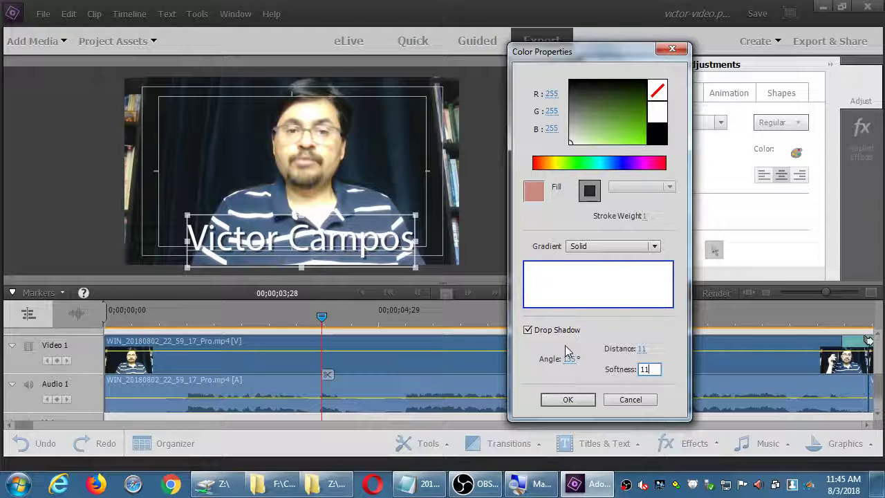
pyautogui.click(562, 401)
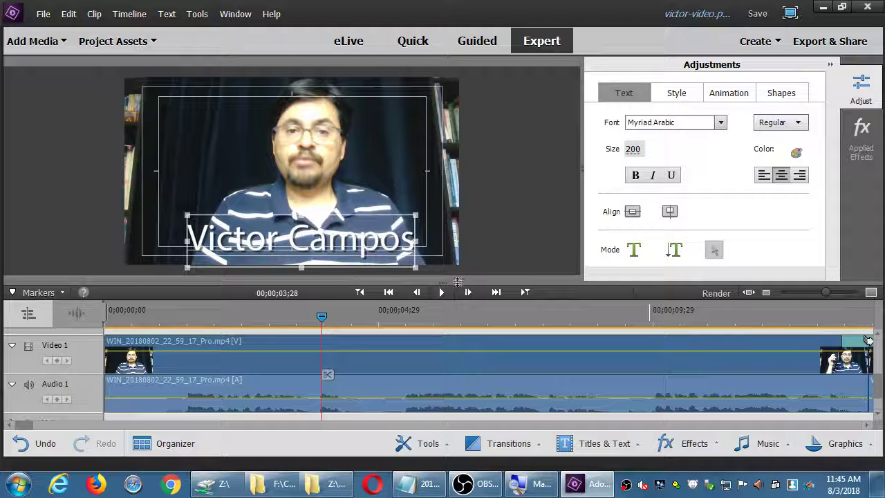
pyautogui.moveTo(458, 283); pyautogui.dragTo(458, 221)
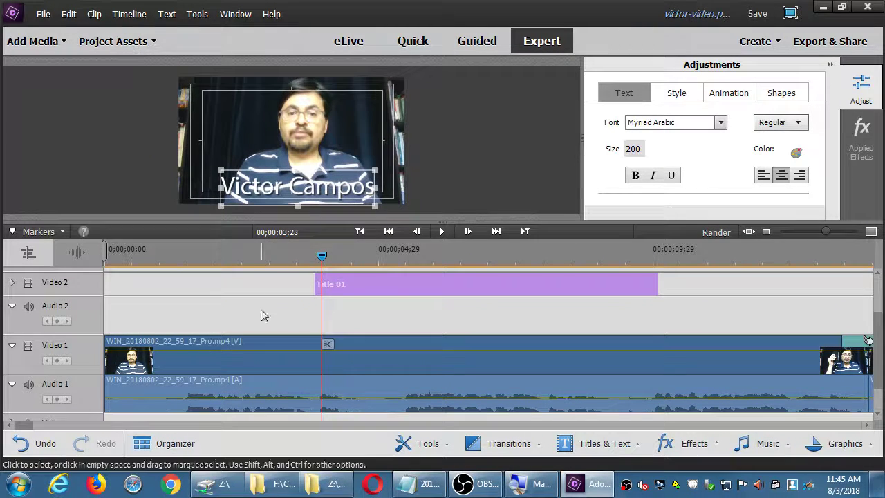
pyautogui.click(274, 255)
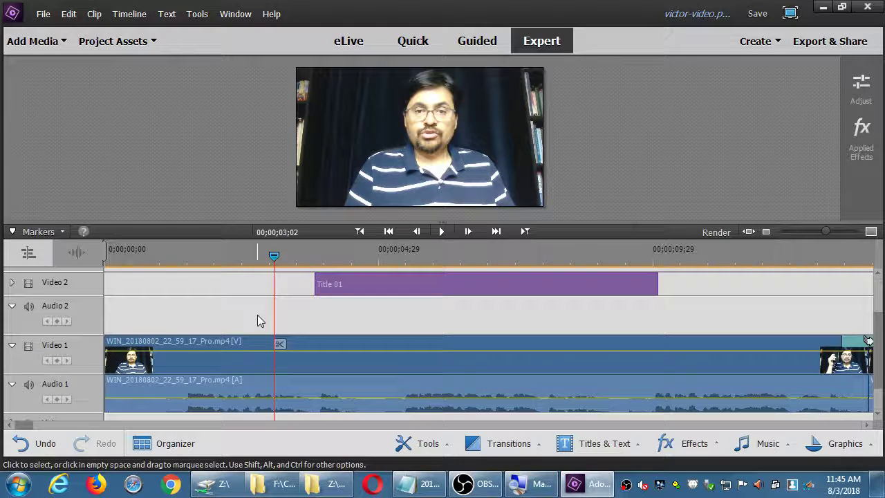
pyautogui.press('XF86AudioRaiseVolume')
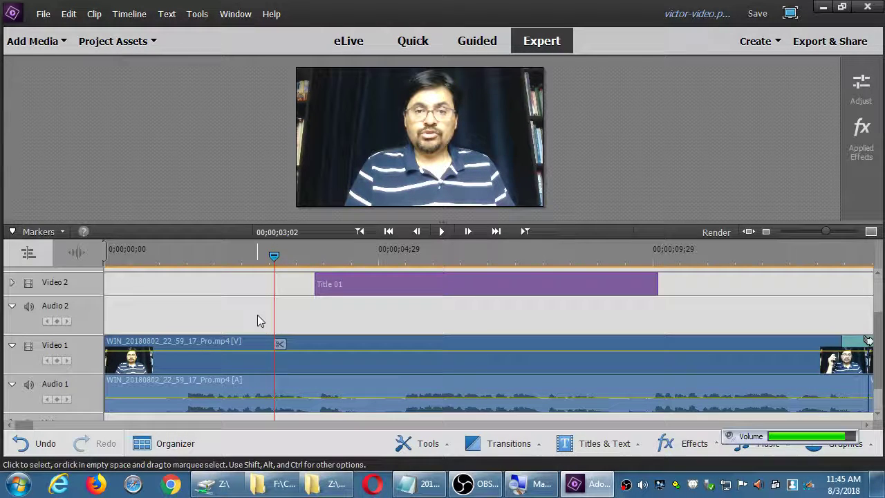
pyautogui.press('space')
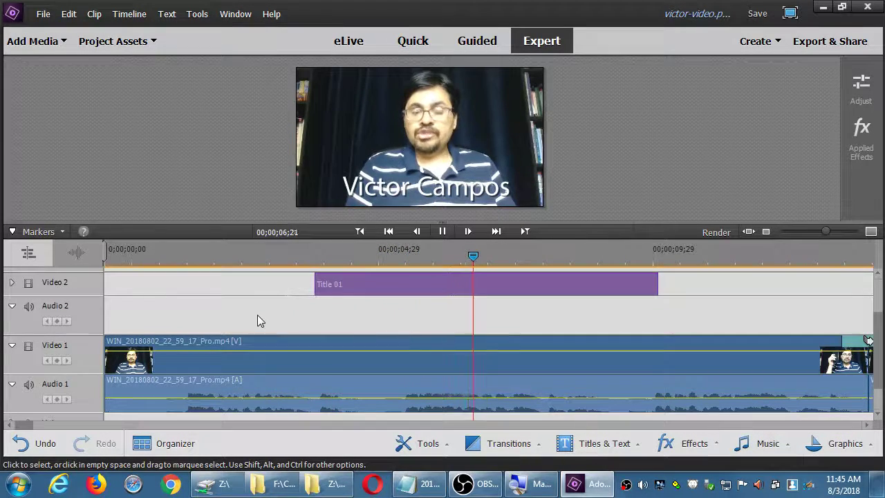
pyautogui.press('space')
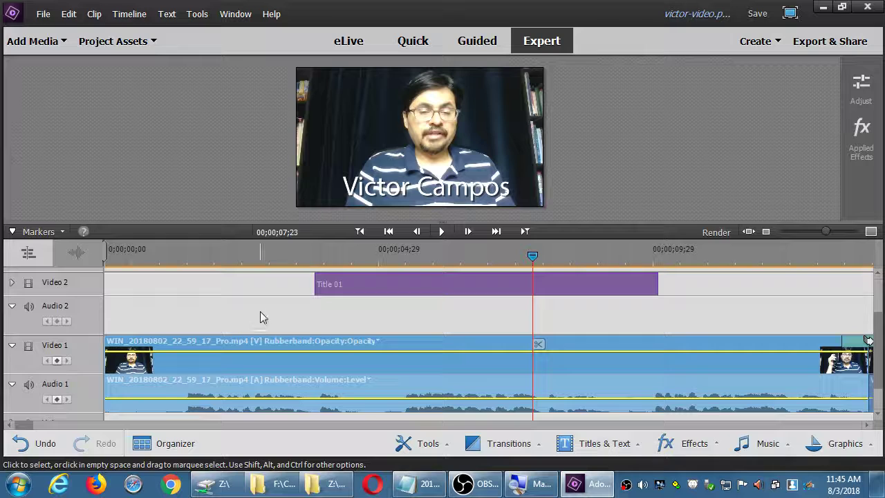
pyautogui.press('XF86AudioMute')
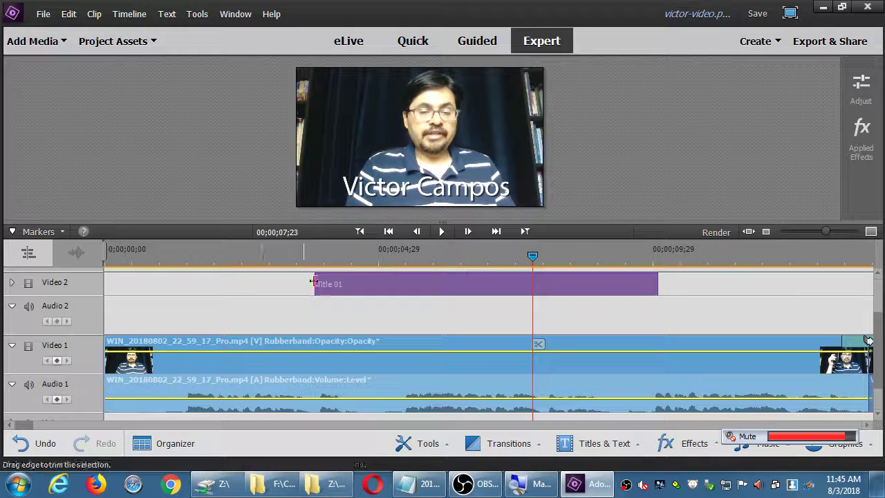
pyautogui.click(411, 312)
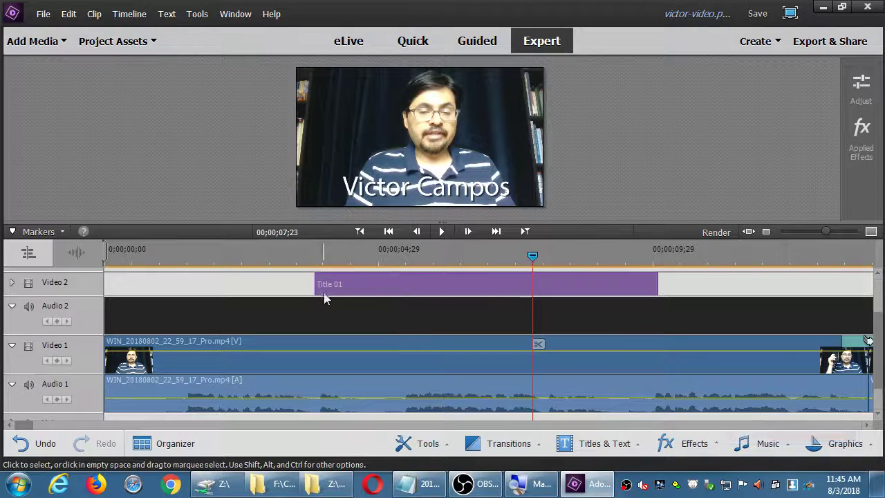
pyautogui.click(307, 284)
pyautogui.click(361, 283)
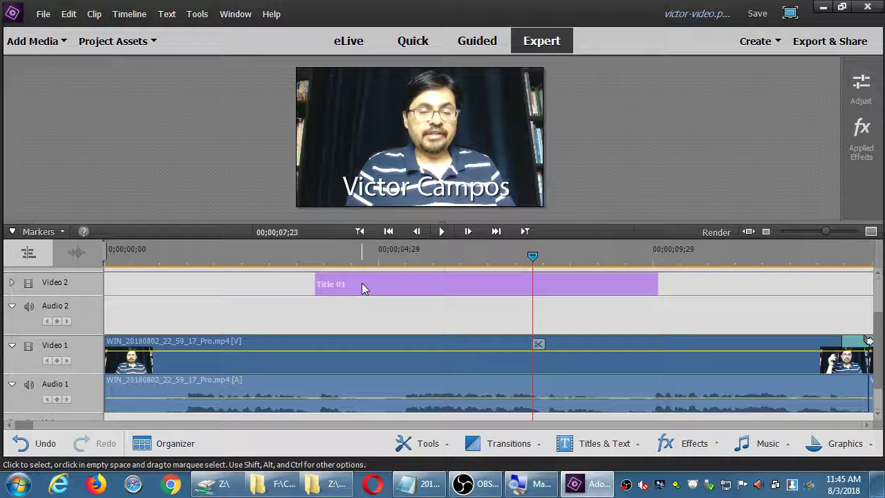
pyautogui.press('Left')
pyautogui.press('Left')
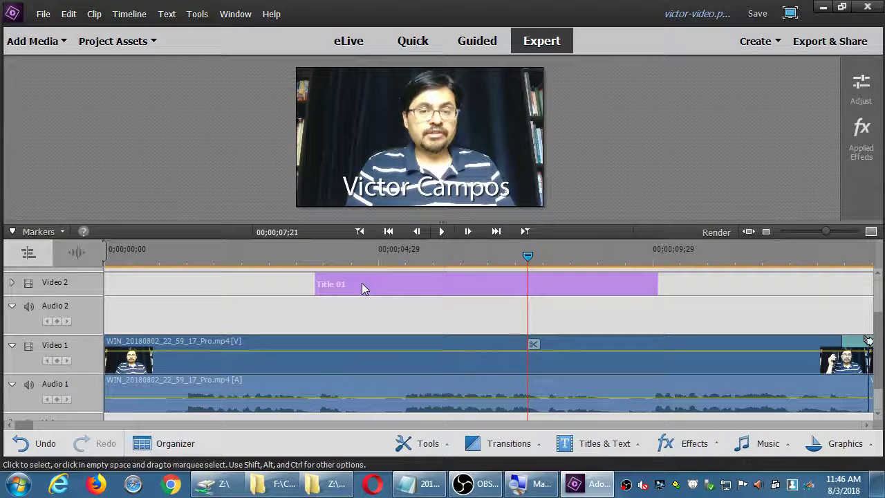
# Play back the title section, park the playhead near 5 seconds, and select Title 01
pyautogui.click(251, 269)
pyautogui.press('space')
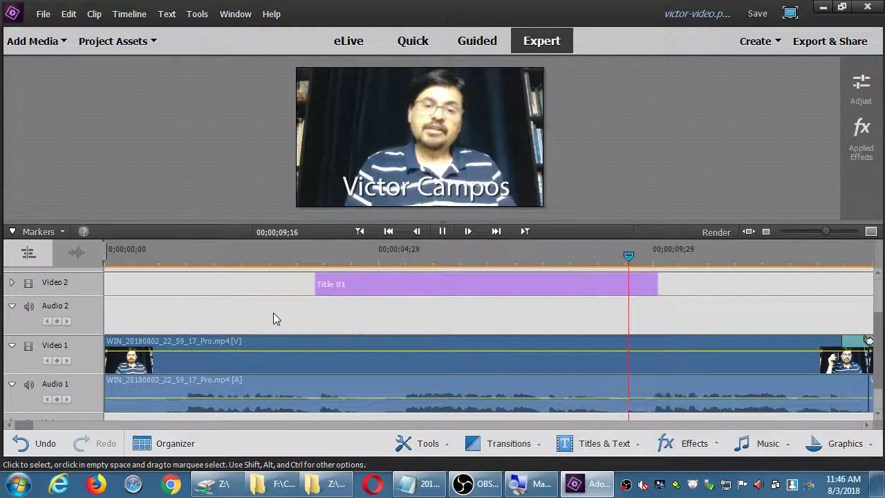
pyautogui.hotkey('ctrl', 'a')
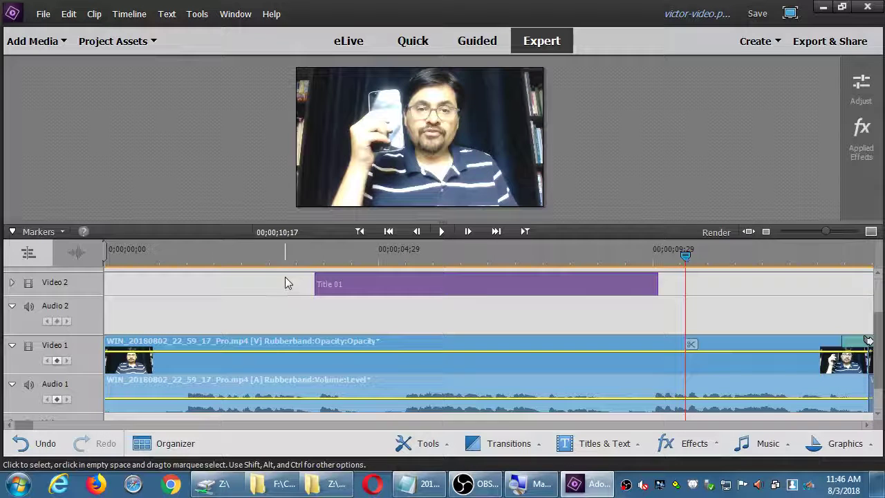
pyautogui.click(256, 256)
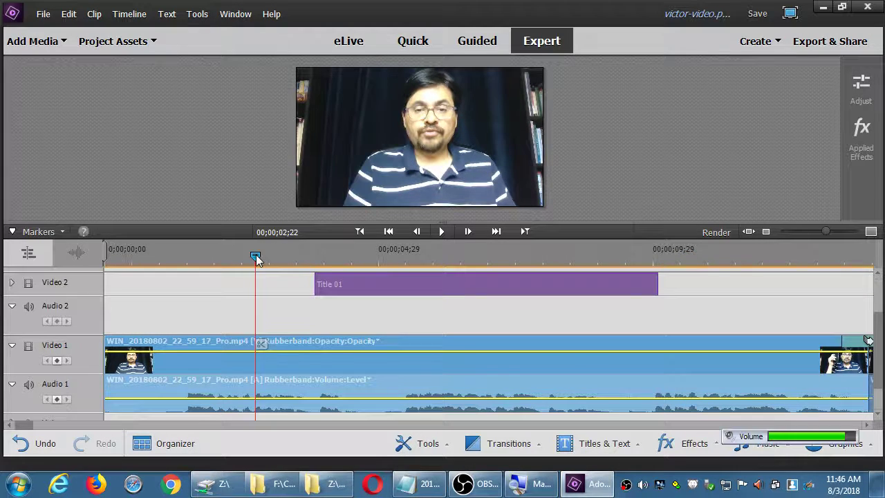
pyautogui.press('space')
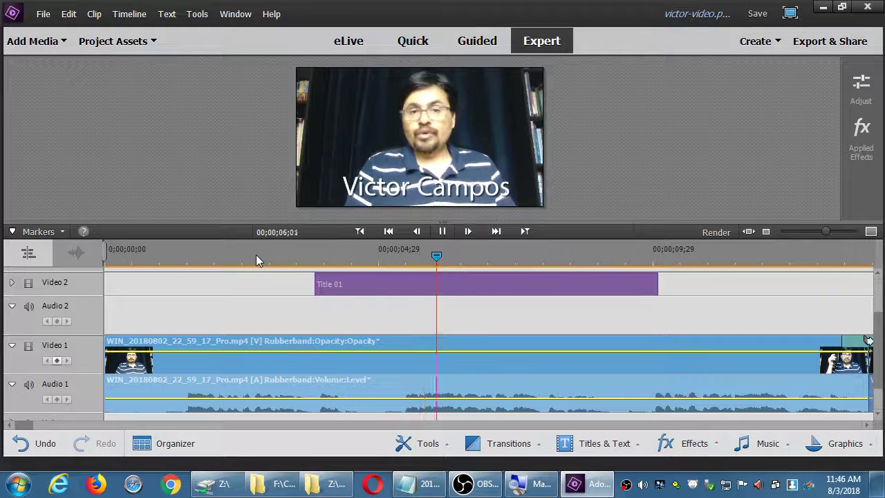
pyautogui.press('space')
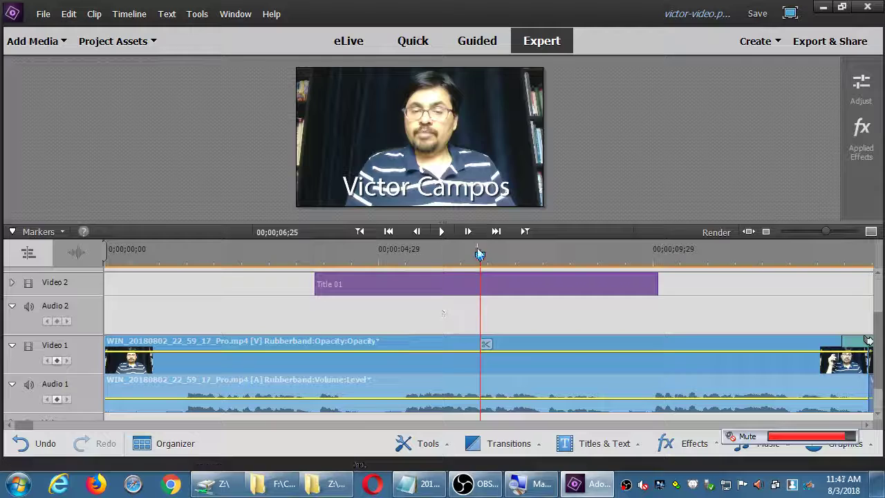
pyautogui.moveTo(480, 254); pyautogui.dragTo(412, 280)
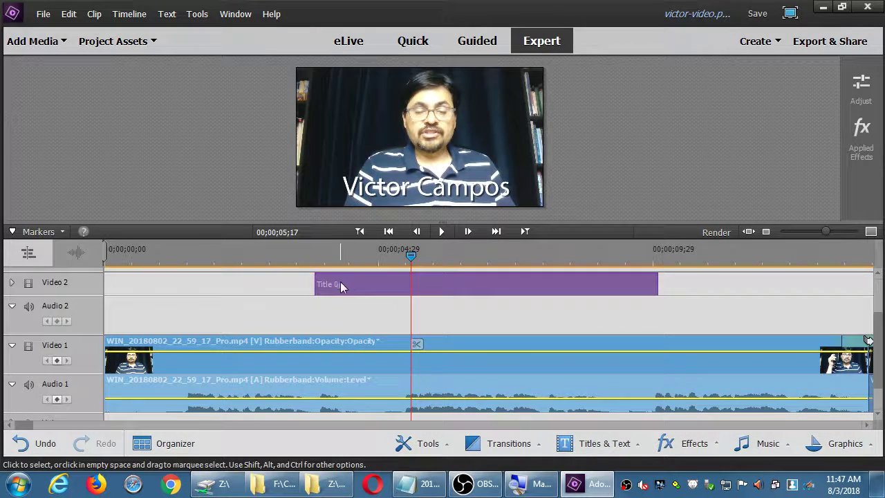
pyautogui.click(340, 284)
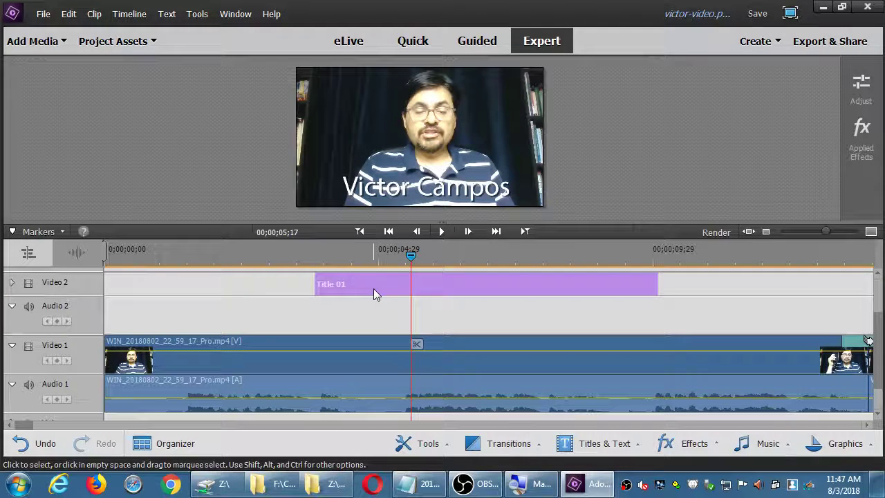
# Trim Title 01's end back to the playhead at about 5 seconds instead of splitting it
pyautogui.click(417, 345)
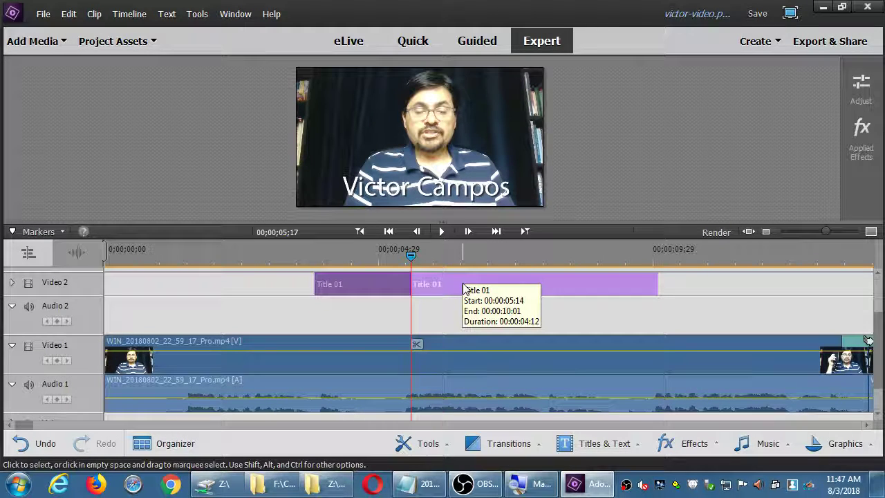
pyautogui.hotkey('ctrl', 'z')
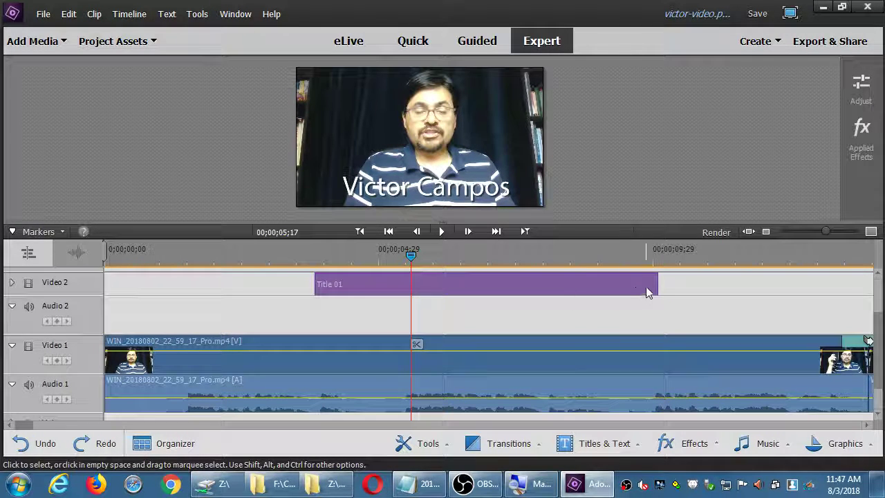
pyautogui.moveTo(654, 284); pyautogui.dragTo(410, 306)
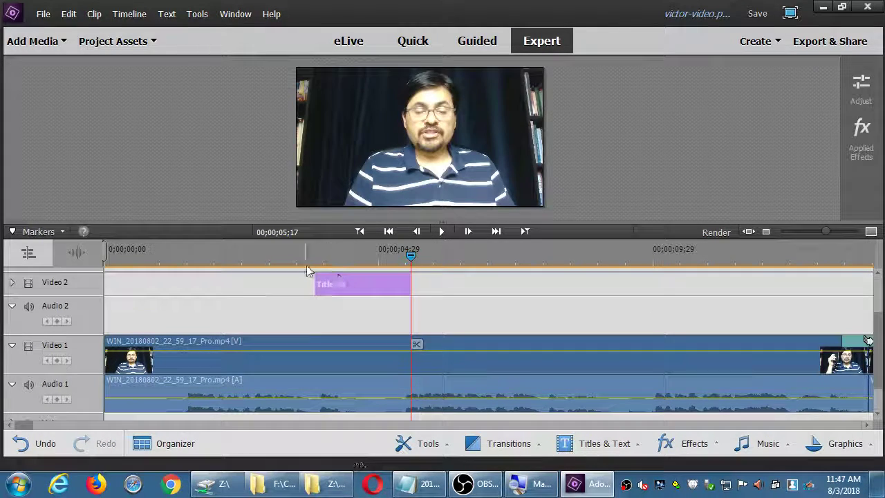
pyautogui.moveTo(413, 284); pyautogui.dragTo(524, 287)
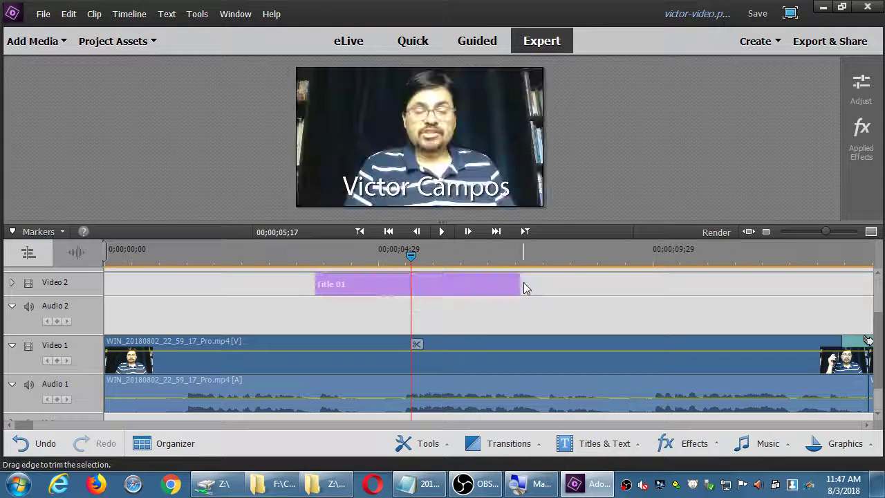
pyautogui.hotkey('ctrl', 'z')
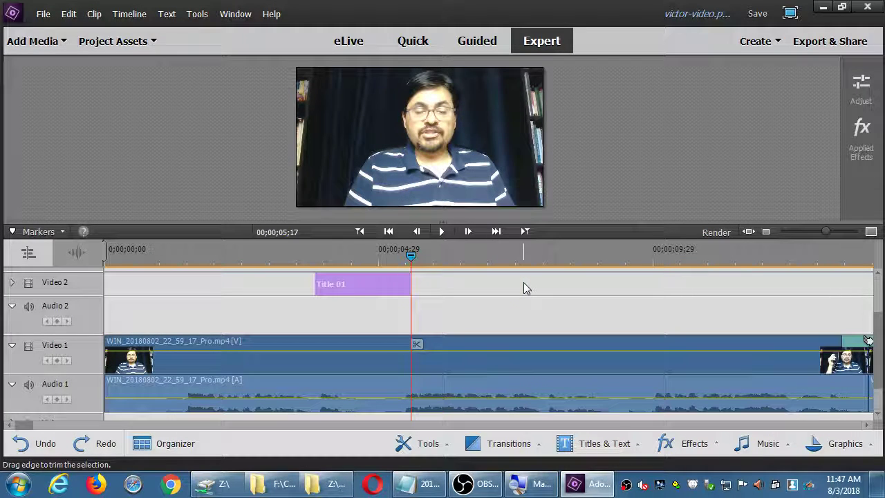
pyautogui.moveTo(315, 285); pyautogui.dragTo(258, 296)
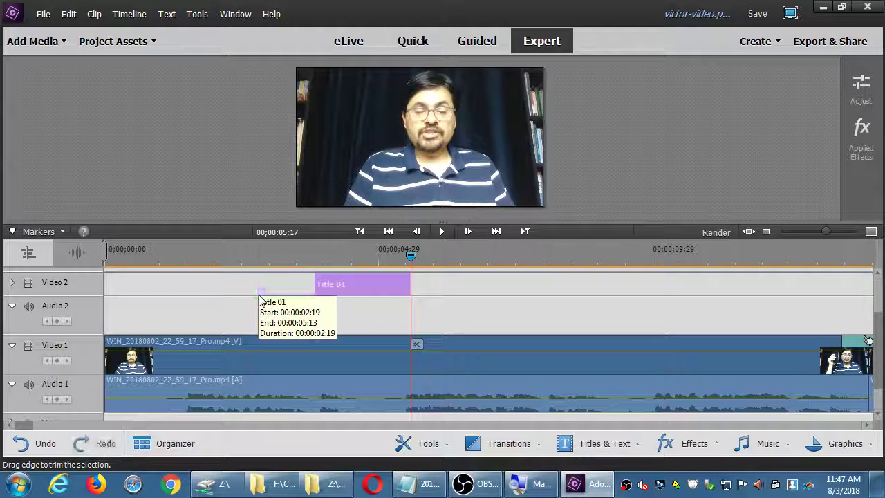
pyautogui.hotkey('ctrl', 'z')
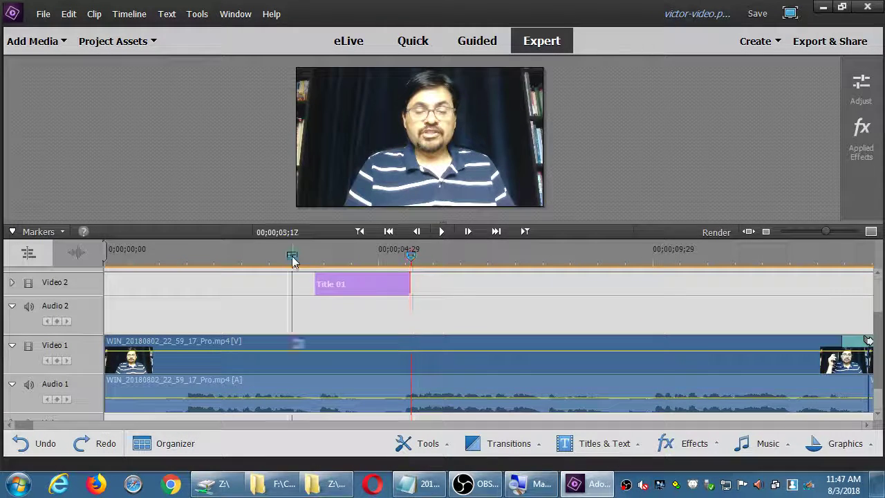
pyautogui.click(292, 257)
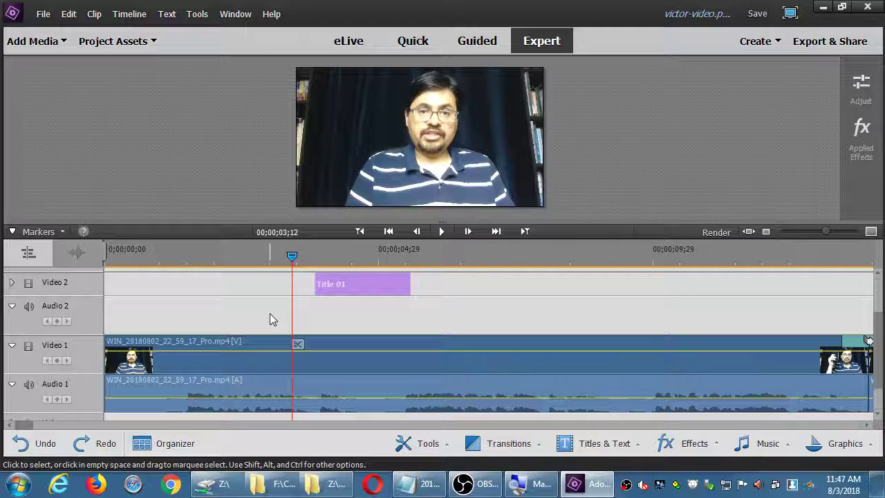
# Reopen the name title and centre its box horizontally in the frame
pyautogui.doubleClick(342, 289)
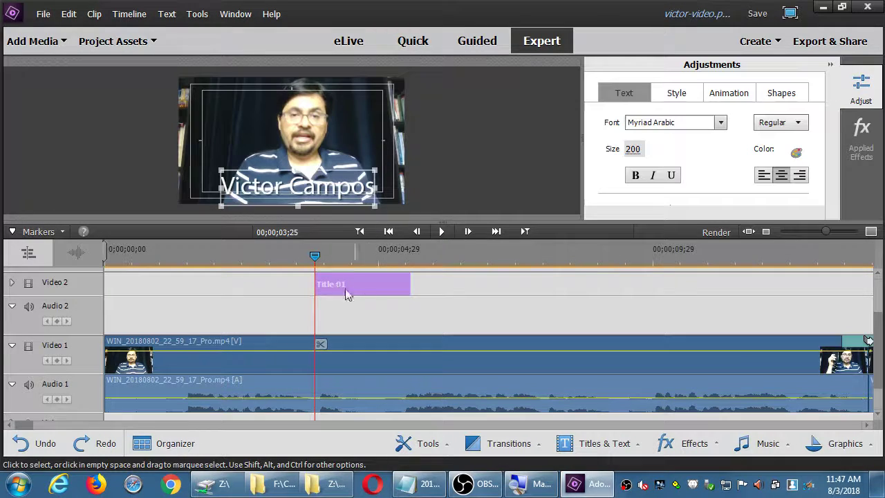
pyautogui.moveTo(693, 223); pyautogui.dragTo(703, 281)
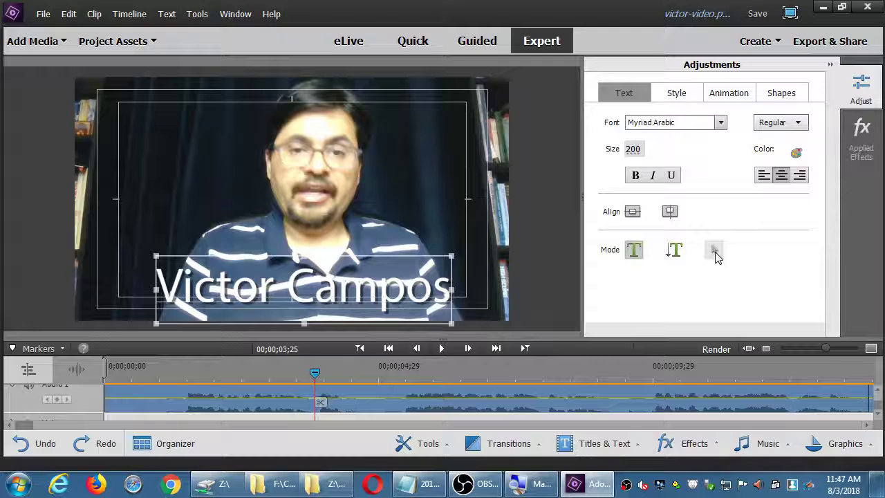
pyautogui.click(714, 252)
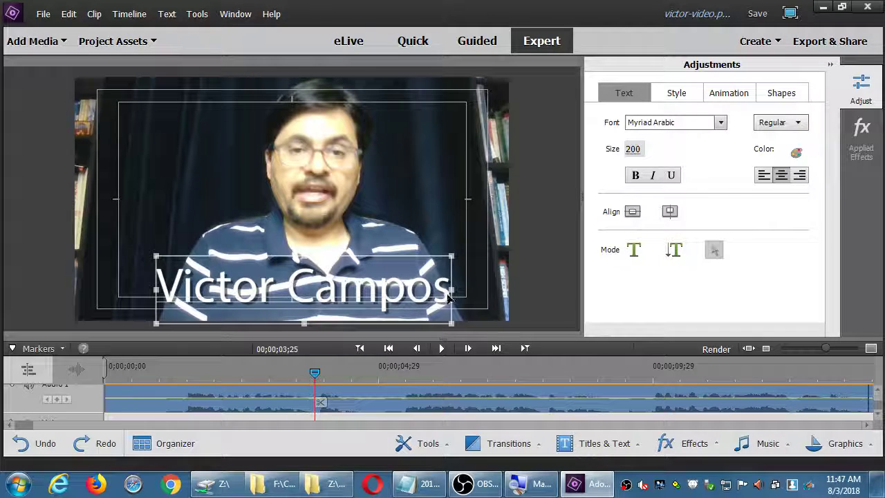
pyautogui.moveTo(448, 297)
pyautogui.mouseDown()
pyautogui.moveTo(443, 269)
pyautogui.moveTo(448, 290)
pyautogui.moveTo(456, 289)
pyautogui.mouseUp()
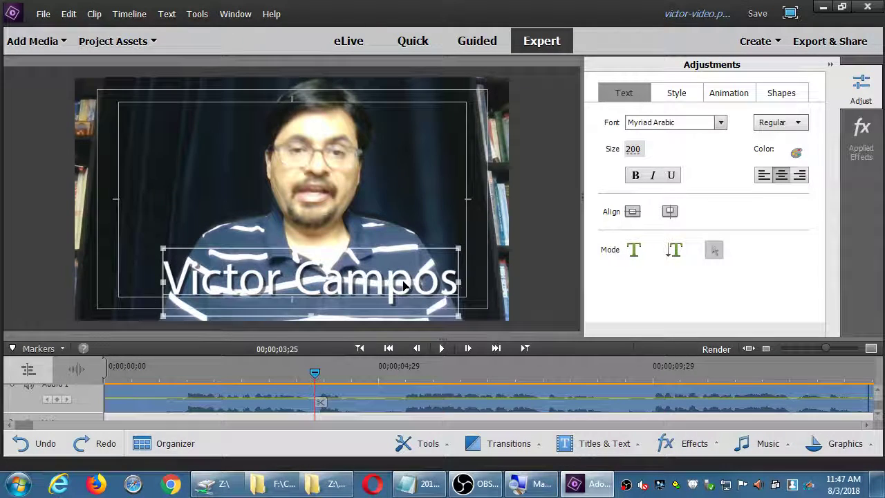
pyautogui.click(633, 211)
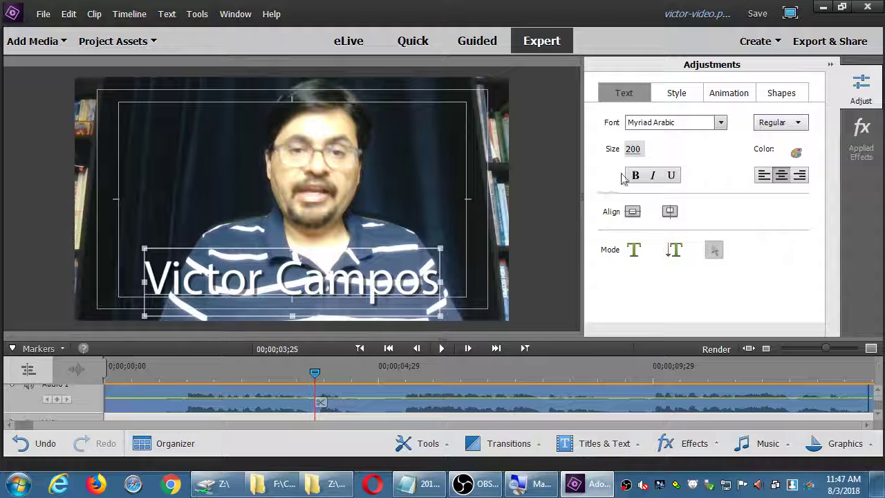
pyautogui.click(172, 380)
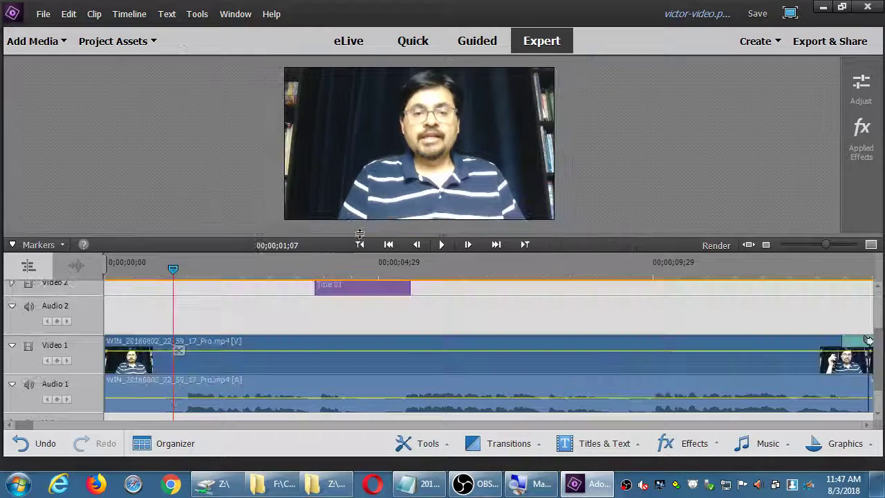
# Collapse the empty Audio 2 track, play back the title section, and save the project
pyautogui.click(11, 306)
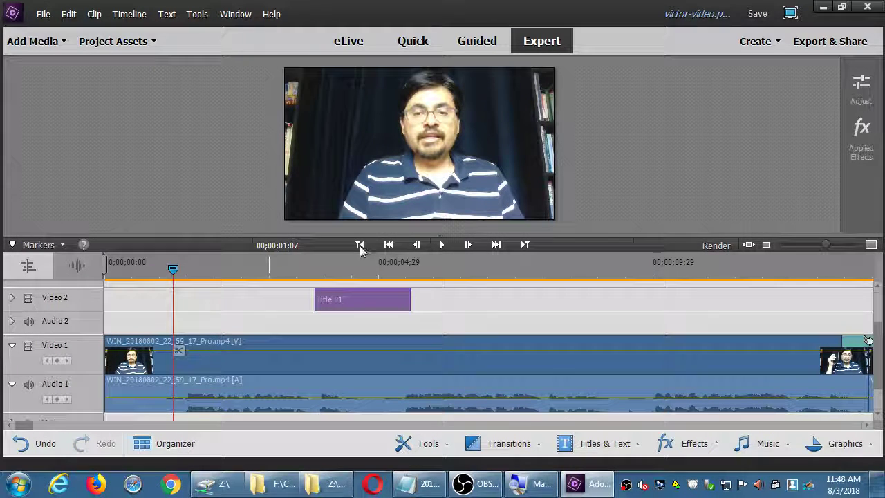
pyautogui.click(280, 269)
pyautogui.press('XF86AudioRaiseVolume')
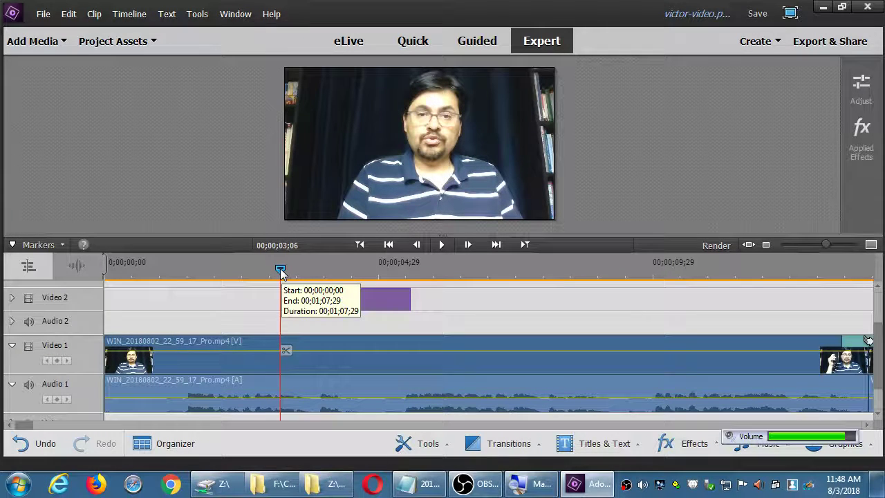
pyautogui.press('space')
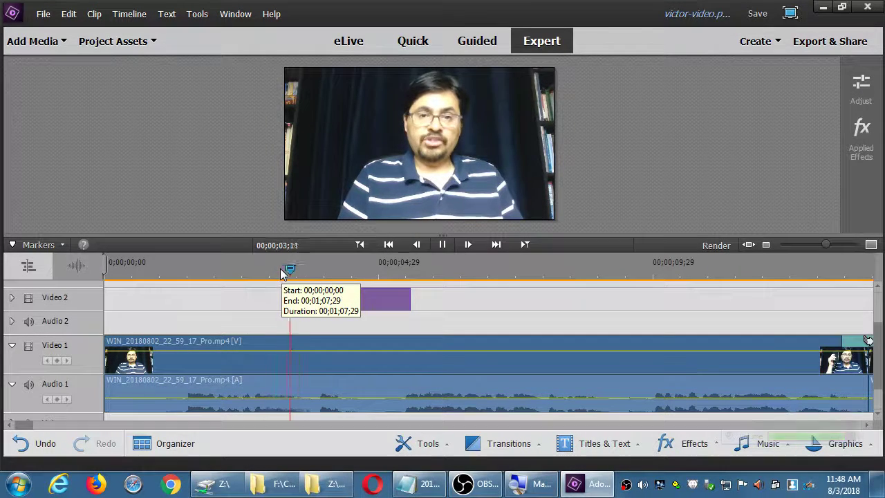
pyautogui.click(256, 363)
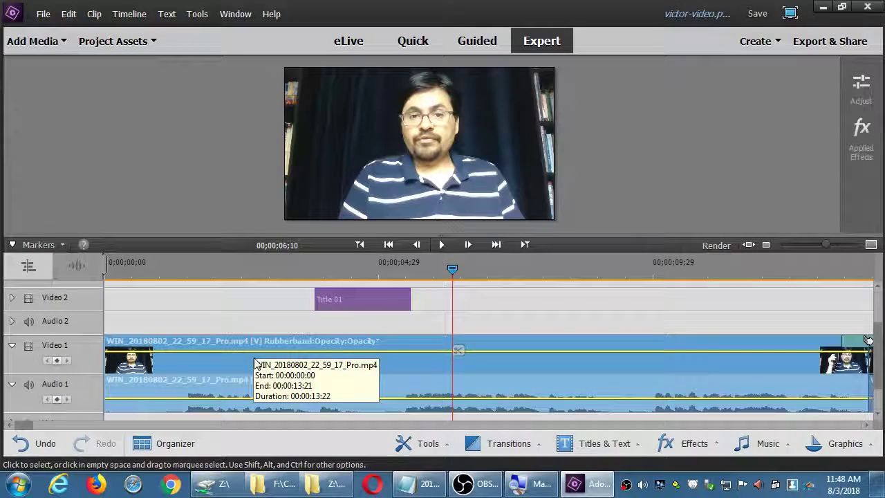
pyautogui.hotkey('ctrl', 's')
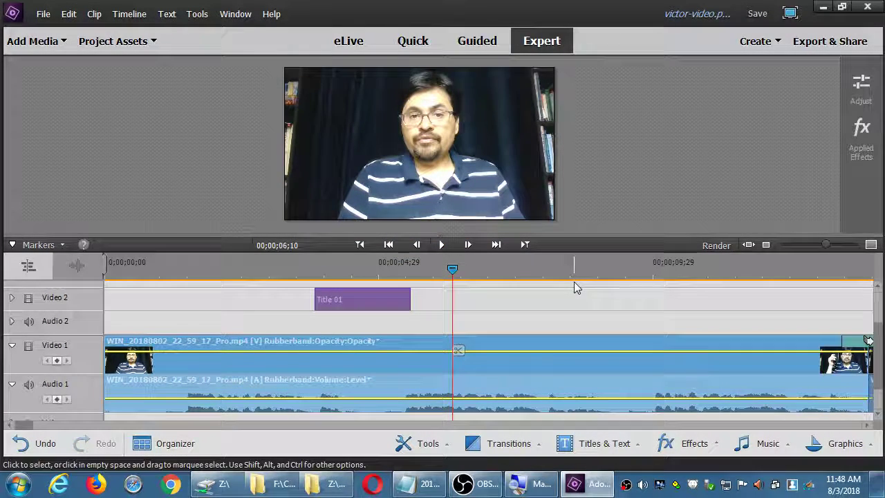
pyautogui.press('space')
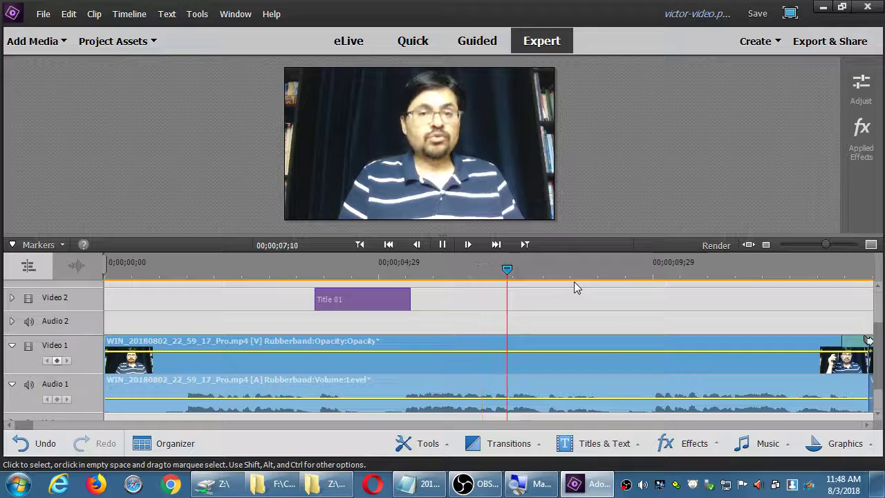
# Zoom out to the whole sequence, stop playback, and save the project
pyautogui.press('-')
pyautogui.press('-')
pyautogui.press('-')
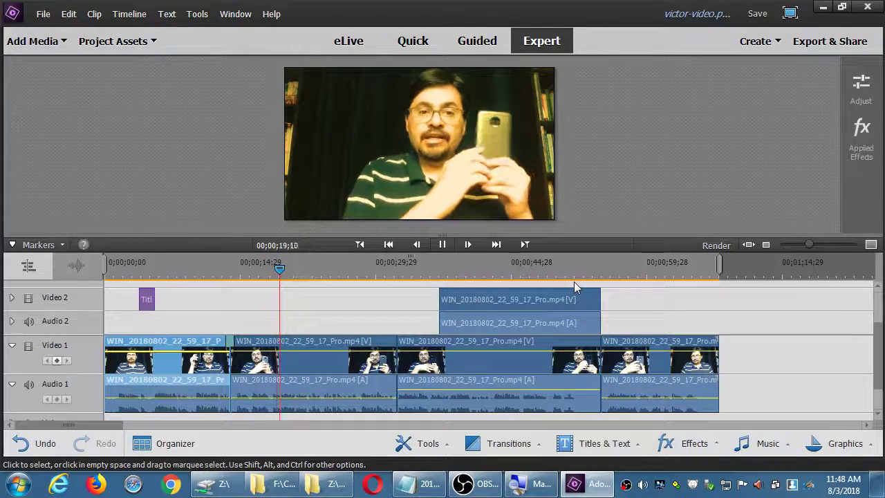
pyautogui.press('space')
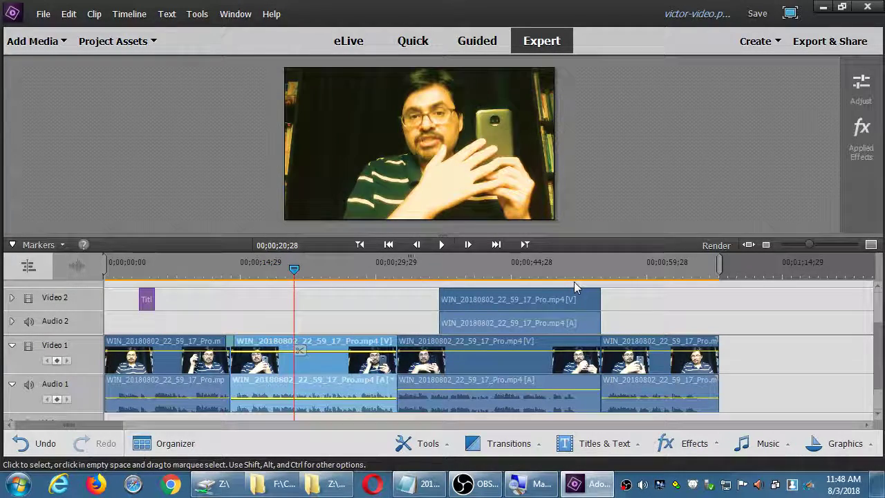
pyautogui.hotkey('ctrl', 's')
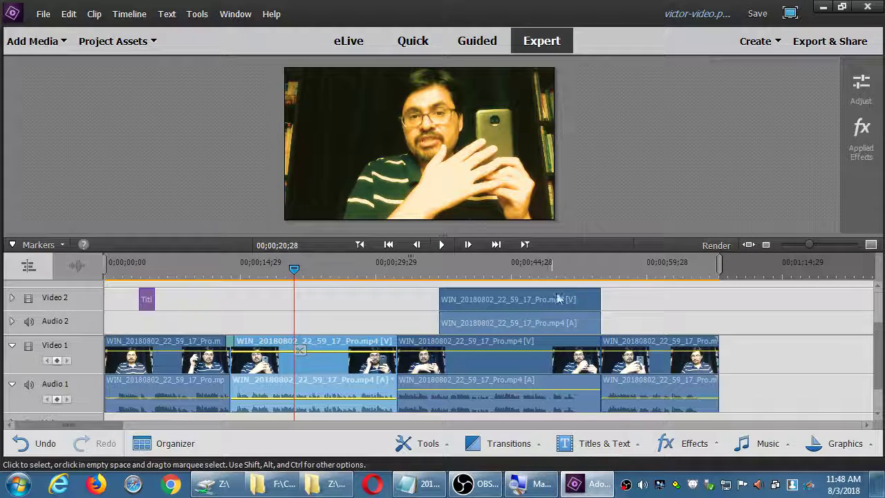
# Preview footage from about 33 seconds and from 57;16 to 1;01;15, then zoom in
pyautogui.click(405, 273)
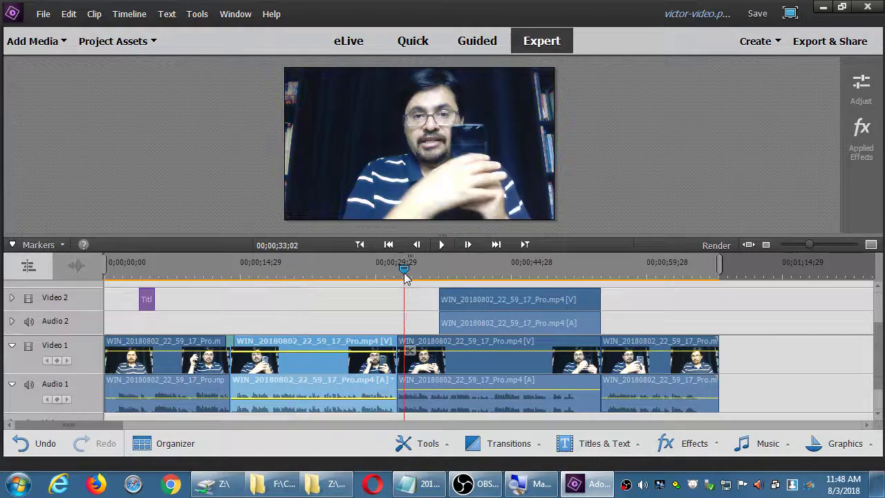
pyautogui.press('space')
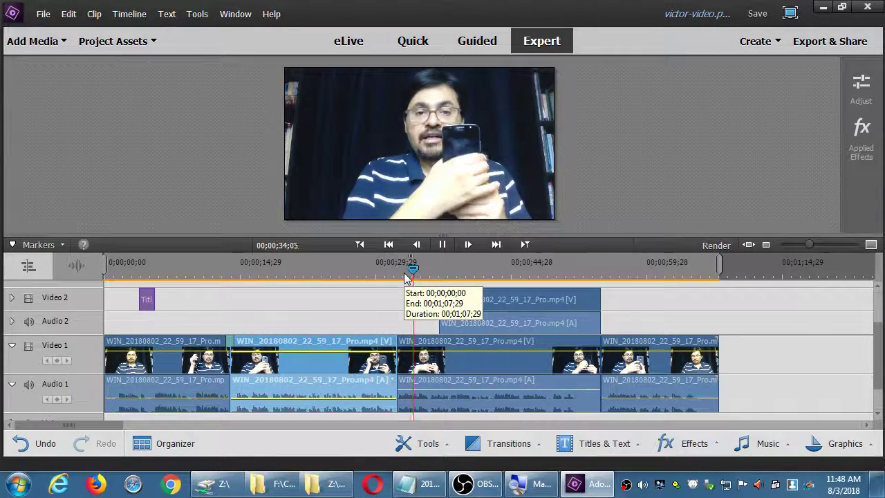
pyautogui.press('space')
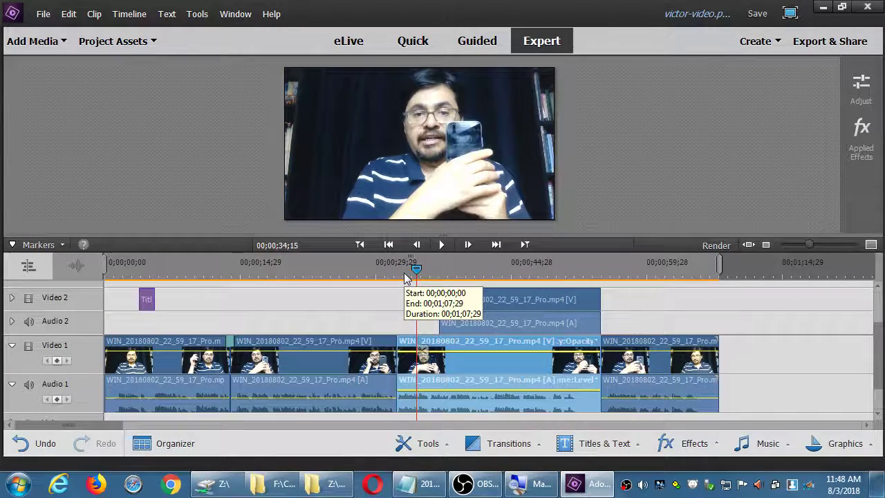
pyautogui.click(662, 269)
pyautogui.press('space')
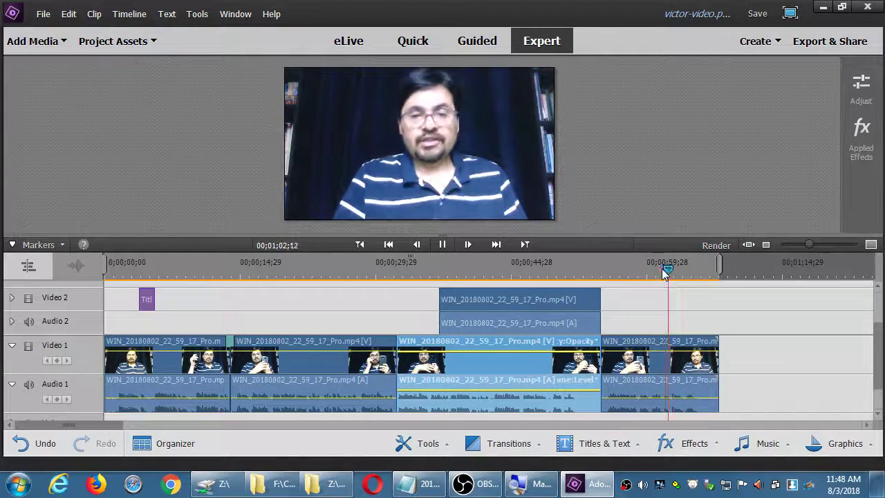
pyautogui.press('space')
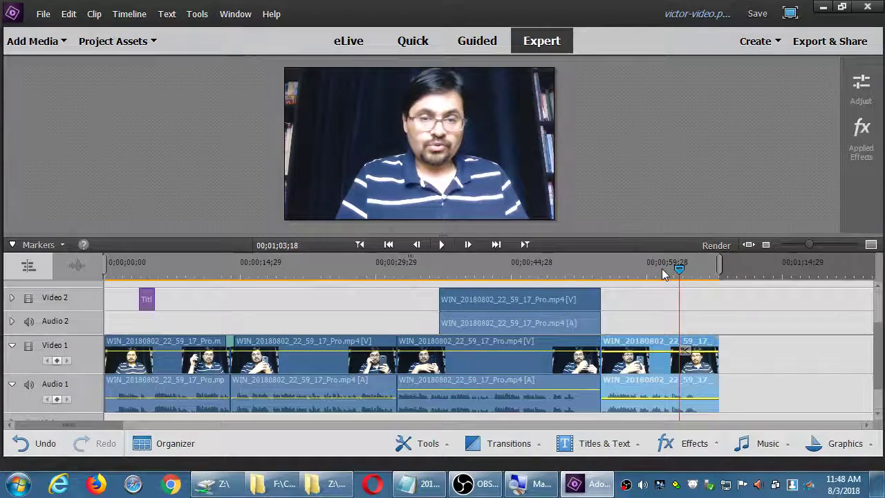
pyautogui.click(625, 271)
pyautogui.press('space')
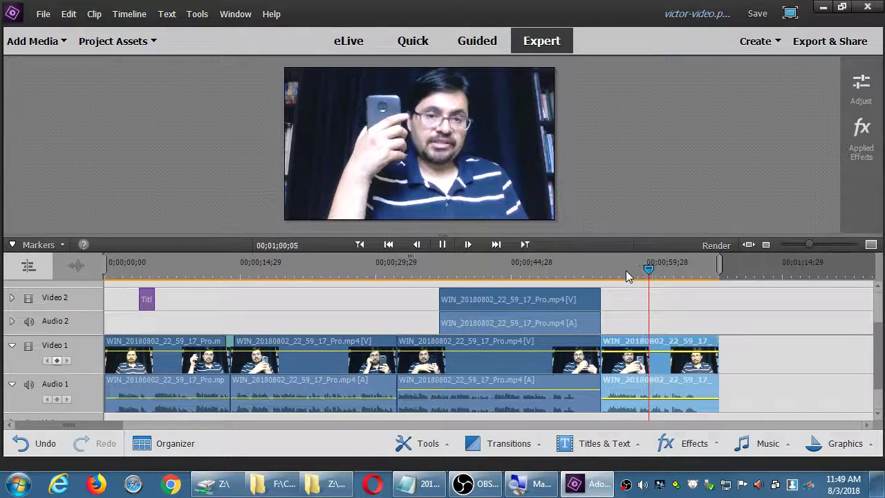
pyautogui.press('space')
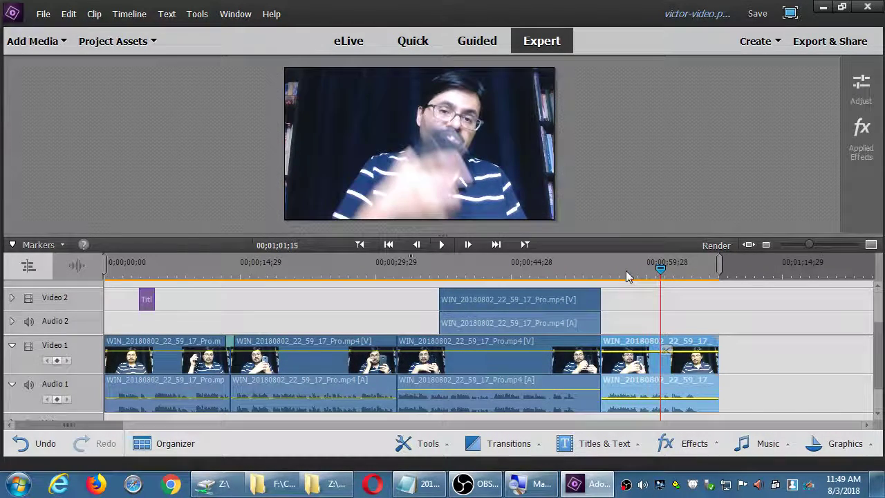
pyautogui.press('=')
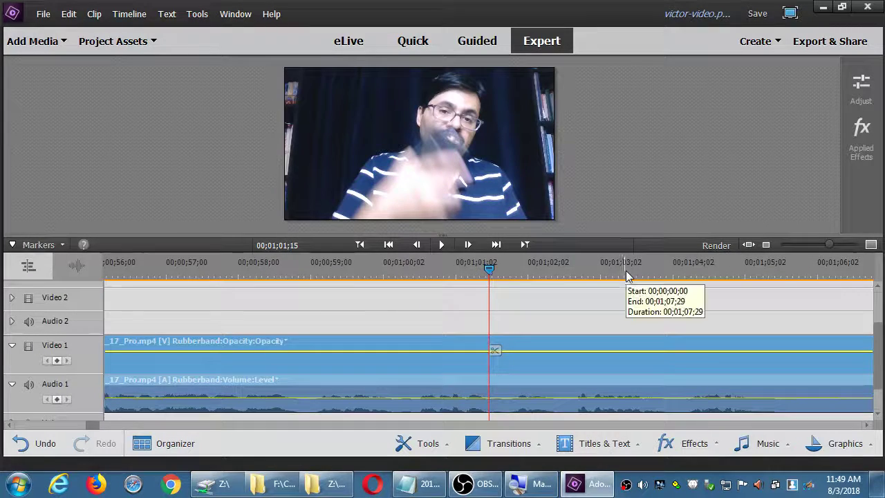
# Scrub the playhead back to 00;01;00;13 in the last Video 1 clip, zooming to check the spot
pyautogui.moveTo(491, 269); pyautogui.dragTo(413, 274)
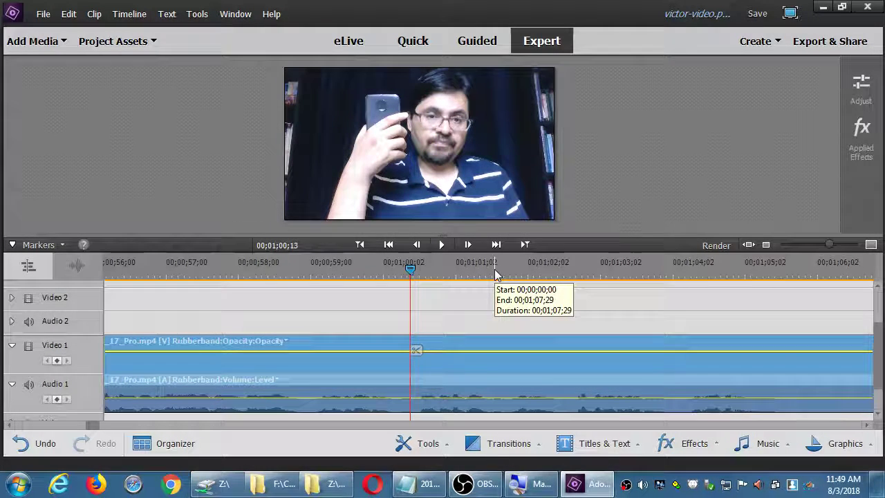
pyautogui.press('-')
pyautogui.press('-')
pyautogui.press('-')
pyautogui.press('-')
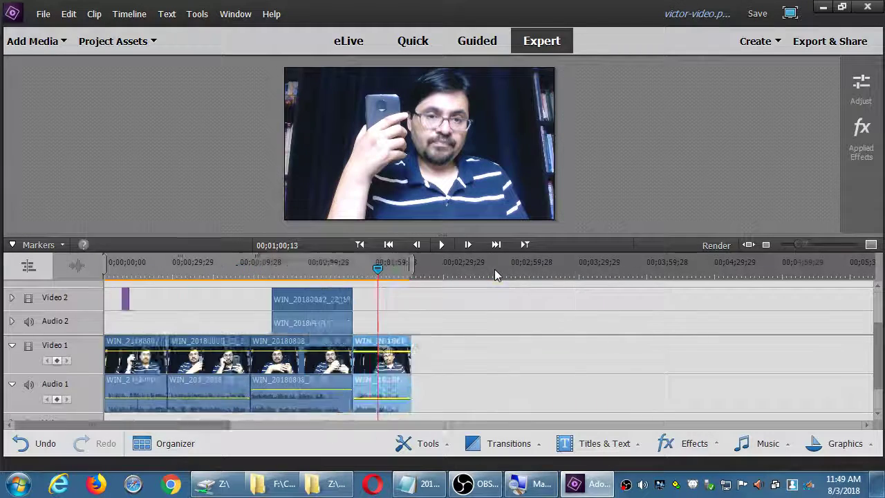
pyautogui.press('=')
pyautogui.press('=')
pyautogui.press('-')
pyautogui.press('-')
pyautogui.press('-')
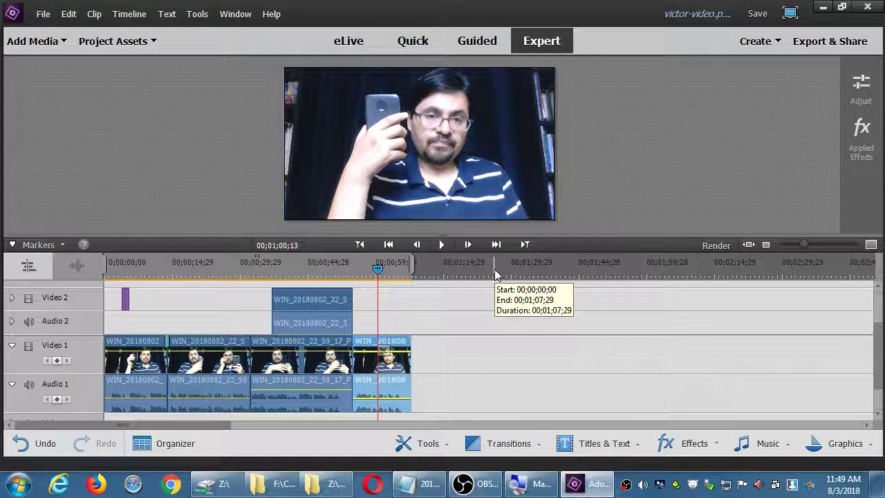
pyautogui.press('-')
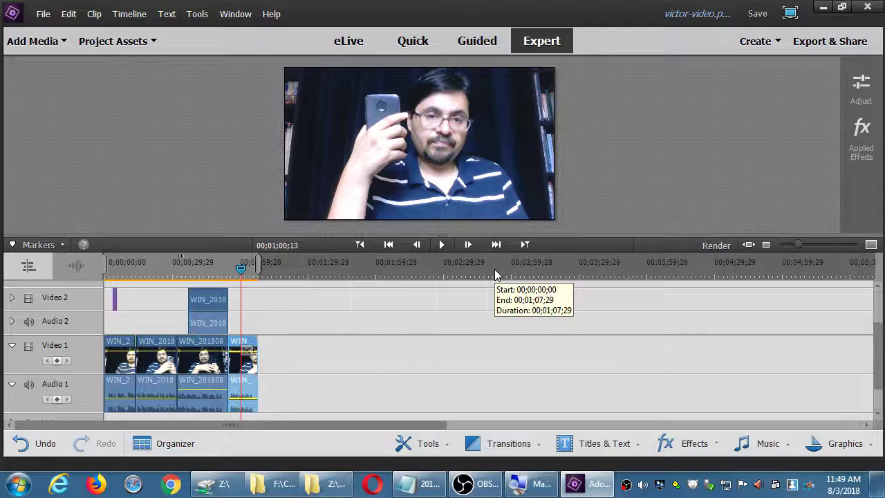
pyautogui.press('=')
pyautogui.press('=')
pyautogui.press('=')
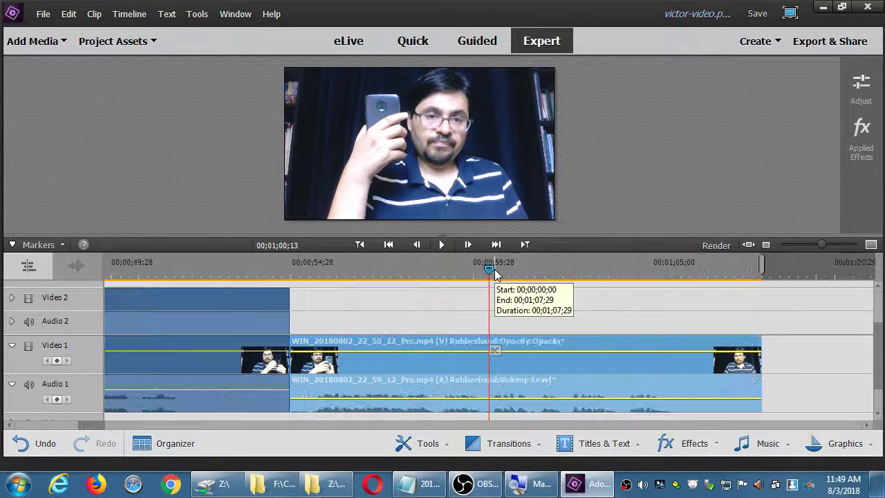
pyautogui.press('-')
pyautogui.press('-')
pyautogui.press('-')
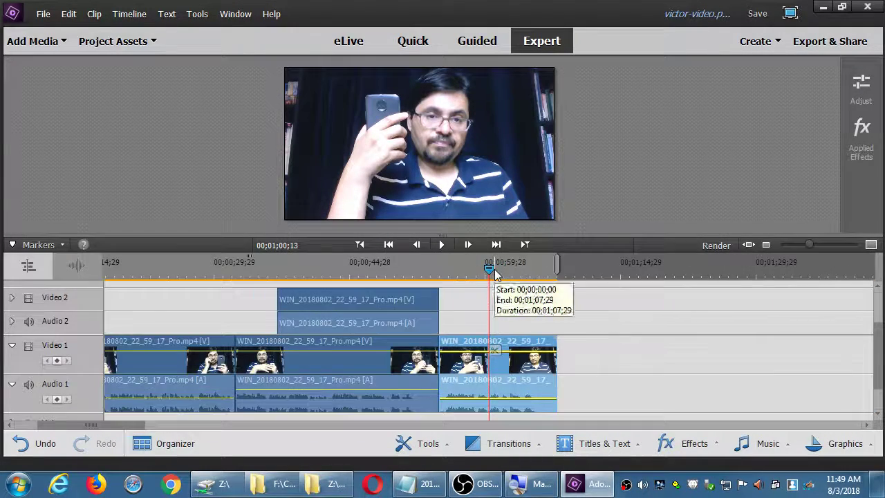
pyautogui.press('=')
pyautogui.press('=')
pyautogui.press('=')
pyautogui.press('=')
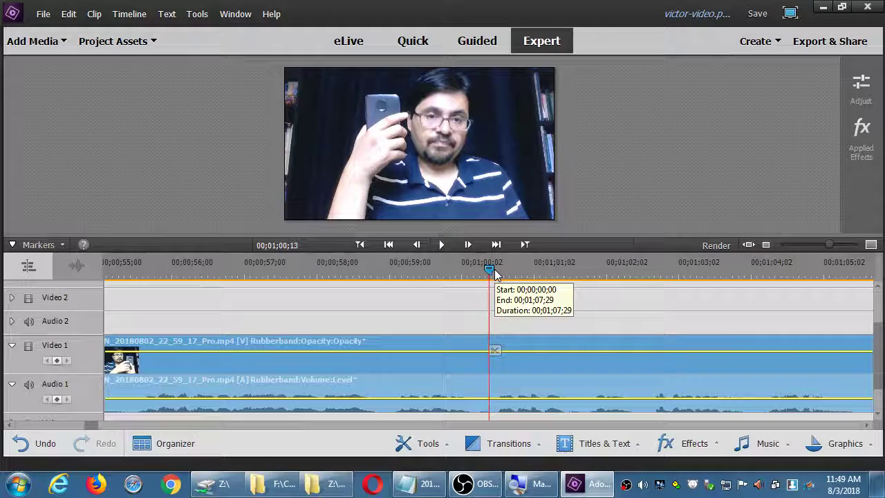
pyautogui.press('-')
pyautogui.press('-')
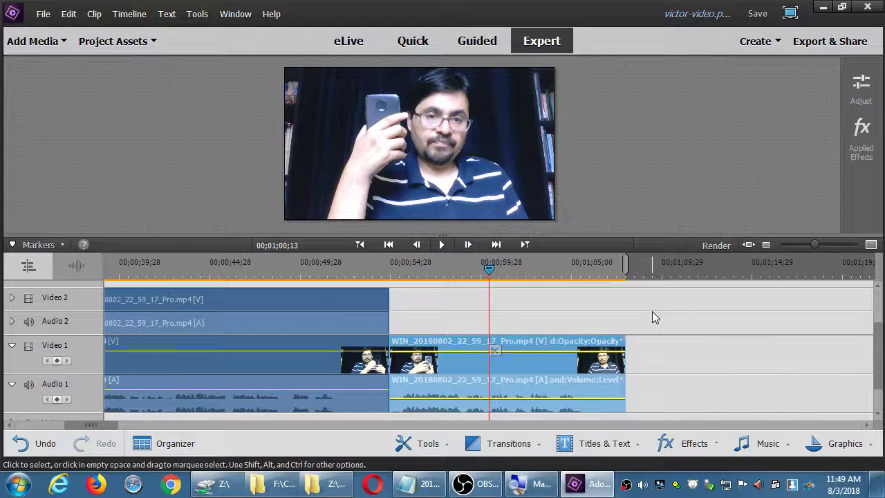
pyautogui.press('=')
pyautogui.press('=')
pyautogui.press('-')
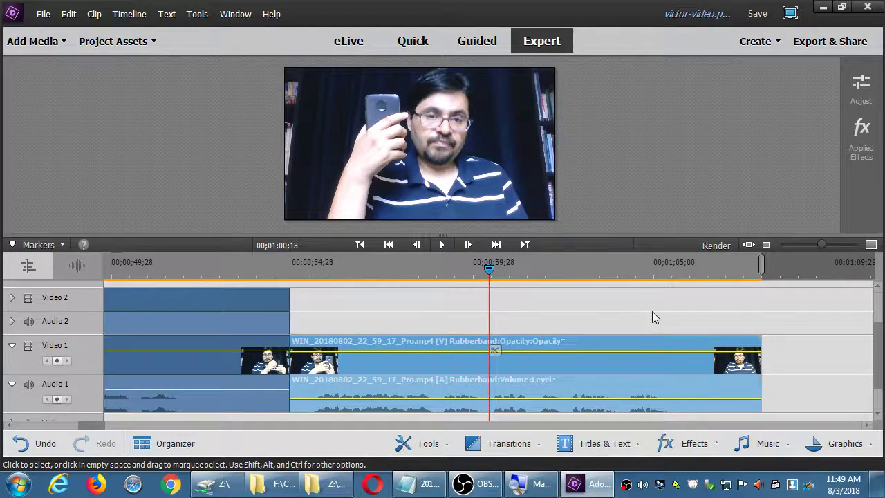
pyautogui.press('-')
pyautogui.press('-')
pyautogui.press('-')
pyautogui.press('=')
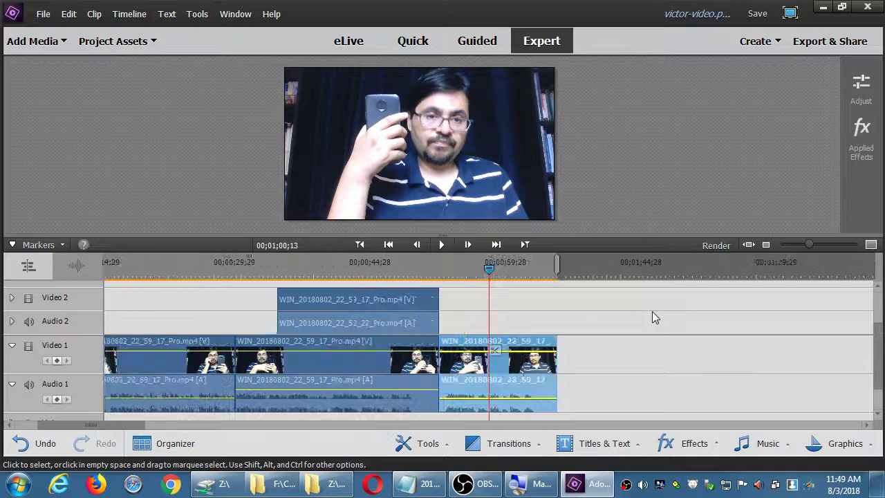
pyautogui.press('=')
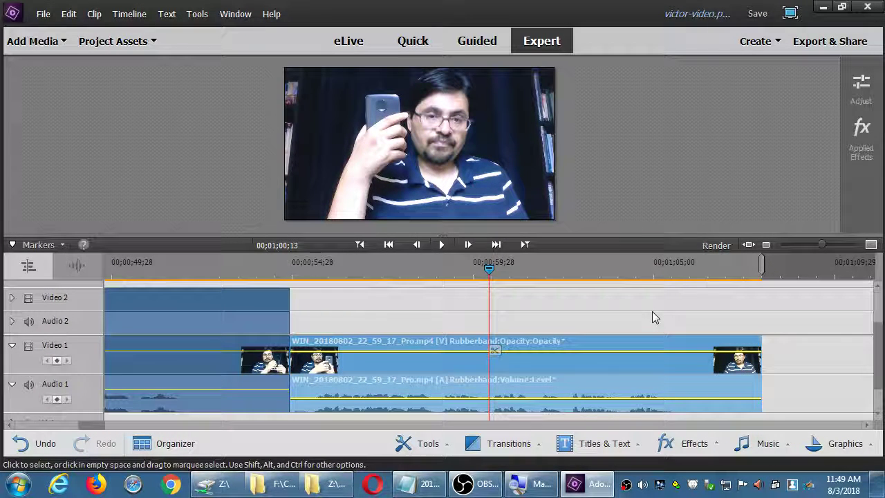
pyautogui.press('-')
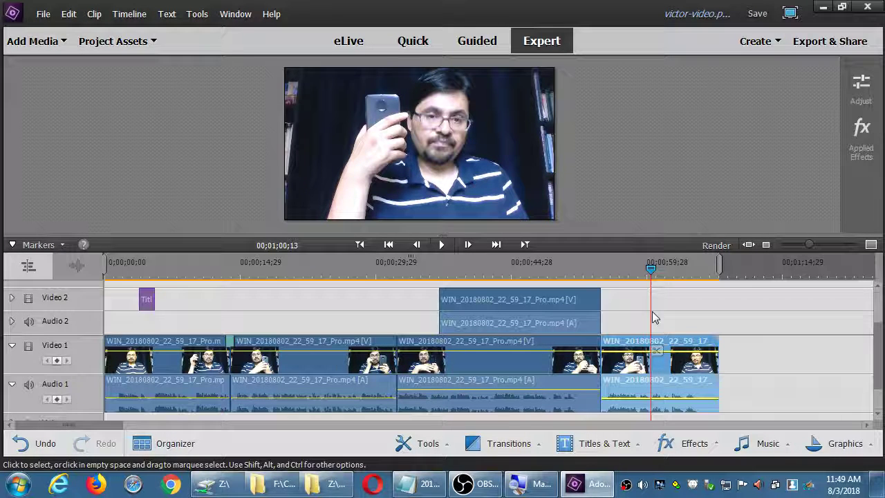
pyautogui.press('=')
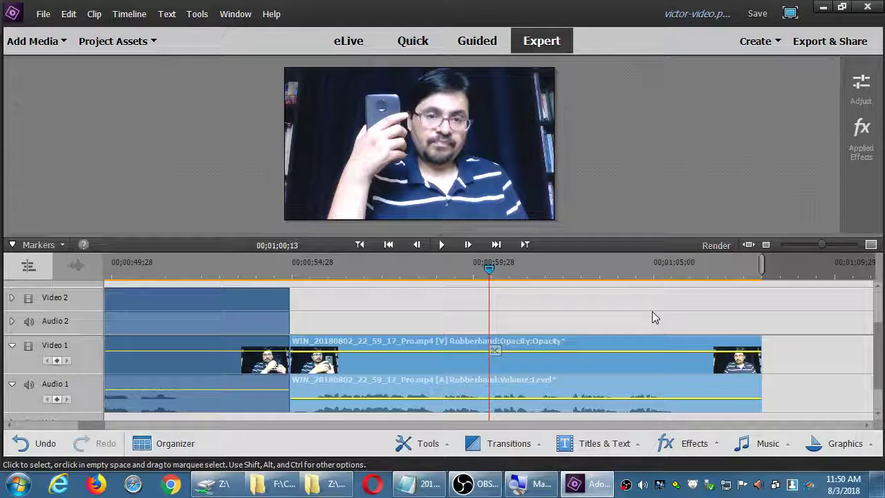
pyautogui.press('-')
pyautogui.press('=')
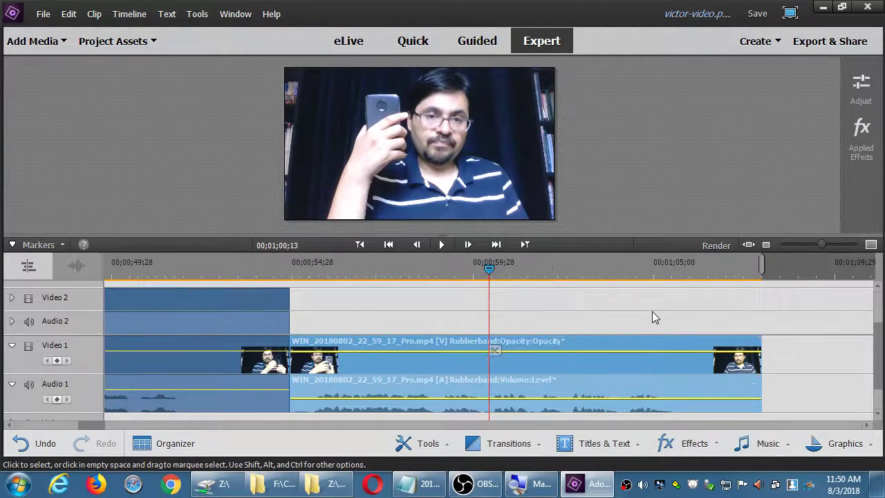
pyautogui.press('-')
pyautogui.press('=')
pyautogui.press('-')
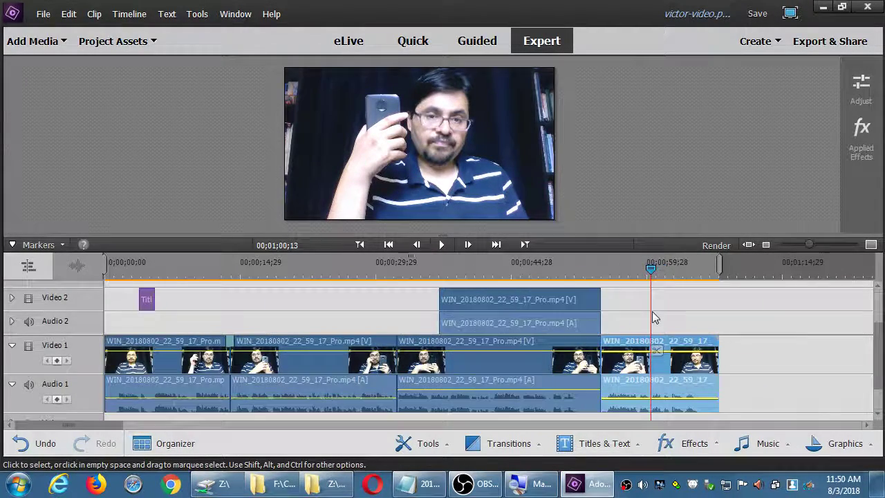
pyautogui.press('-')
pyautogui.press('=')
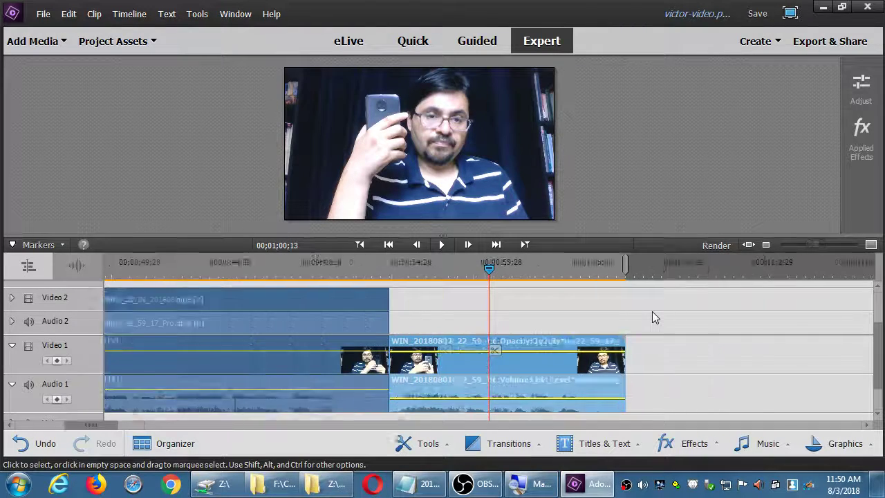
pyautogui.press('=')
pyautogui.press('-')
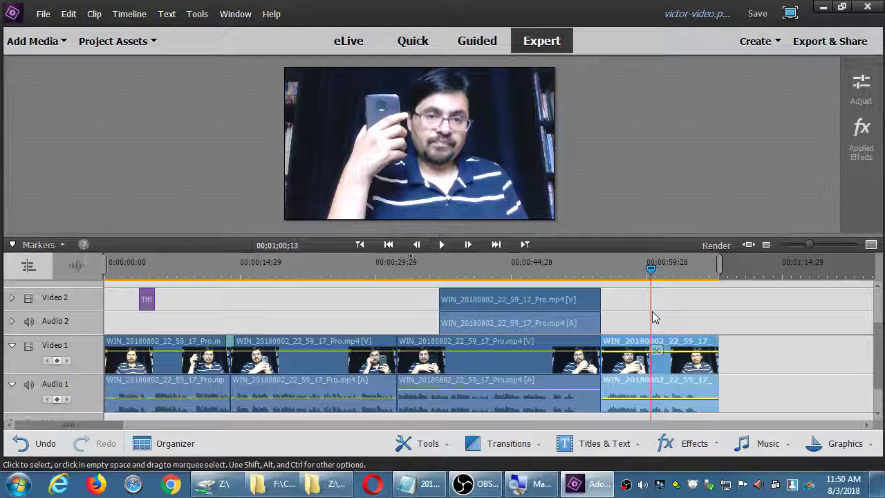
pyautogui.press('=')
pyautogui.press('=')
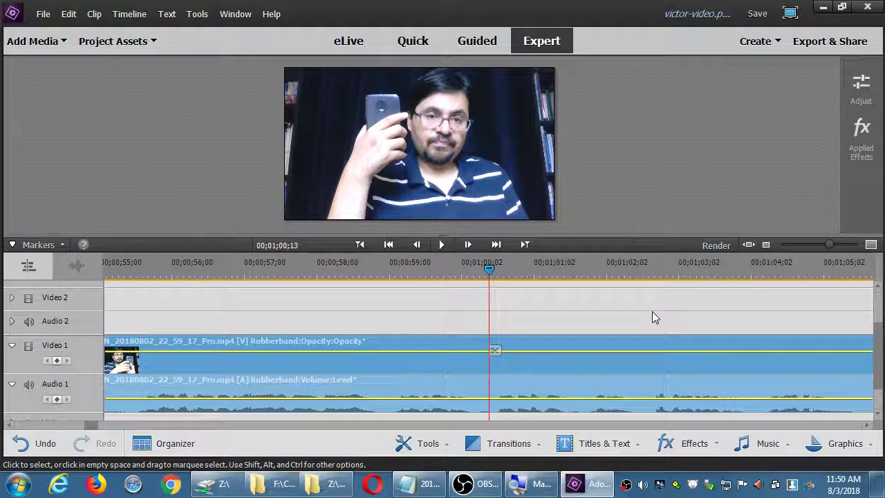
# Play the footage around the one-minute mark, replaying from about 1;00;10 and 1;00;00
pyautogui.press('space')
pyautogui.press('space')
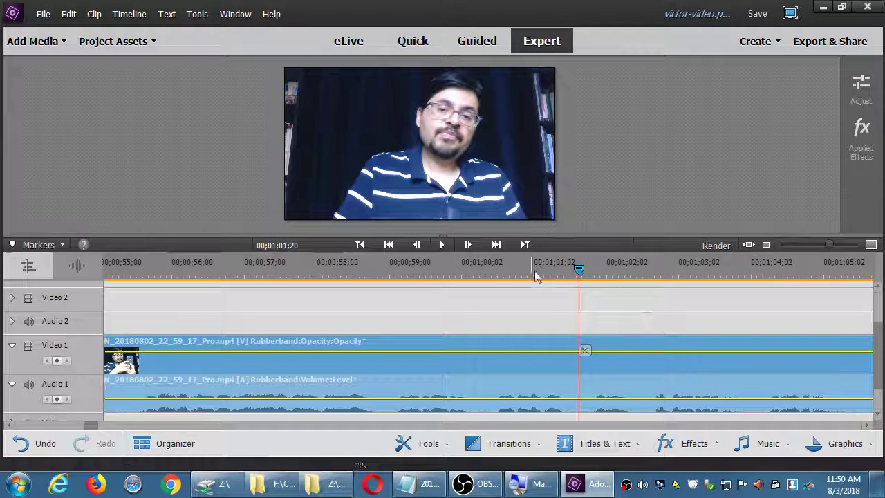
pyautogui.click(484, 278)
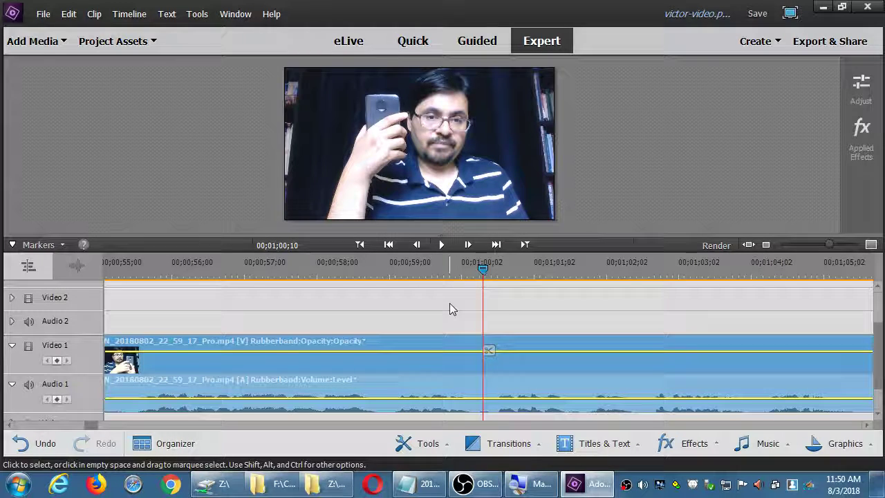
pyautogui.press('space')
pyautogui.press('space')
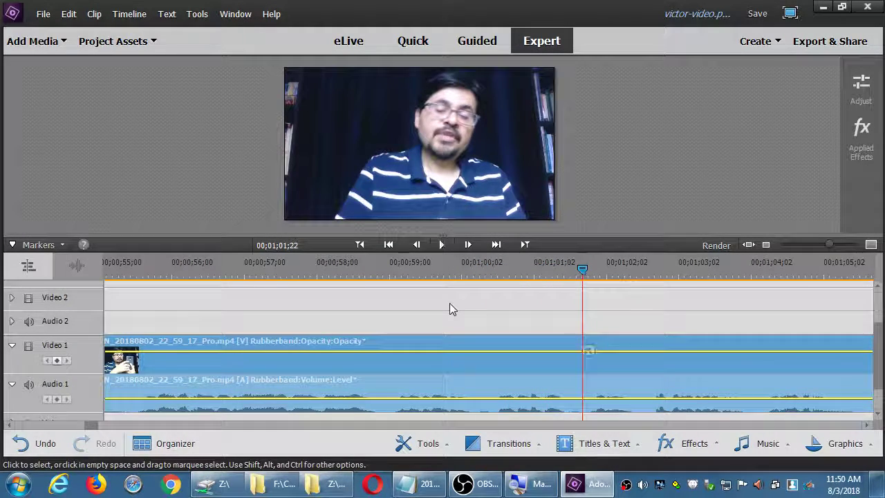
pyautogui.click(472, 272)
pyautogui.press('space')
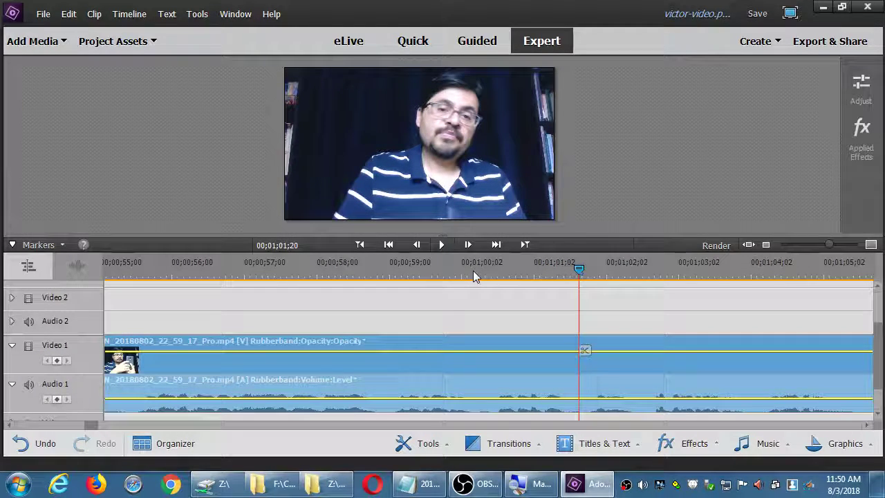
# Step frame by frame with the arrow keys to land on 00;01;00;12
pyautogui.press('Left')
pyautogui.press('Left')
pyautogui.press('Left')
pyautogui.press('Left')
pyautogui.press('Left')
pyautogui.press('Left')
pyautogui.press('Left')
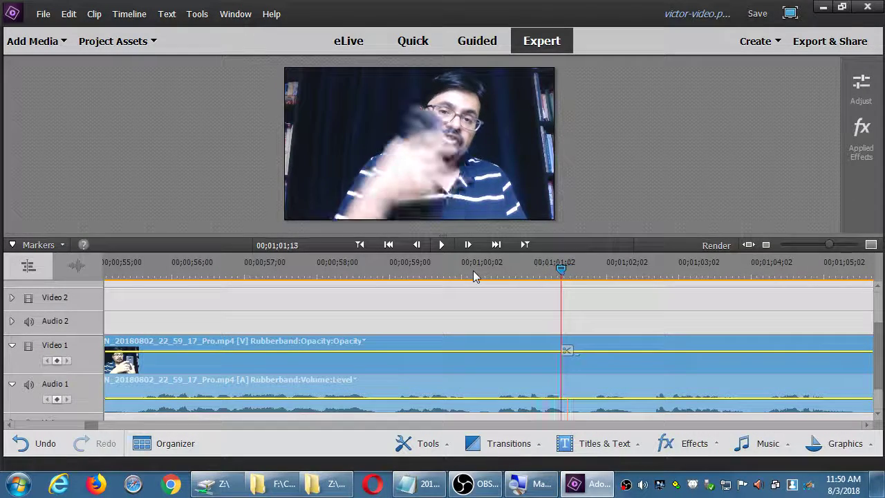
pyautogui.press('Left')
pyautogui.press('Left')
pyautogui.press('Left')
pyautogui.press('Left')
pyautogui.press('Left')
pyautogui.press('Left')
pyautogui.press('Left')
pyautogui.press('Left')
pyautogui.press('Left')
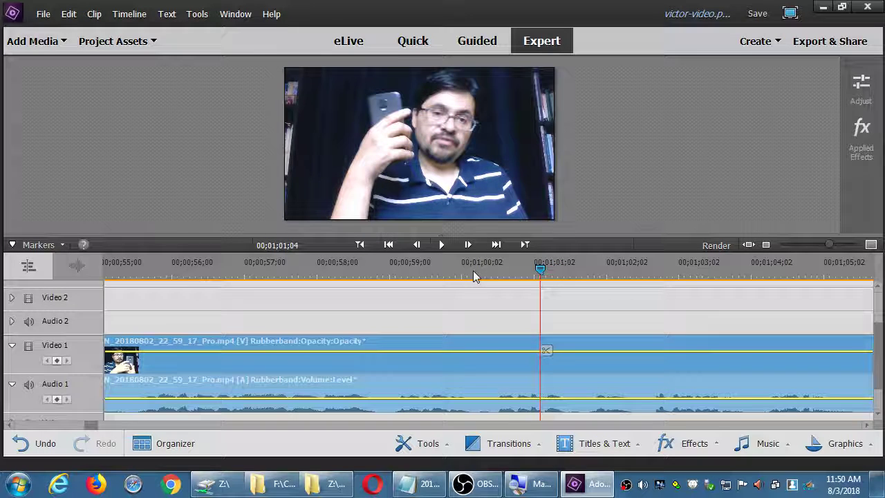
pyautogui.press('Left')
pyautogui.press('Left')
pyautogui.press('Left')
pyautogui.press('Left')
pyautogui.press('Left')
pyautogui.press('Left')
pyautogui.press('Left')
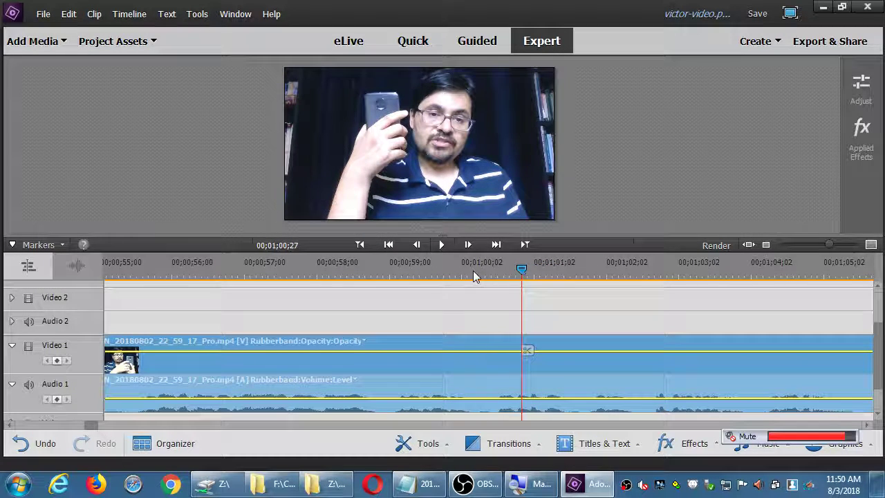
pyautogui.press('Left')
pyautogui.press('Left')
pyautogui.press('Left')
pyautogui.press('Left')
pyautogui.press('Left')
pyautogui.press('Left')
pyautogui.press('Left')
pyautogui.press('Left')
pyautogui.press('Left')
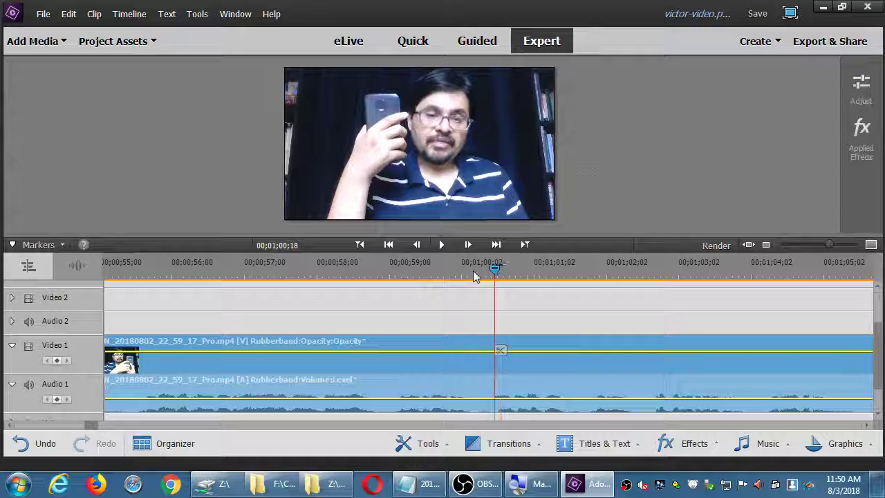
pyautogui.press('Left')
pyautogui.press('Left')
pyautogui.press('Left')
pyautogui.press('Left')
pyautogui.press('Left')
pyautogui.press('Left')
pyautogui.press('Left')
pyautogui.press('Left')
pyautogui.press('Left')
pyautogui.press('Left')
pyautogui.press('Left')
pyautogui.press('Left')
pyautogui.press('Left')
pyautogui.press('Left')
pyautogui.press('Left')
pyautogui.press('Left')
pyautogui.press('Left')
pyautogui.press('Left')
pyautogui.press('Left')
pyautogui.press('Left')
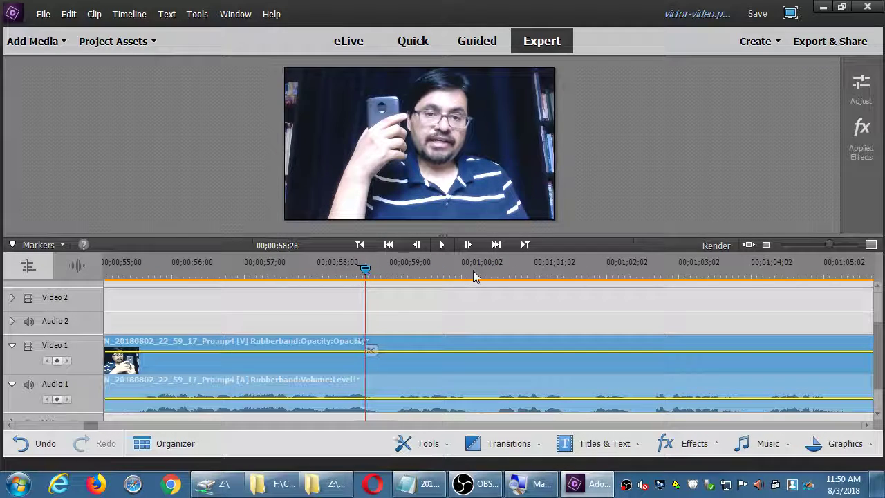
pyautogui.press('Right')
pyautogui.press('Right')
pyautogui.press('Right')
pyautogui.press('Right')
pyautogui.press('Right')
pyautogui.press('Right')
pyautogui.press('Right')
pyautogui.press('Right')
pyautogui.press('Right')
pyautogui.press('Right')
pyautogui.press('Right')
pyautogui.press('Right')
pyautogui.press('Right')
pyautogui.press('Right')
pyautogui.press('Right')
pyautogui.press('Right')
pyautogui.press('Right')
pyautogui.press('Right')
pyautogui.press('Right')
pyautogui.press('Right')
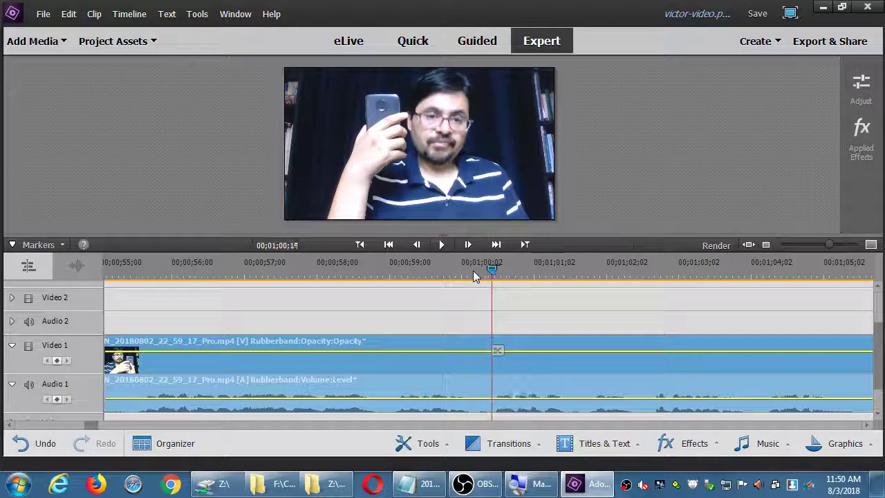
pyautogui.press('Left')
pyautogui.press('Left')
pyautogui.press('Left')
pyautogui.press('Left')
pyautogui.press('Left')
pyautogui.press('Left')
pyautogui.press('Left')
pyautogui.press('Left')
pyautogui.press('Left')
pyautogui.press('Left')
pyautogui.press('Left')
pyautogui.press('Left')
pyautogui.press('Left')
pyautogui.press('Left')
pyautogui.press('Left')
pyautogui.press('Left')
pyautogui.press('Left')
pyautogui.press('Left')
pyautogui.press('Left')
pyautogui.press('Left')
pyautogui.press('Right')
pyautogui.press('Right')
pyautogui.press('Right')
pyautogui.press('Right')
pyautogui.press('Right')
pyautogui.press('Right')
pyautogui.press('Right')
pyautogui.press('Right')
pyautogui.press('Right')
pyautogui.press('Right')
pyautogui.press('Right')
pyautogui.press('Right')
pyautogui.press('Right')
pyautogui.press('Right')
pyautogui.press('Right')
pyautogui.press('Right')
pyautogui.press('Right')
pyautogui.press('Right')
pyautogui.press('Right')
pyautogui.press('Right')
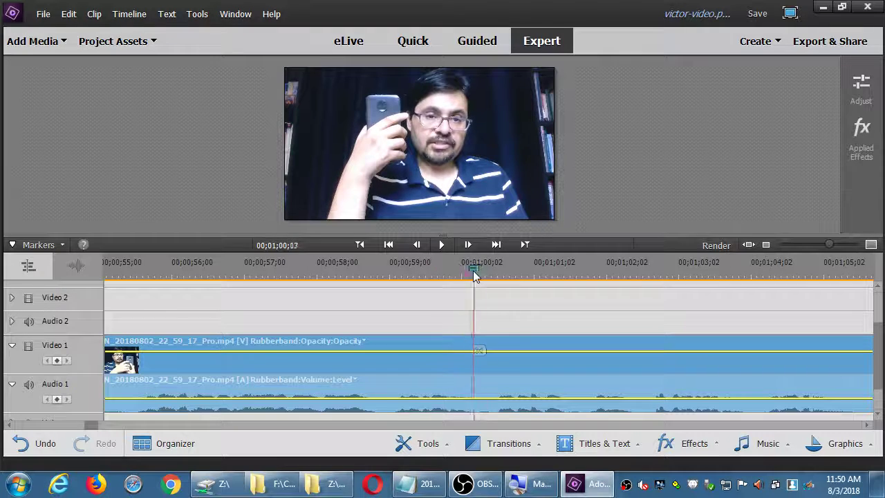
pyautogui.press('Right')
pyautogui.press('Right')
pyautogui.press('Right')
pyautogui.press('Right')
pyautogui.press('Right')
pyautogui.press('Right')
pyautogui.press('Right')
pyautogui.press('Right')
pyautogui.press('Right')
pyautogui.press('Right')
pyautogui.press('Right')
pyautogui.press('Right')
pyautogui.press('Right')
pyautogui.press('Right')
pyautogui.press('Right')
pyautogui.press('Right')
pyautogui.press('Right')
pyautogui.press('Right')
pyautogui.press('Right')
pyautogui.press('Right')
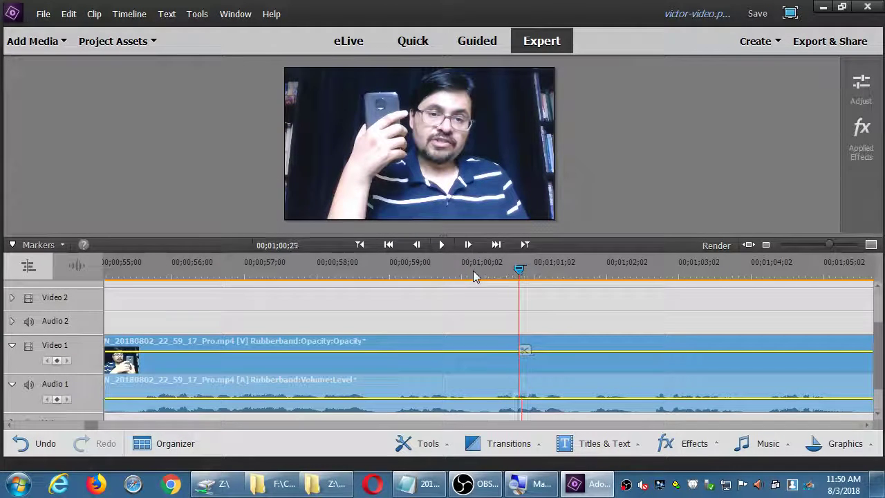
pyautogui.press('Left')
pyautogui.press('Left')
pyautogui.press('Left')
pyautogui.press('Left')
pyautogui.press('Left')
pyautogui.press('Left')
pyautogui.press('Left')
pyautogui.press('Left')
pyautogui.press('Left')
pyautogui.press('Left')
pyautogui.press('Left')
pyautogui.press('Left')
pyautogui.press('Left')
pyautogui.press('Left')
pyautogui.press('Left')
pyautogui.press('Left')
pyautogui.press('Left')
pyautogui.press('Right')
pyautogui.press('Right')
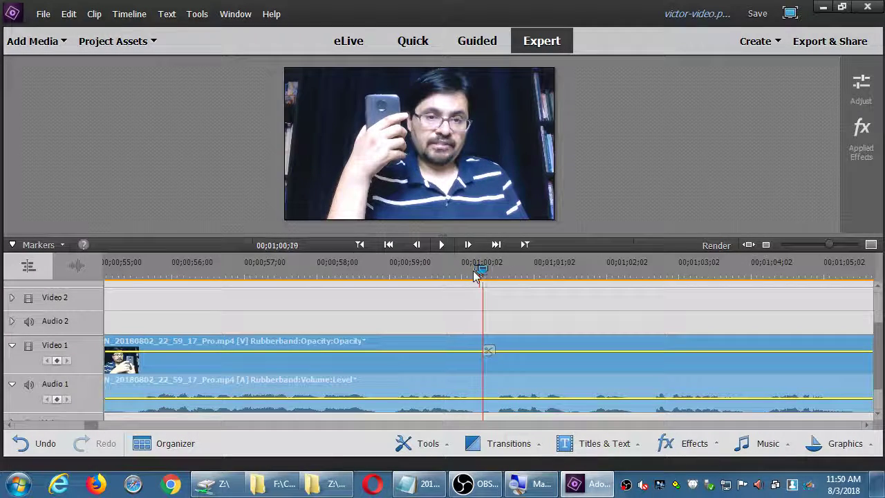
pyautogui.press('Left')
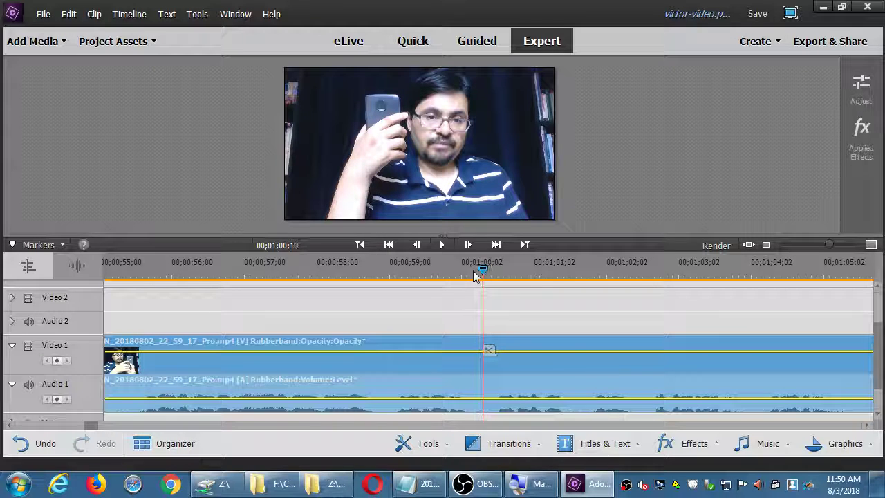
pyautogui.press('Right')
pyautogui.press('Right')
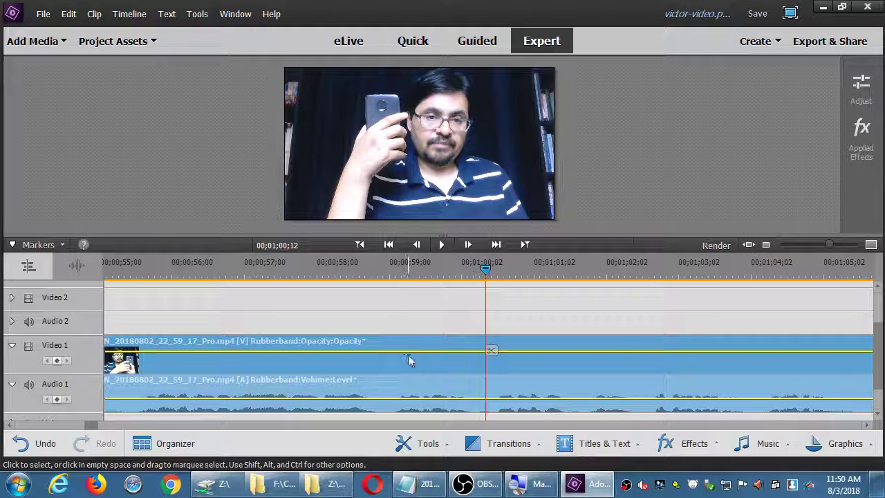
# Split the webcam clip at 00;01;00;12 using Timeline > Split Clip
pyautogui.click(97, 15)
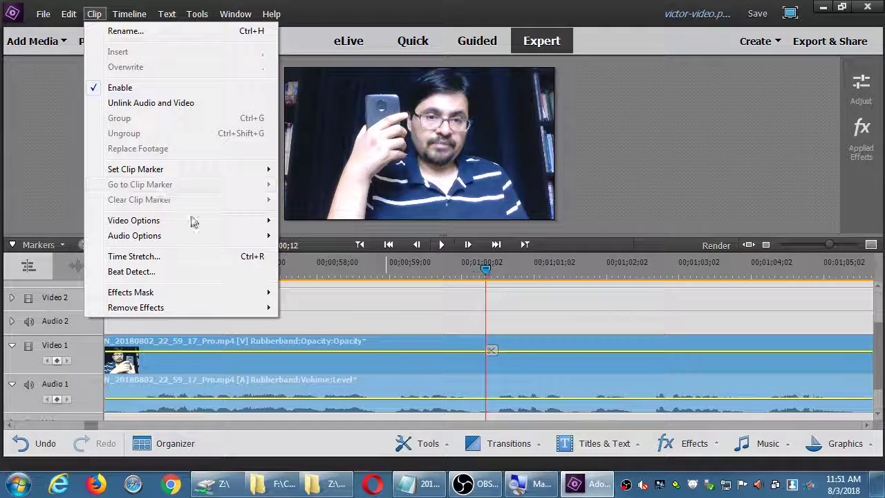
pyautogui.moveTo(193, 225)
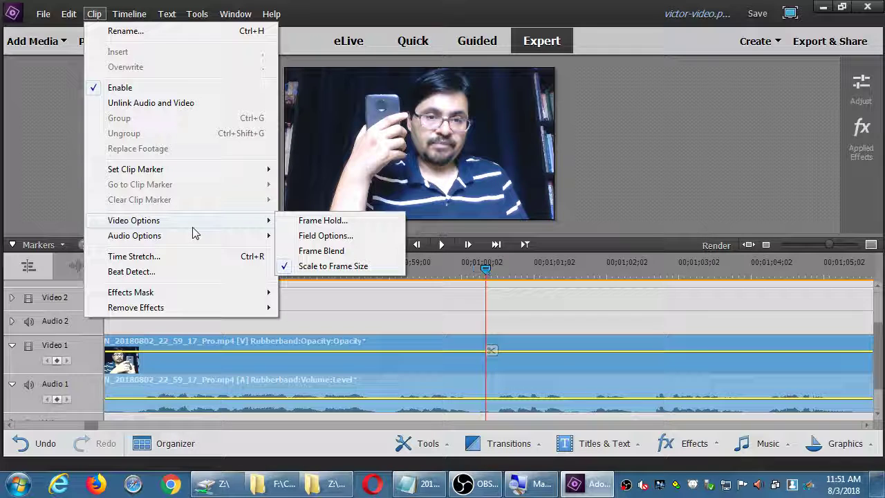
pyautogui.moveTo(200, 287)
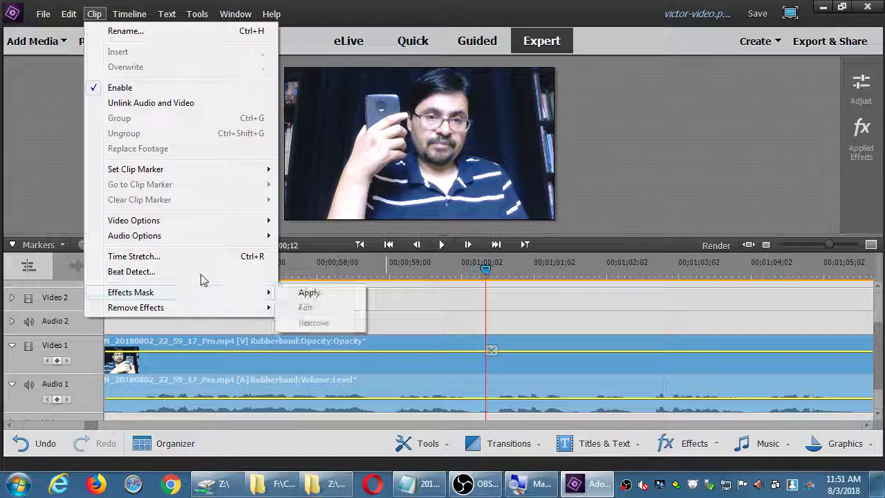
pyautogui.click(120, 14)
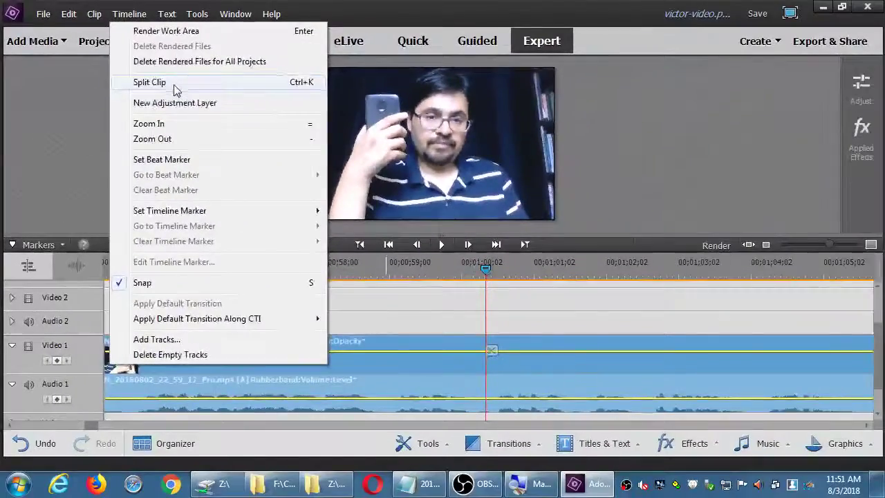
pyautogui.click(177, 158)
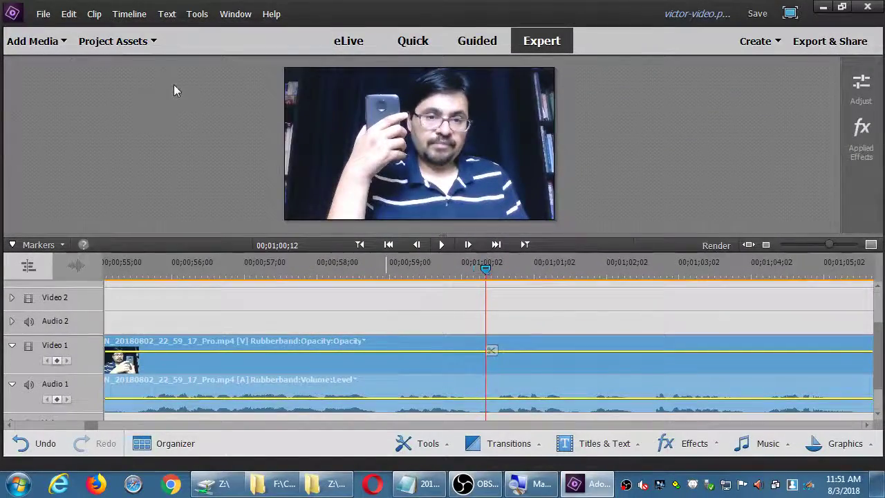
# Split the clip again at 00;01;01;20 and delete the short piece between the cuts
pyautogui.press('F2')
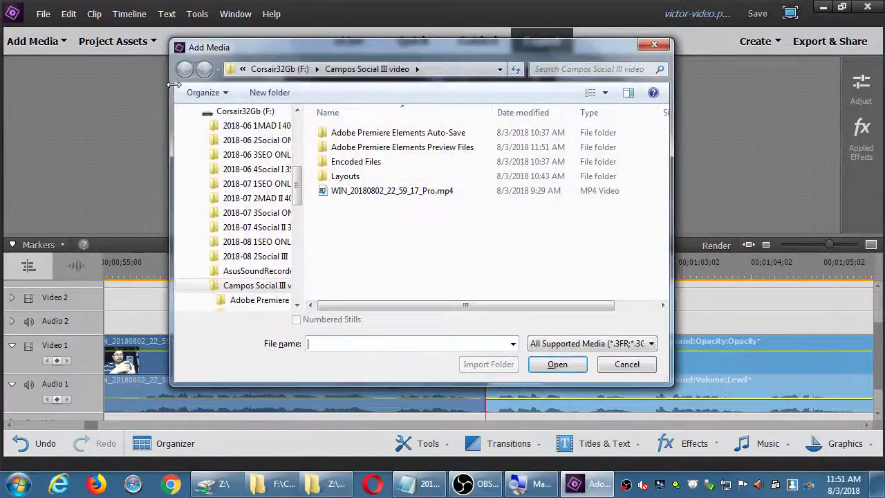
pyautogui.press('Escape')
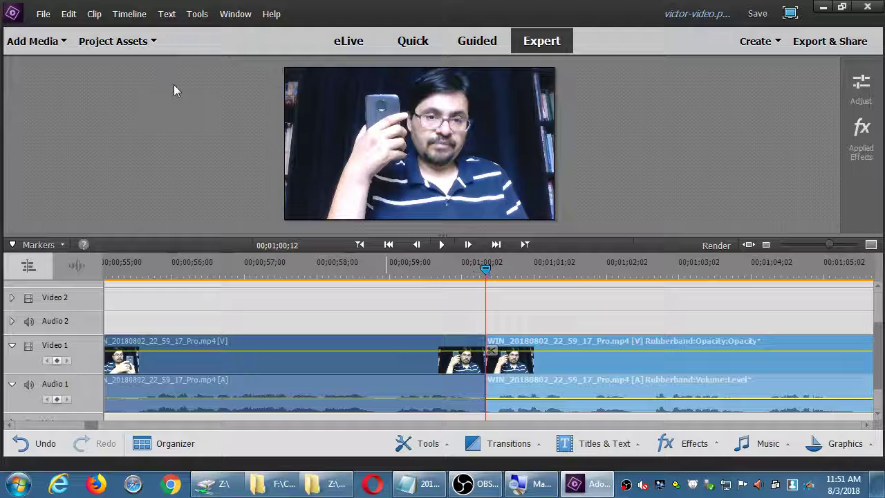
pyautogui.press('Right')
pyautogui.press('Right')
pyautogui.press('Right')
pyautogui.press('Right')
pyautogui.press('Right')
pyautogui.press('Right')
pyautogui.press('Right')
pyautogui.press('Right')
pyautogui.press('Right')
pyautogui.press('Right')
pyautogui.press('Right')
pyautogui.press('Right')
pyautogui.press('Right')
pyautogui.press('Right')
pyautogui.press('Right')
pyautogui.press('Right')
pyautogui.press('Right')
pyautogui.press('Right')
pyautogui.press('Right')
pyautogui.press('Right')
pyautogui.press('Right')
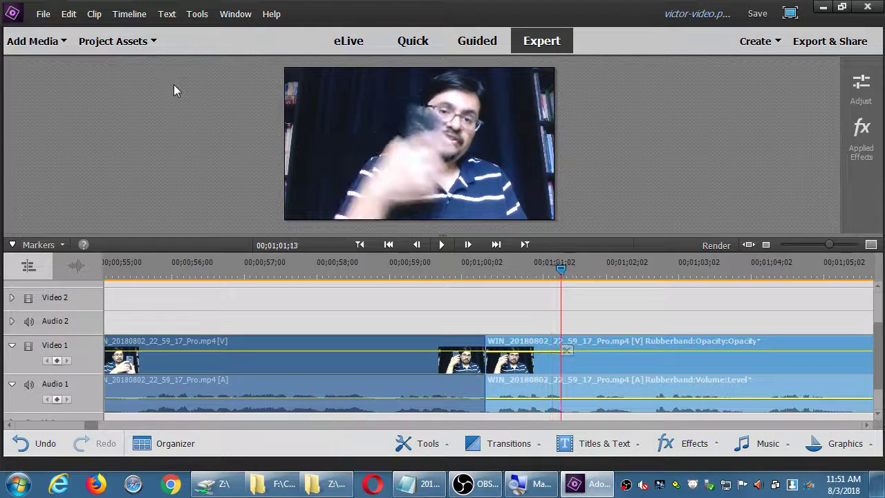
pyautogui.press('Right')
pyautogui.press('Right')
pyautogui.press('Right')
pyautogui.press('Left')
pyautogui.press('Left')
pyautogui.press('Left')
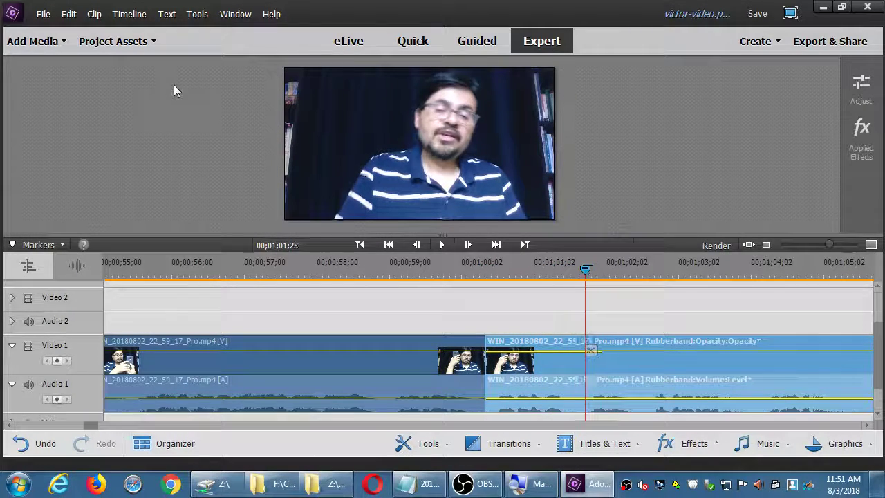
pyautogui.hotkey('ctrl', 'k')
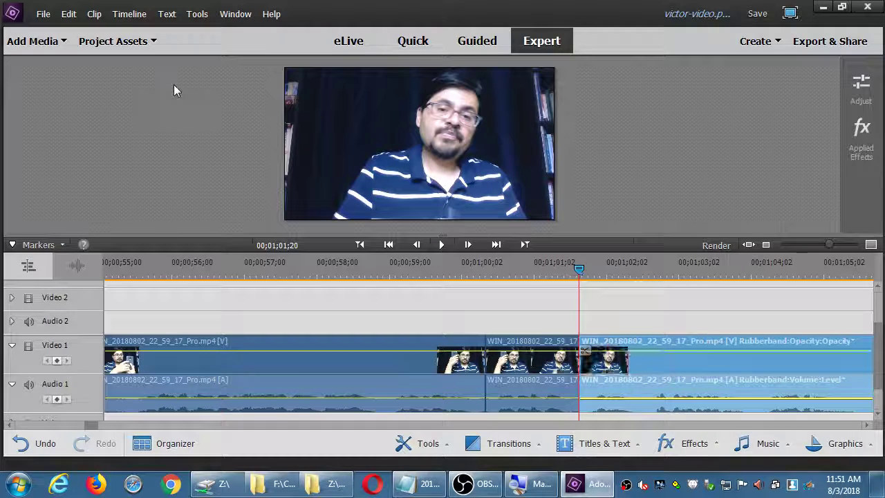
pyautogui.click(531, 391)
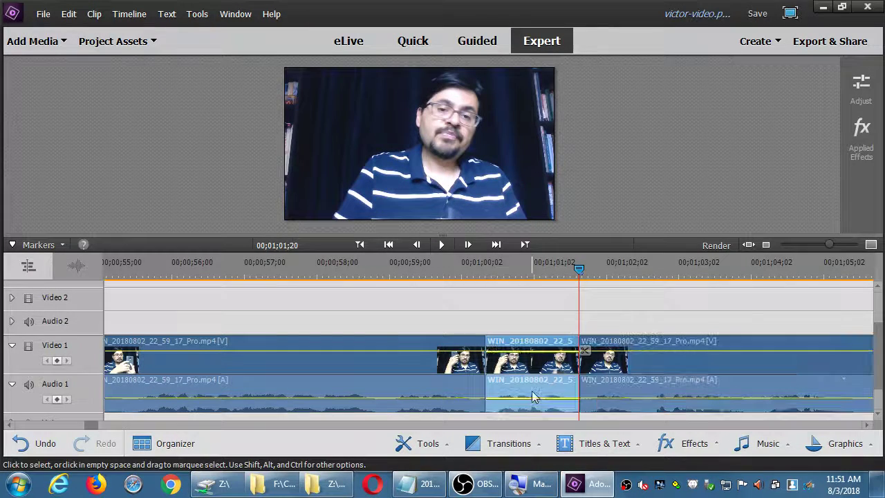
pyautogui.press('Delete')
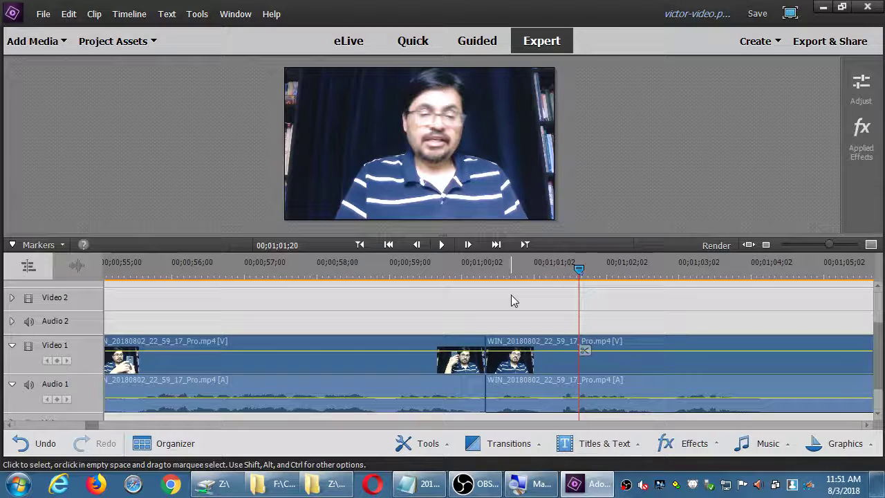
# Undo the deletion and cuts to restore one continuous clip, then save the project
pyautogui.hotkey('ctrl', 'z')
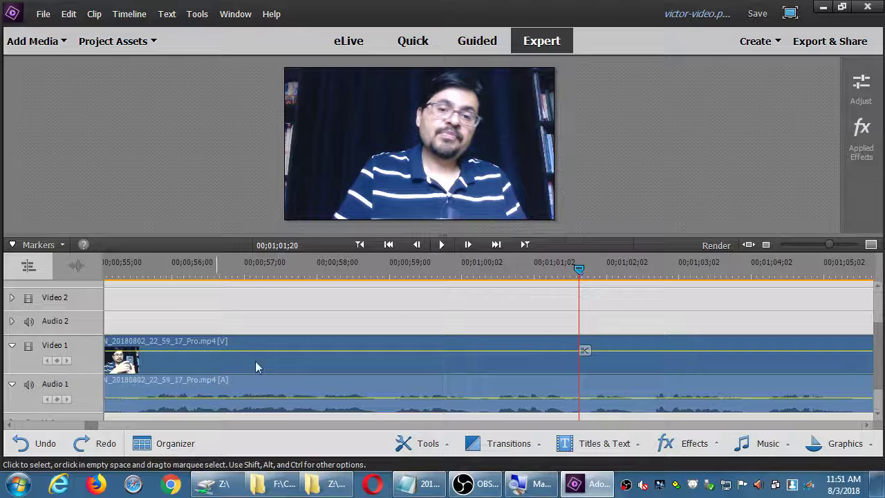
pyautogui.click(103, 443)
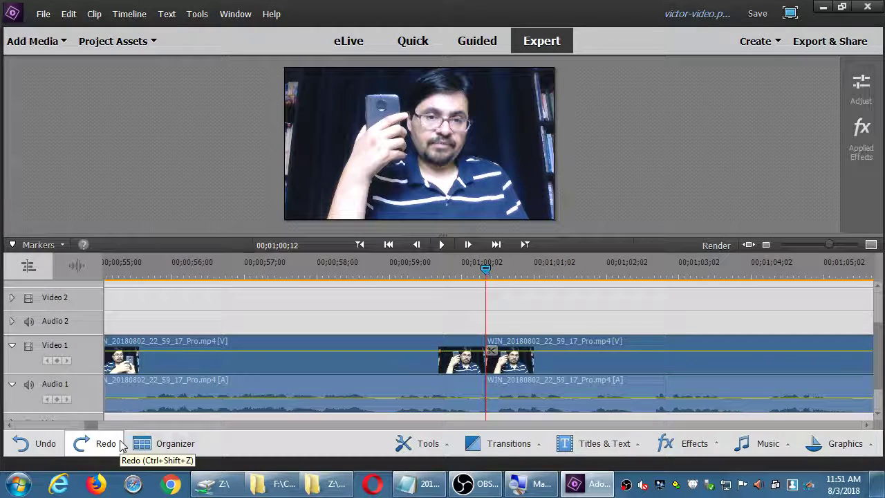
pyautogui.click(119, 444)
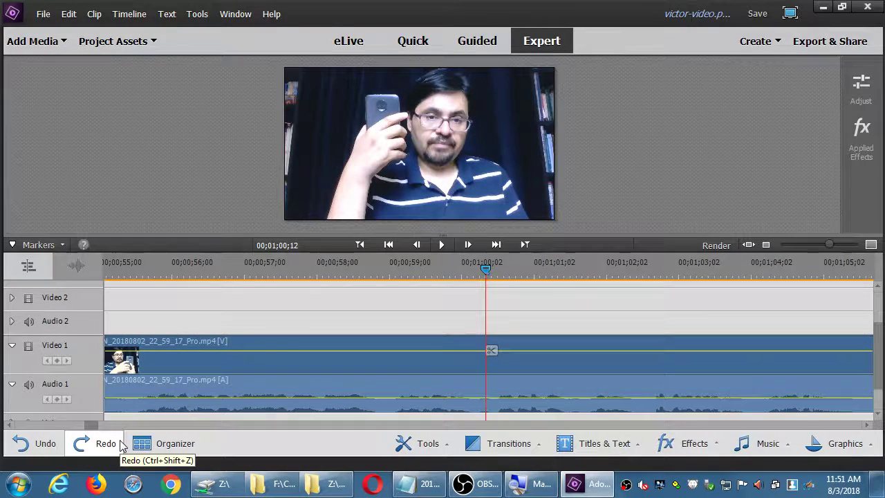
pyautogui.hotkey('ctrl', 's')
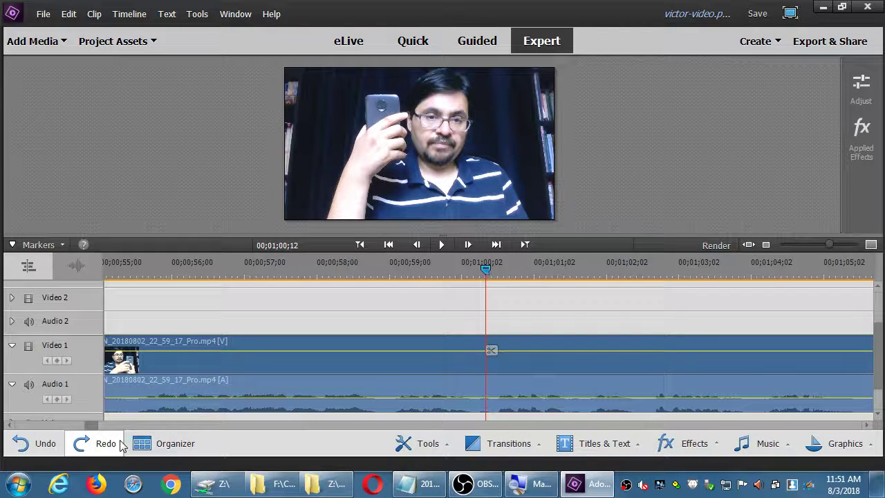
# Place Title 01 on the Video 2 track and play it back to check the title
pyautogui.click(152, 42)
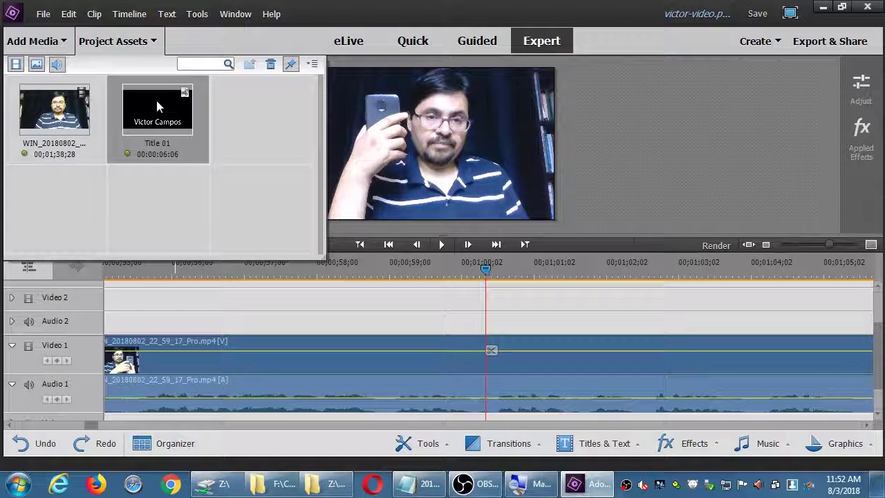
pyautogui.moveTo(348, 269); pyautogui.dragTo(482, 307)
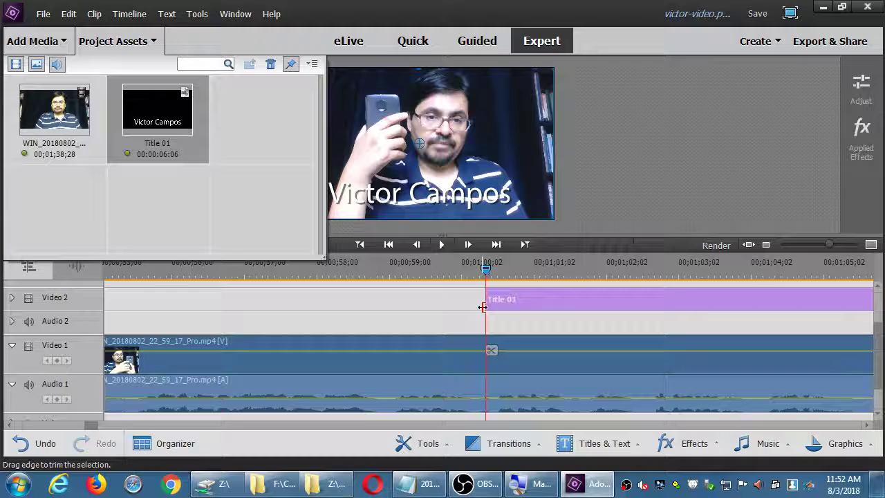
pyautogui.press('-')
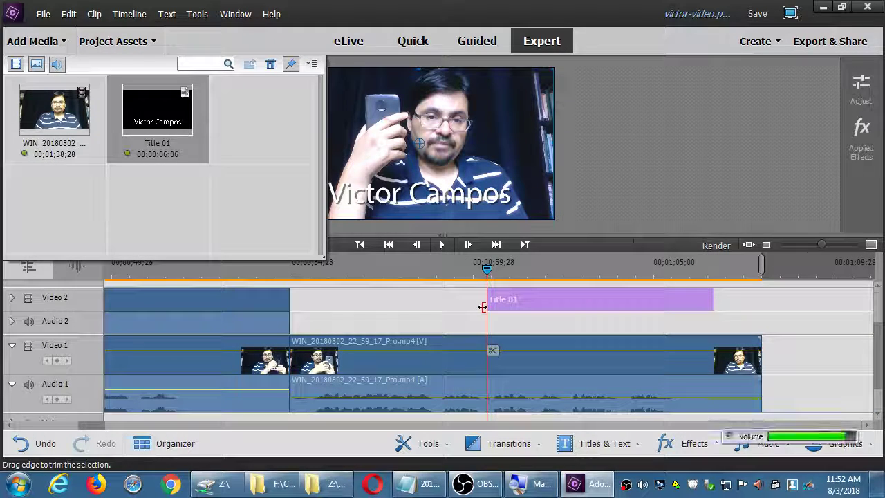
pyautogui.click(436, 268)
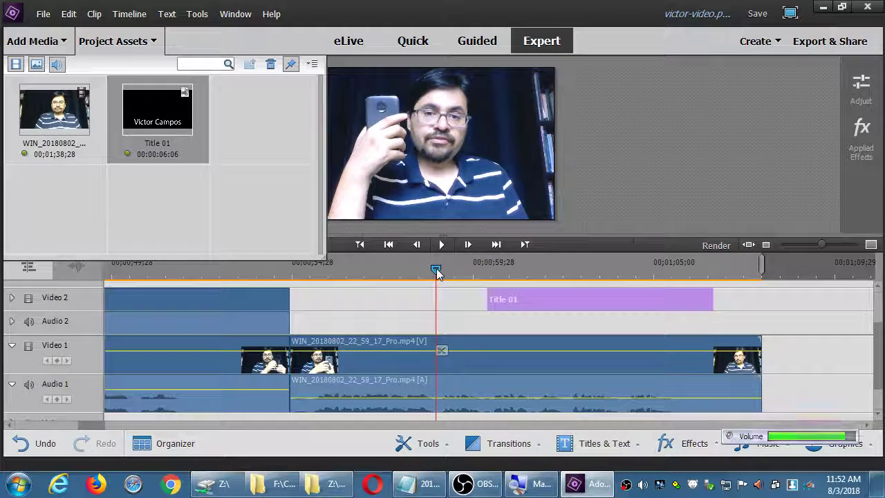
pyautogui.press('space')
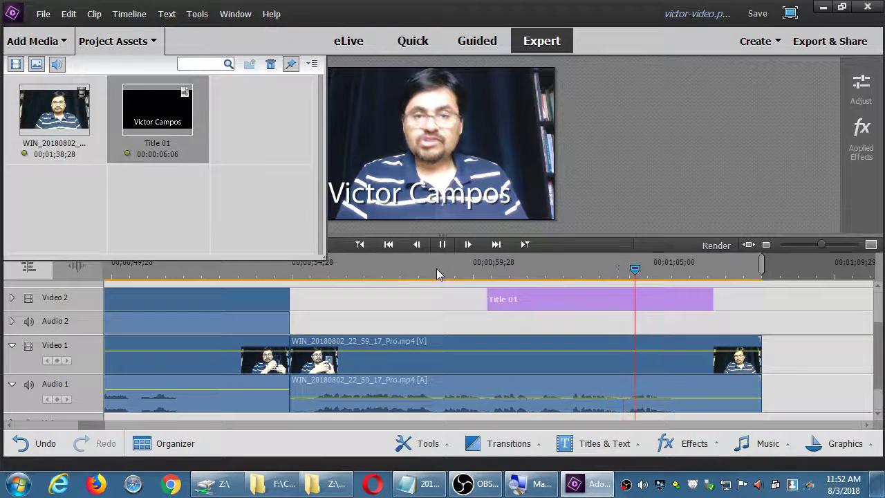
pyautogui.press('space')
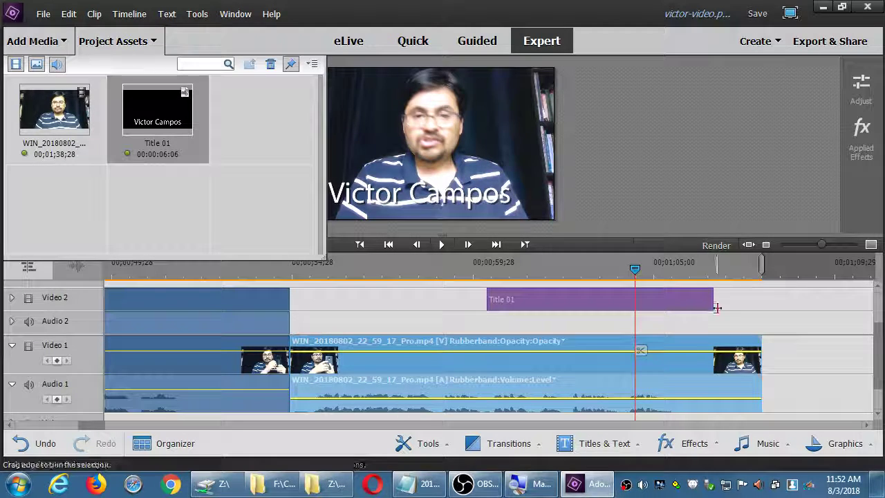
# Shorten the Title 01 clip, save, and select the main webcam clip on Video 1
pyautogui.moveTo(718, 308); pyautogui.dragTo(630, 316)
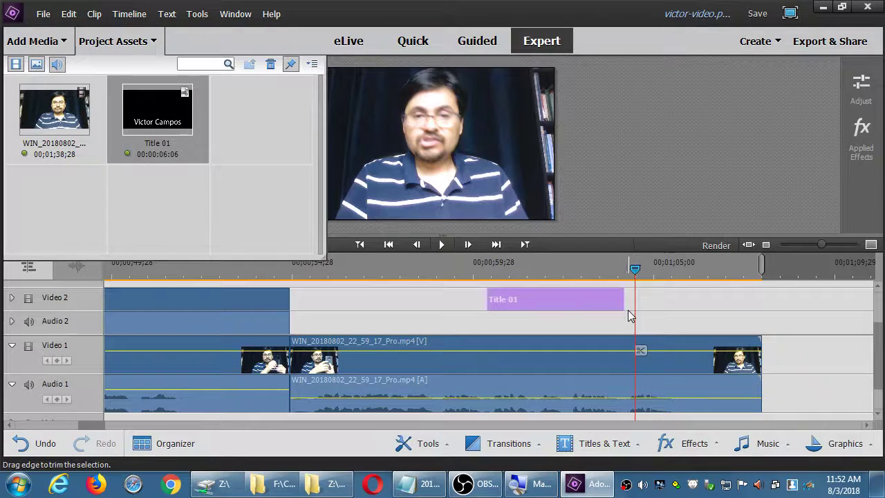
pyautogui.hotkey('ctrl', 's')
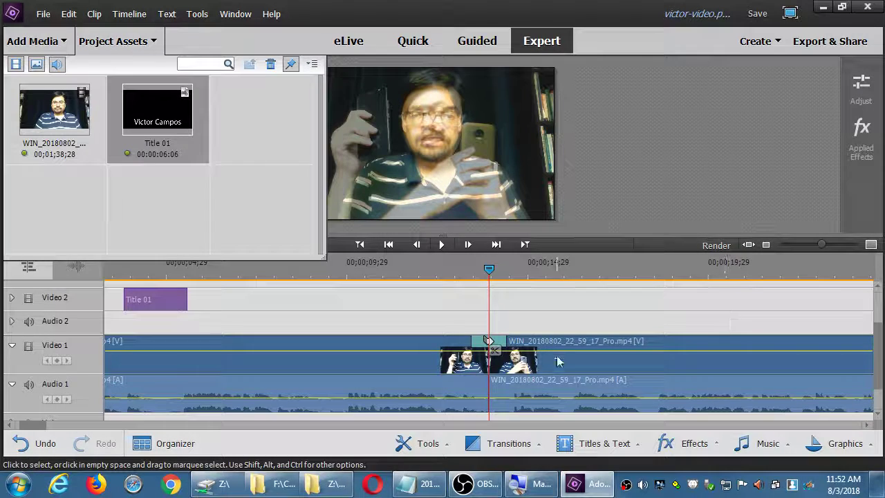
pyautogui.click(584, 362)
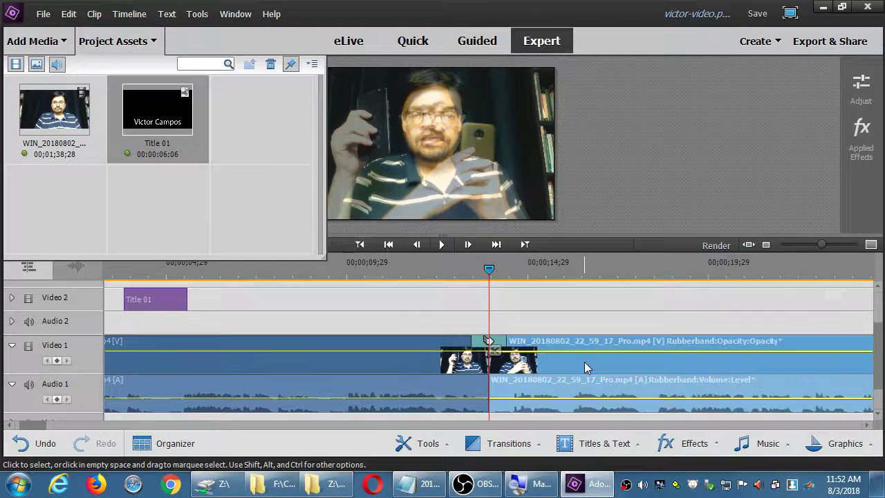
pyautogui.click(650, 269)
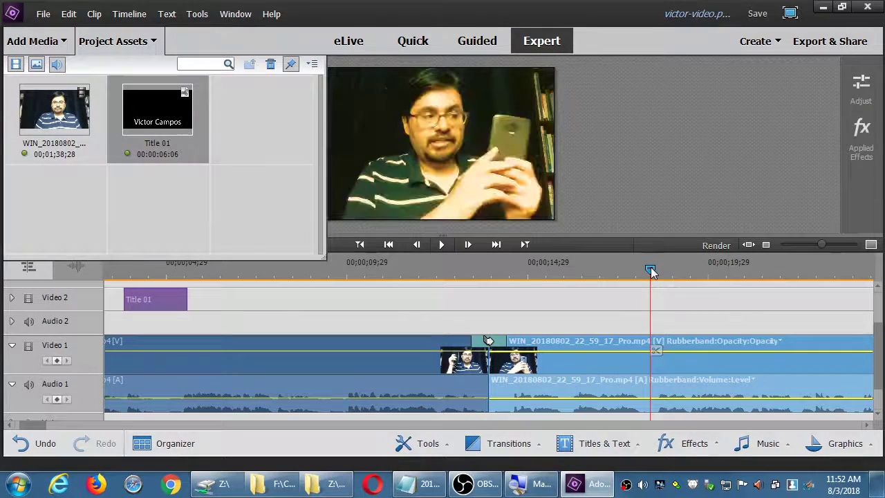
# Reset the webcam clip's Color settings and apply Auto Color
pyautogui.click(861, 90)
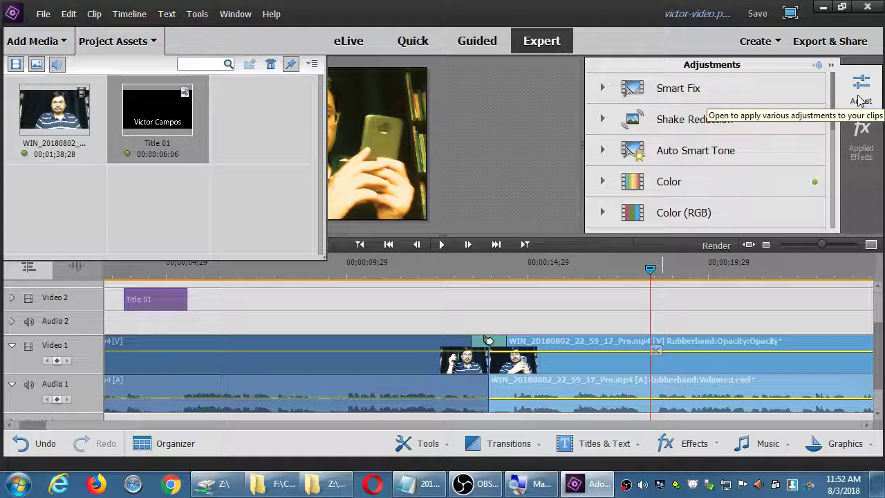
pyautogui.click(790, 183)
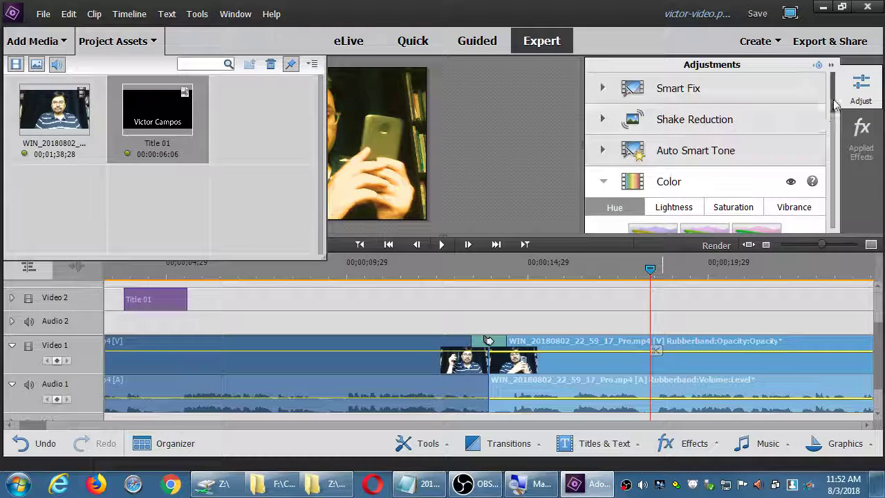
pyautogui.moveTo(835, 103); pyautogui.dragTo(803, 154)
pyautogui.click(607, 184)
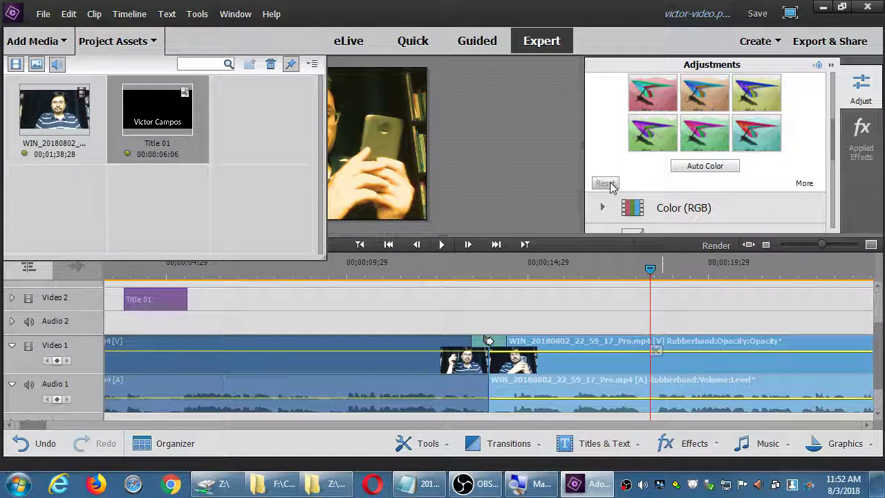
pyautogui.click(690, 174)
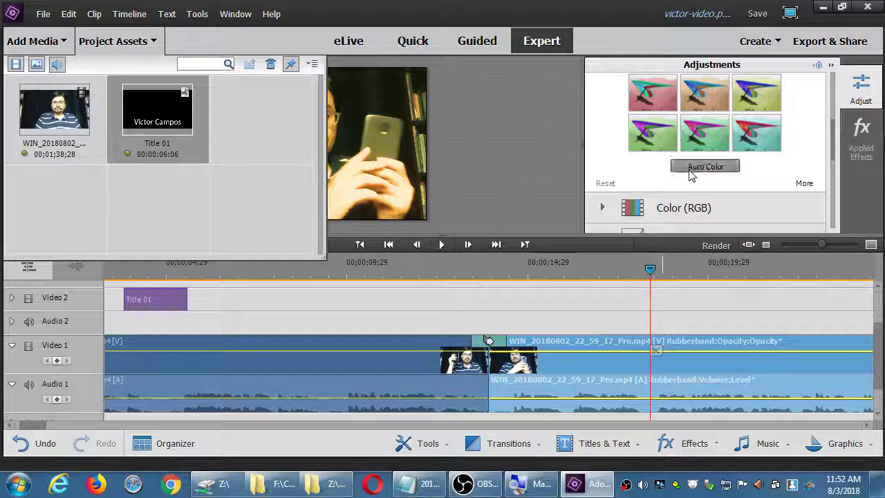
# Reset Temperature and Tint, then expand the Color (RGB) adjustments
pyautogui.scroll(5, 736, 178)
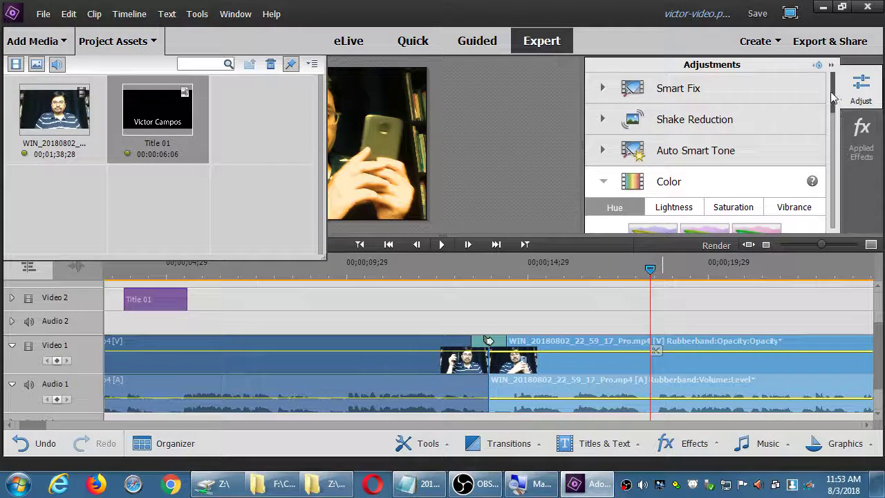
pyautogui.scroll(-5, 835, 97)
pyautogui.click(797, 166)
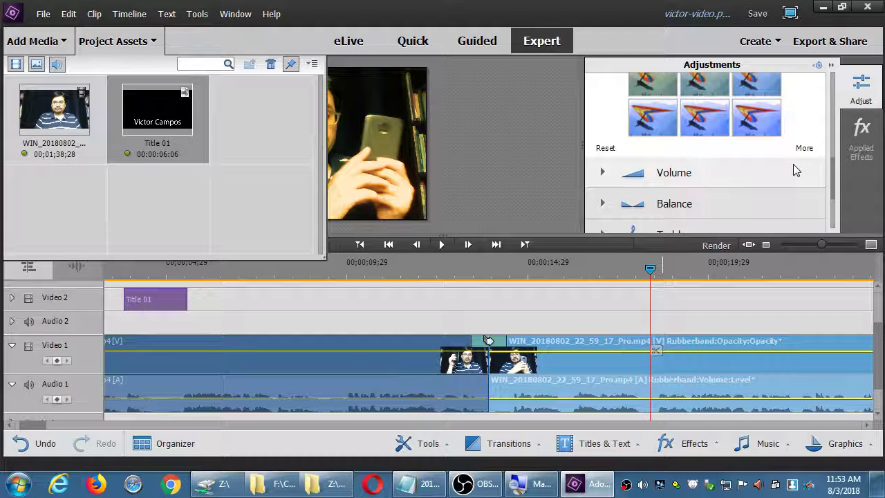
pyautogui.click(605, 147)
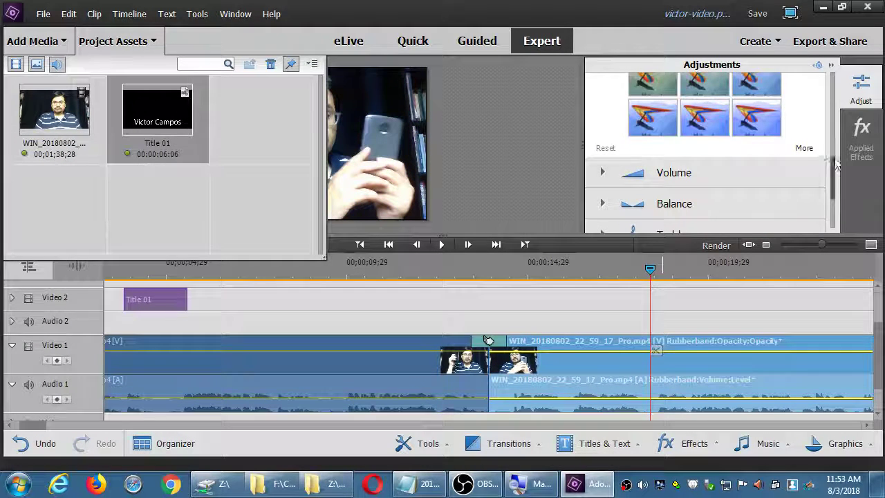
pyautogui.scroll(5, 835, 164)
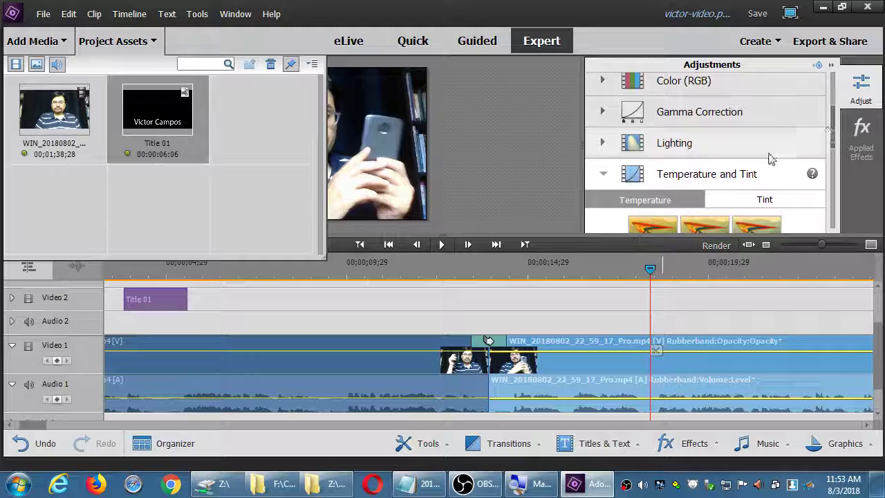
pyautogui.click(724, 81)
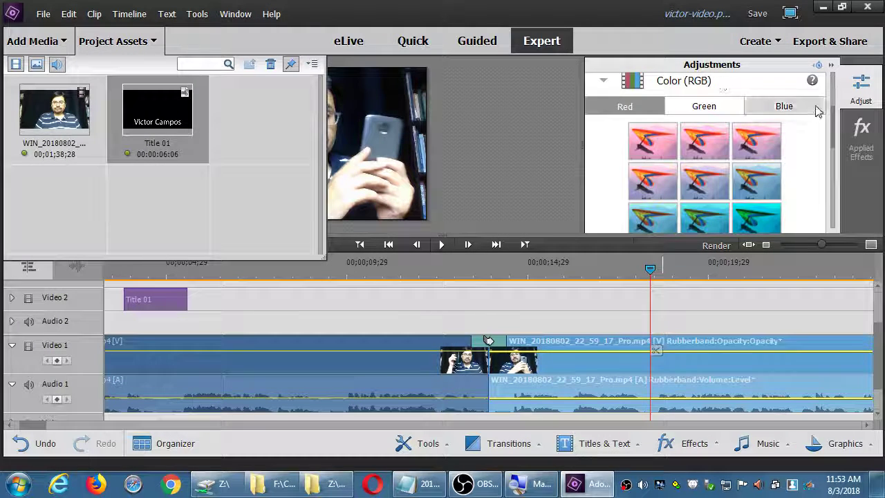
pyautogui.scroll(-3, 795, 138)
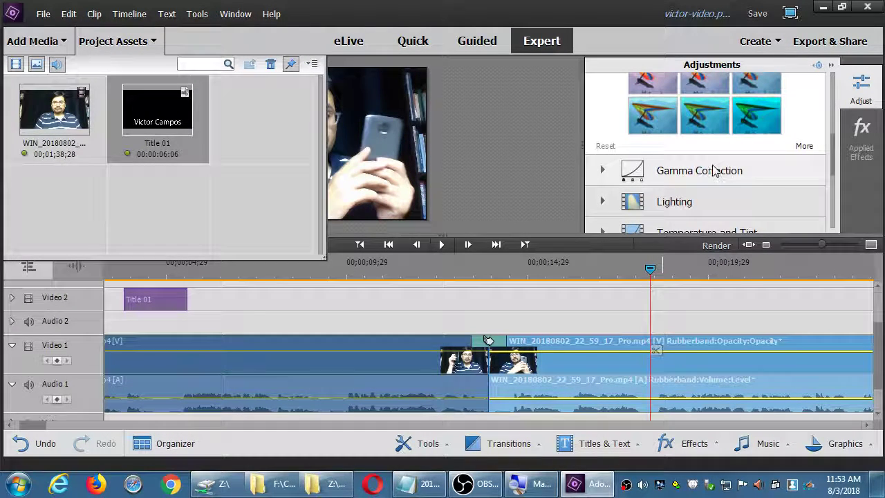
# Close Project Assets, zoom out to the whole timeline, and play back from about 13 seconds
pyautogui.click(128, 43)
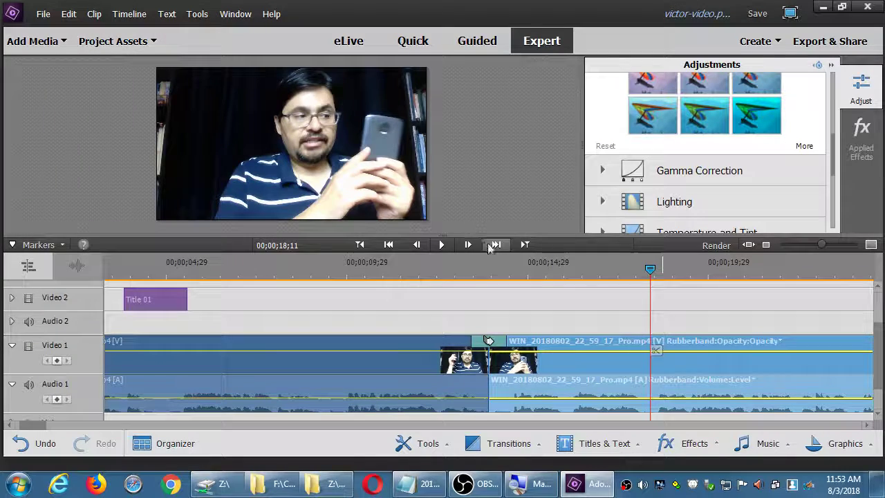
pyautogui.click(466, 271)
pyautogui.press('-')
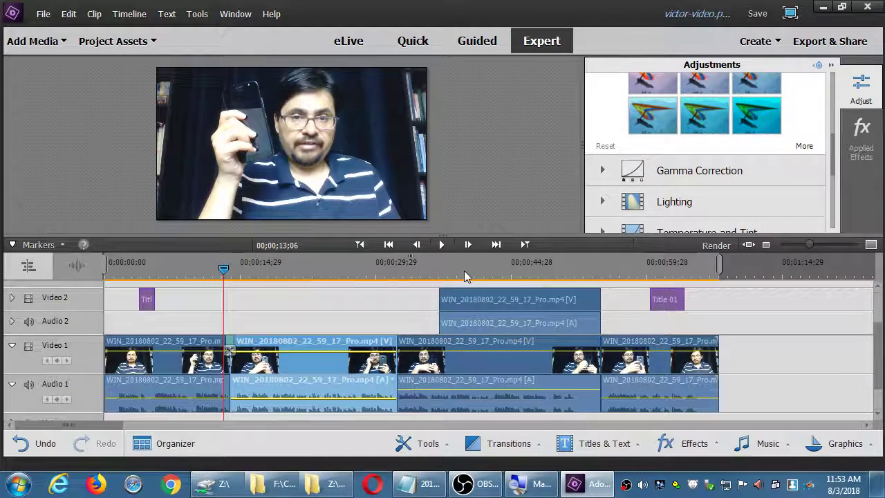
pyautogui.press('space')
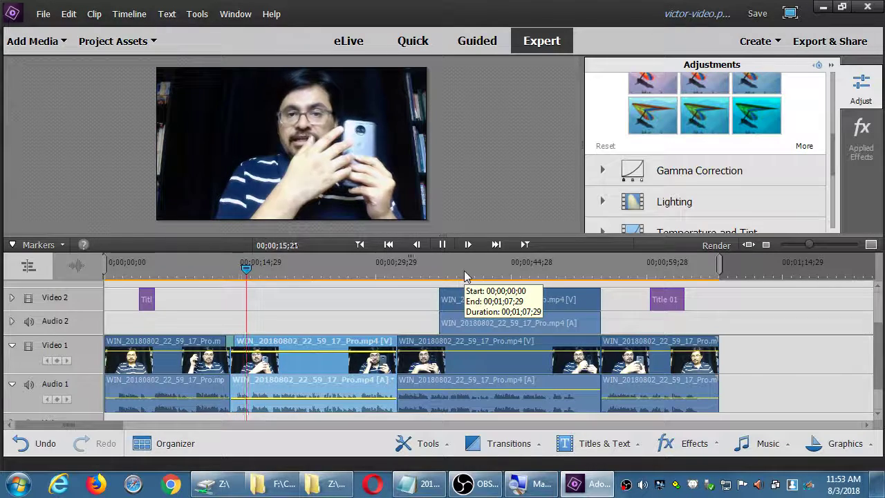
pyautogui.press('space')
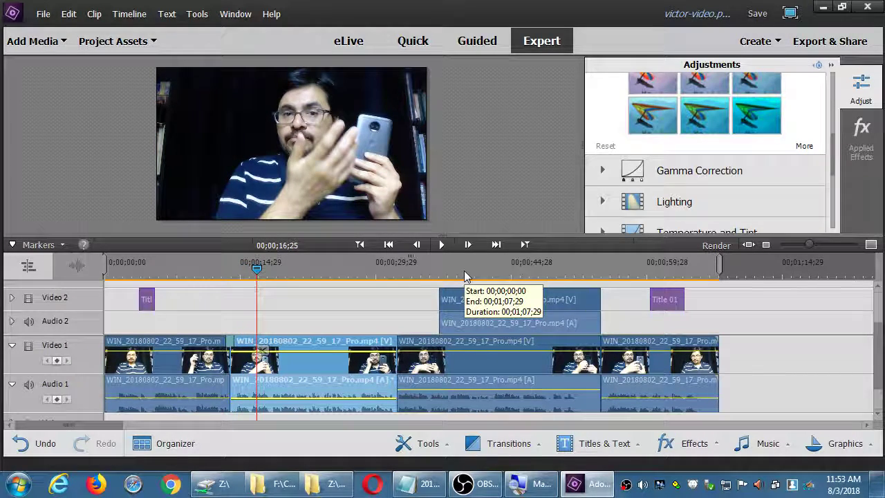
pyautogui.click(419, 270)
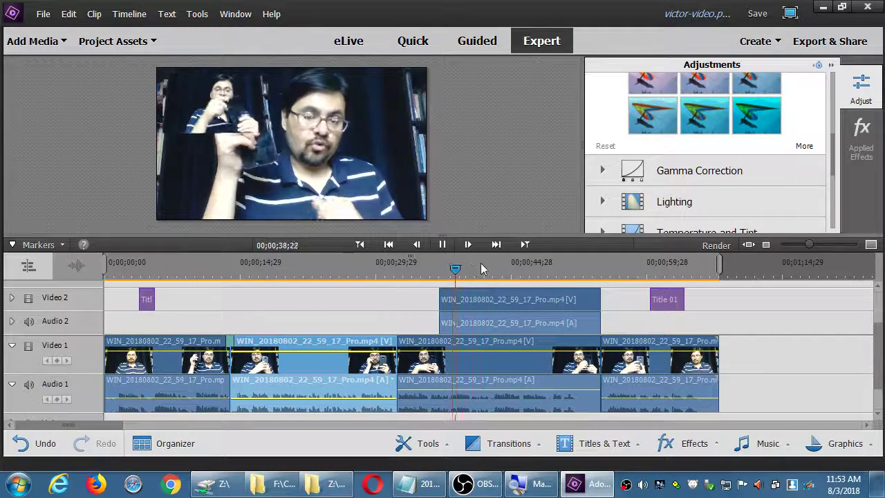
# Select each of the four Video 1 clips in turn, then save the project
pyautogui.click(432, 398)
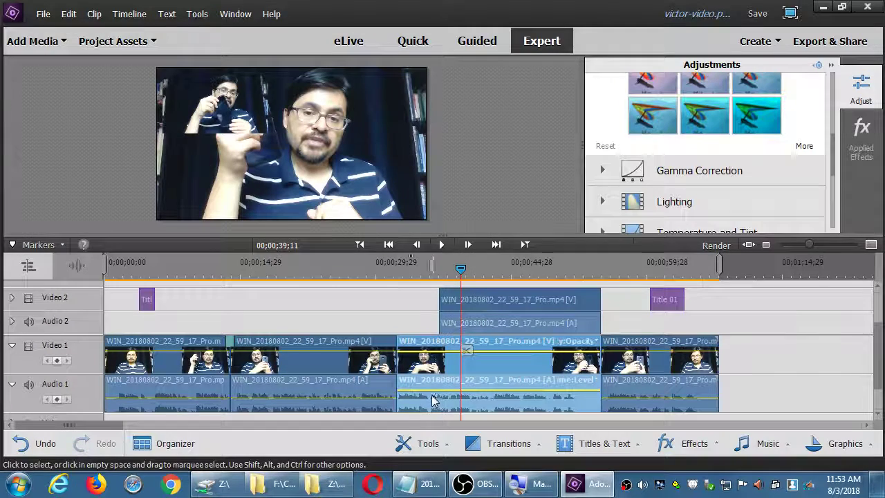
pyautogui.click(387, 393)
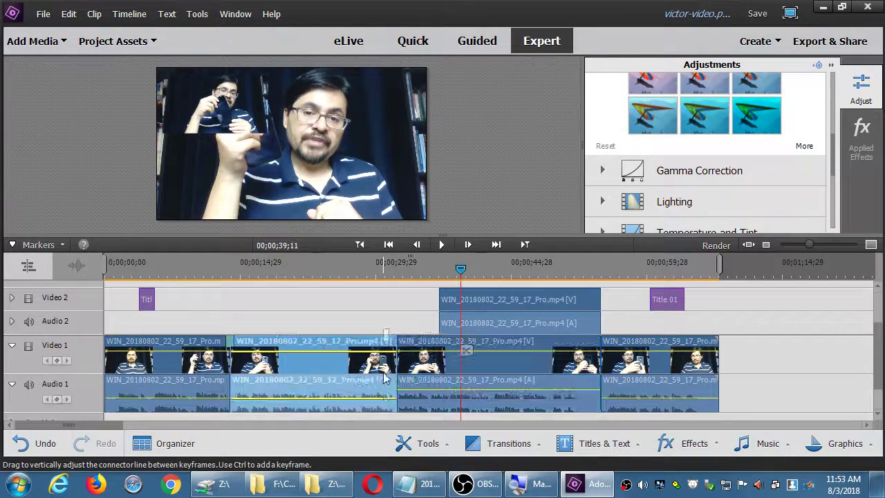
pyautogui.click(636, 401)
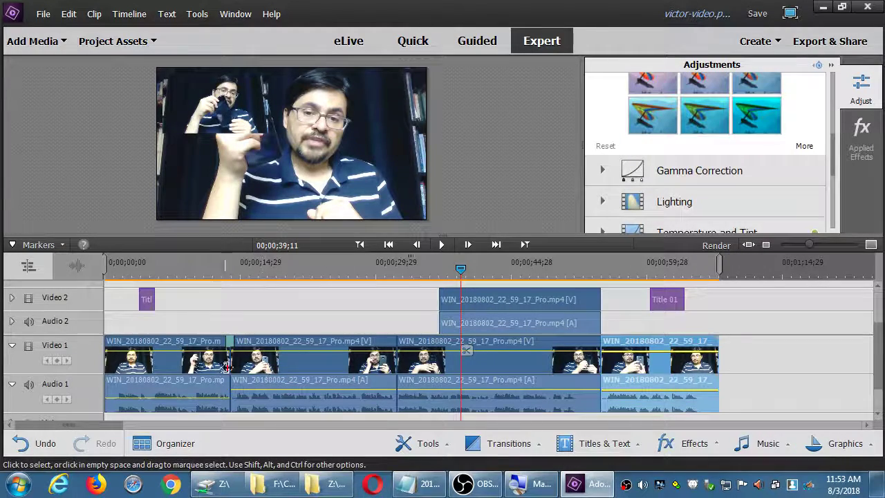
pyautogui.click(220, 400)
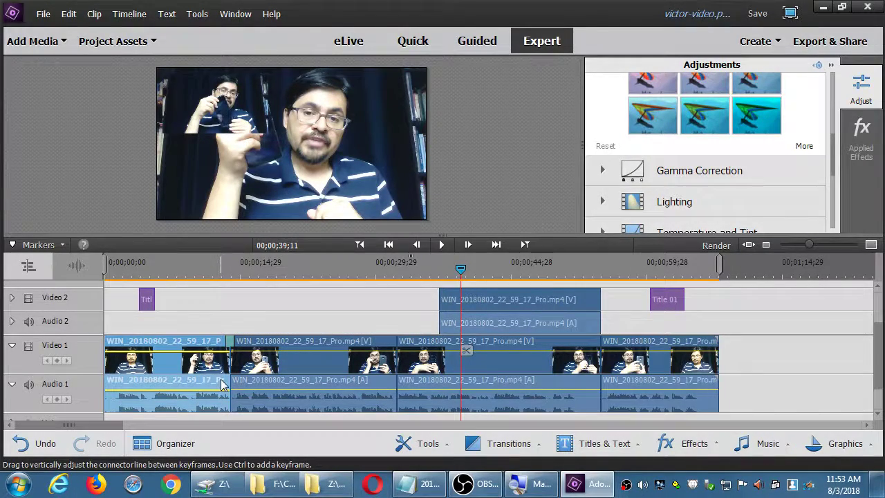
pyautogui.hotkey('ctrl', 's')
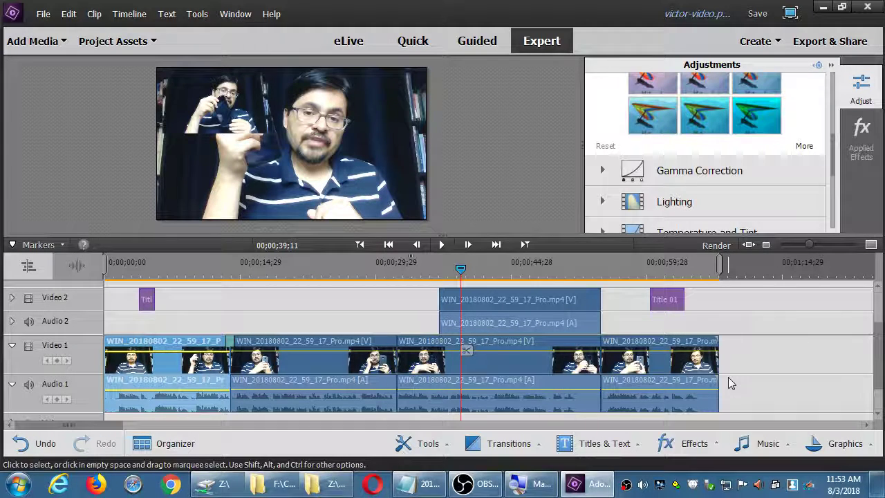
# Preview the Gothic, Outer Space and Aura scores in the Ambient genre
pyautogui.click(783, 446)
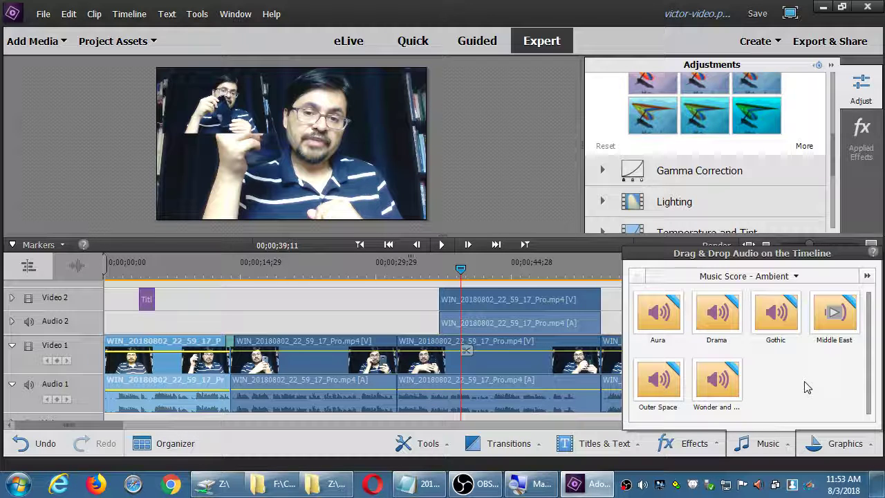
pyautogui.moveTo(776, 315)
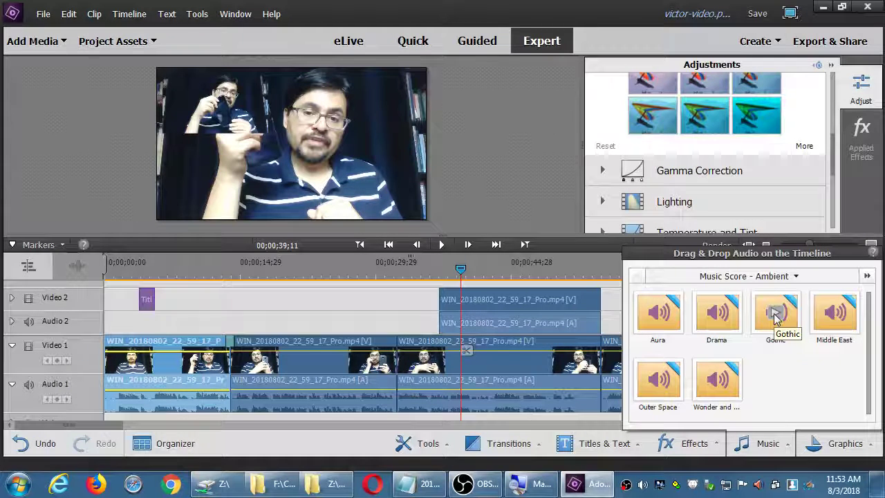
pyautogui.click(776, 314)
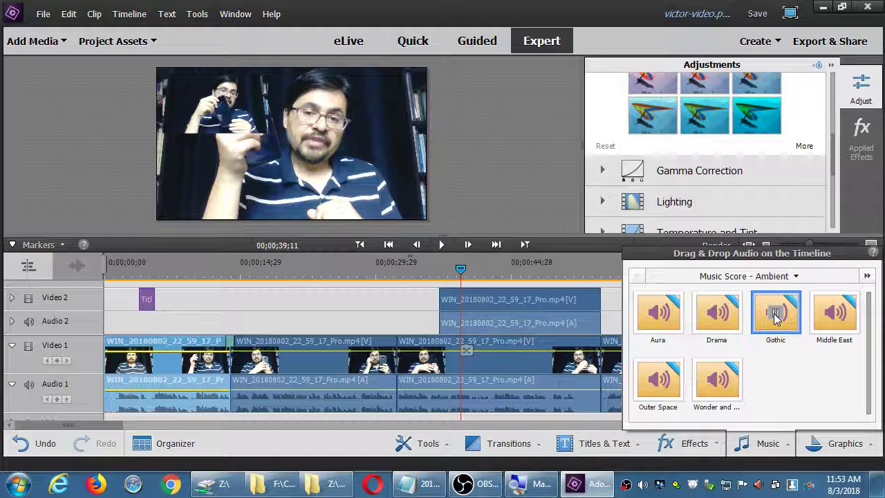
pyautogui.click(659, 380)
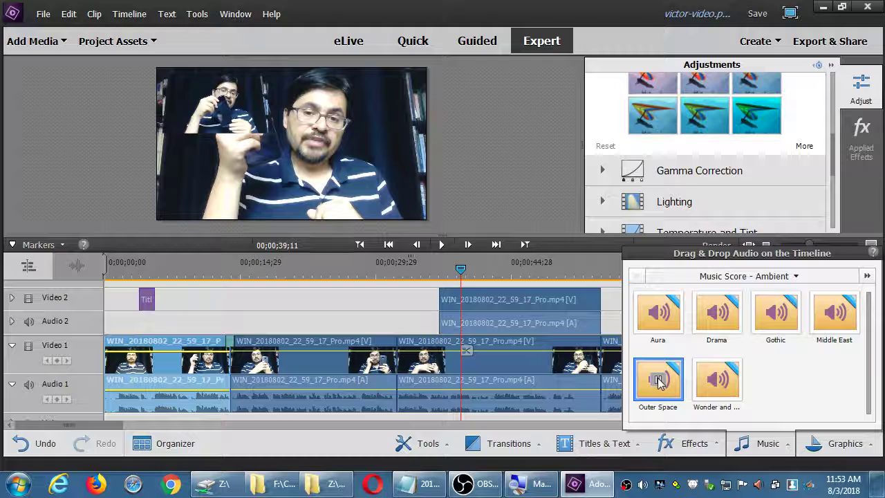
pyautogui.click(661, 323)
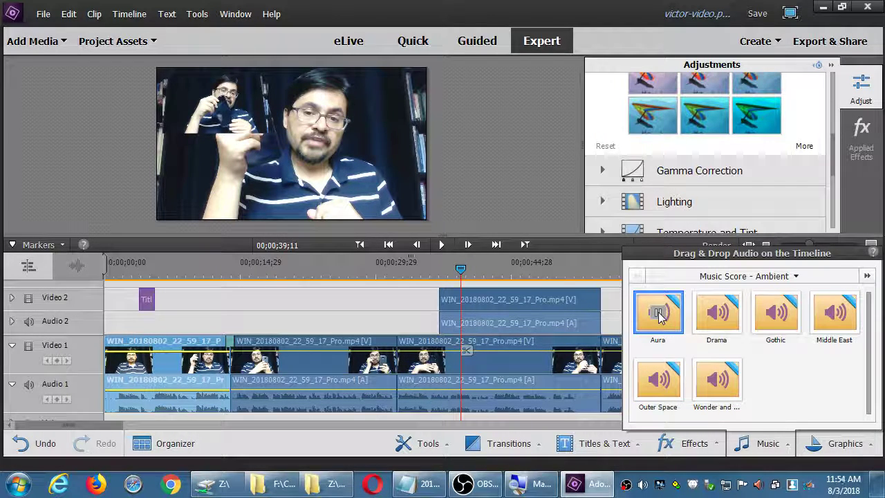
# Switch to Country to preview Corn Squeezins, then Urban to preview Hippity Hop
pyautogui.click(780, 277)
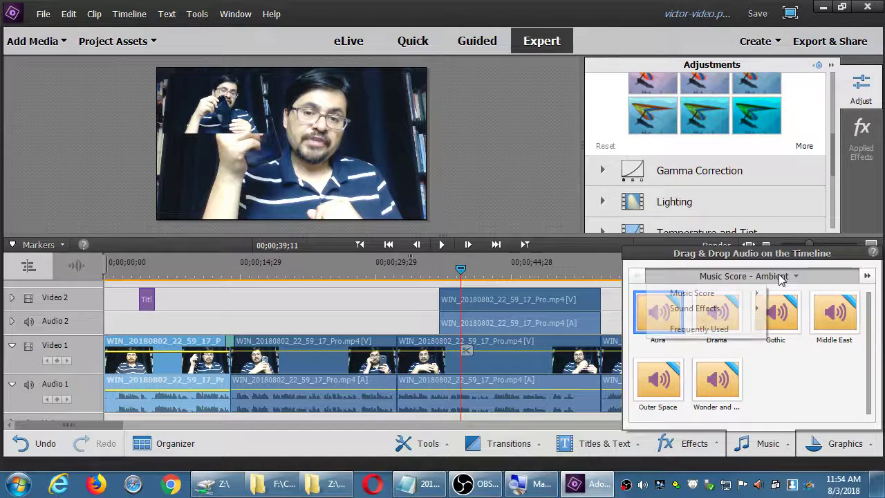
pyautogui.moveTo(719, 294)
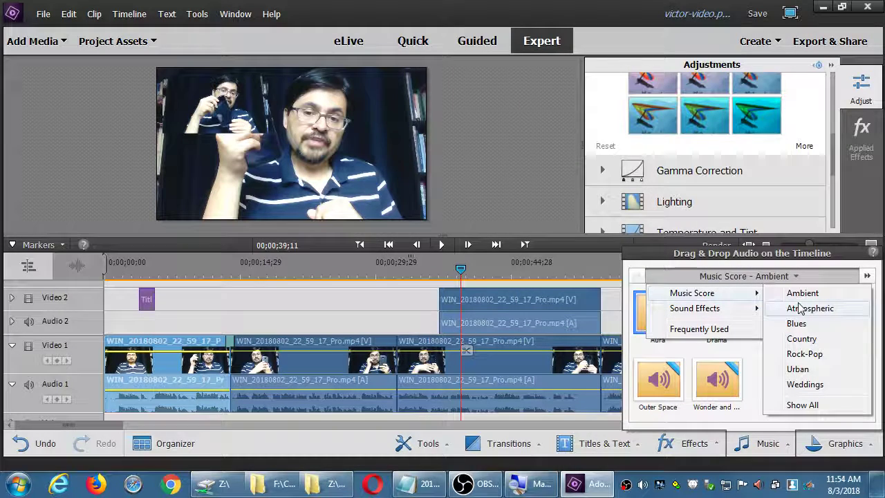
pyautogui.click(801, 339)
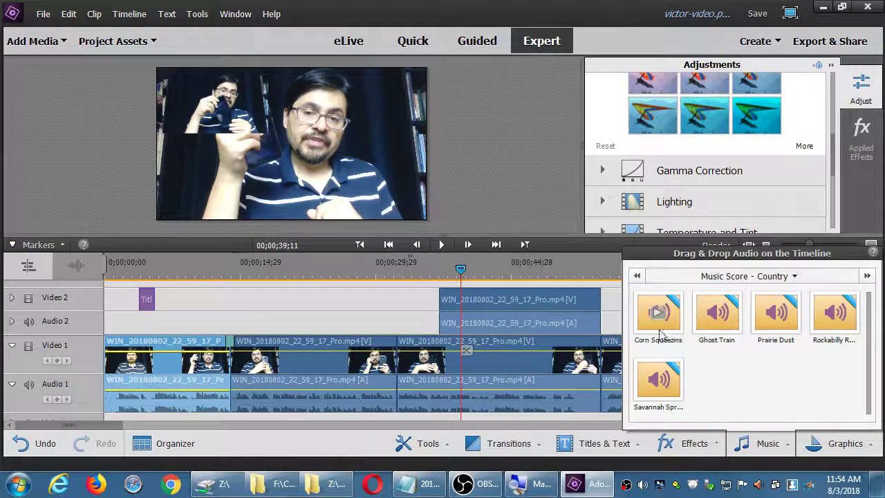
pyautogui.click(662, 317)
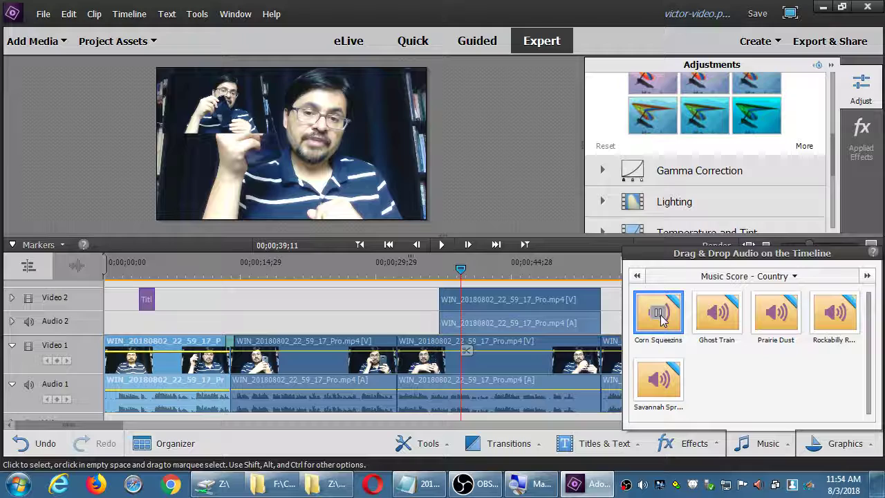
pyautogui.click(723, 277)
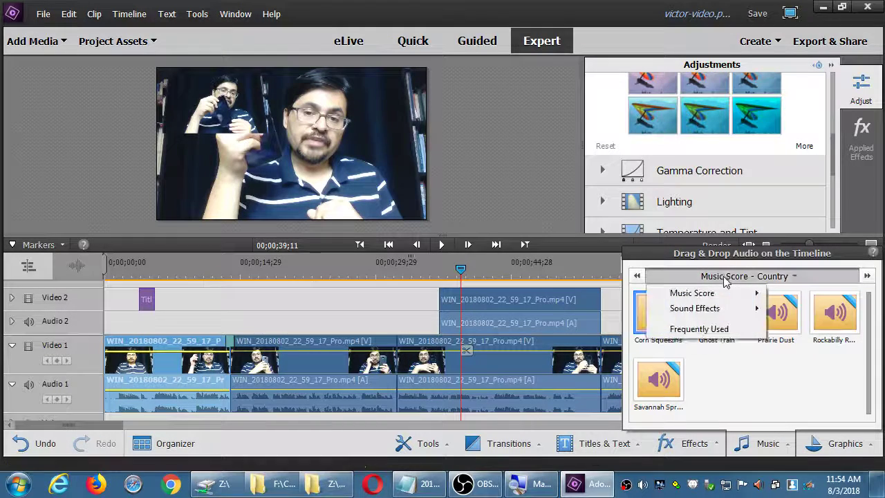
pyautogui.moveTo(720, 297)
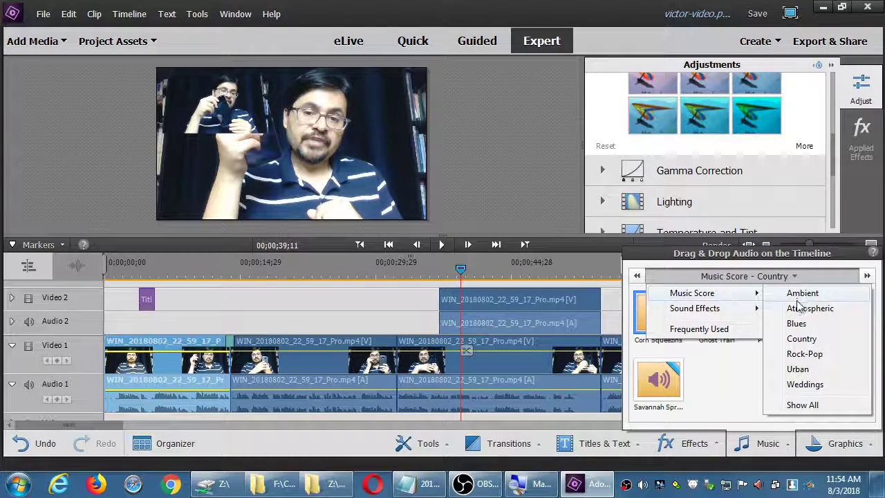
pyautogui.click(795, 371)
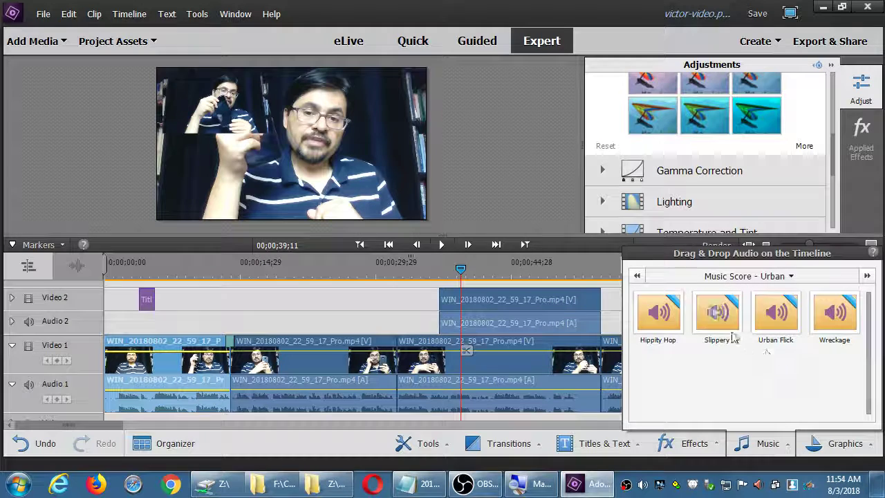
pyautogui.click(660, 315)
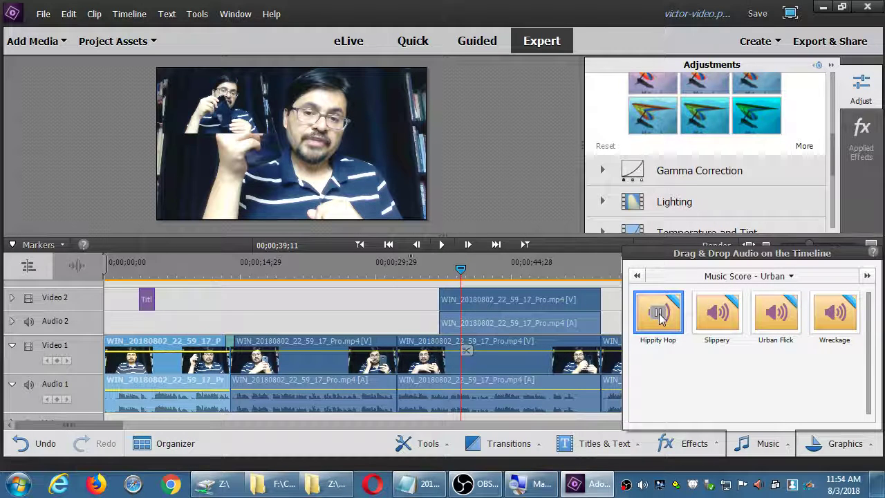
# Close the music library to reveal the full timeline
pyautogui.click(748, 277)
pyautogui.moveTo(738, 296)
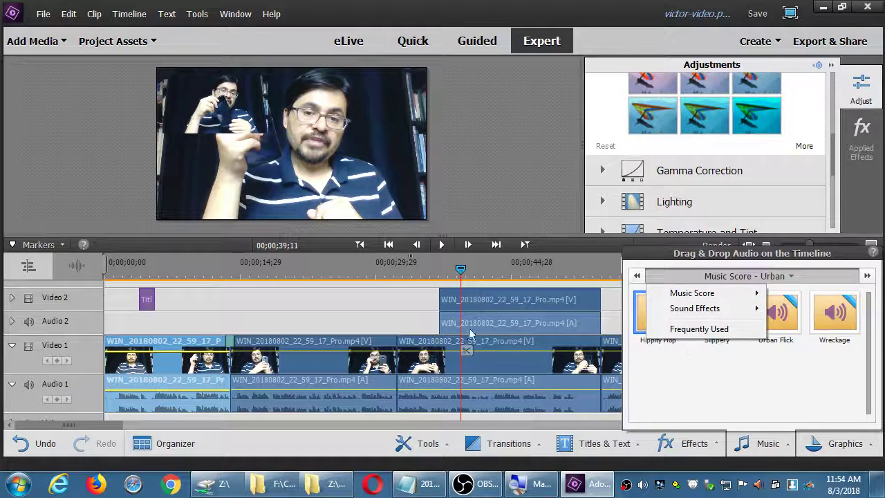
pyautogui.click(405, 311)
pyautogui.click(417, 315)
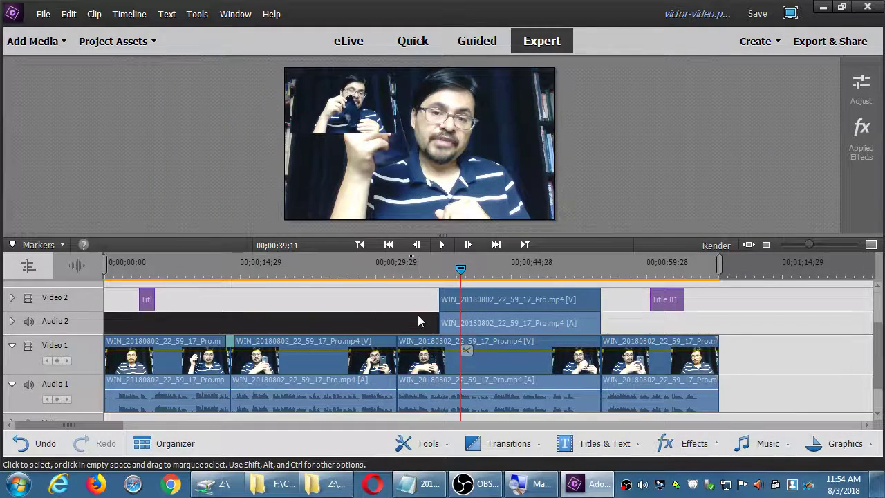
# Enlarge the timeline to show all tracks and expand the Music track
pyautogui.press('=')
pyautogui.press('-')
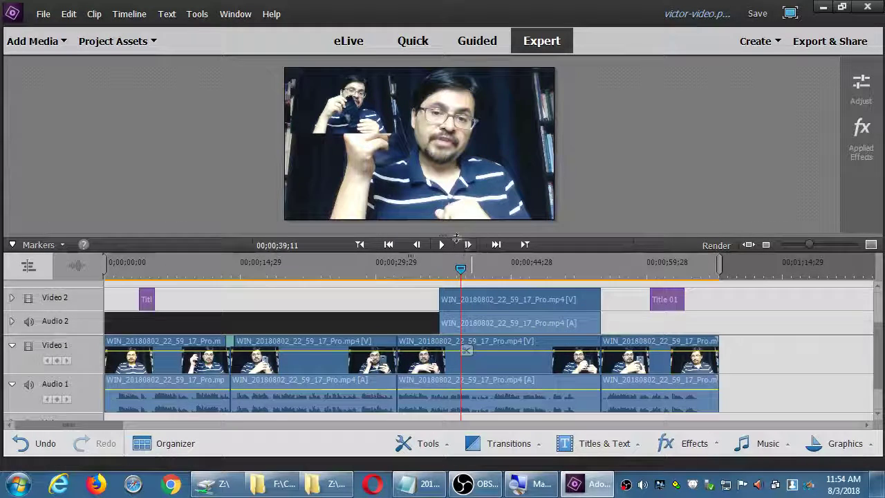
pyautogui.moveTo(456, 238); pyautogui.dragTo(463, 184)
pyautogui.scroll(-1, 346, 311)
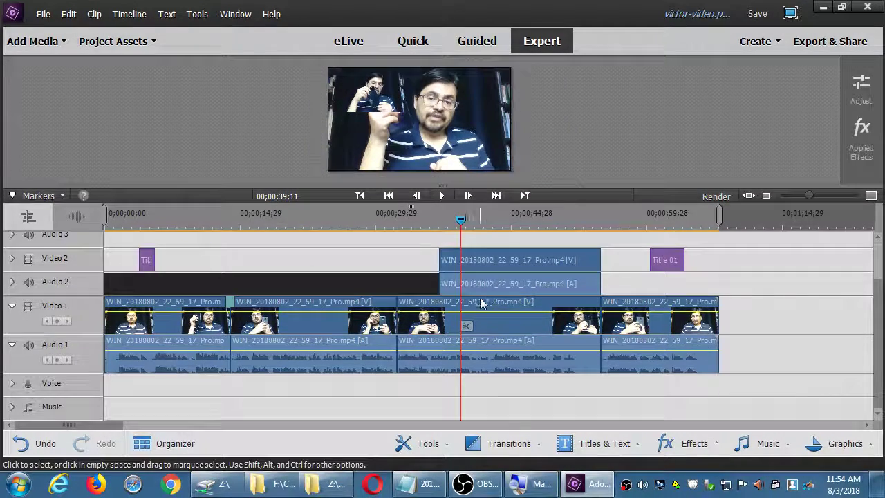
pyautogui.click(12, 407)
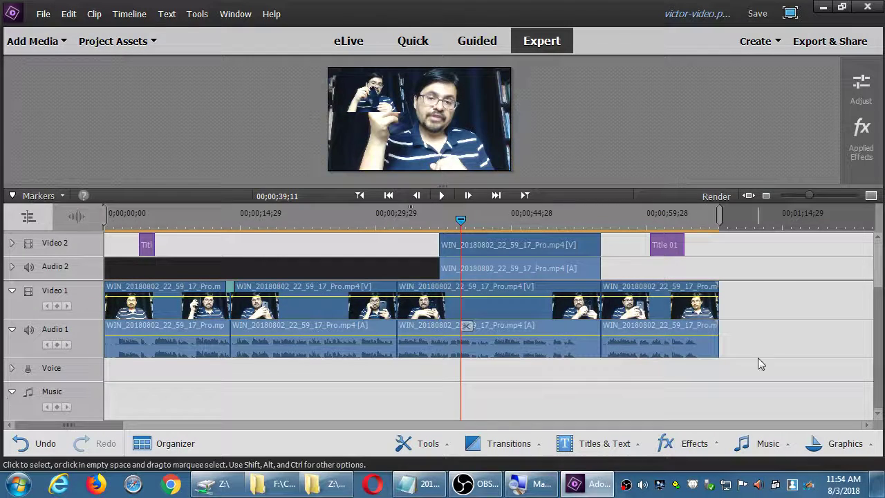
# Preview the Slippery score in the music library
pyautogui.click(767, 443)
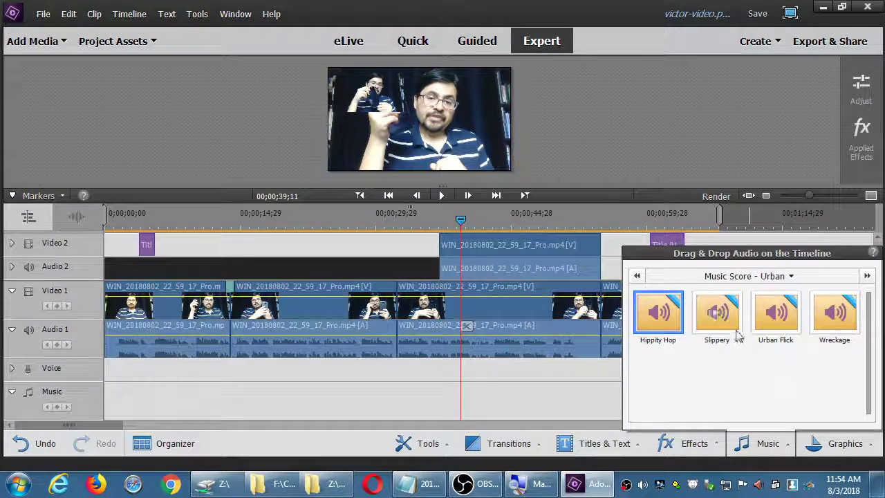
pyautogui.click(719, 315)
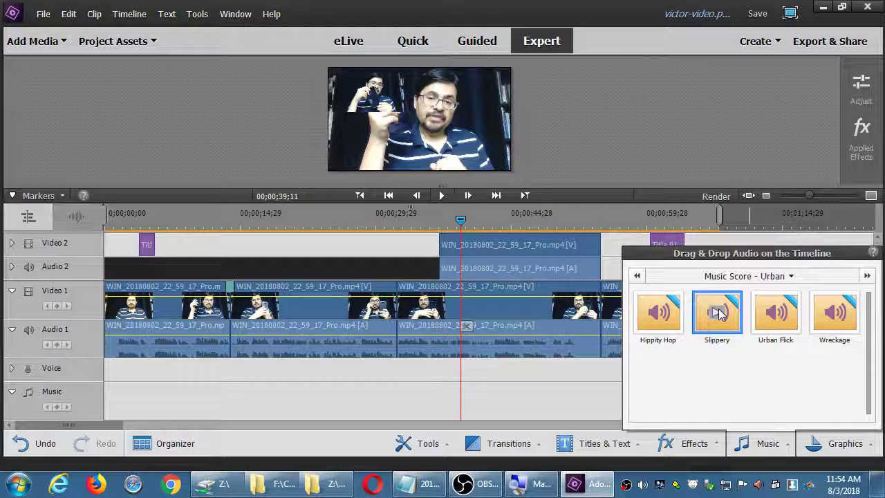
pyautogui.click(716, 314)
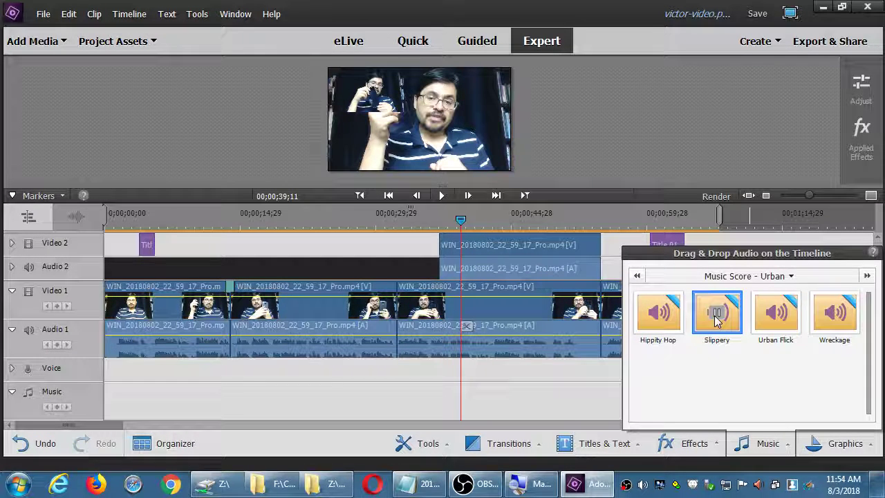
pyautogui.click(715, 315)
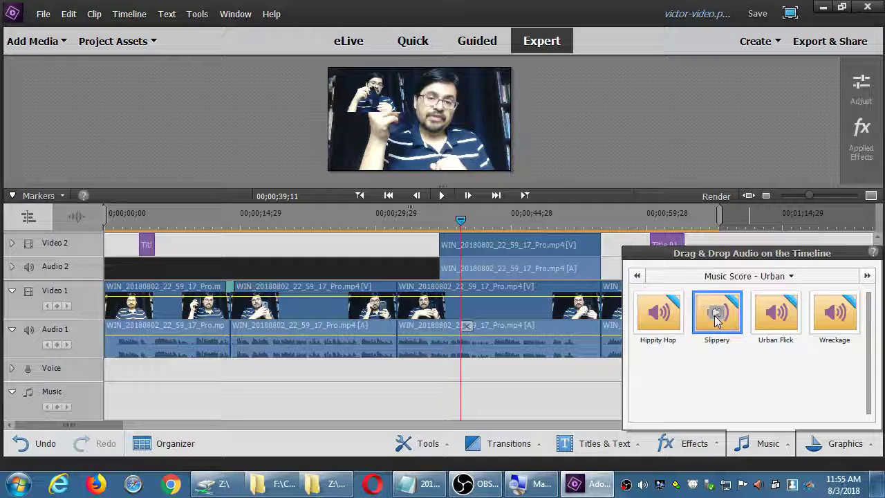
# Drag the Atmospheric score Bedtime Story to the start of the Music track
pyautogui.click(791, 276)
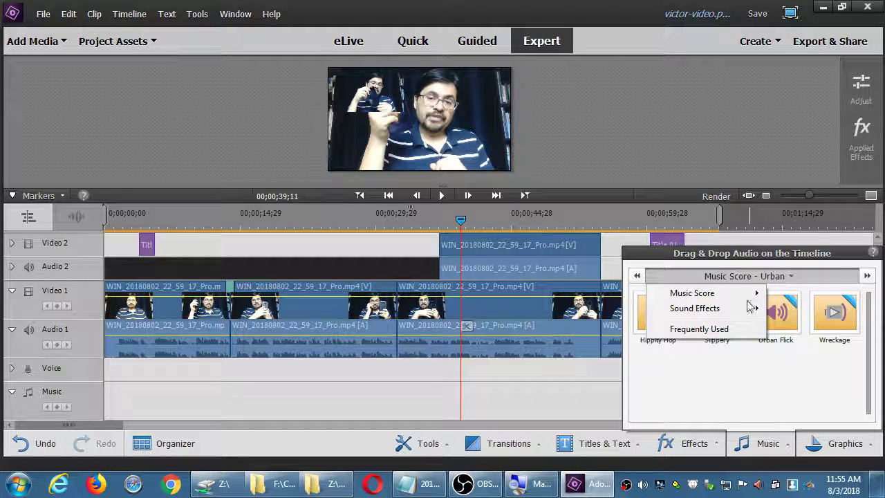
pyautogui.click(794, 294)
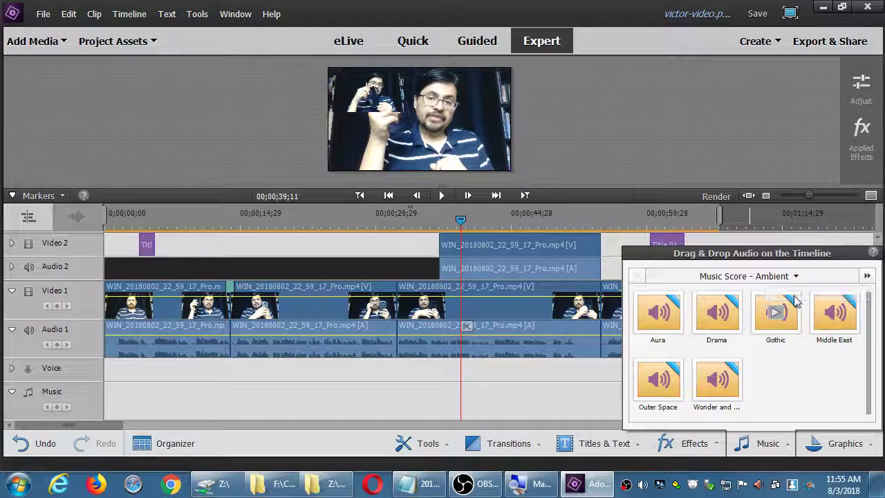
pyautogui.click(761, 277)
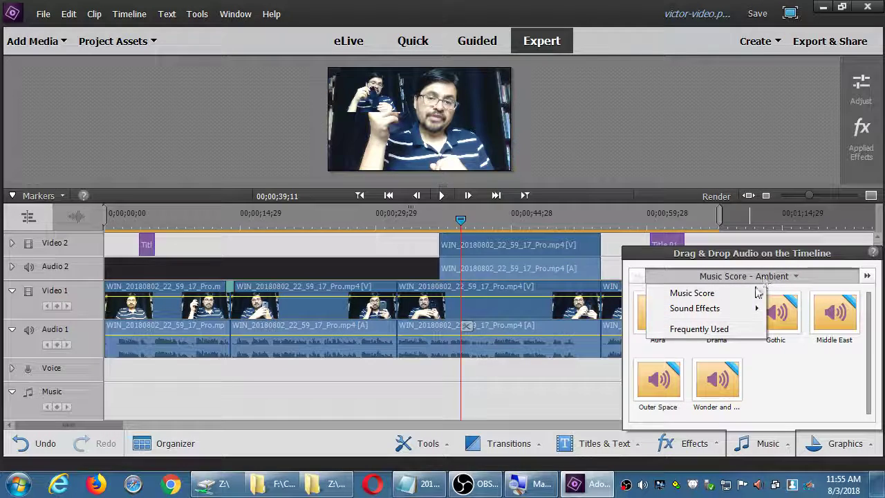
pyautogui.moveTo(757, 293)
pyautogui.click(794, 309)
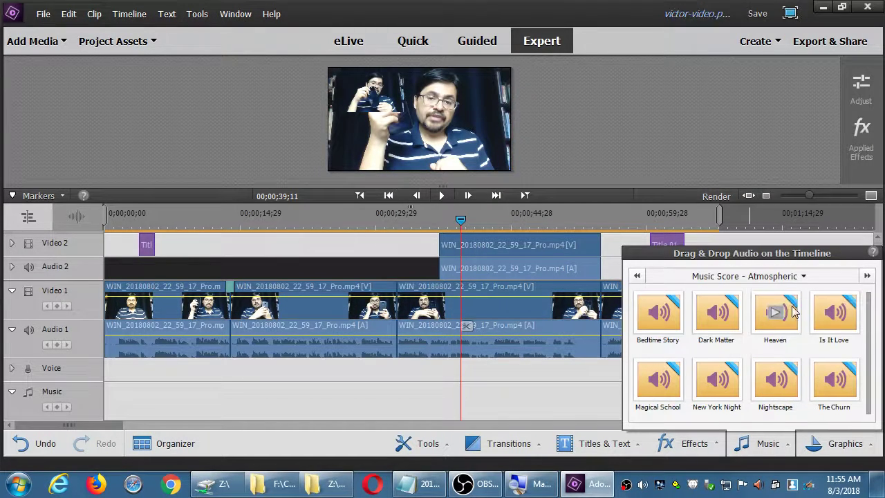
pyautogui.click(659, 316)
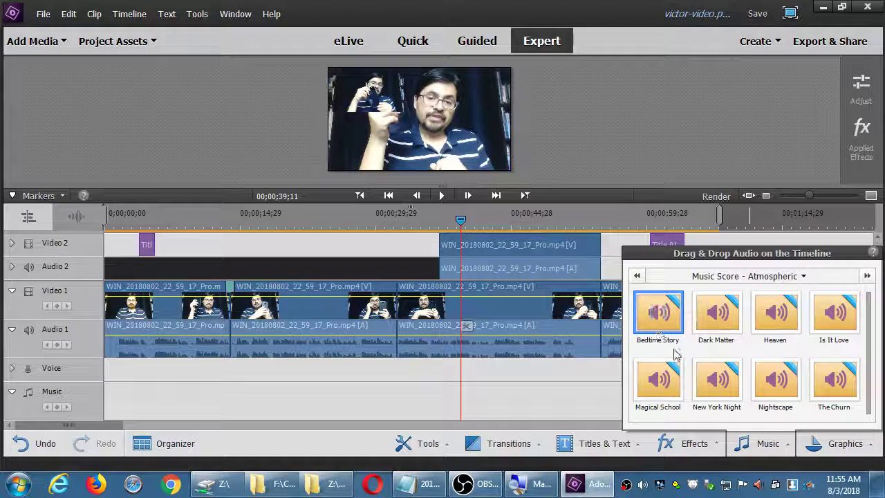
pyautogui.moveTo(664, 317); pyautogui.dragTo(112, 395)
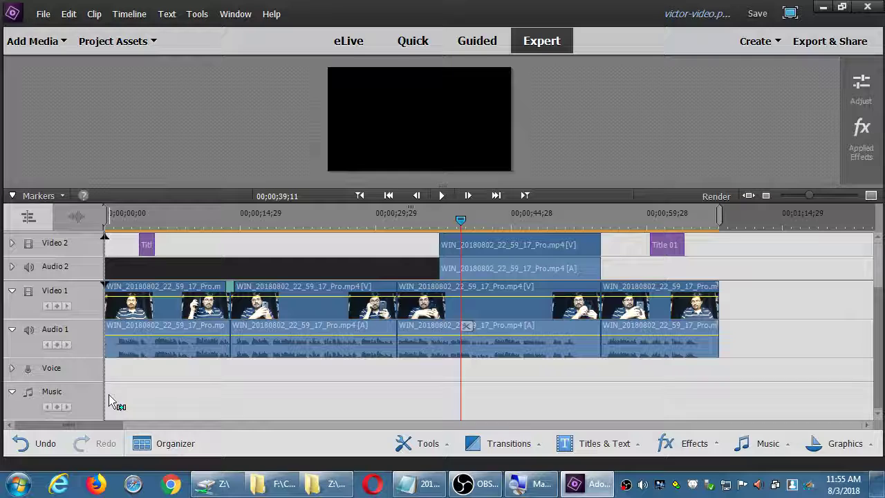
pyautogui.moveTo(109, 397); pyautogui.dragTo(109, 395)
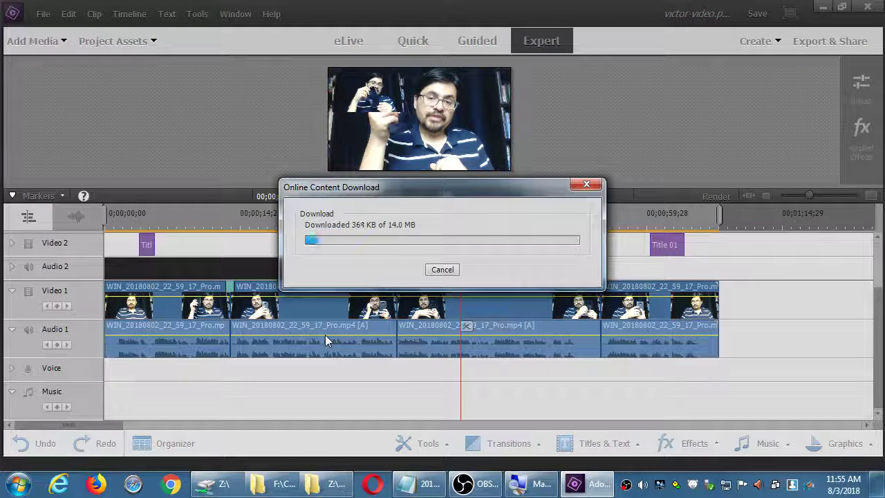
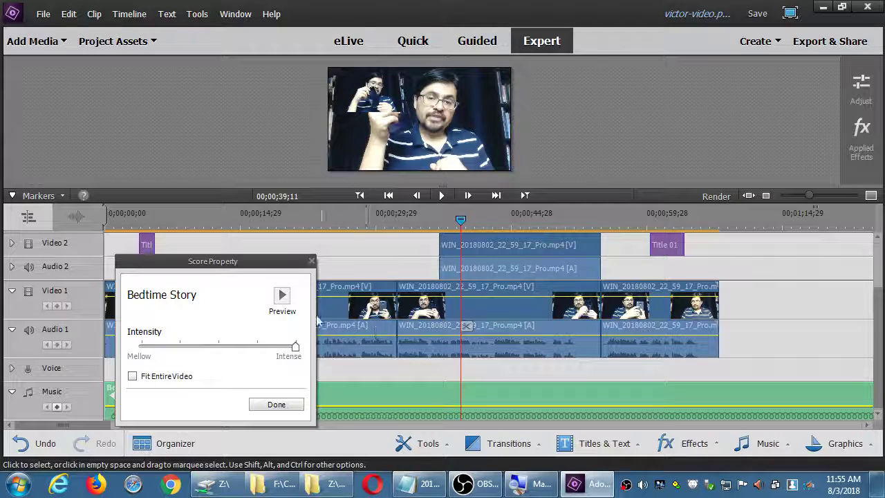
# Close the score settings and play the timeline from the beginning
pyautogui.click(280, 405)
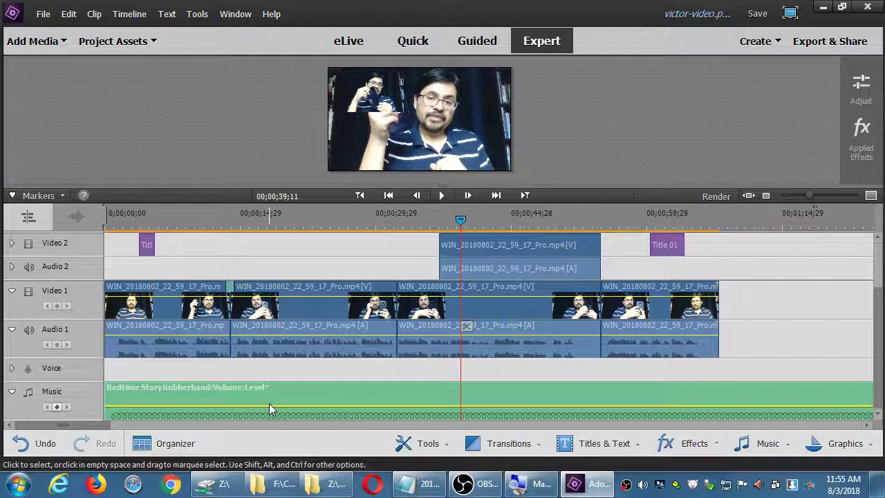
pyautogui.click(268, 222)
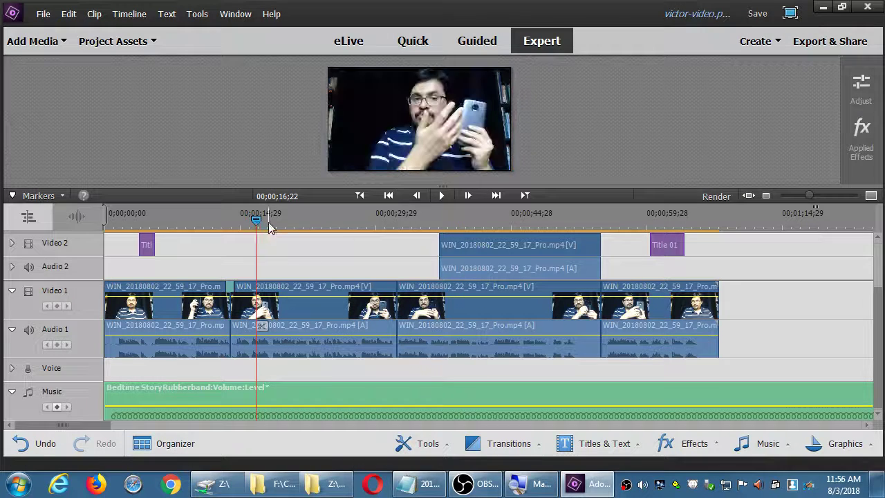
pyautogui.press('Home')
pyautogui.press('space')
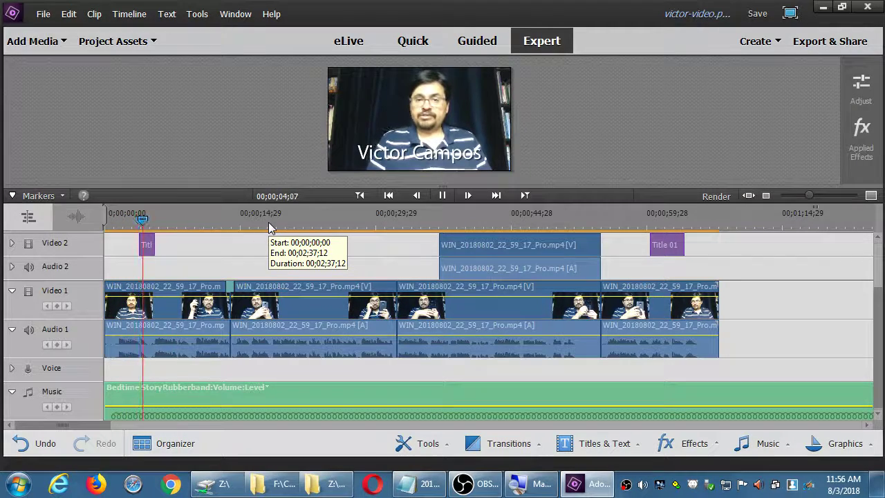
pyautogui.press('space')
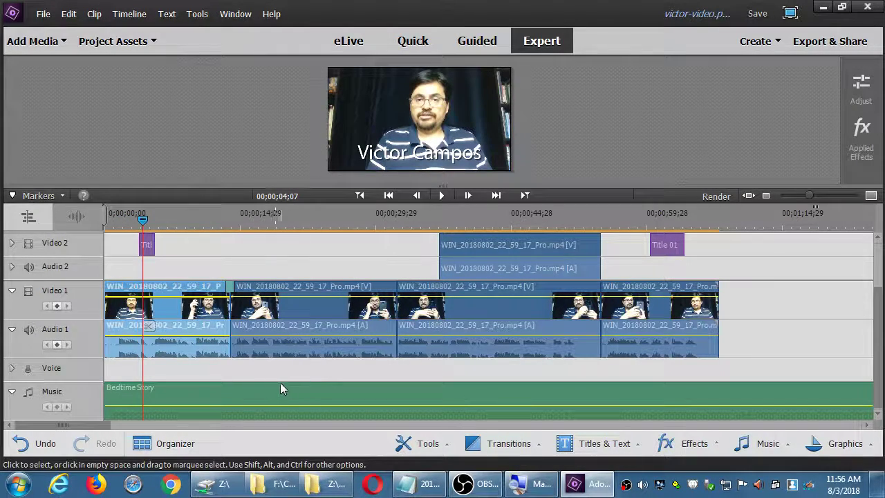
# Audition the Bedtime Story score at middle, Mellow and Intense levels, then settle on Mellow
pyautogui.doubleClick(304, 400)
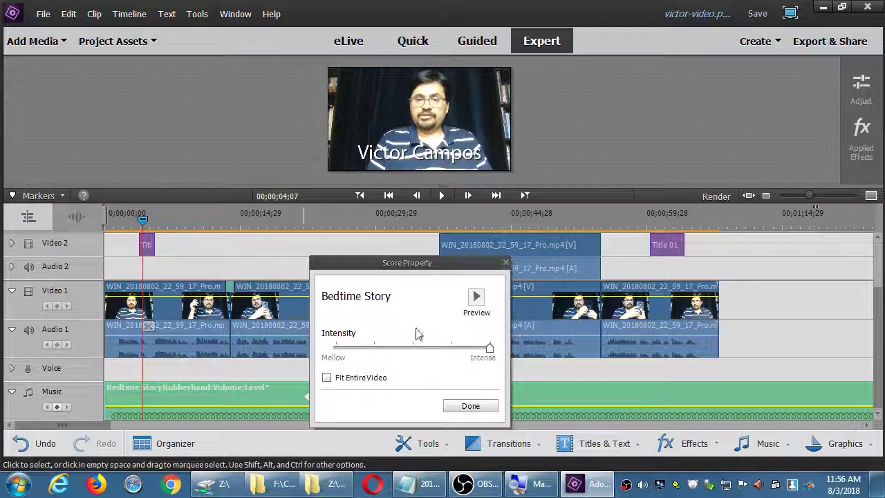
pyautogui.moveTo(487, 348); pyautogui.dragTo(388, 358)
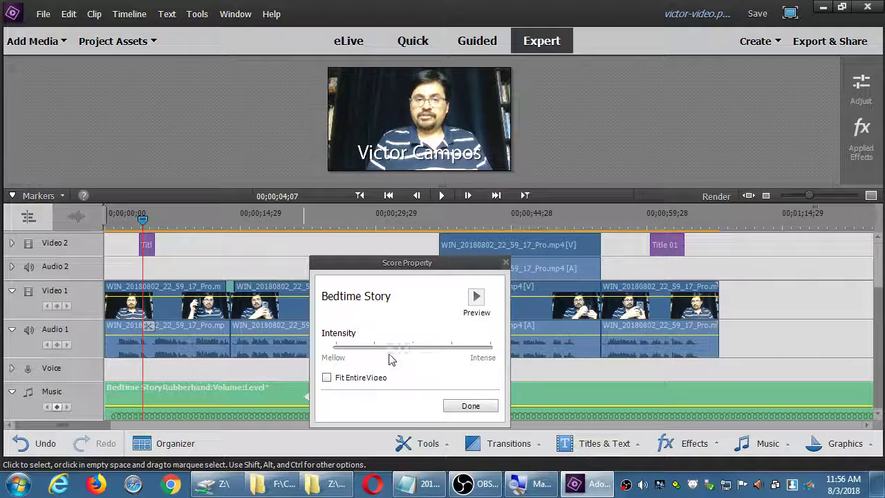
pyautogui.click(475, 297)
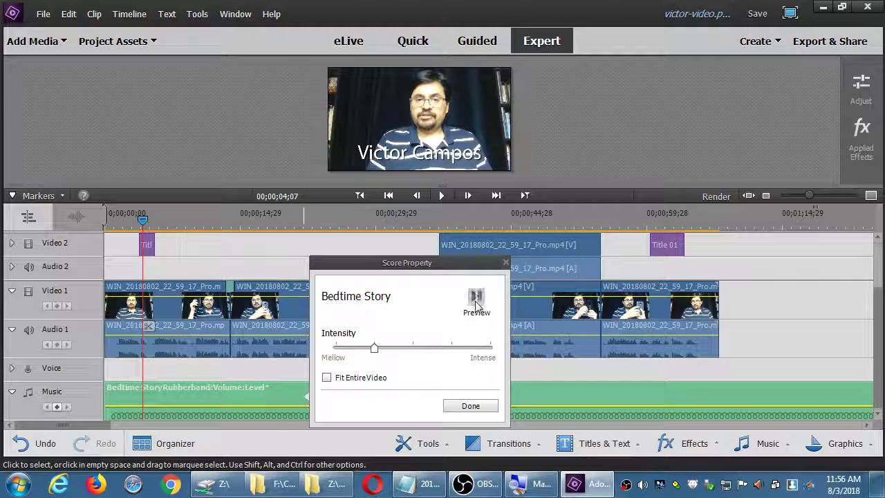
pyautogui.click(477, 298)
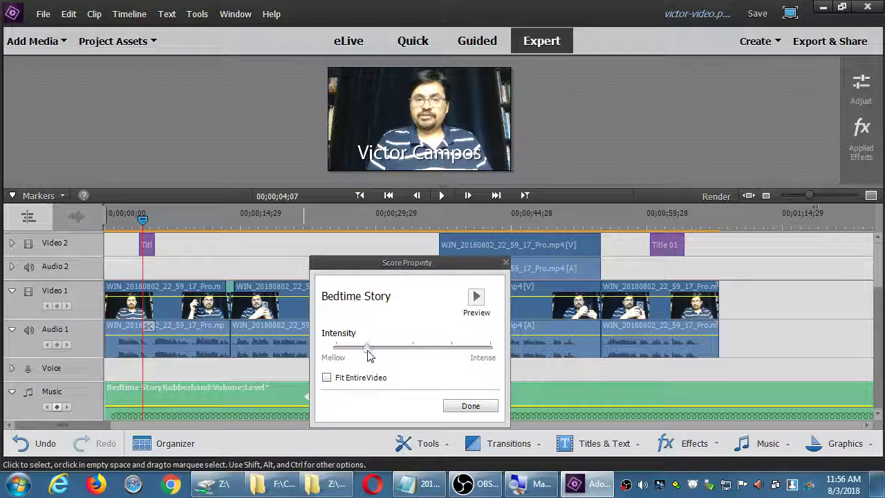
pyautogui.moveTo(368, 350); pyautogui.dragTo(336, 350)
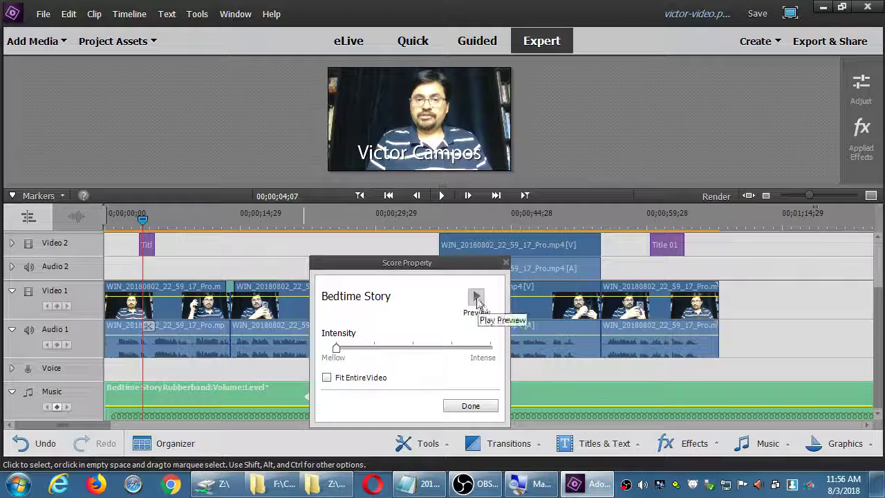
pyautogui.click(476, 298)
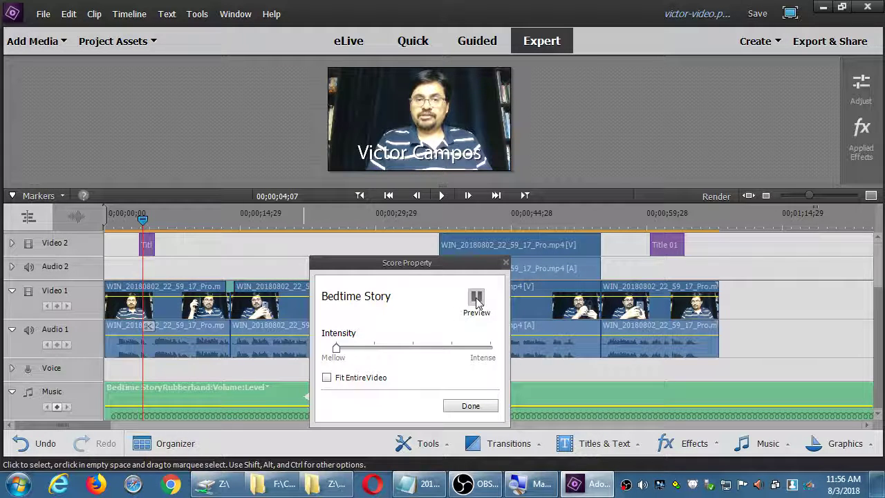
pyautogui.click(477, 298)
pyautogui.moveTo(341, 354); pyautogui.dragTo(489, 351)
pyautogui.click(476, 298)
pyautogui.click(484, 298)
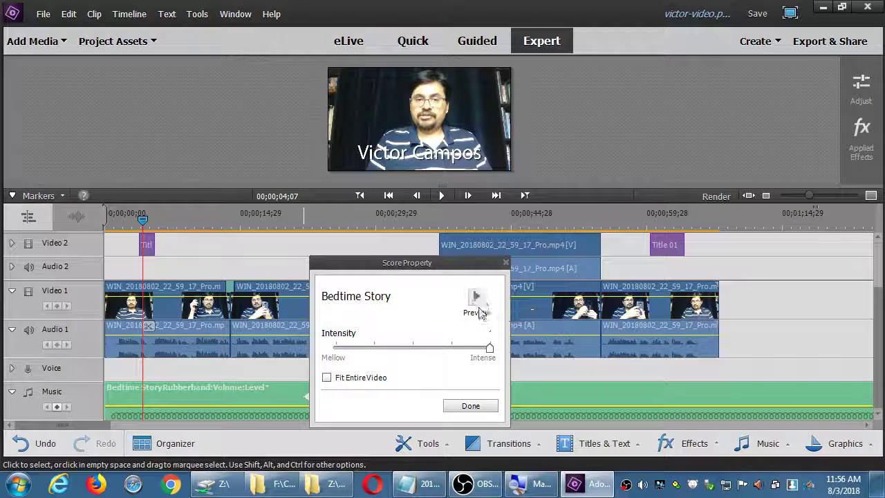
pyautogui.moveTo(488, 348); pyautogui.dragTo(323, 360)
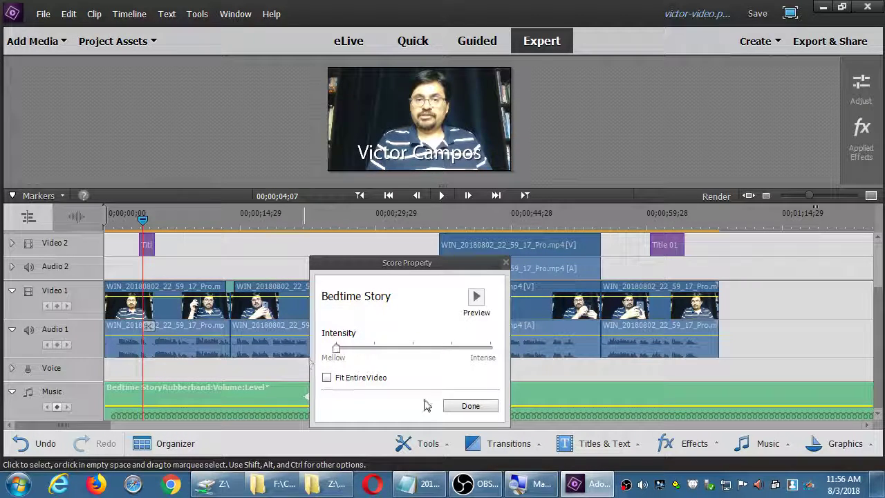
pyautogui.click(470, 406)
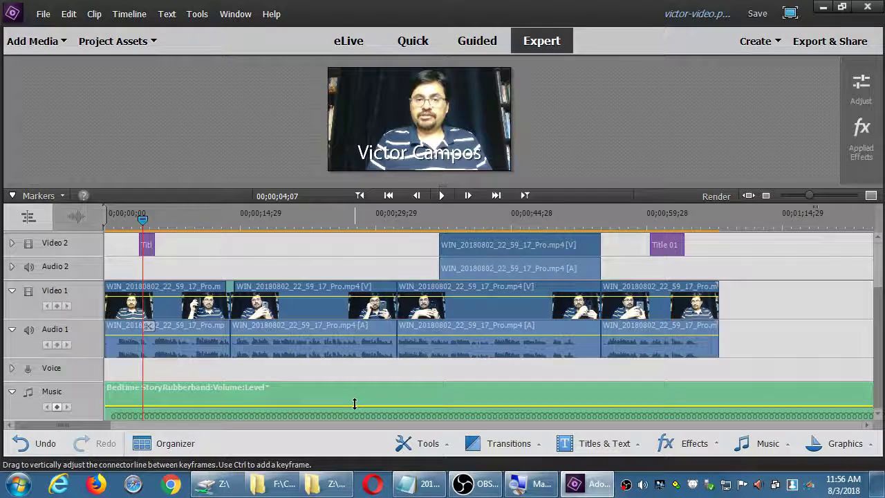
# Lower the Bedtime Story music to about -15.56 dB, then disable it and play without music
pyautogui.moveTo(354, 404); pyautogui.dragTo(367, 411)
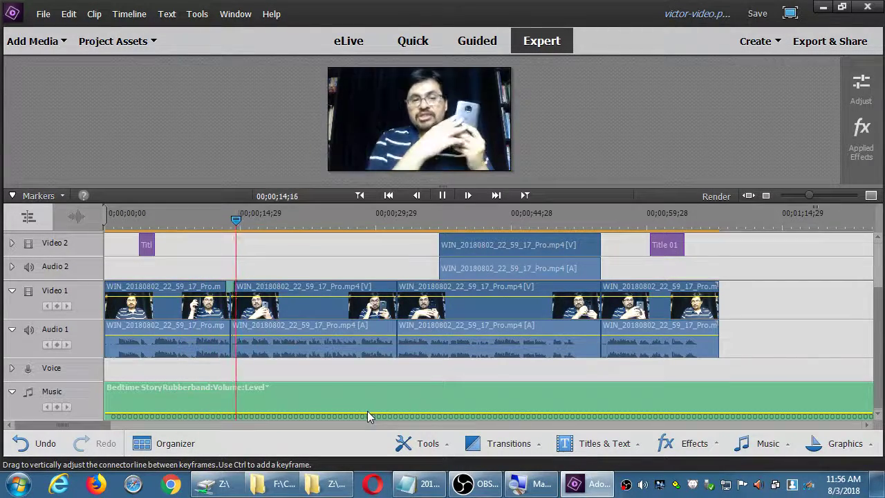
pyautogui.rightClick(370, 403)
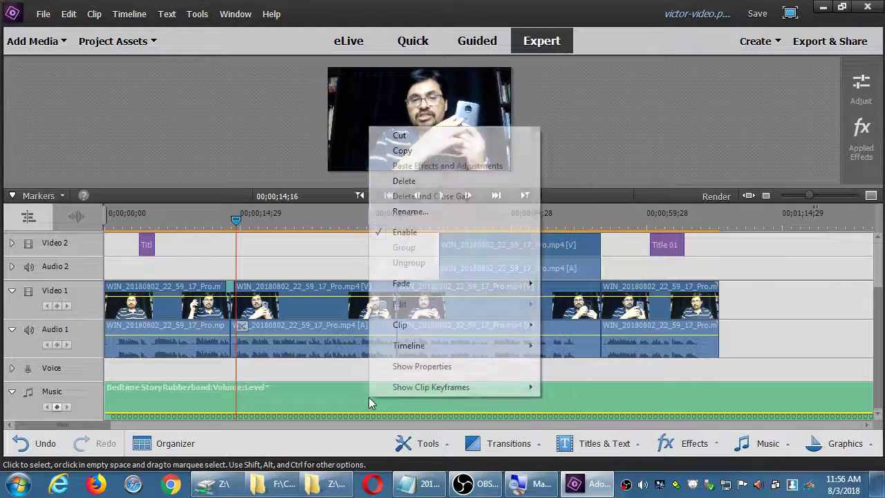
pyautogui.click(393, 237)
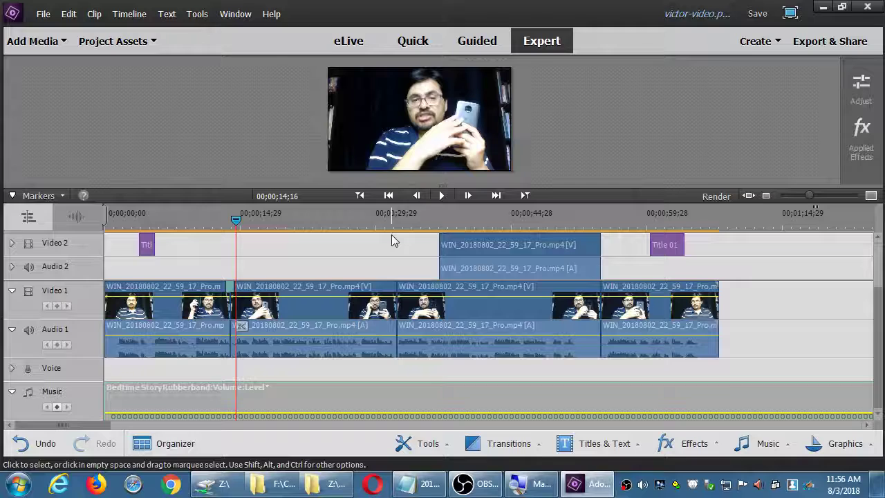
pyautogui.press('space')
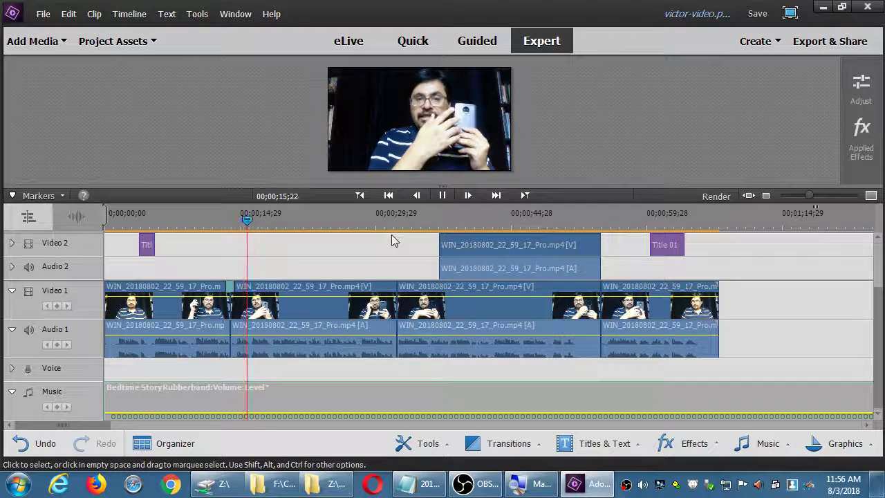
pyautogui.press('space')
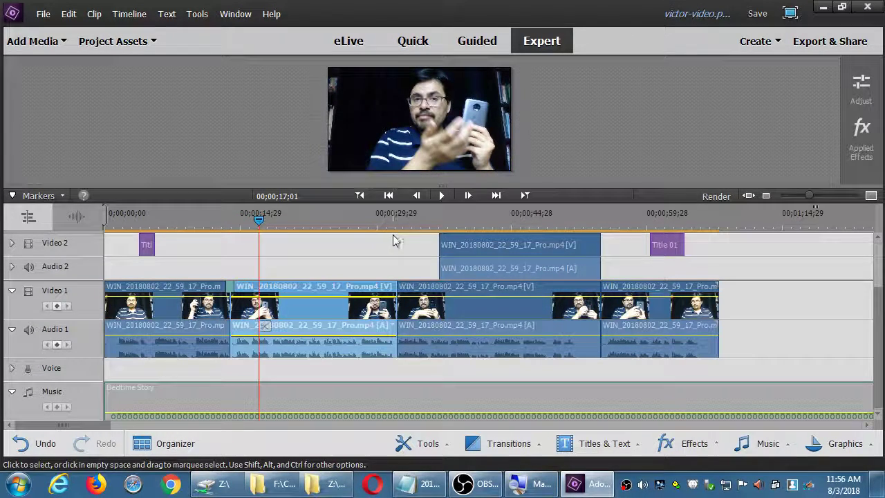
# Re-enable the Bedtime Story music clip, play it back, and save the project
pyautogui.rightClick(399, 401)
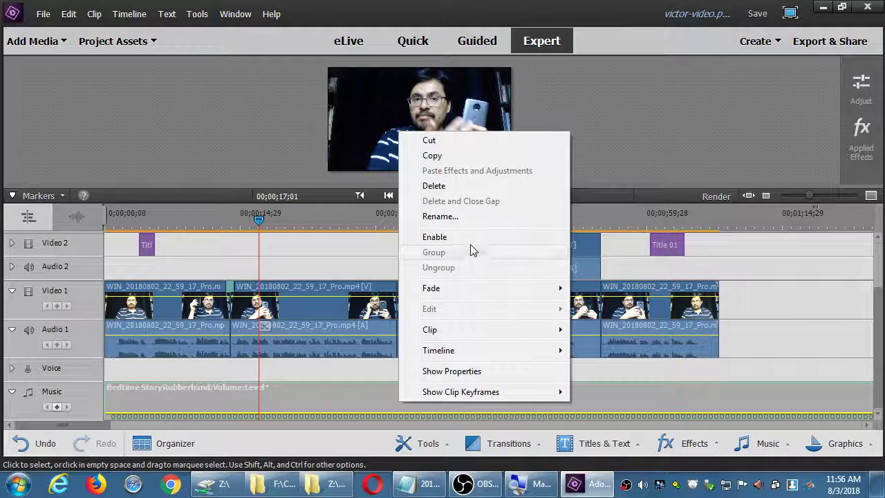
pyautogui.click(469, 238)
pyautogui.press('space')
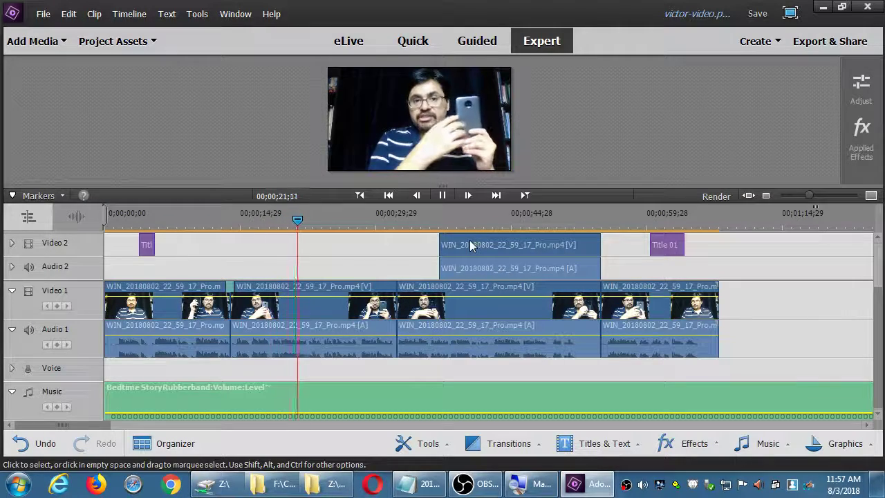
pyautogui.press('space')
pyautogui.hotkey('ctrl', 's')
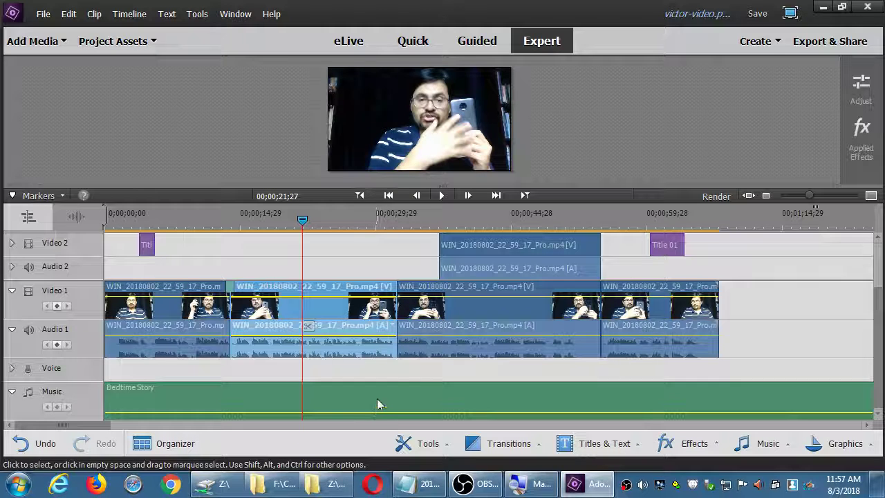
# Select the Bedtime Story clip and review the end of the timeline past the video
pyautogui.click(12, 391)
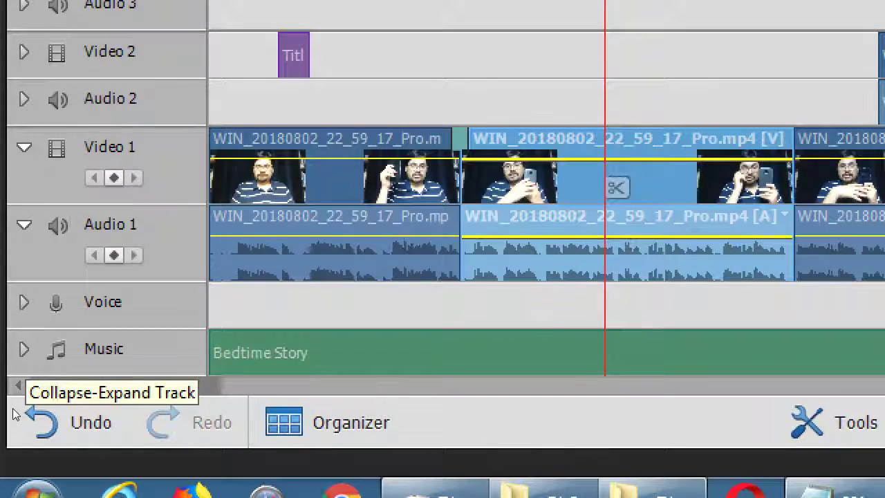
pyautogui.click(24, 349)
pyautogui.click(246, 346)
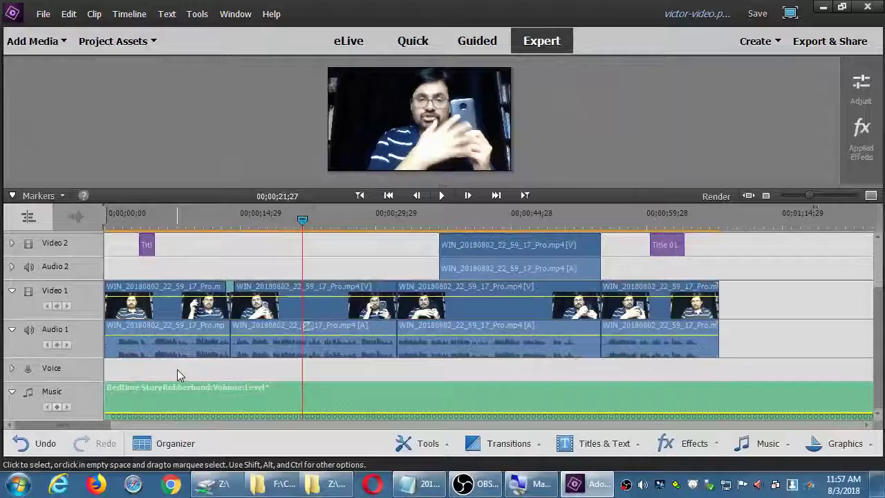
pyautogui.press('space')
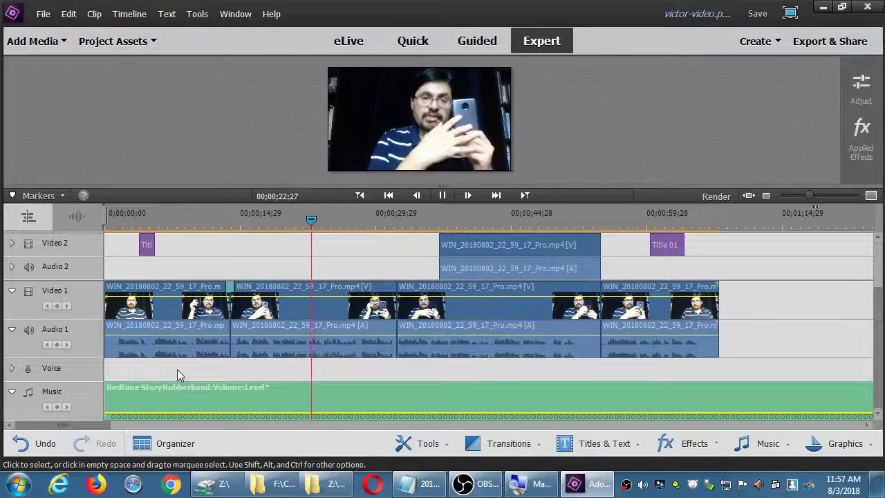
pyautogui.click(643, 220)
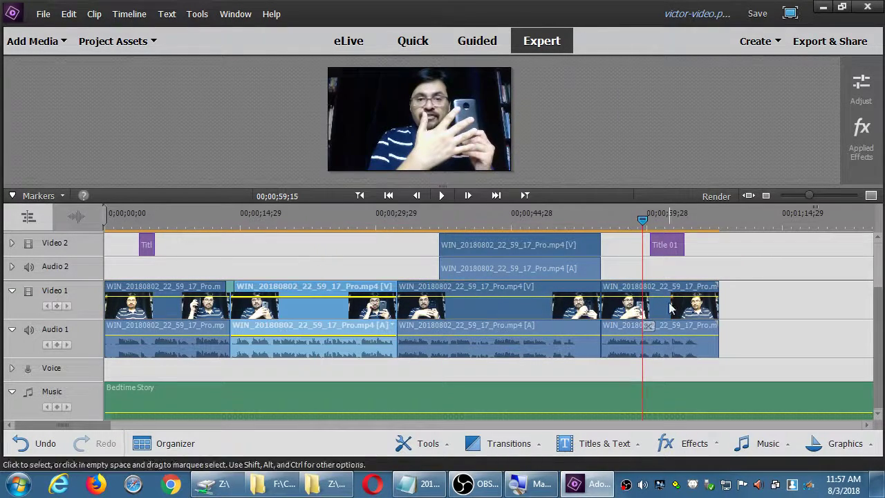
pyautogui.press('-')
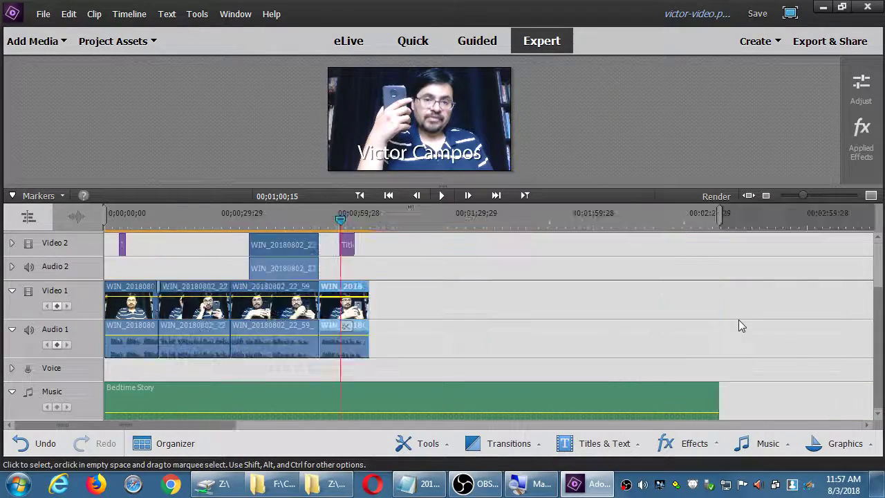
pyautogui.click(362, 223)
pyautogui.press('space')
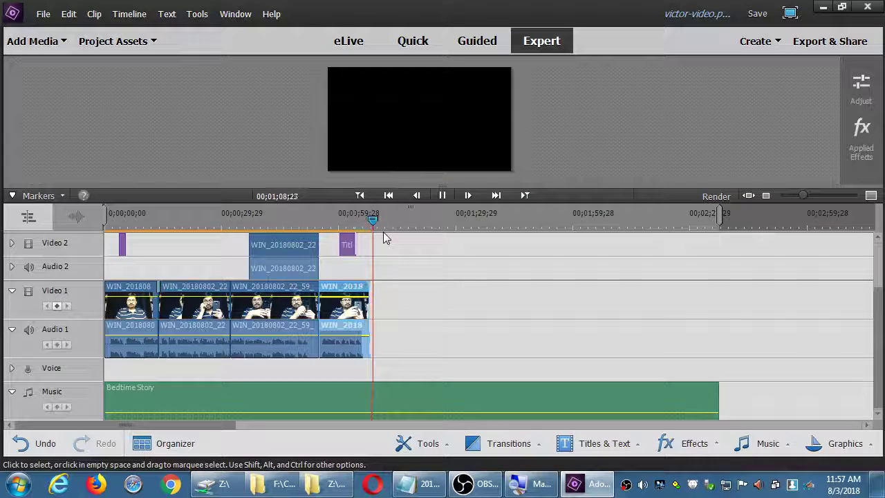
pyautogui.click(601, 360)
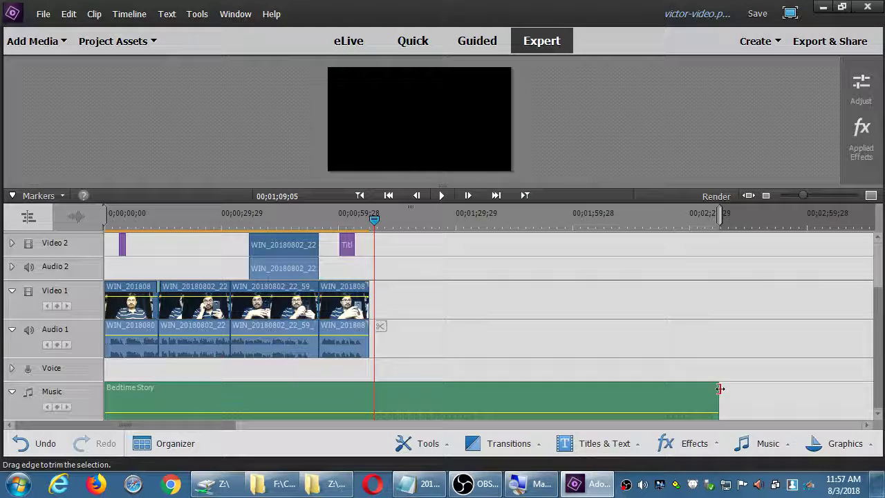
# Trim the Bedtime Story music to end with the video at 00;01;07;29, save, and replay the ending
pyautogui.moveTo(720, 388); pyautogui.dragTo(372, 383)
pyautogui.hotkey('ctrl', 's')
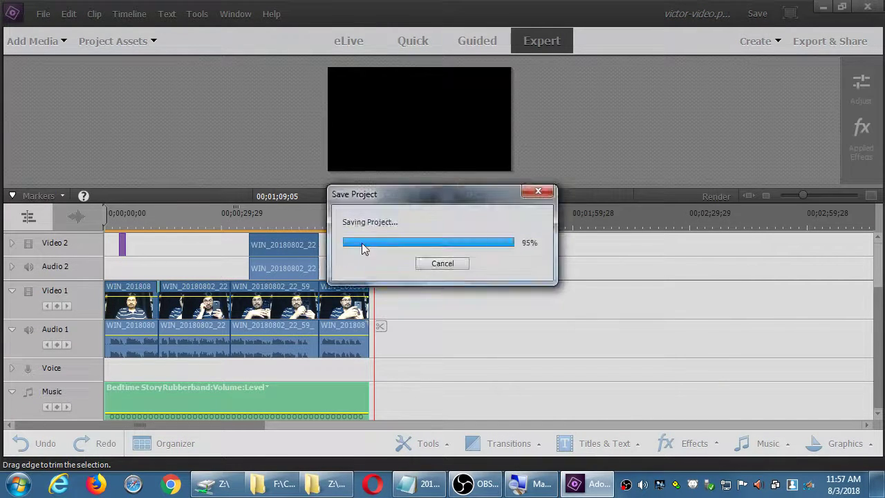
pyautogui.click(358, 222)
pyautogui.press('=')
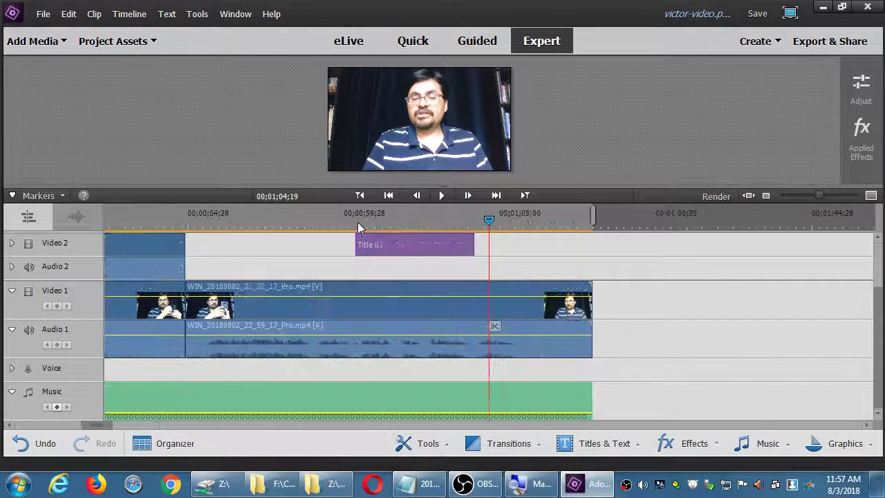
pyautogui.press('space')
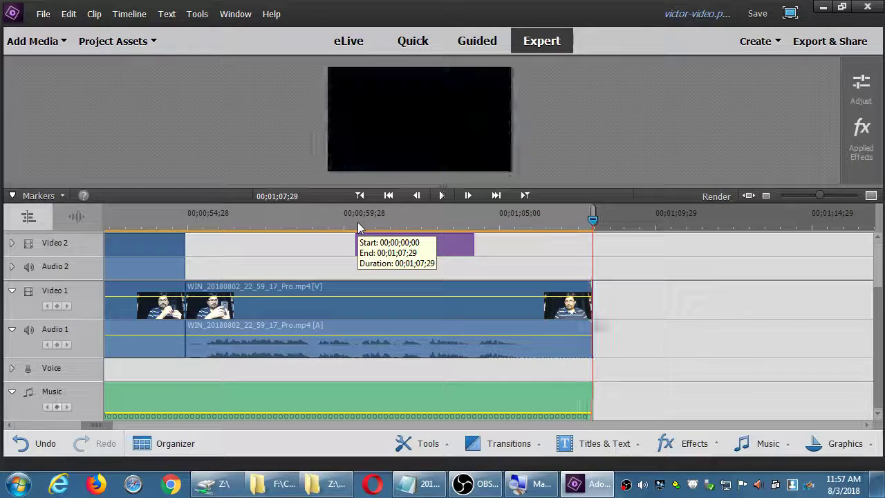
pyautogui.hotkey('ctrl', 's')
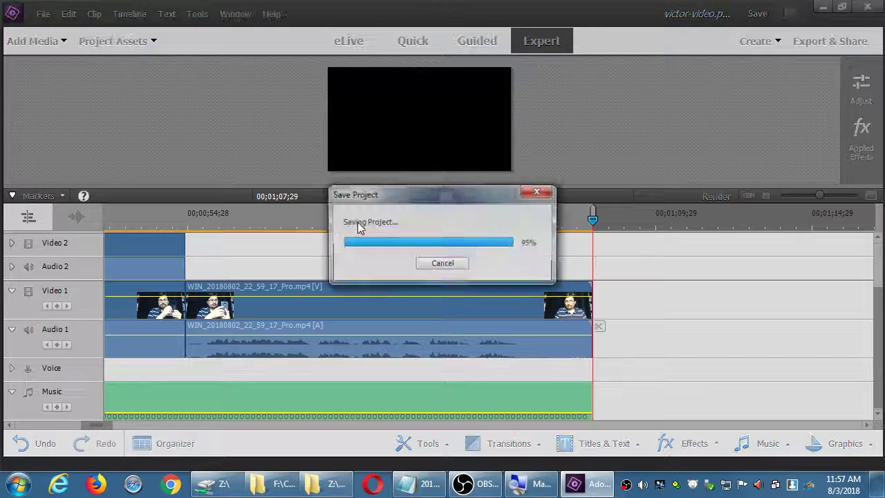
# Show the whole sequence, save the project, and briefly open then minimize OBS
pyautogui.press('\\')
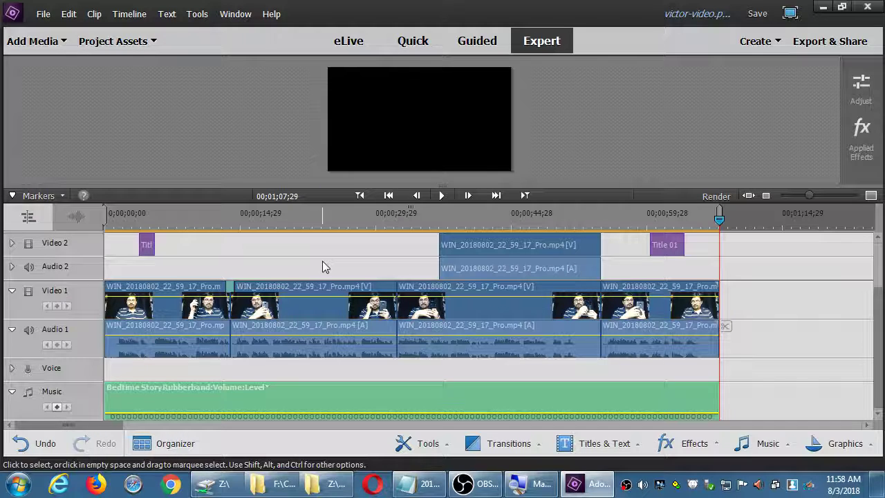
pyautogui.hotkey('ctrl', 's')
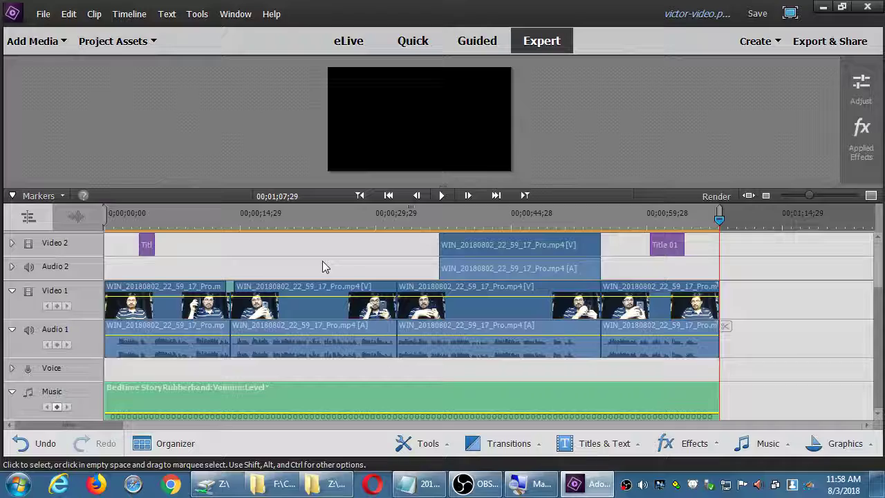
pyautogui.click(487, 488)
pyautogui.click(487, 488)
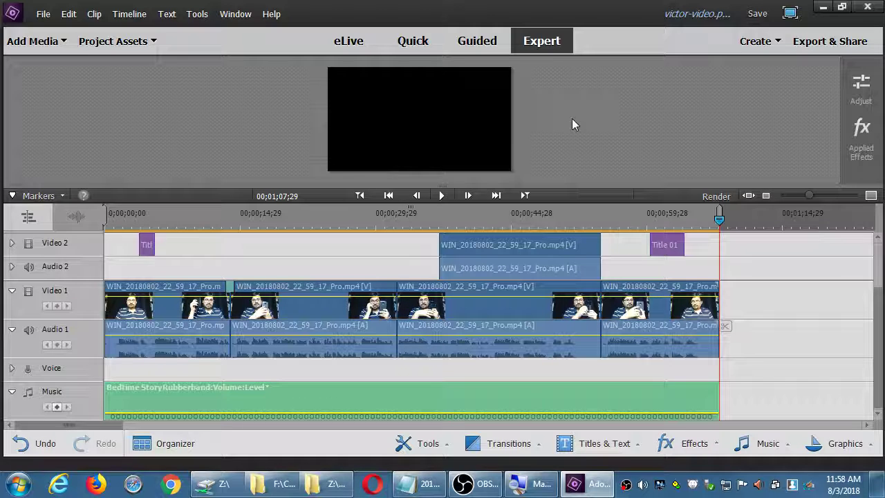
# Save the project twice more and bring the Notepad lesson notes forward
pyautogui.hotkey('ctrl', 's')
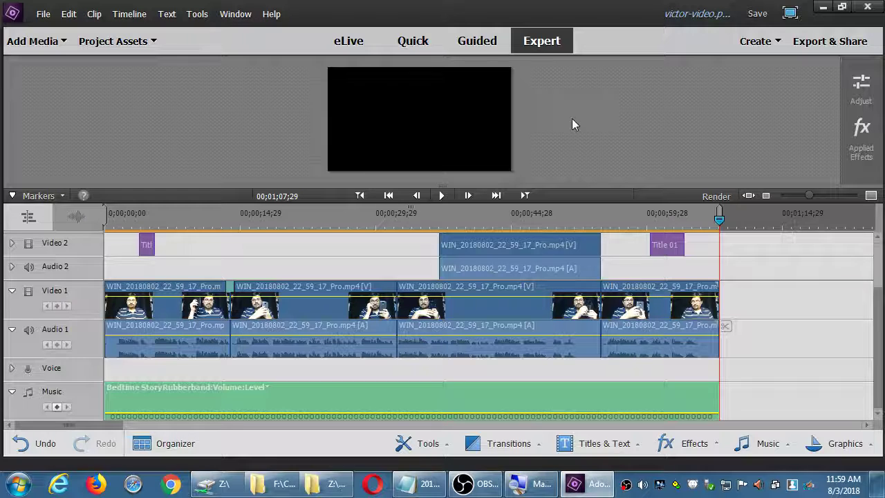
pyautogui.hotkey('ctrl', 's')
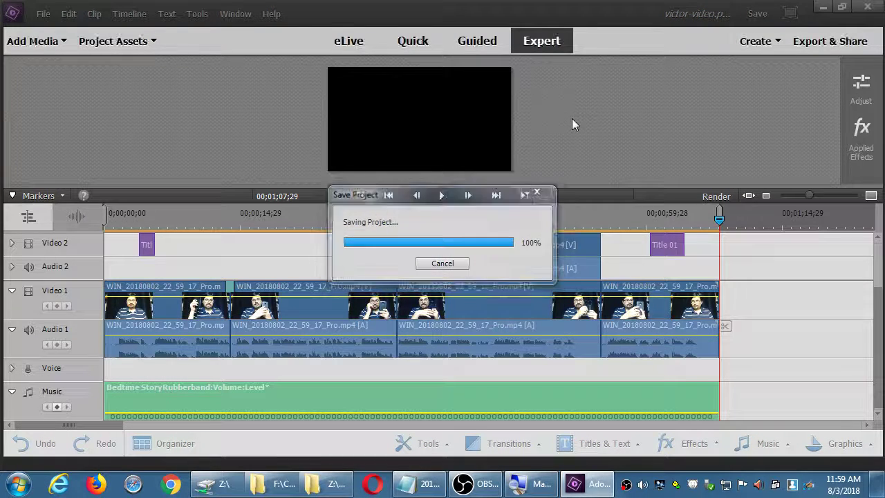
pyautogui.click(443, 489)
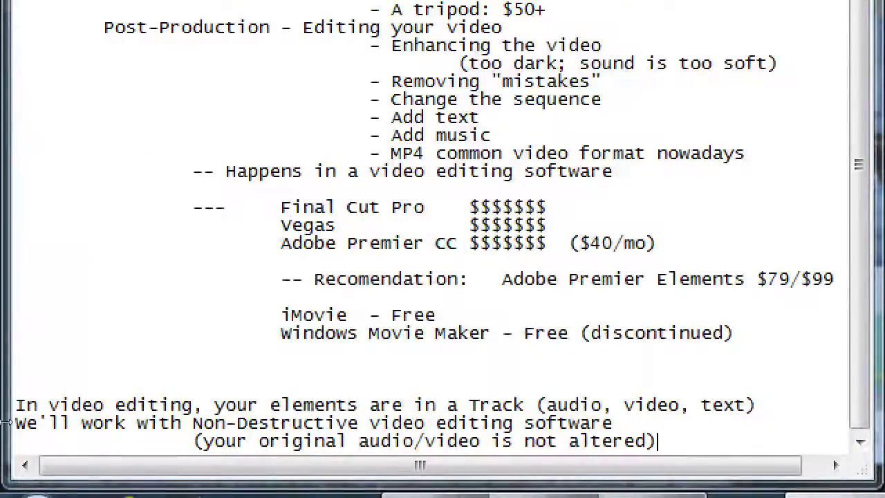
# Add a 'Regarding sound:' heading, an indented 'DON'T STEAL MUSIC' line, and a further-indented new line
pyautogui.press('Return')
pyautogui.press('Return')
pyautogui.press('Return')
pyautogui.press('Return')
pyautogui.write('Reg')
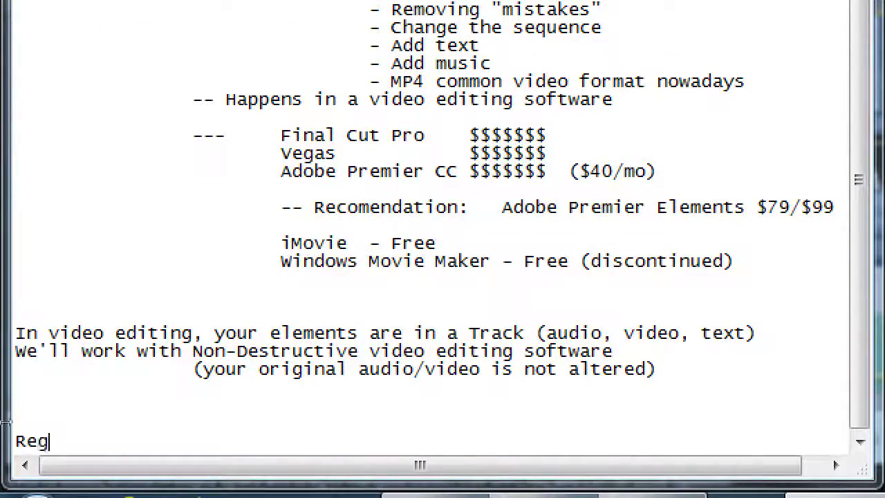
pyautogui.write('arding sound:')
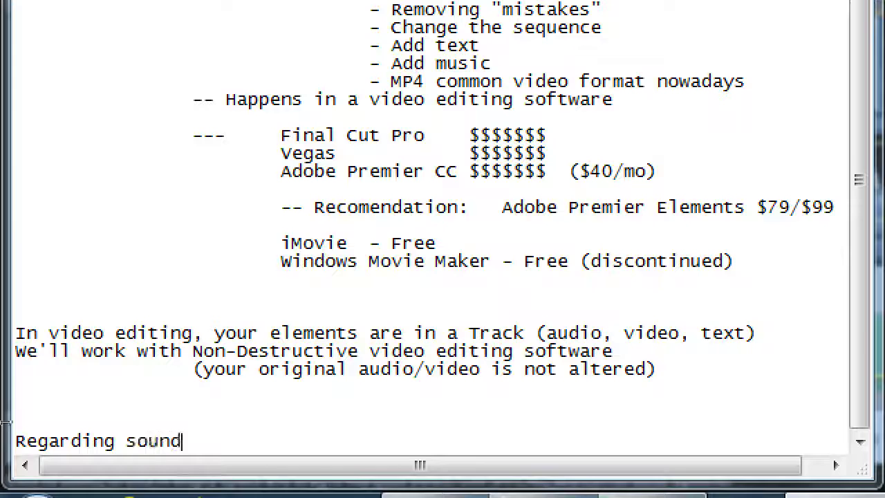
pyautogui.press('Return')
pyautogui.press('Tab')
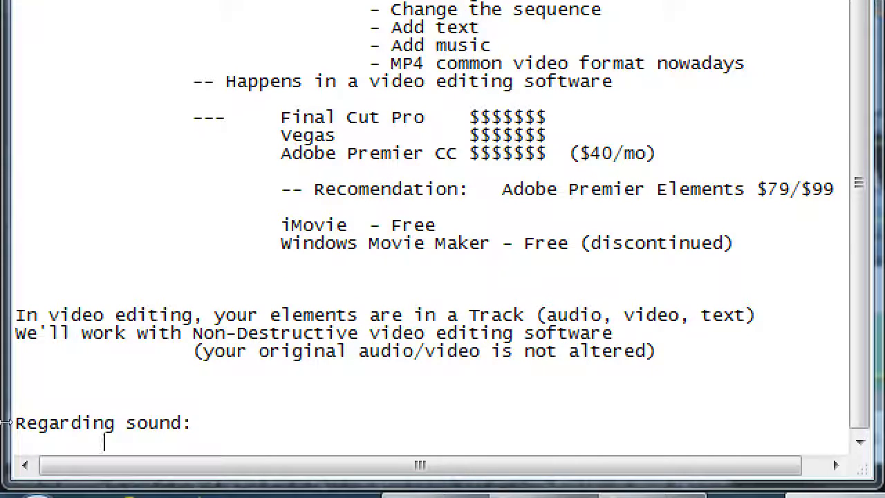
pyautogui.write("DON'T STEAL ")
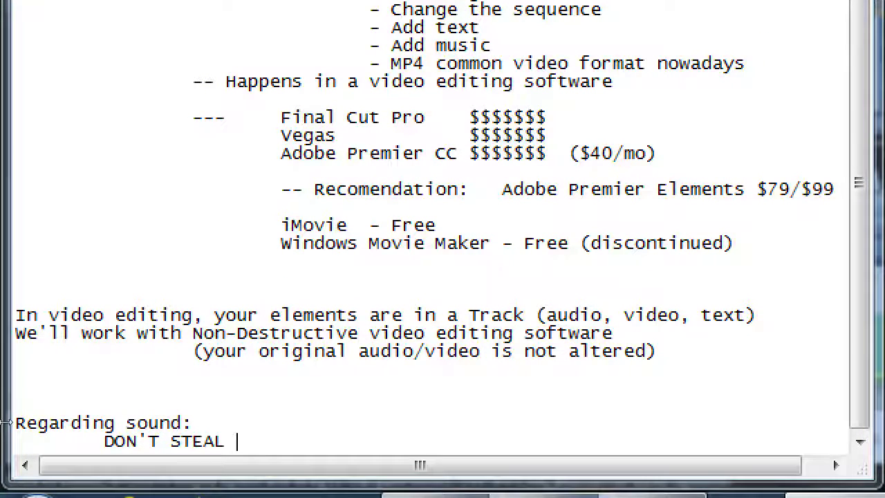
pyautogui.write('MUSIC')
pyautogui.press('Return')
pyautogui.press('Tab')
pyautogui.press('Tab')
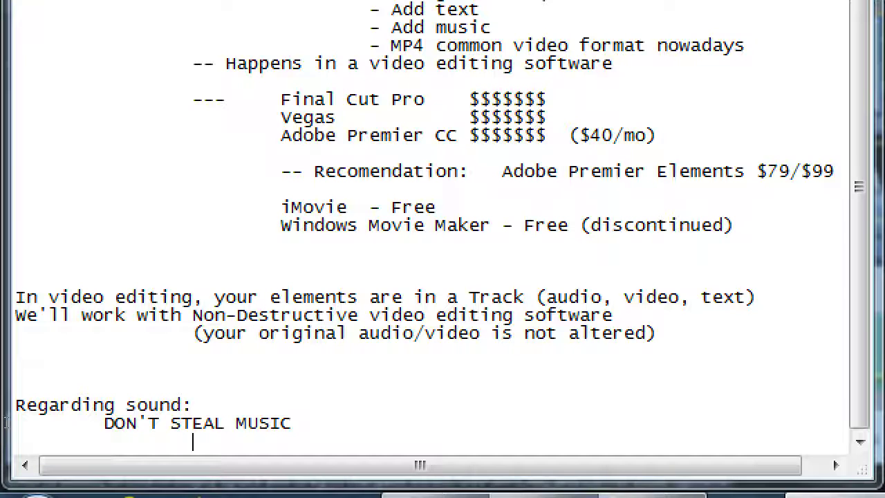
# Type 'Just because you paid for the CD, the iTunes subscription,' under the warning
pyautogui.write('Ju')
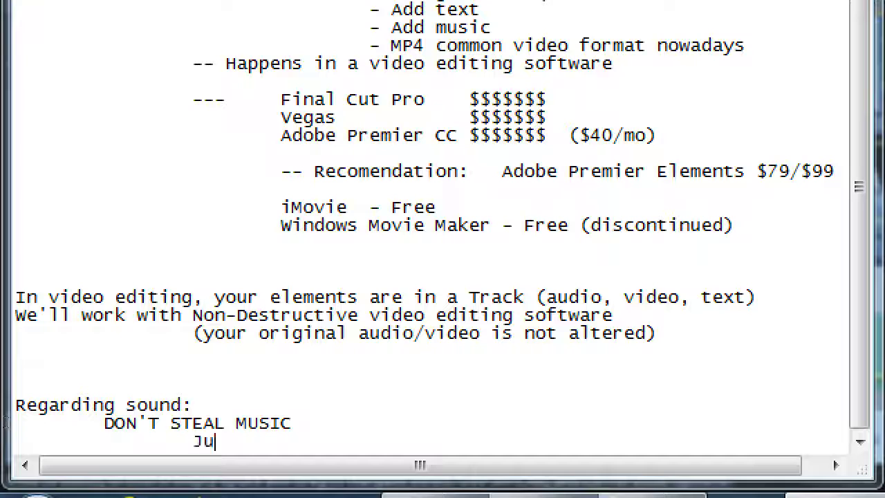
pyautogui.write('st becvause you b')
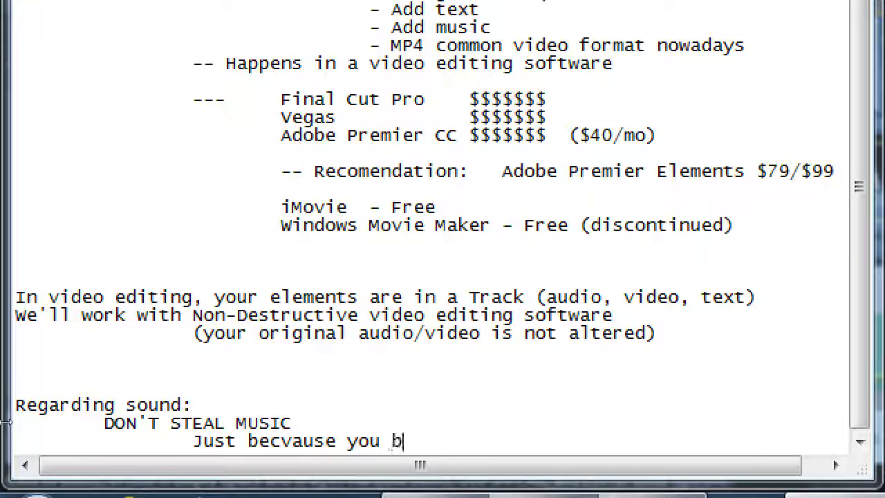
pyautogui.press('BackSpace')
pyautogui.write('paid fro')
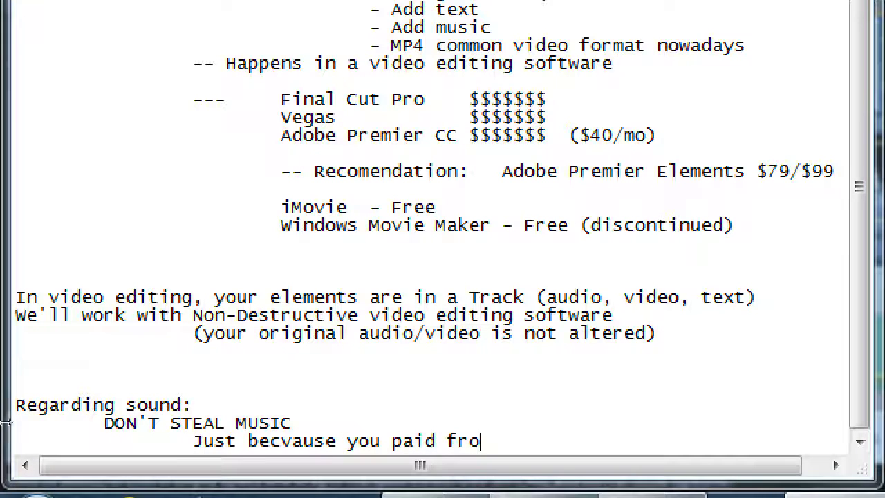
pyautogui.press('BackSpace')
pyautogui.press('BackSpace')
pyautogui.write('or the CD, the')
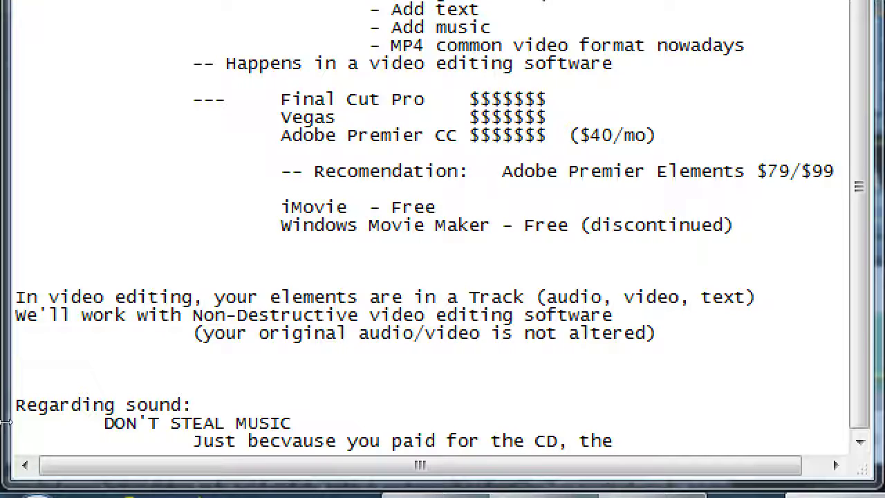
pyautogui.write(' iTunes ')
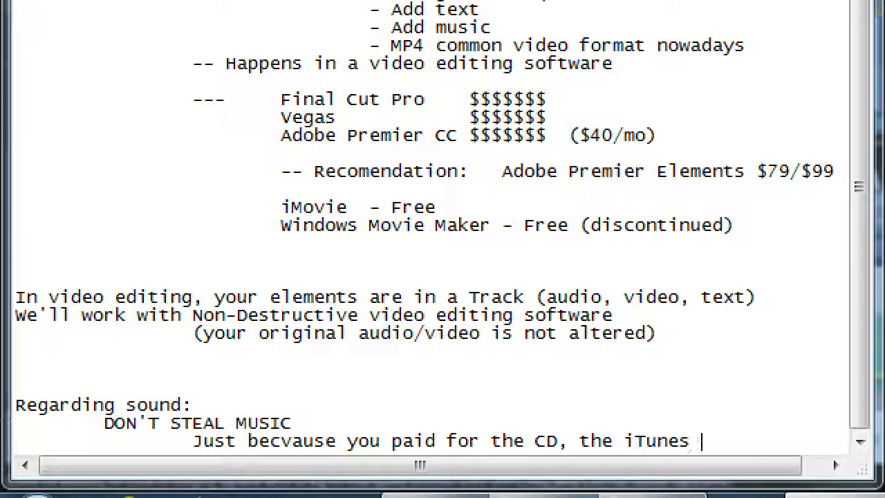
pyautogui.write('subscription')
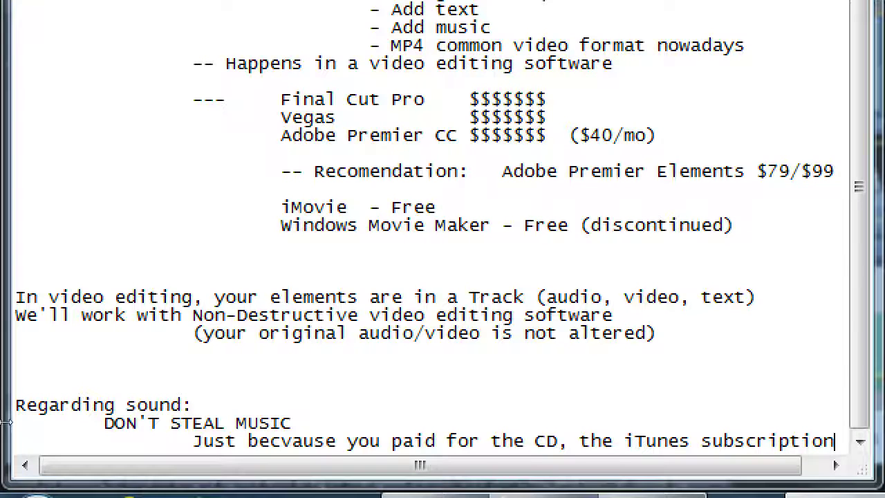
pyautogui.write(',')
pyautogui.press('Return')
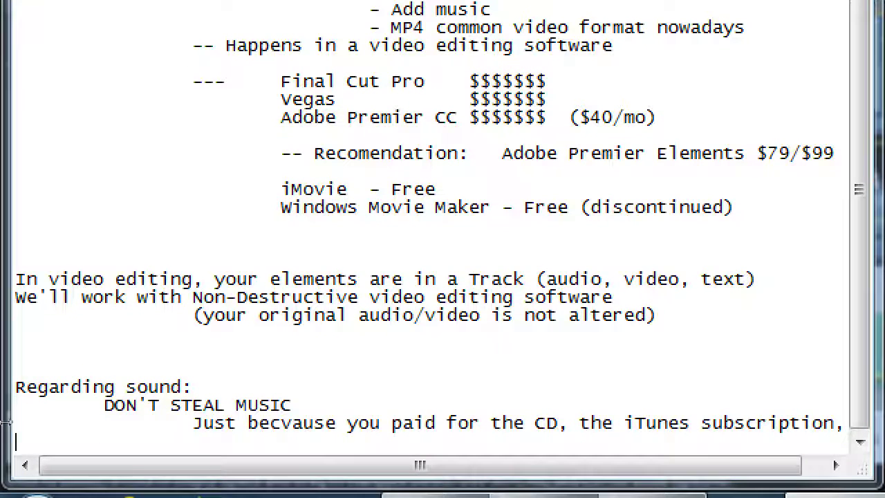
pyautogui.press('Tab')
pyautogui.press('Tab')
pyautogui.press('Tab')
# Continue with 'Pandora, etc, does not mean you paid for the right (license) to use it for non-personal reasons'
pyautogui.write('Pandor')
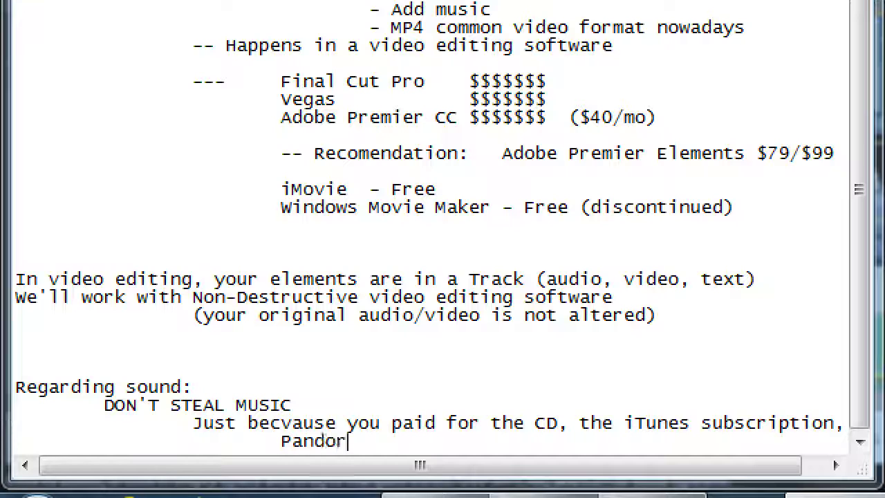
pyautogui.write('a, etc, does not ')
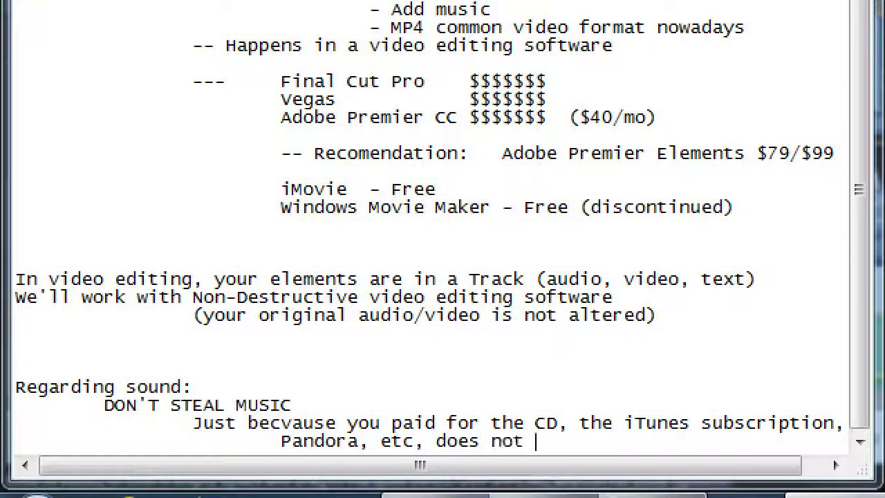
pyautogui.write('mean you paid for th')
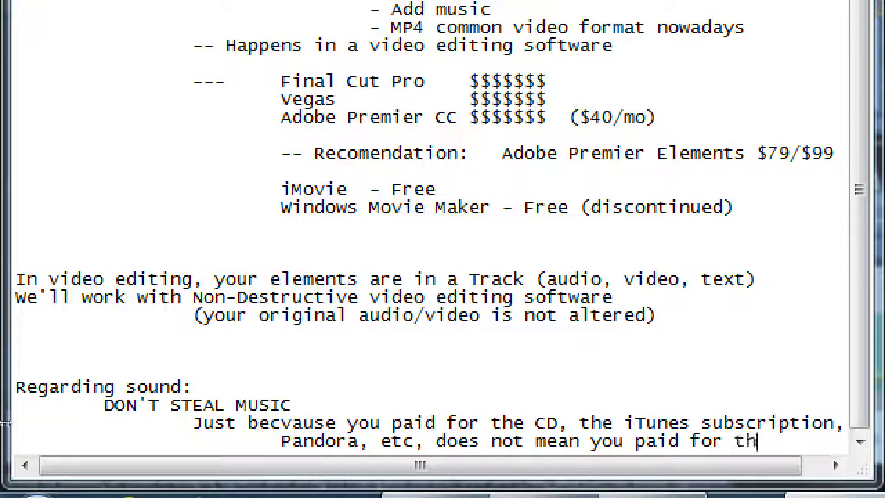
pyautogui.write('e right')
pyautogui.press('Return')
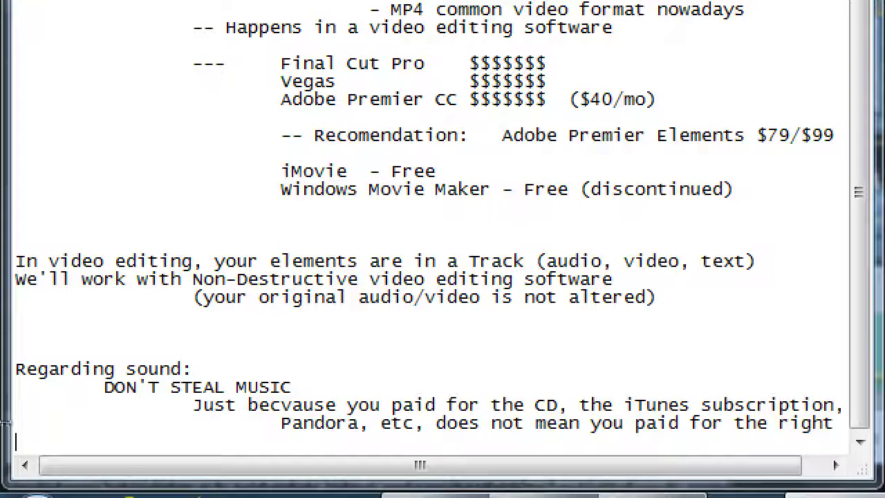
pyautogui.press('Tab')
pyautogui.press('Tab')
pyautogui.press('Tab')
pyautogui.write('(license')
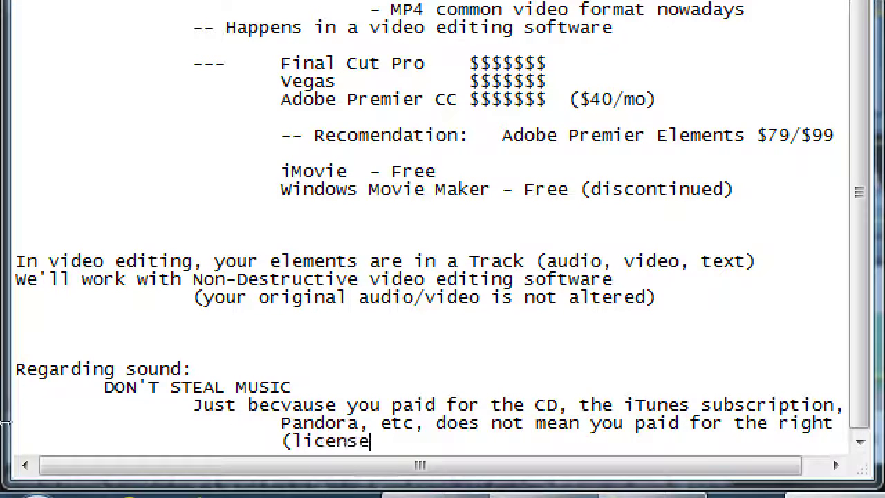
pyautogui.write(') to use it')
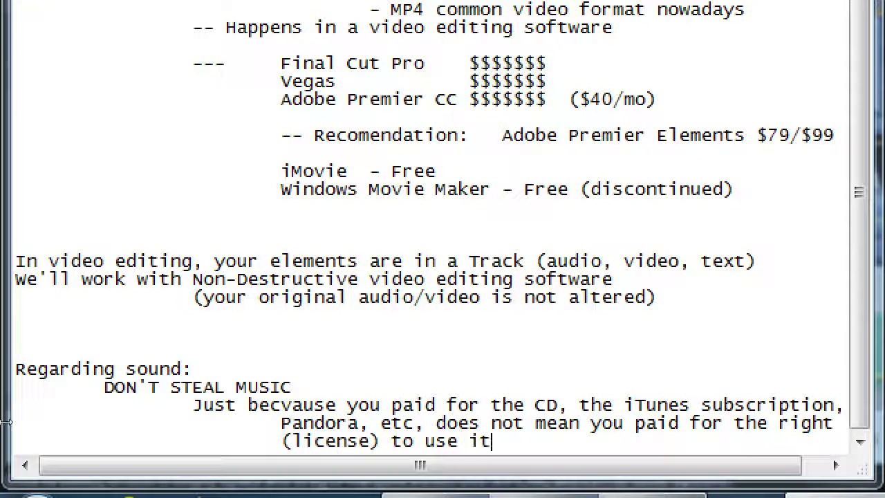
pyautogui.write(' for non-p')
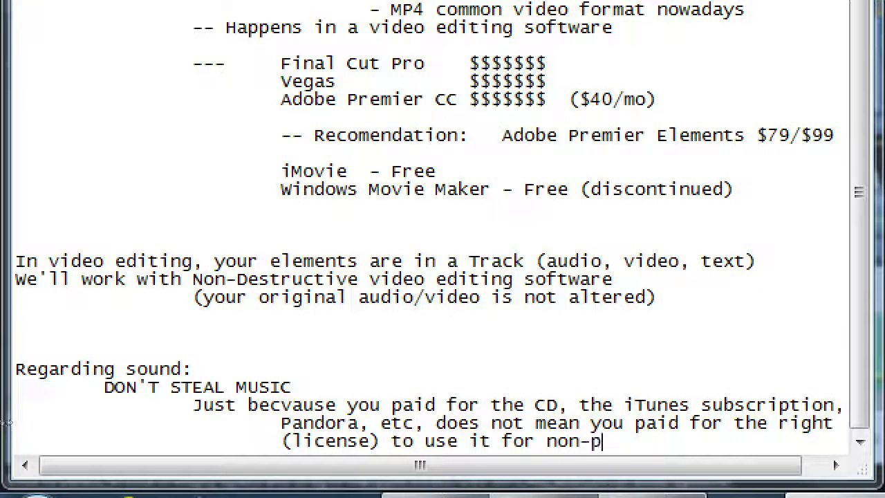
pyautogui.write('ersonal reasons')
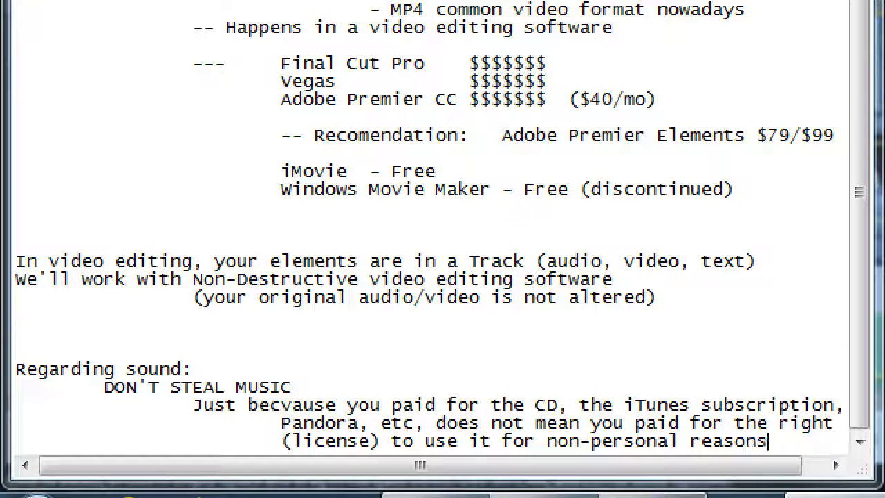
pyautogui.press('Return')
pyautogui.press('Tab')
pyautogui.press('Tab')
# Type 'YouTube can scan a video and determine if it's copyrighted'
pyautogui.write('Y')
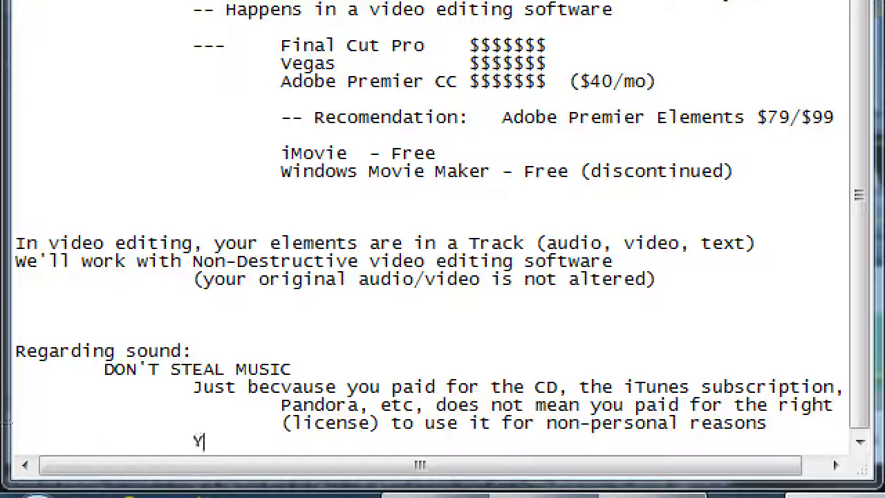
pyautogui.write('ouTube')
pyautogui.press('BackSpace')
pyautogui.write('Tube can s')
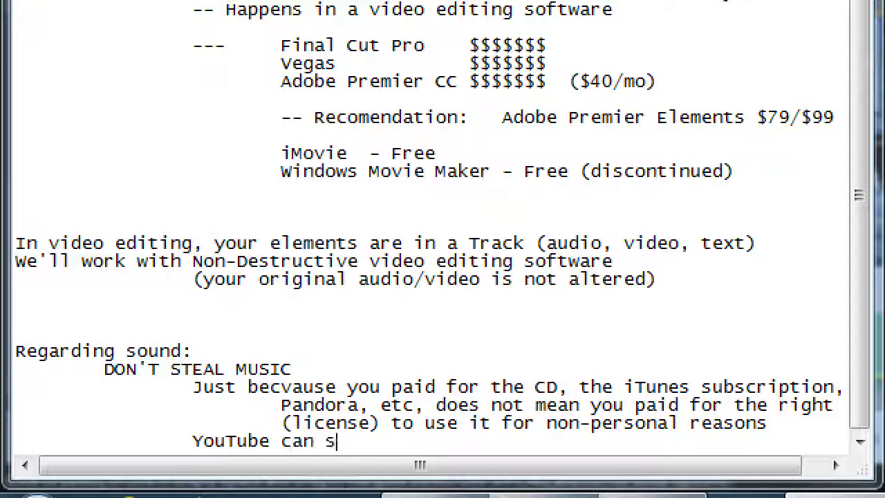
pyautogui.write('can a video an')
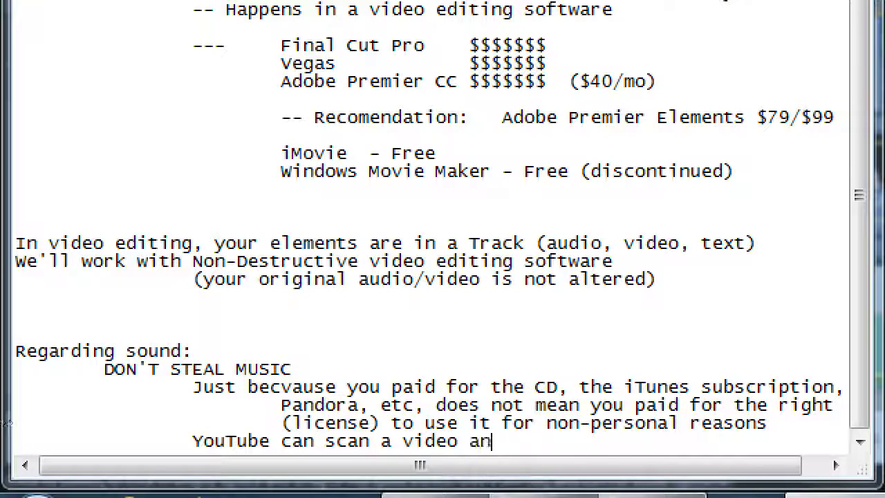
pyautogui.write('d det')
pyautogui.press('BackSpace')
pyautogui.write('etermine if')
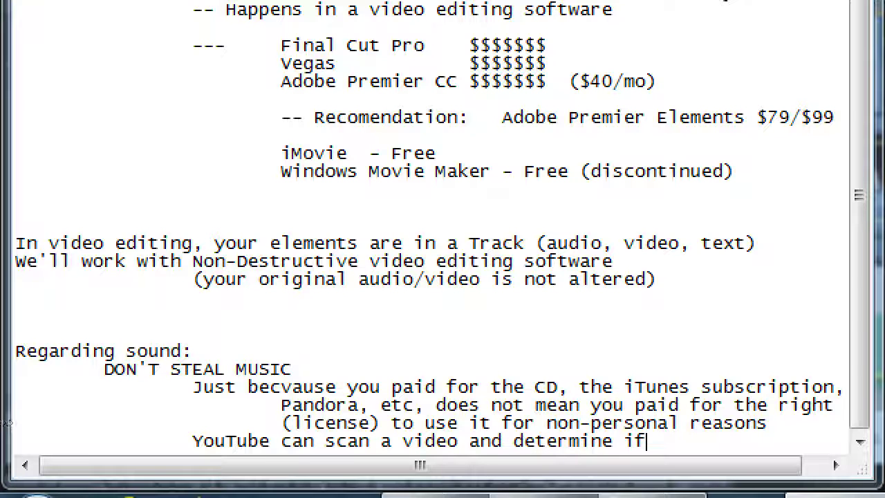
pyautogui.write(" it's copr")
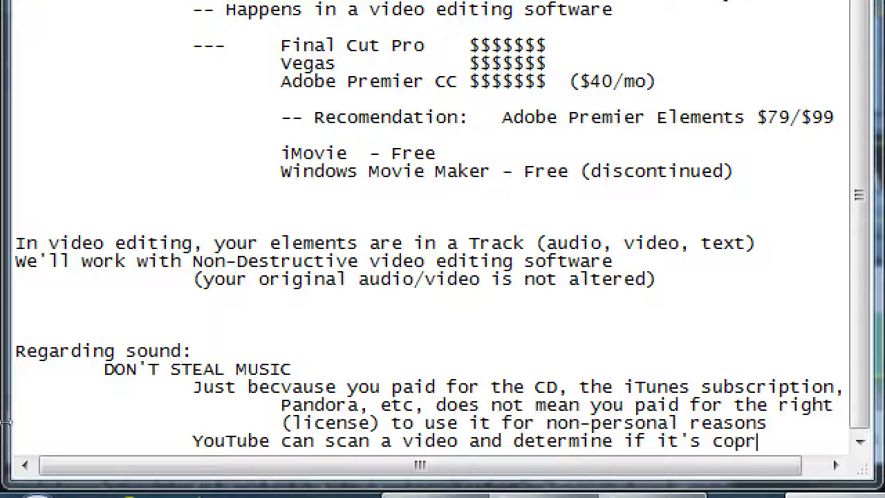
pyautogui.press('BackSpace')
pyautogui.write('yrighted')
# Add an indented line 'Best Case: that part of the video is silenced out'
pyautogui.press('Return')
pyautogui.press('Tab')
pyautogui.press('Tab')
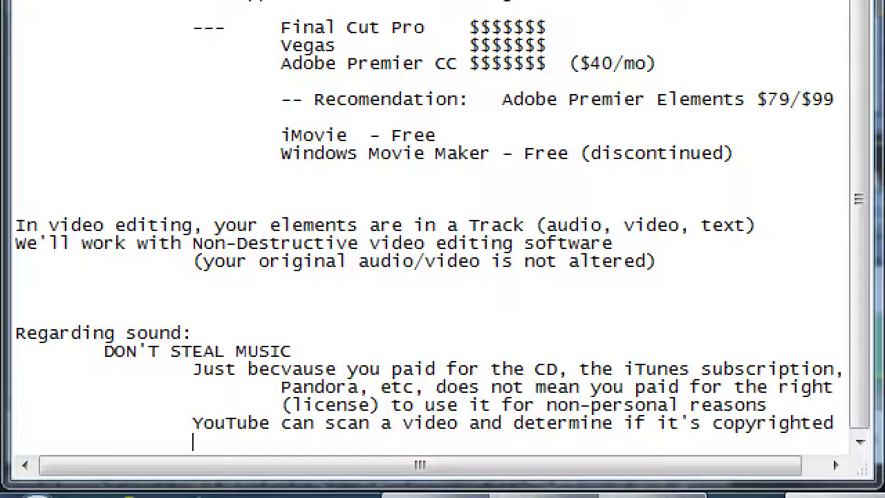
pyautogui.write('Best Ca')
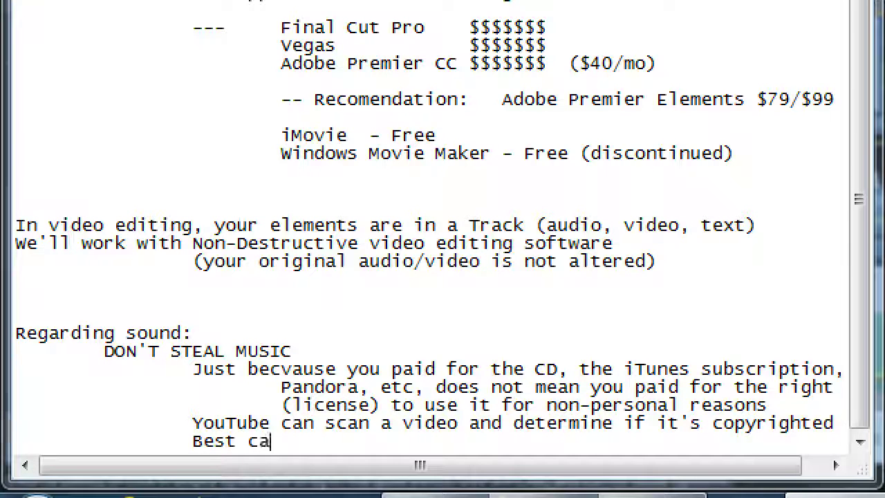
pyautogui.write('se: y')
pyautogui.press('BackSpace')
pyautogui.write('th')
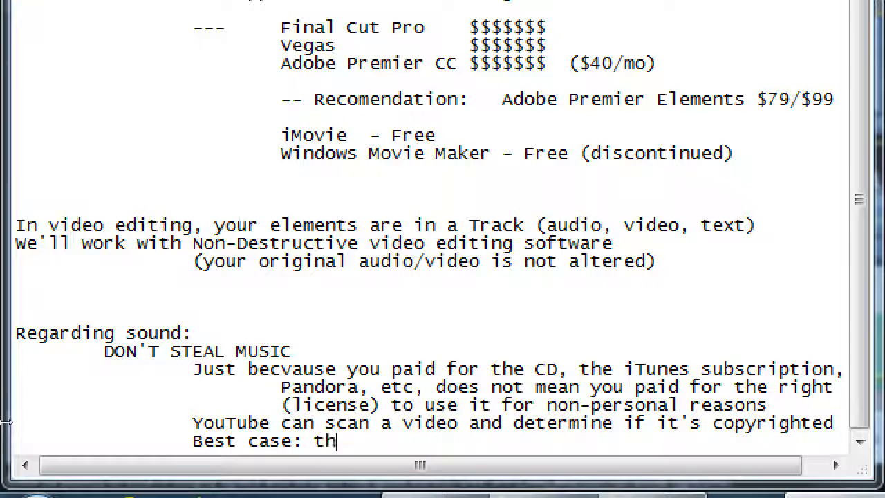
pyautogui.write('at part of t')
pyautogui.write('deo i')
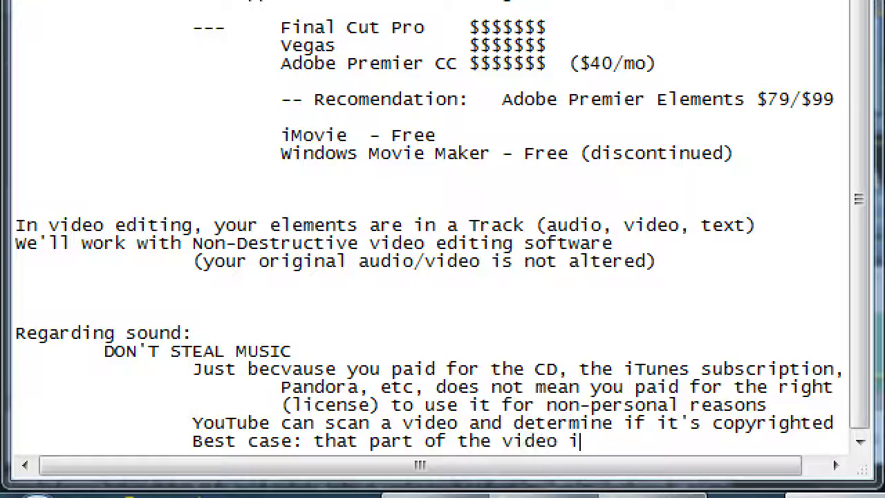
pyautogui.write('s silenced out')
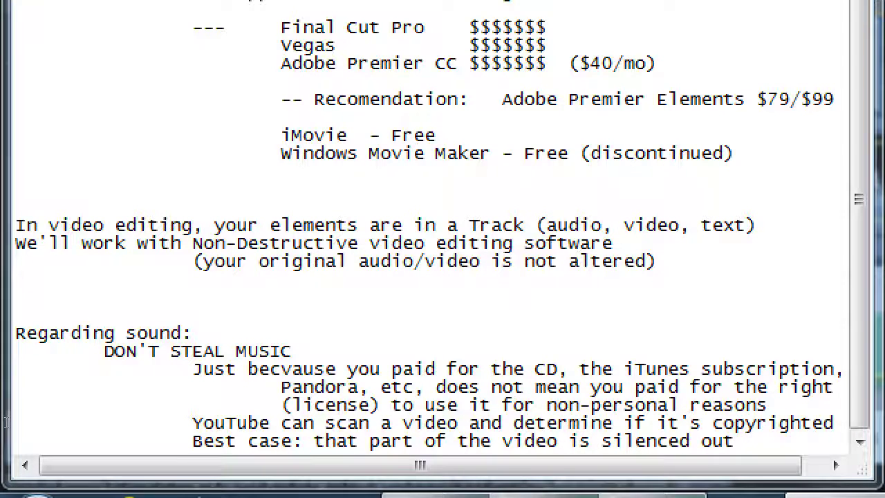
# Add a 'Not so good: Your video is removed' line below the best case
pyautogui.press('Return')
pyautogui.press('Tab')
pyautogui.press('Tab')
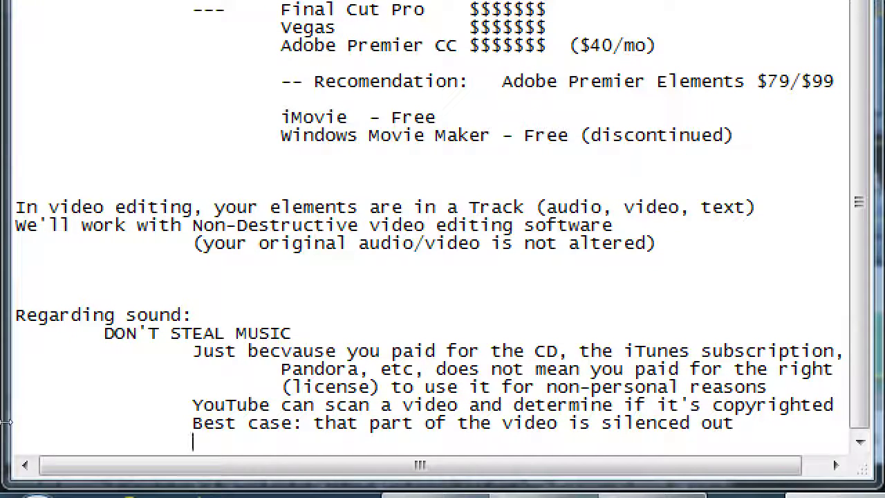
pyautogui.press('Tab')
pyautogui.write('Your')
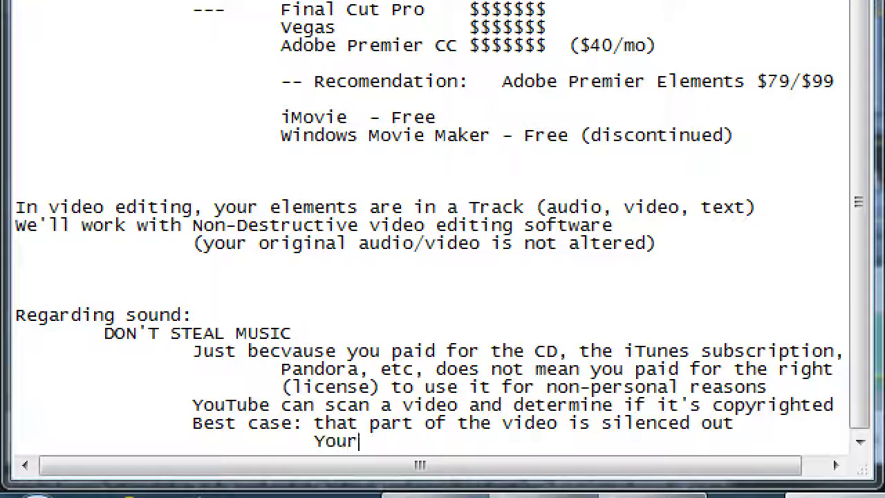
pyautogui.write(' video is removed')
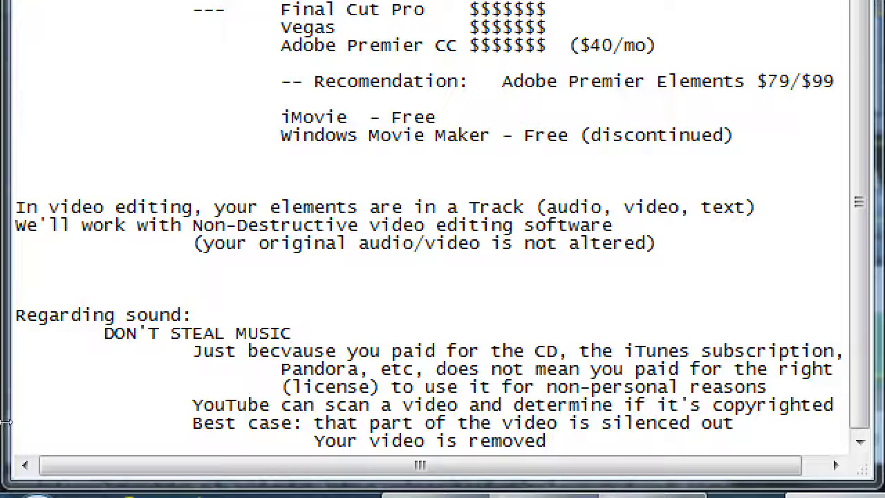
pyautogui.write("'")
pyautogui.press('BackSpace')
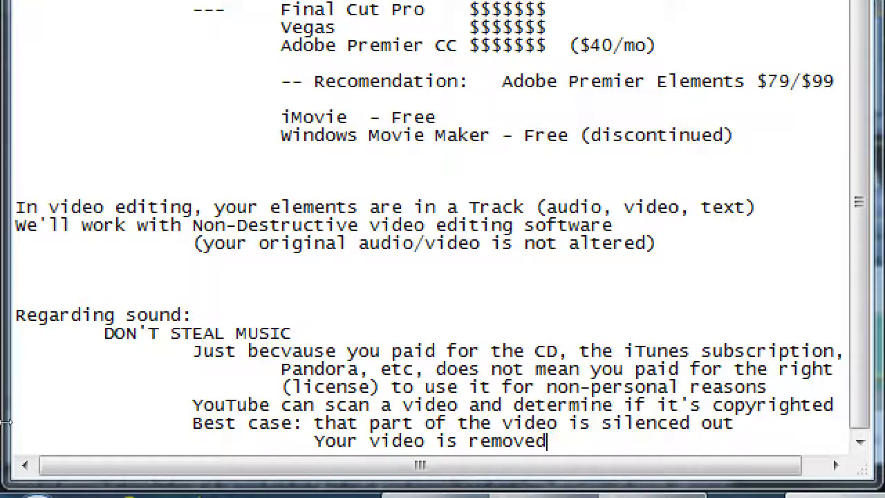
pyautogui.press('Left')
pyautogui.press('Left')
pyautogui.press('Left')
pyautogui.press('Left')
pyautogui.press('Left')
pyautogui.press('Left')
pyautogui.press('Left')
pyautogui.press('Left')
pyautogui.press('Left')
pyautogui.press('Left')
pyautogui.press('Left')
pyautogui.press('Left')
pyautogui.press('Left')
pyautogui.press('Home')
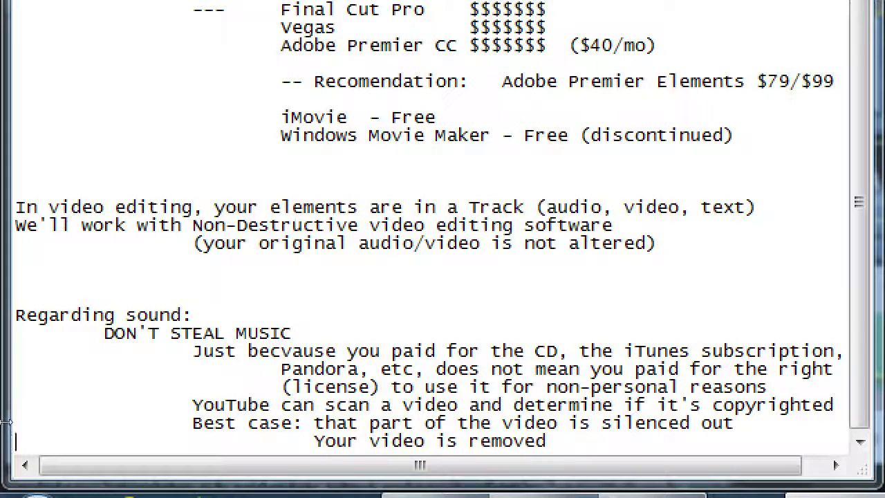
pyautogui.press('Right')
pyautogui.press('Right')
pyautogui.write('Not so good')
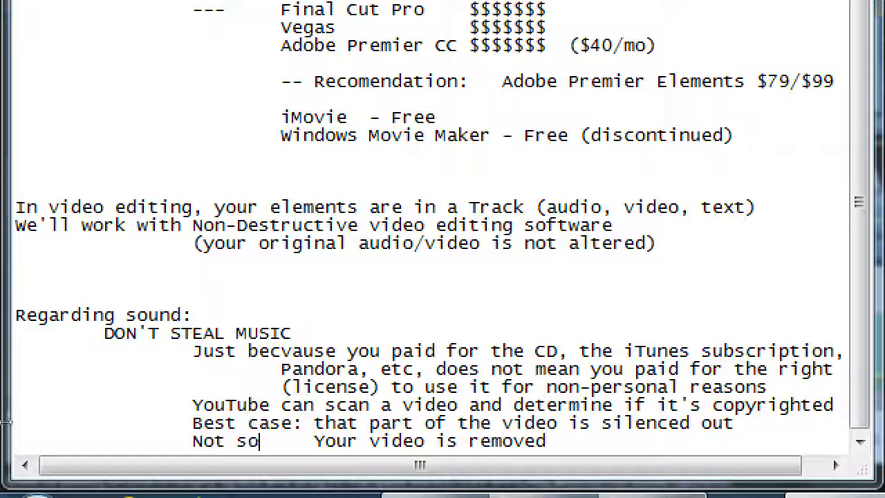
# Add the line 'Worst Case: You are expelled from YouTube'
pyautogui.press('End')
pyautogui.press('Return')
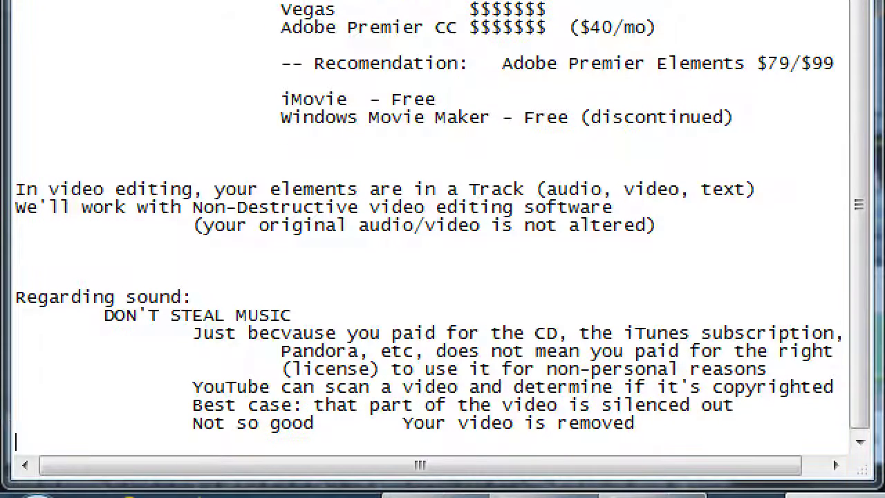
pyautogui.press('Tab')
pyautogui.press('Tab')
pyautogui.write('Worst Case:')
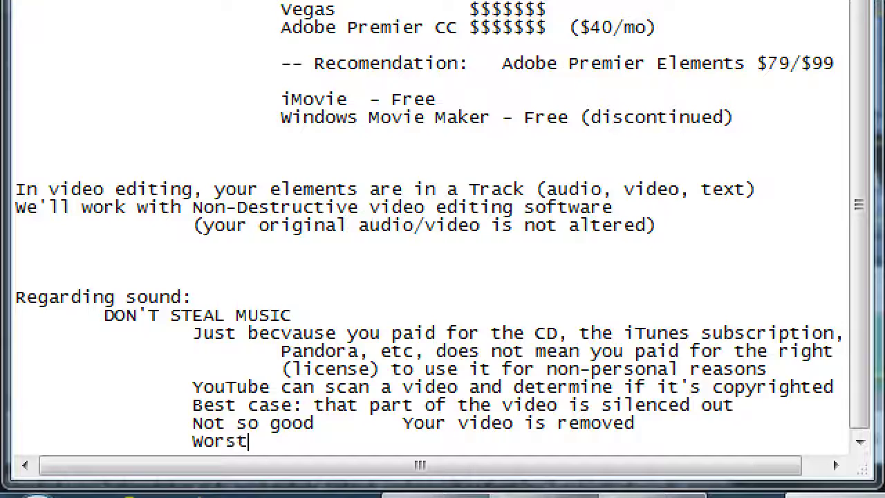
pyautogui.press('Tab')
pyautogui.write('You are ')
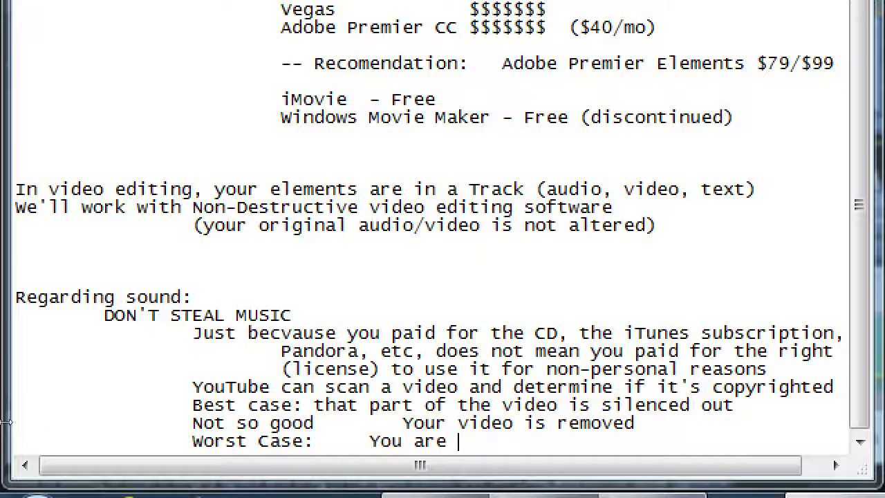
pyautogui.write('expelled f')
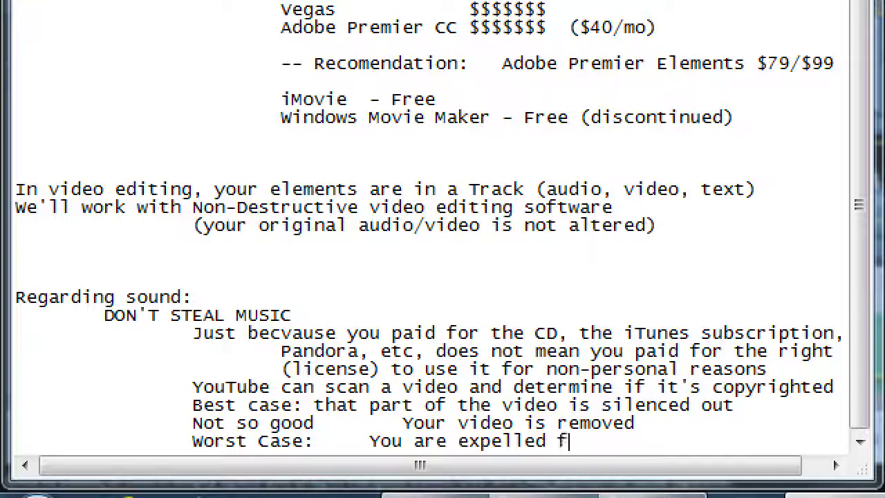
pyautogui.write('rom YouTube')
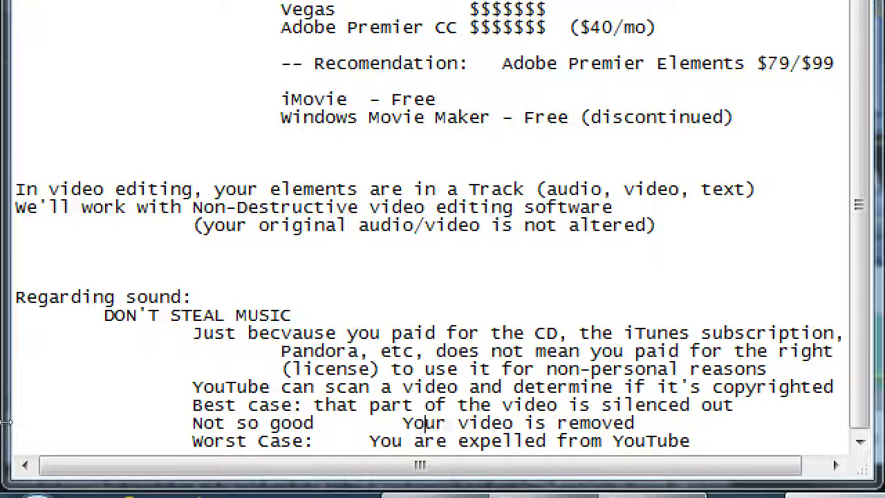
# Align the 'Your video is removed' text and capitalize 'That part of the video'
pyautogui.click(403, 423)
pyautogui.press('BackSpace')
pyautogui.press('BackSpace')
pyautogui.press('BackSpace')
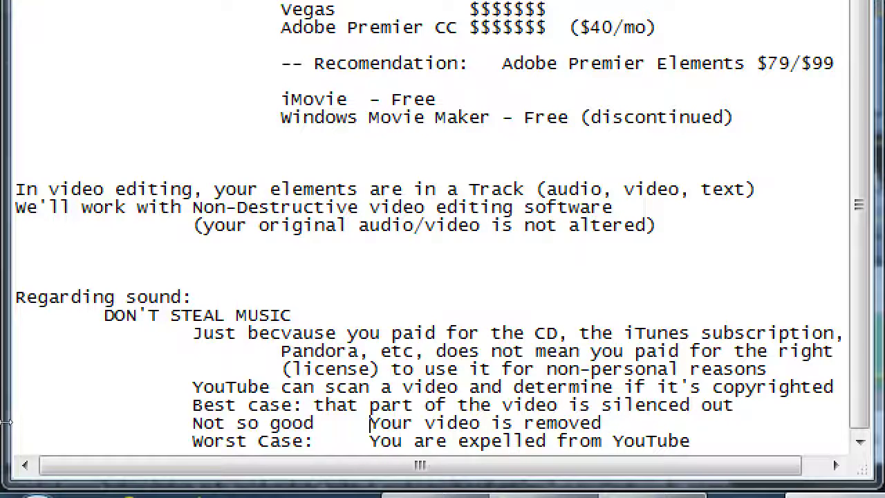
pyautogui.click(314, 404)
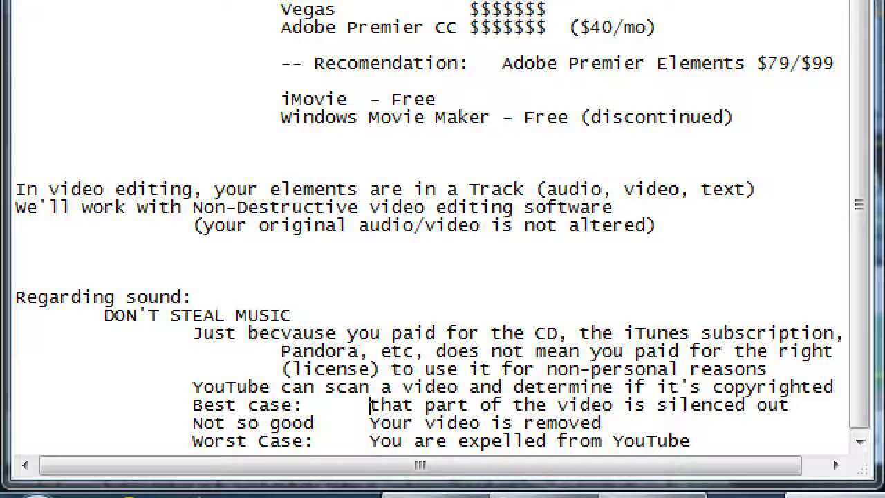
pyautogui.hotkey('shift', 'Right')
pyautogui.write('T')
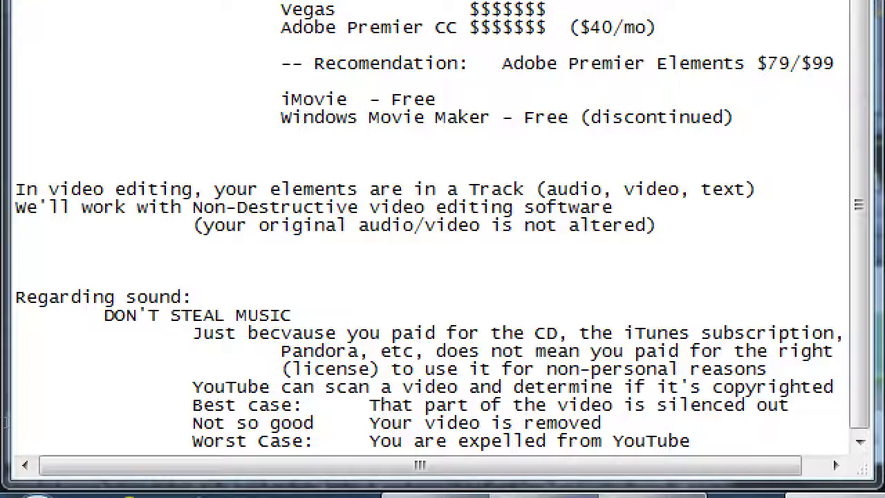
# Add the line 'This matters most when it's a Commerial video' at the end and select it
pyautogui.hotkey('ctrl', 'End')
pyautogui.press('Return')
pyautogui.press('Return')
pyautogui.press('Tab')
pyautogui.press('Tab')
pyautogui.write('T')
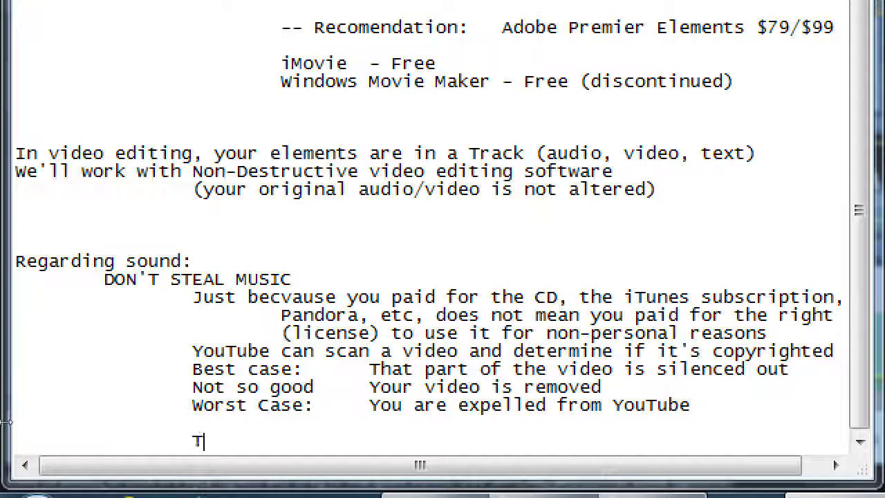
pyautogui.write('his matters ')
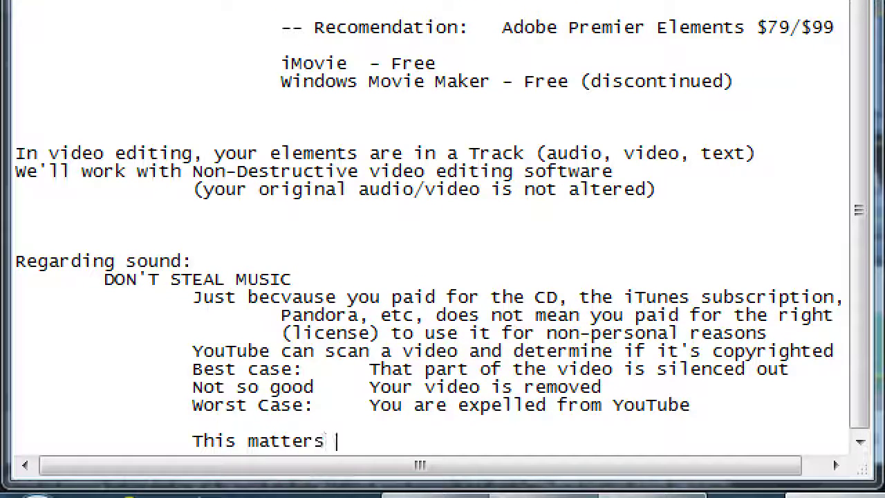
pyautogui.write("most when it's a C")
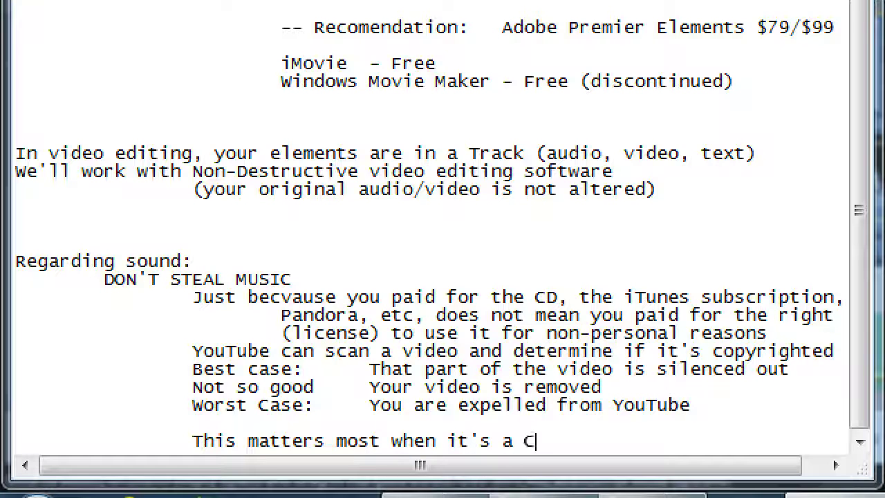
pyautogui.write('ommerial video')
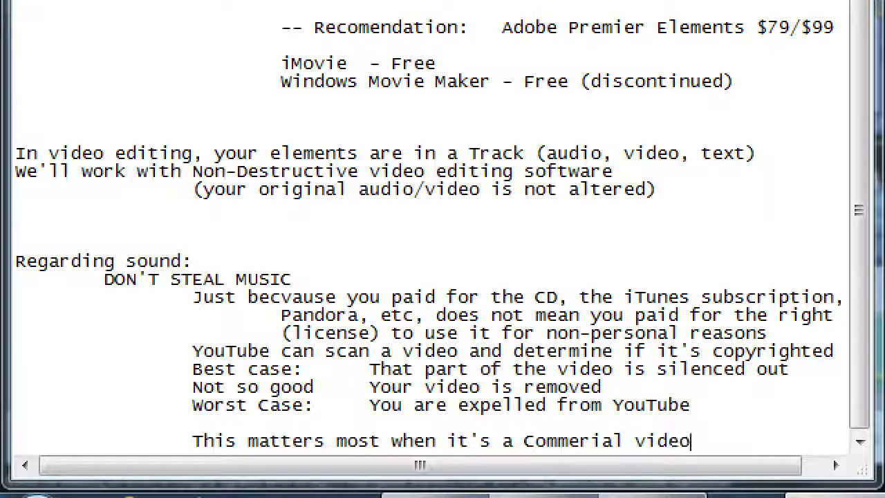
pyautogui.hotkey('shift', 'Home')
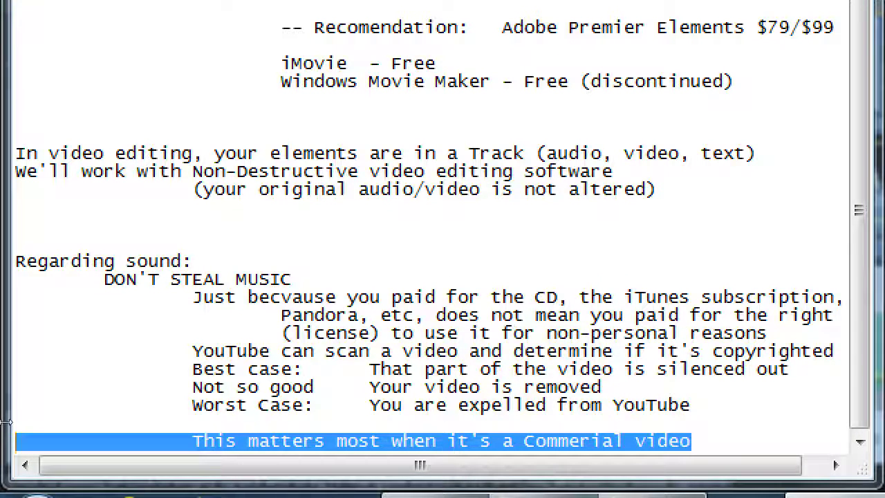
pyautogui.press('Up')
pyautogui.press('Up')
pyautogui.press('Up')
pyautogui.press('Up')
pyautogui.press('Up')
pyautogui.press('Up')
pyautogui.press('Up')
pyautogui.press('Up')
pyautogui.press('Up')
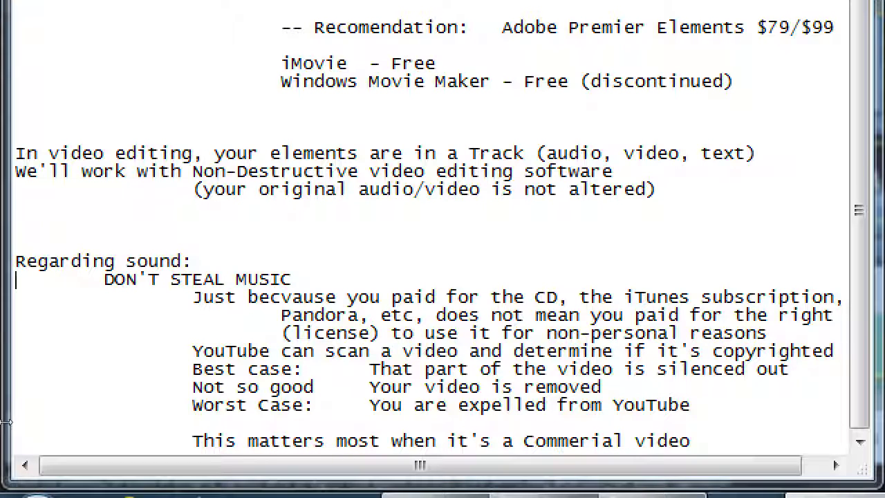
pyautogui.hotkey('shift', 'End')
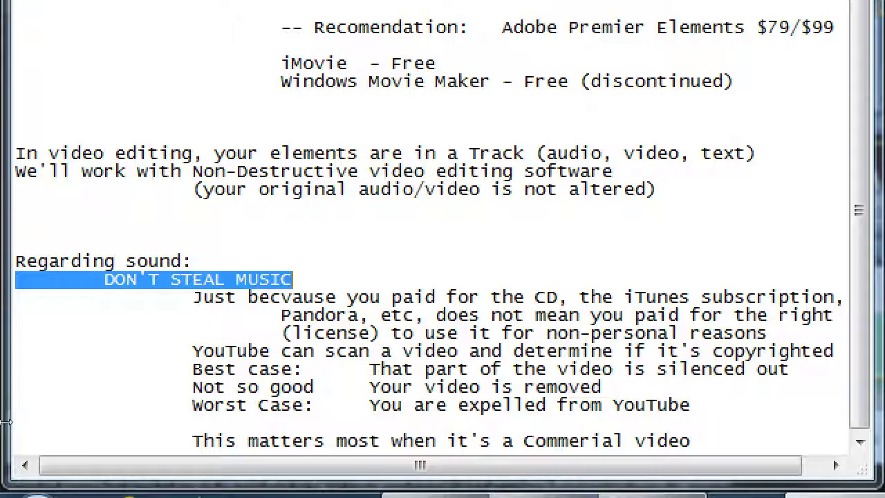
# Add an indented 'USE/CREATE ORIGINAL CONTENT' line at the end of the notes
pyautogui.press('Down')
pyautogui.press('Down')
pyautogui.press('Down')
pyautogui.press('Down')
pyautogui.press('Down')
pyautogui.press('Down')
pyautogui.press('Down')
pyautogui.press('Down')
pyautogui.press('Down')
pyautogui.press('Down')
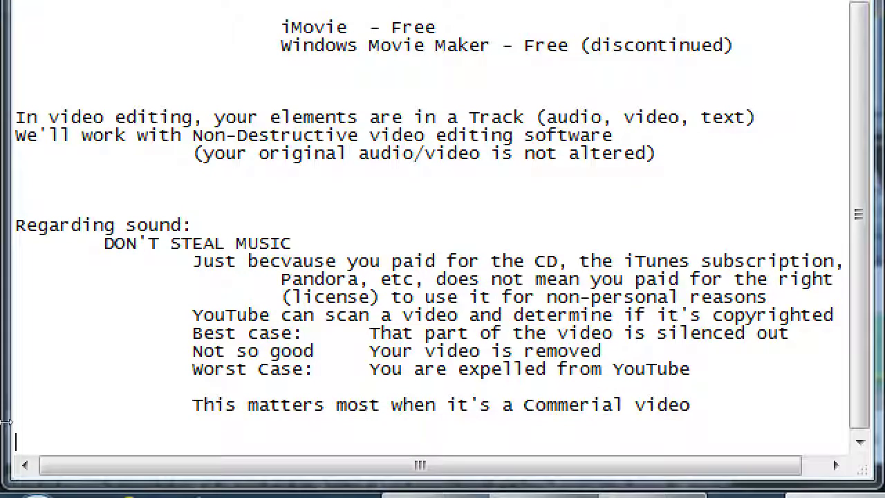
pyautogui.press('Home')
pyautogui.press('Tab')
pyautogui.write('USE')
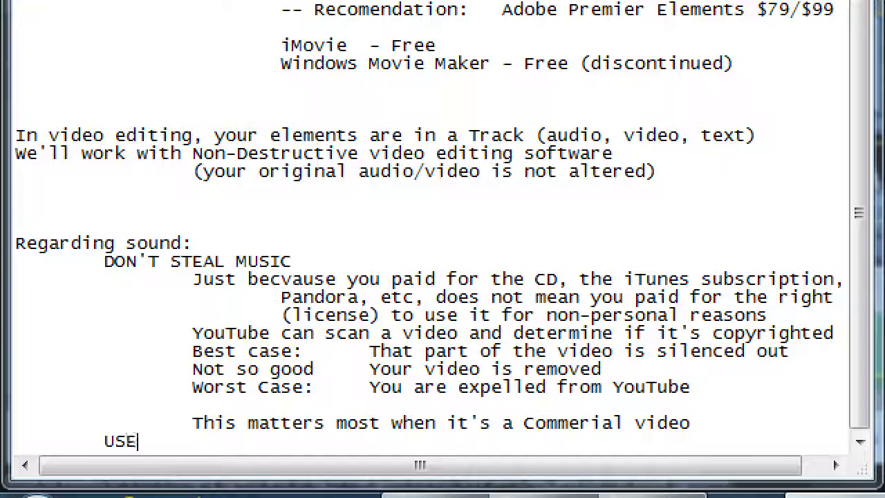
pyautogui.write(' ORIGINAL CONTENT')
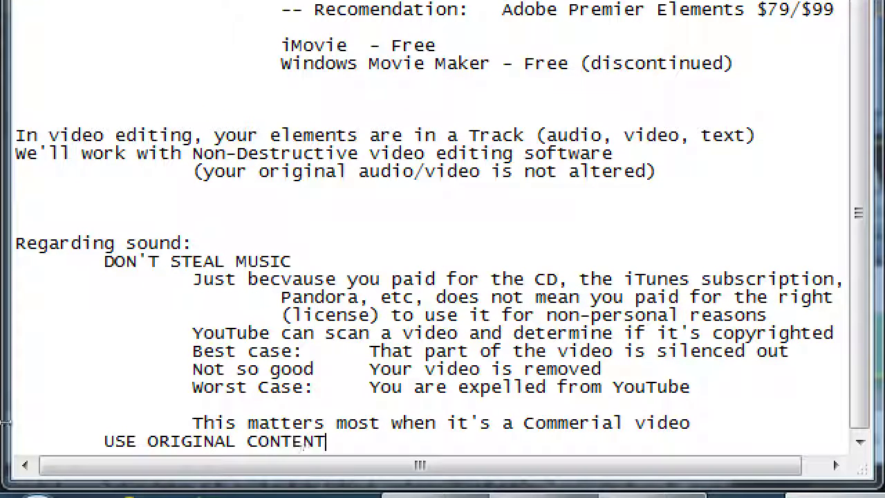
pyautogui.press('Left')
pyautogui.press('Left')
pyautogui.press('Left')
pyautogui.press('Left')
pyautogui.press('Left')
pyautogui.press('Left')
pyautogui.press('Left')
pyautogui.press('Left')
pyautogui.press('Left')
pyautogui.press('Left')
pyautogui.press('Left')
pyautogui.press('Left')
pyautogui.press('Left')
pyautogui.press('Left')
pyautogui.press('Left')
pyautogui.press('Left')
pyautogui.press('Left')
pyautogui.write('/CREATE')
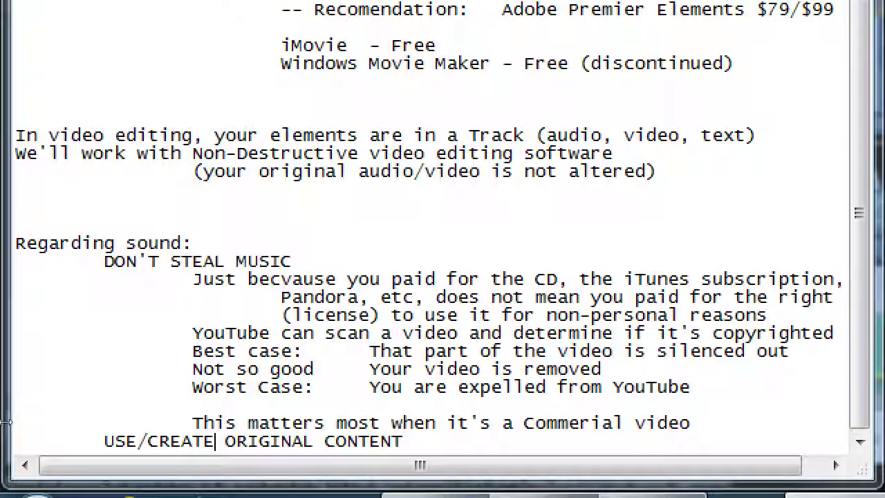
pyautogui.press('End')
# Highlight the USE/CREATE ORIGINAL CONTENT line, then begin a new indented line below it
pyautogui.press('Return')
pyautogui.press('Up')
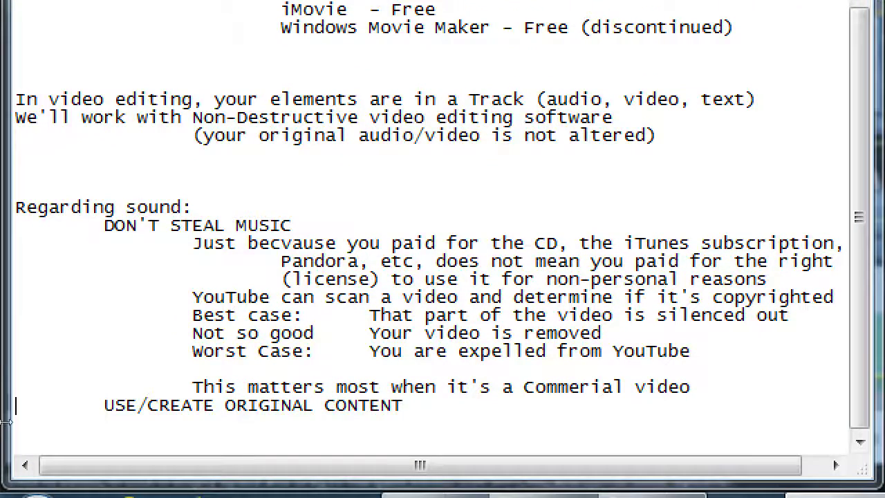
pyautogui.hotkey('shift', 'End')
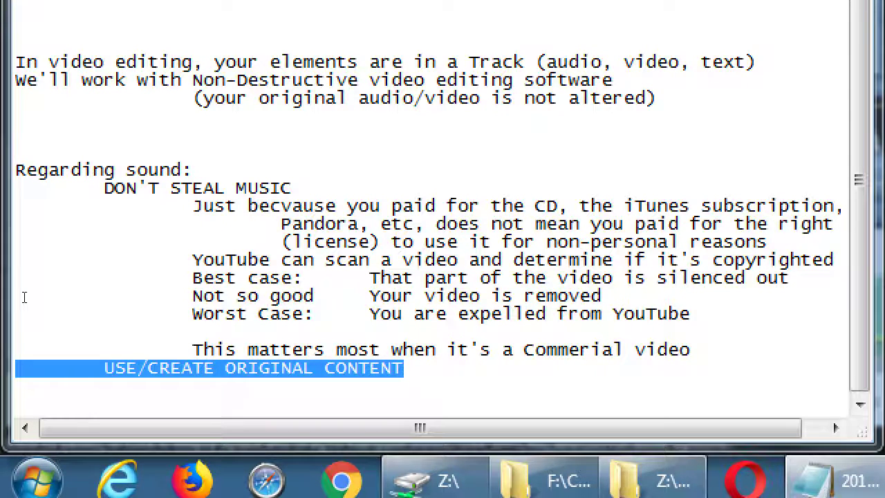
pyautogui.press('Down')
pyautogui.press('Tab')
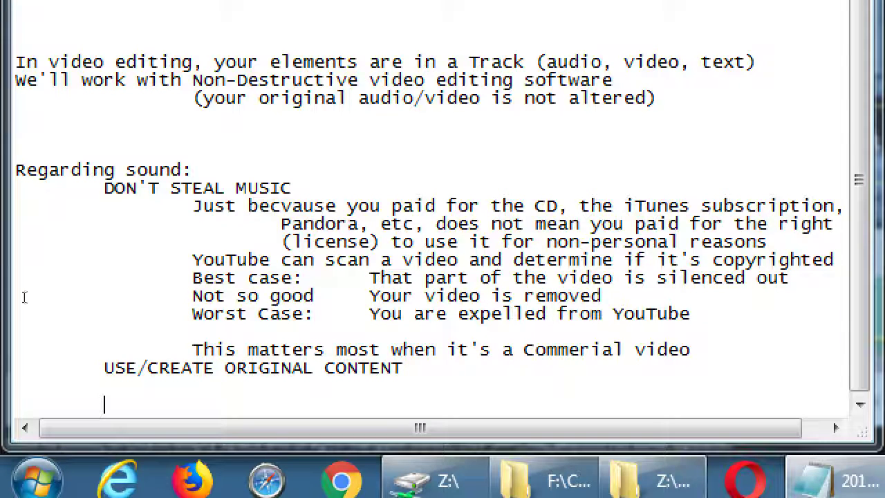
# Type 'Or use Public Domain, Copyright-free, Stock Images, Royalty Free' and start a new line
pyautogui.write('Or use Pu')
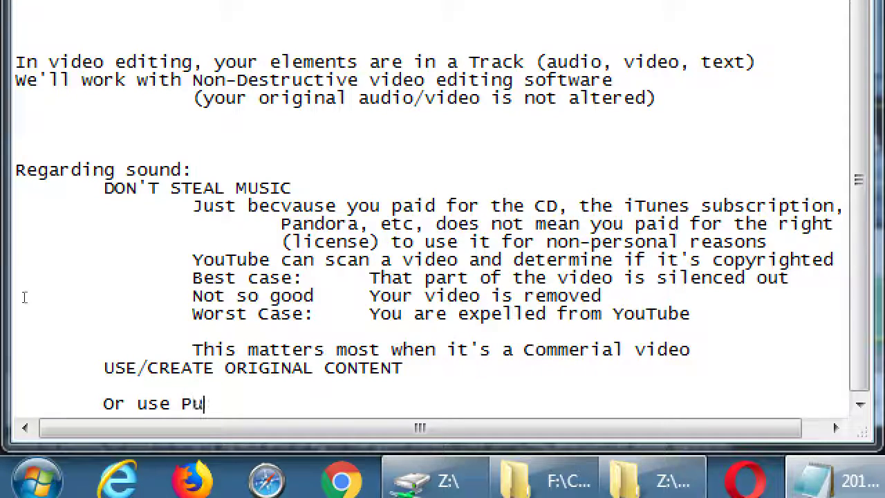
pyautogui.write('blic Domain, ')
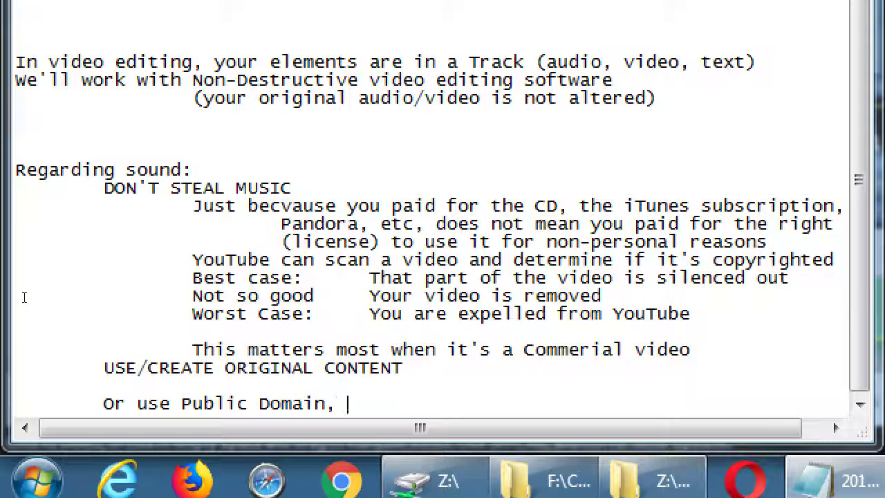
pyautogui.write('Copyright')
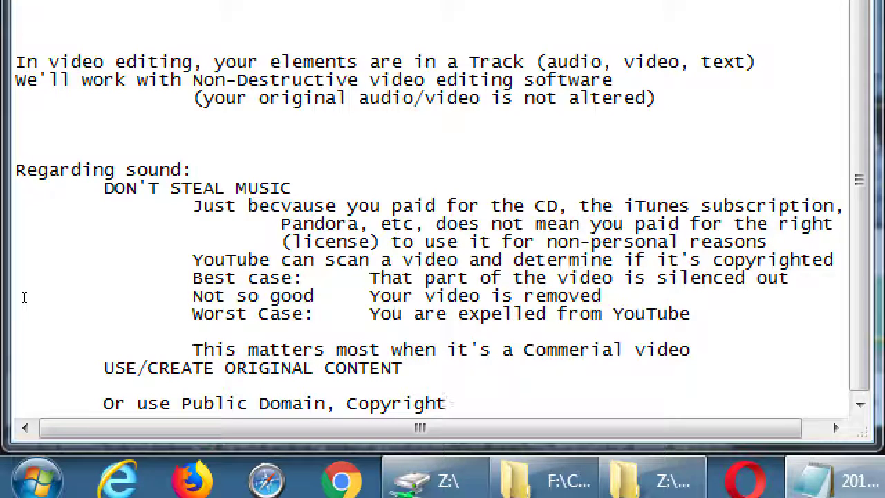
pyautogui.write('-free, Stock Images')
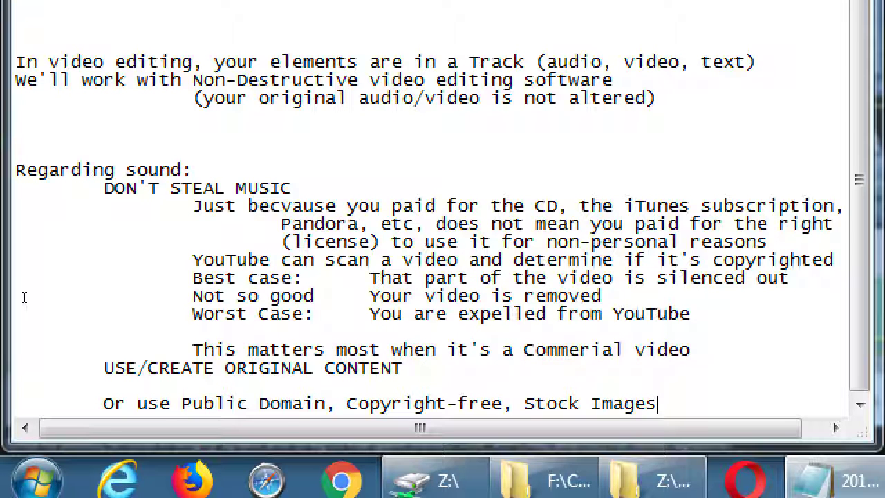
pyautogui.write(', ')
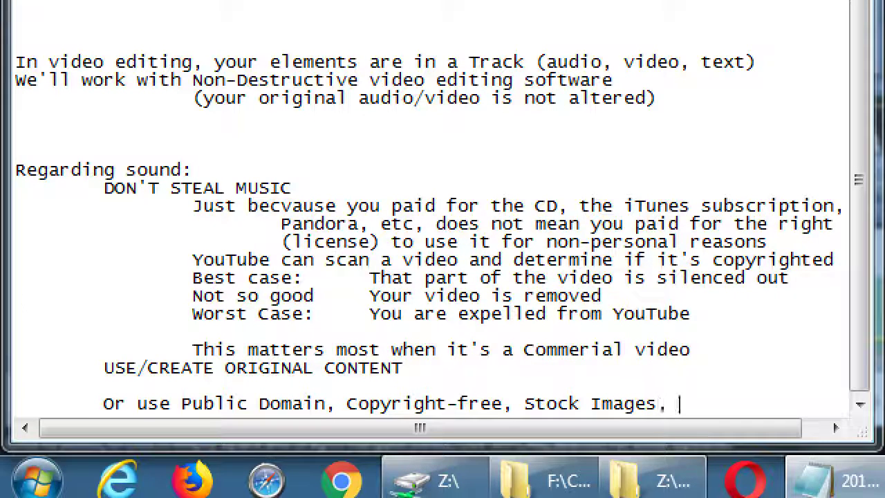
pyautogui.write('Royalty Free')
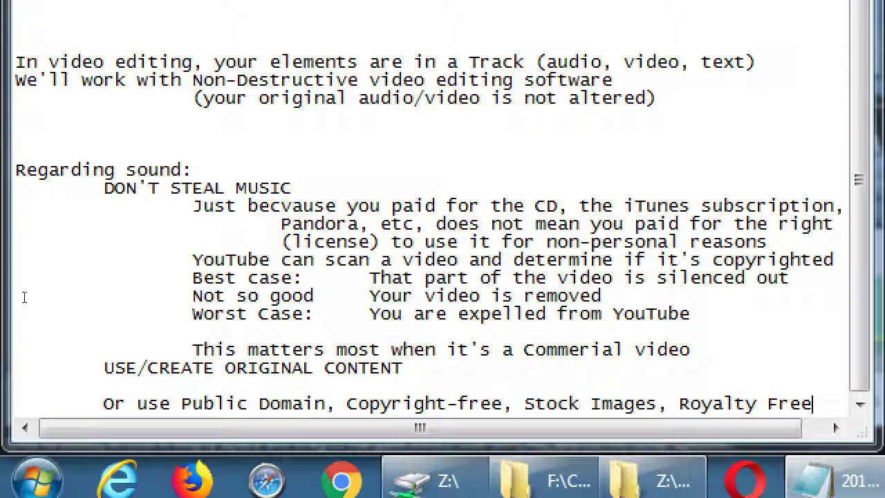
pyautogui.press('Return')
pyautogui.press('Return')
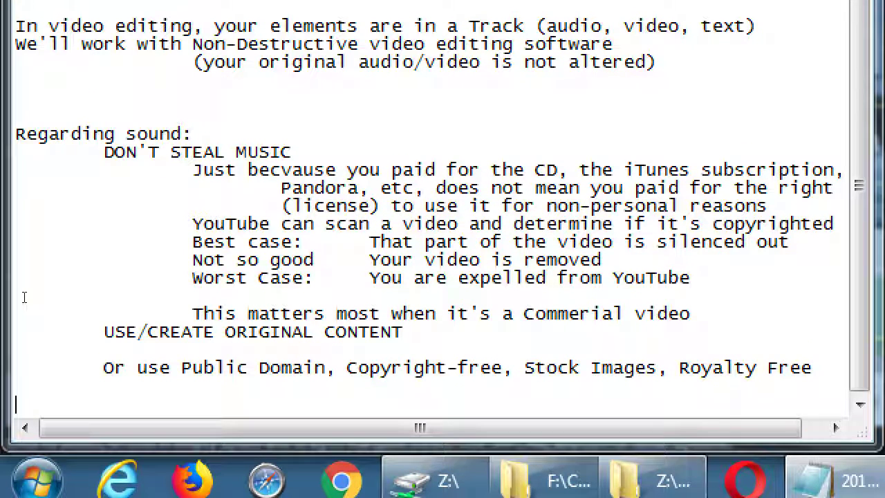
pyautogui.write('Free images:')
pyautogui.press('Return')
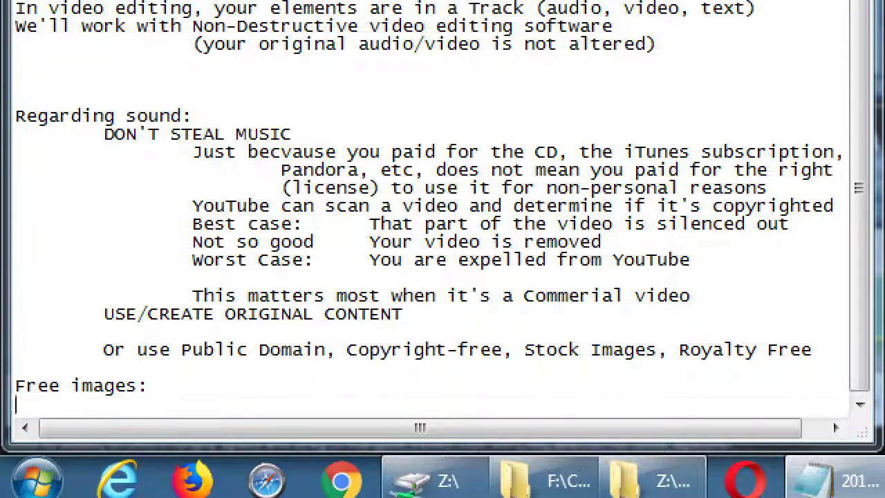
pyautogui.press('Tab')
pyautogui.write('http')
pyautogui.write('/pixabay')
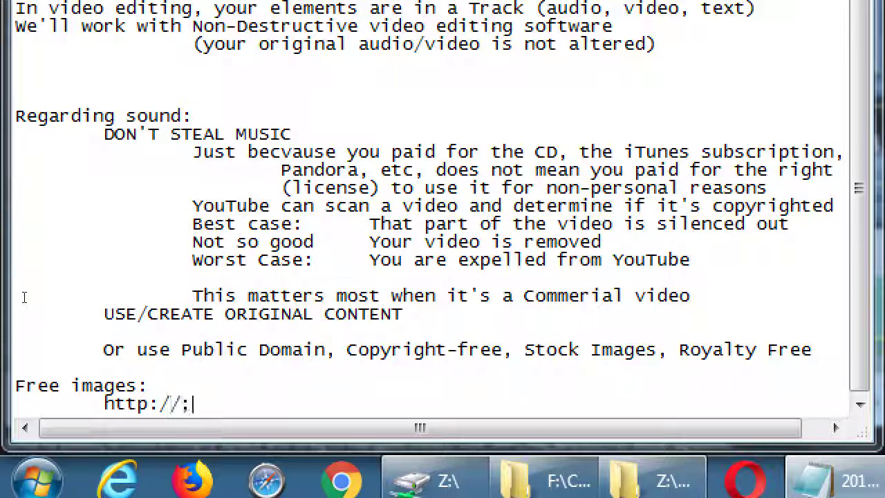
pyautogui.write('.com')
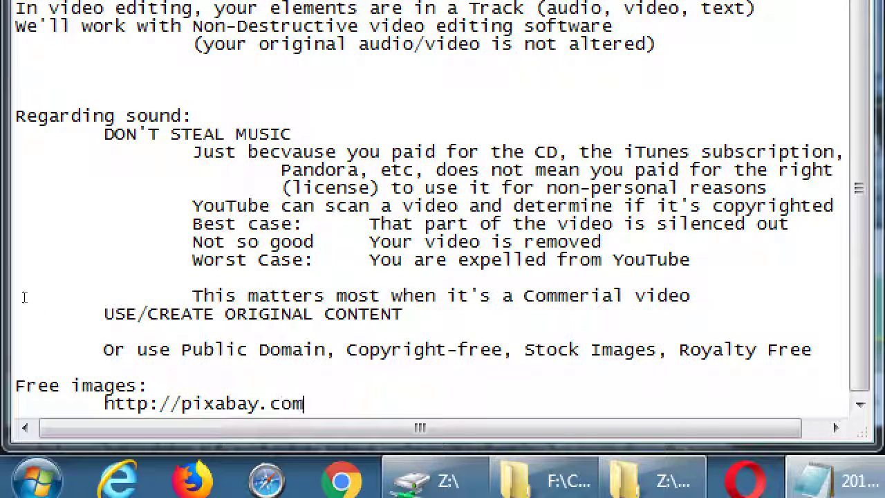
pyautogui.press('Return')
pyautogui.press('Return')
pyautogui.press('Return')
pyautogui.press('Return')
pyautogui.press('Return')
pyautogui.press('Return')
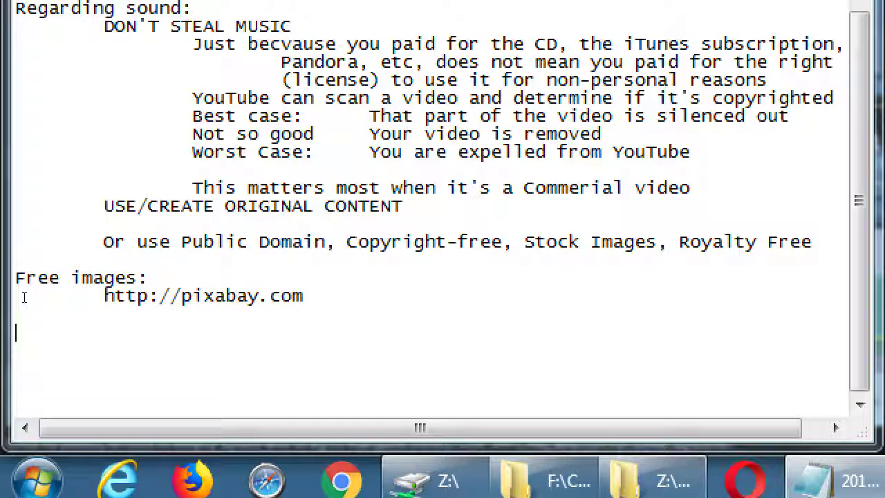
pyautogui.write('Free sound:')
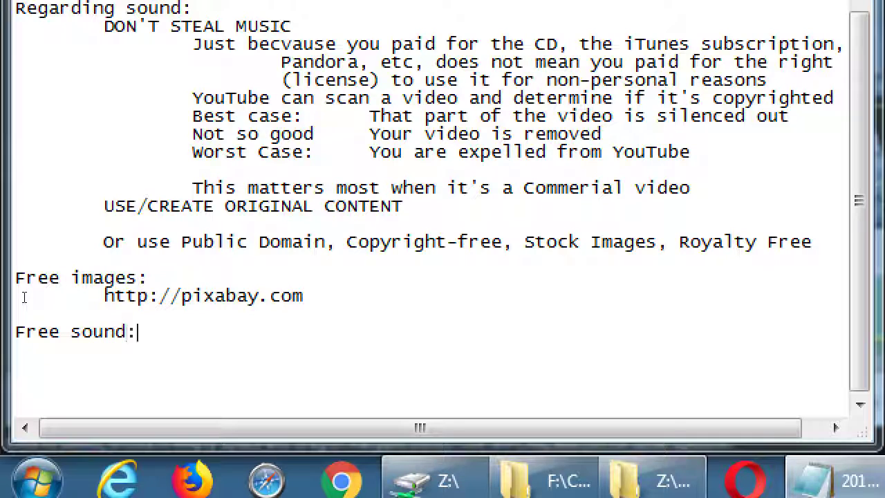
pyautogui.press('Return')
pyautogui.press('Tab')
pyautogui.write('http://')
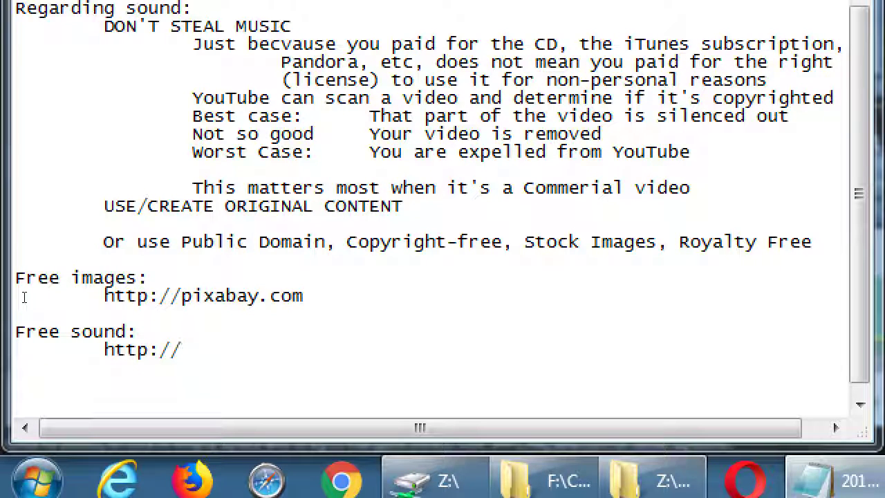
pyautogui.write('freemusicarc')
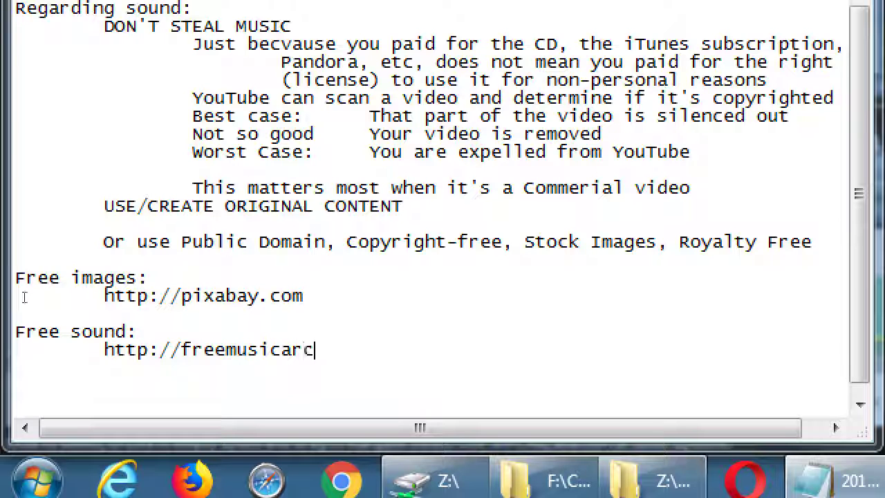
pyautogui.write('hive.org')
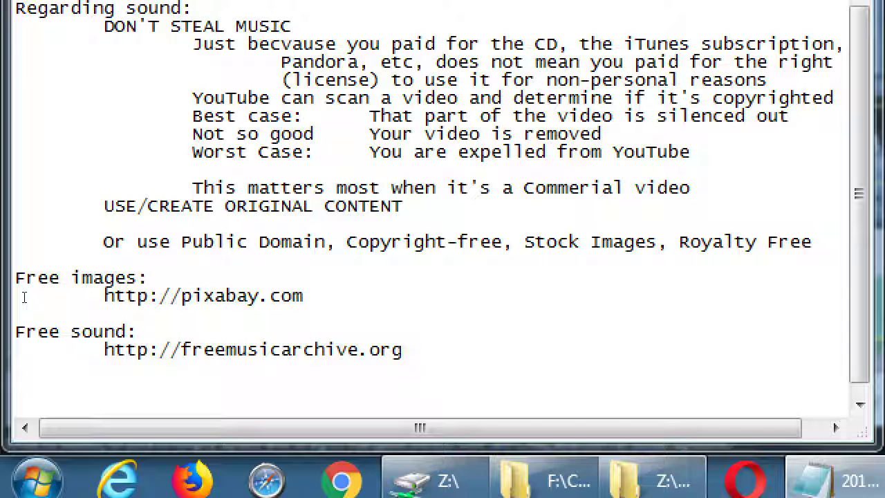
pyautogui.hotkey('shift', 'Home')
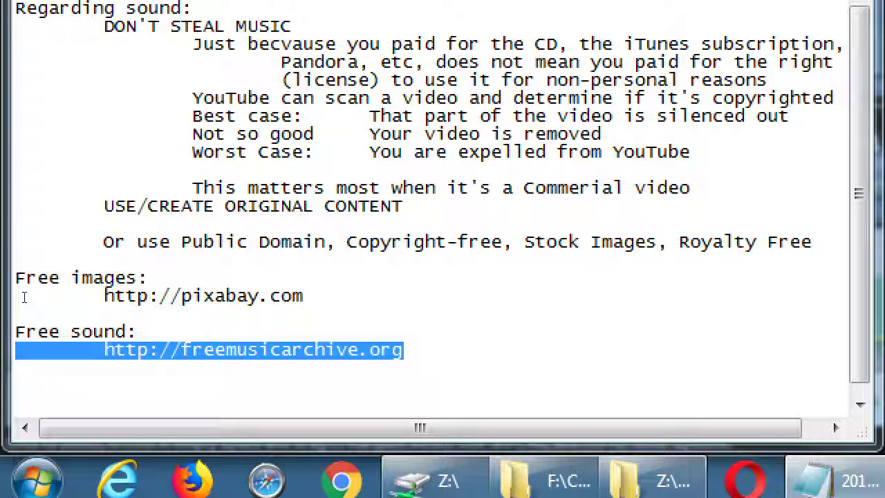
pyautogui.press('Up')
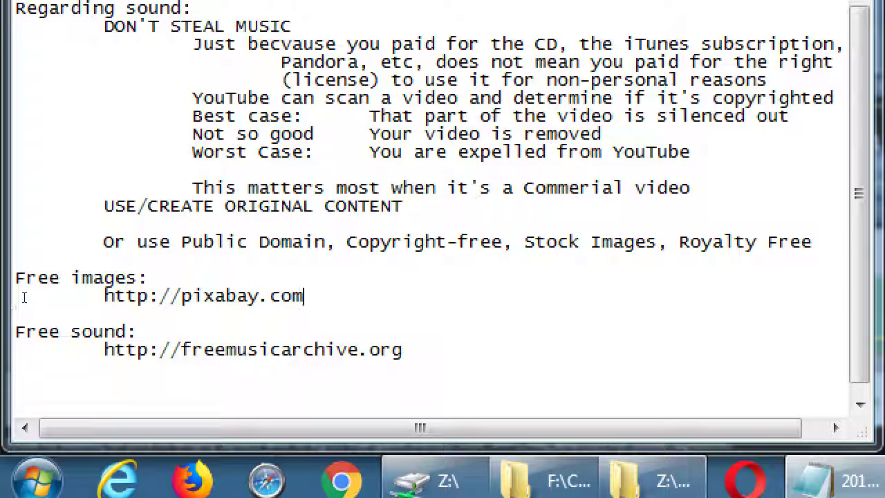
pyautogui.hotkey('shift', 'Home')
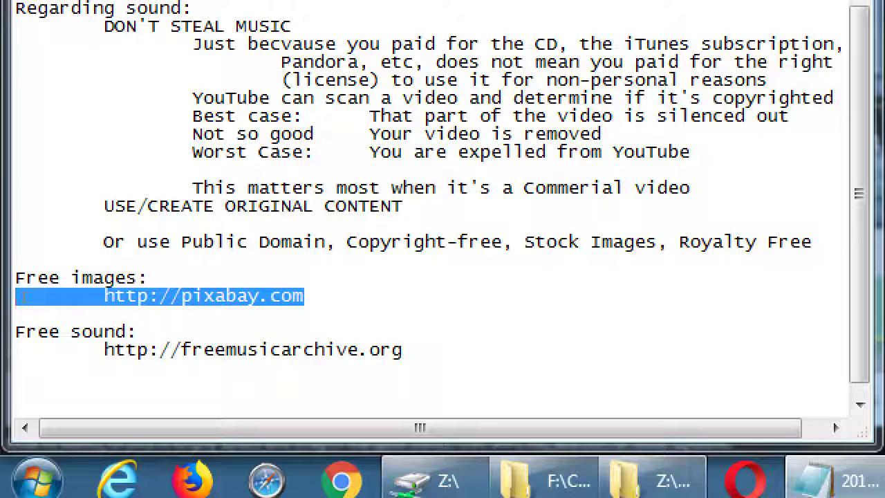
pyautogui.click(23, 297)
pyautogui.press('Down')
pyautogui.press('Down')
pyautogui.press('Down')
pyautogui.press('Down')
pyautogui.press('Down')
pyautogui.press('Down')
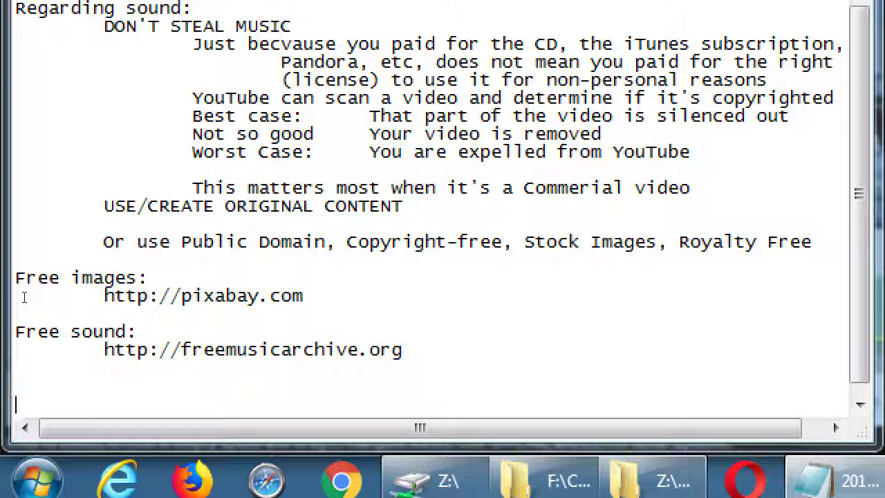
pyautogui.write('Other fr')
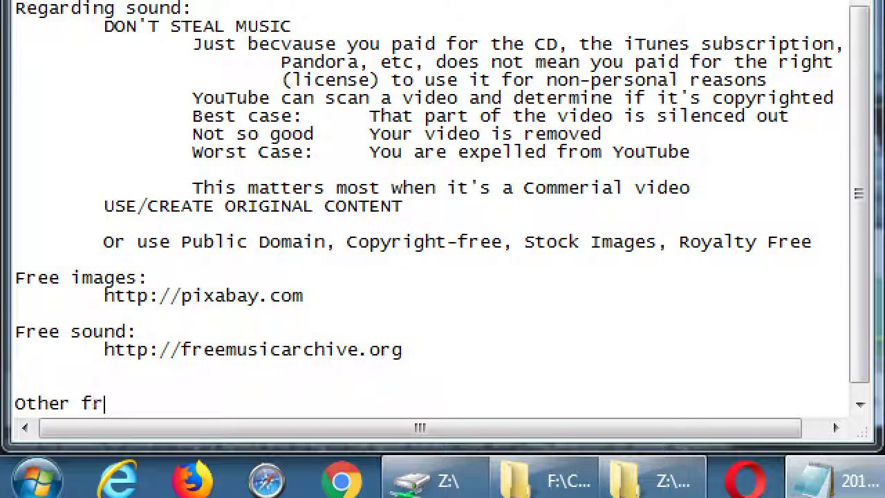
pyautogui.write('ee stuff:')
pyautogui.press('Return')
pyautogui.press('Tab')
pyautogui.press('Tab')
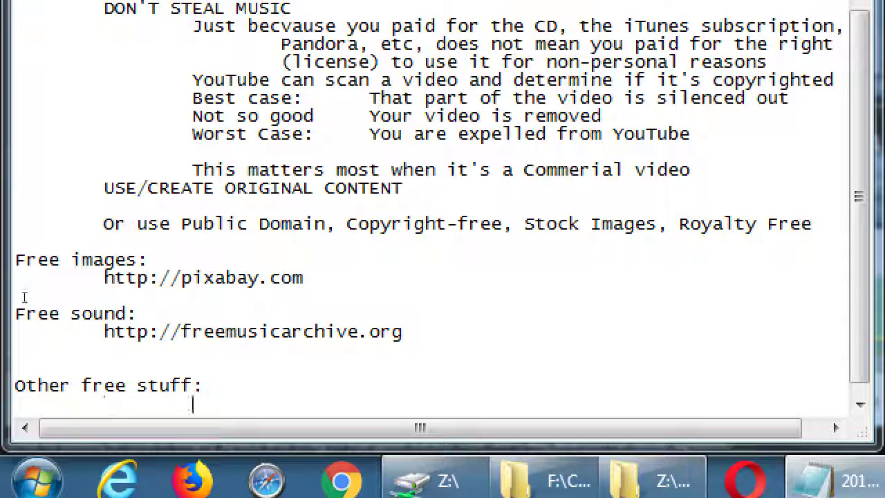
pyautogui.press('BackSpace')
pyautogui.write('http://archive.org')
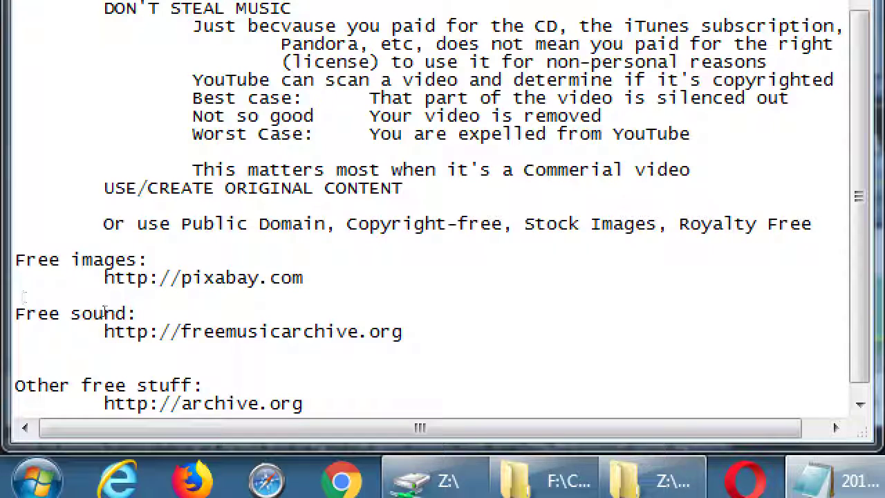
# Delete the extra blank line above 'Other free stuff:' and select the resource links up to 'Free images:'
pyautogui.scroll(-1, 164, 382)
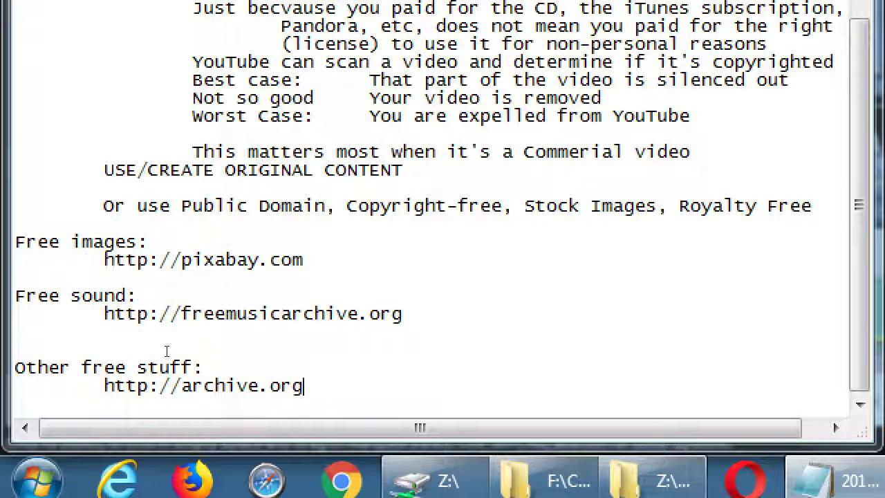
pyautogui.click(167, 351)
pyautogui.press('BackSpace')
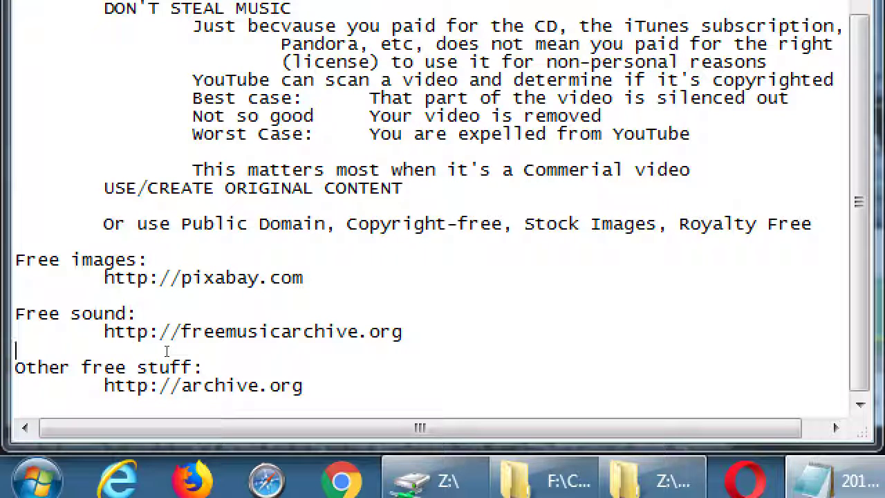
pyautogui.press('Down')
pyautogui.press('Down')
pyautogui.press('Down')
pyautogui.press('Left')
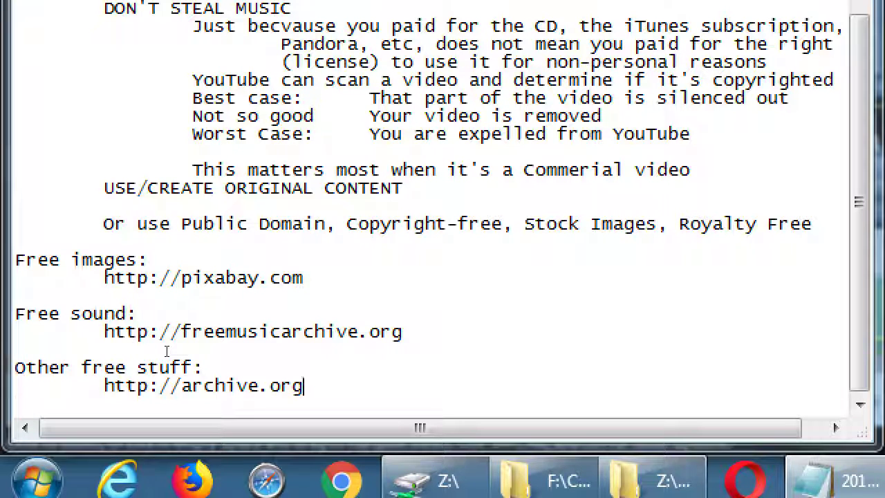
pyautogui.hotkey('shift', 'Home')
pyautogui.hotkey('shift', 'Up')
pyautogui.hotkey('shift', 'Up')
pyautogui.hotkey('shift', 'Up')
pyautogui.hotkey('shift', 'Up')
pyautogui.hotkey('shift', 'Up')
pyautogui.hotkey('shift', 'Up')
pyautogui.hotkey('shift', 'Up')
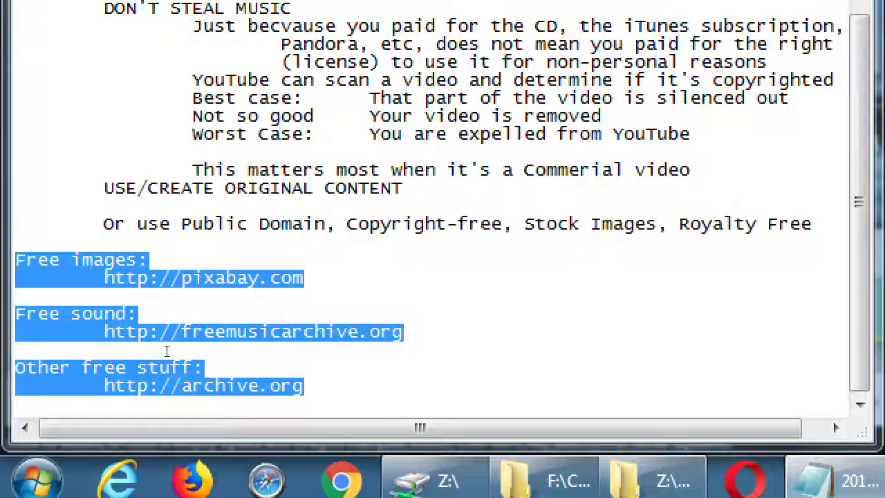
# Select parts of the USE/CREATE ORIGINAL CONTENT and 'Commerial video' lines, ending at the 'Commerial video' line's end
pyautogui.press('Up')
pyautogui.press('Up')
pyautogui.press('Up')
pyautogui.press('Up')
pyautogui.press('Right')
pyautogui.hotkey('shift', 'Right')
pyautogui.hotkey('shift', 'Right')
pyautogui.hotkey('shift', 'Right')
pyautogui.hotkey('shift', 'Right')
pyautogui.hotkey('shift', 'Right')
pyautogui.hotkey('shift', 'Right')
pyautogui.hotkey('shift', 'Right')
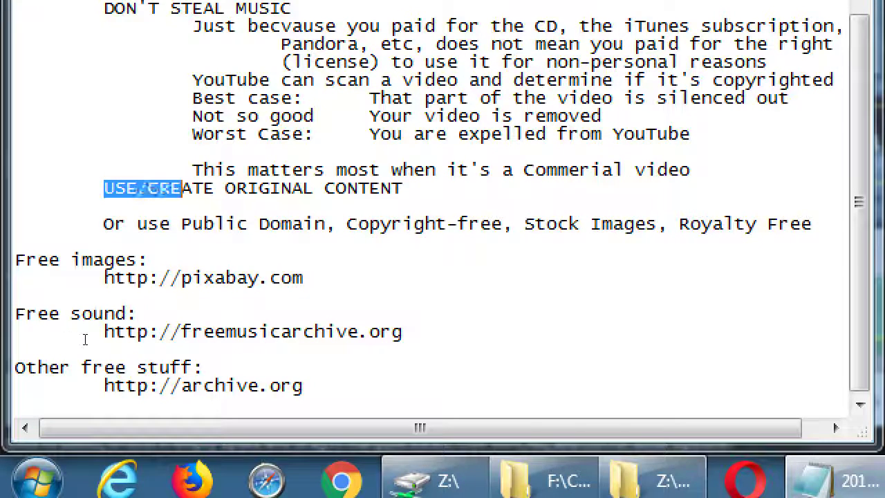
pyautogui.hotkey('shift', 'Right')
pyautogui.hotkey('shift', 'Right')
pyautogui.hotkey('shift', 'Right')
pyautogui.hotkey('shift', 'Right')
pyautogui.hotkey('shift', 'Right')
pyautogui.hotkey('shift', 'Right')
pyautogui.hotkey('shift', 'Right')
pyautogui.hotkey('shift', 'Right')
pyautogui.hotkey('shift', 'Right')
pyautogui.hotkey('shift', 'Right')
pyautogui.hotkey('shift', 'Right')
pyautogui.hotkey('shift', 'Right')
pyautogui.hotkey('shift', 'Right')
pyautogui.hotkey('shift', 'Right')
pyautogui.hotkey('shift', 'Right')
pyautogui.hotkey('shift', 'Right')
pyautogui.hotkey('shift', 'Right')
pyautogui.hotkey('shift', 'Right')
pyautogui.hotkey('shift', 'Right')
pyautogui.hotkey('shift', 'Right')
pyautogui.press('Down')
pyautogui.press('Down')
pyautogui.press('Down')
pyautogui.press('Down')
pyautogui.press('Down')
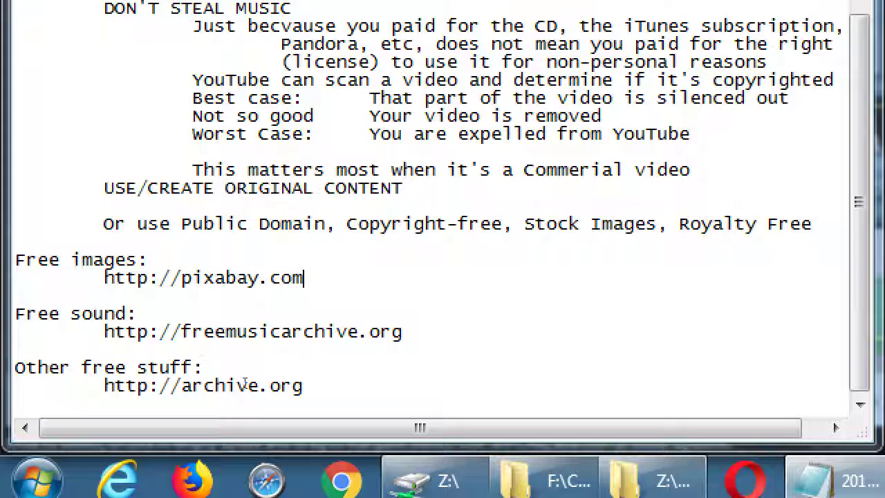
pyautogui.press('Up')
pyautogui.press('Up')
pyautogui.press('Up')
pyautogui.press('Up')
pyautogui.press('Up')
pyautogui.press('Up')
pyautogui.hotkey('shift', 'Down')
pyautogui.hotkey('shift', 'End')
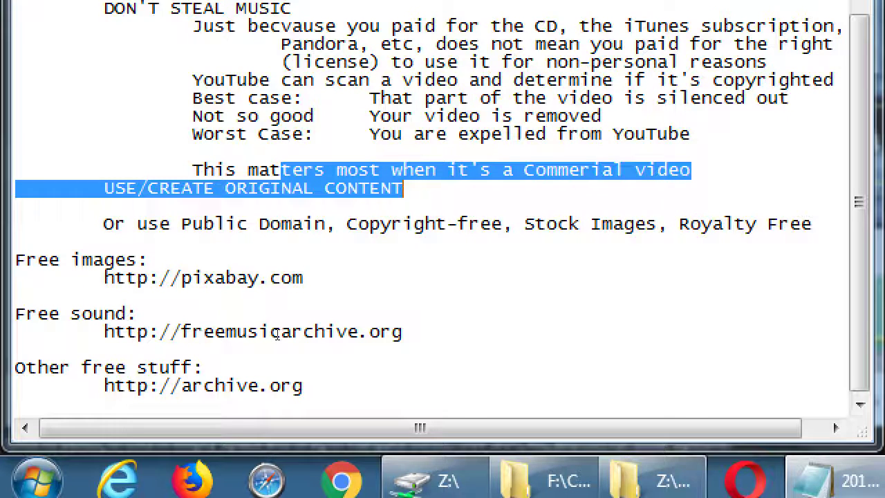
pyautogui.hotkey('shift', 'Up')
pyautogui.press('End')
# Add an indented line 'This matters most when you want to Monetize your Channel', correcting the typo
pyautogui.press('Return')
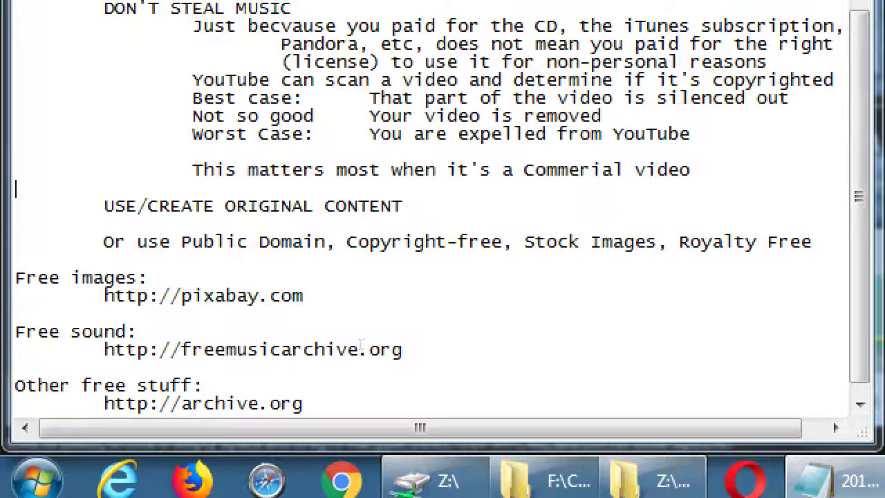
pyautogui.press('Tab')
pyautogui.press('Tab')
pyautogui.write('This')
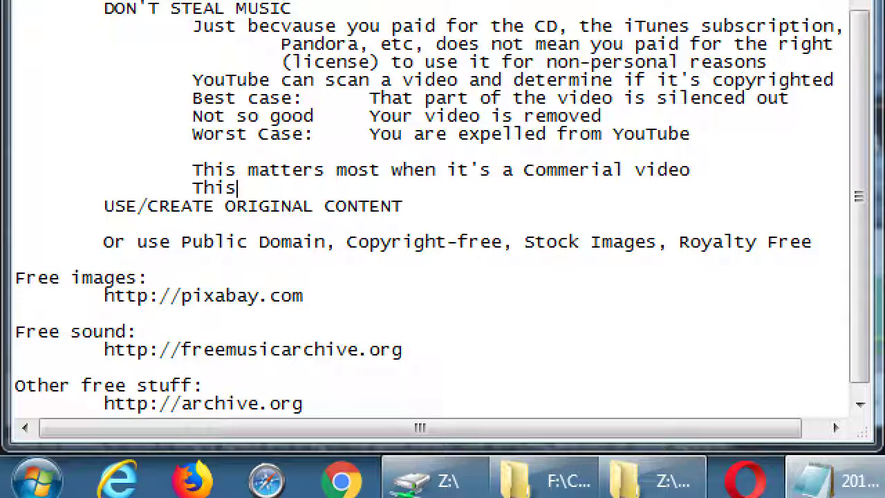
pyautogui.write(' matters most')
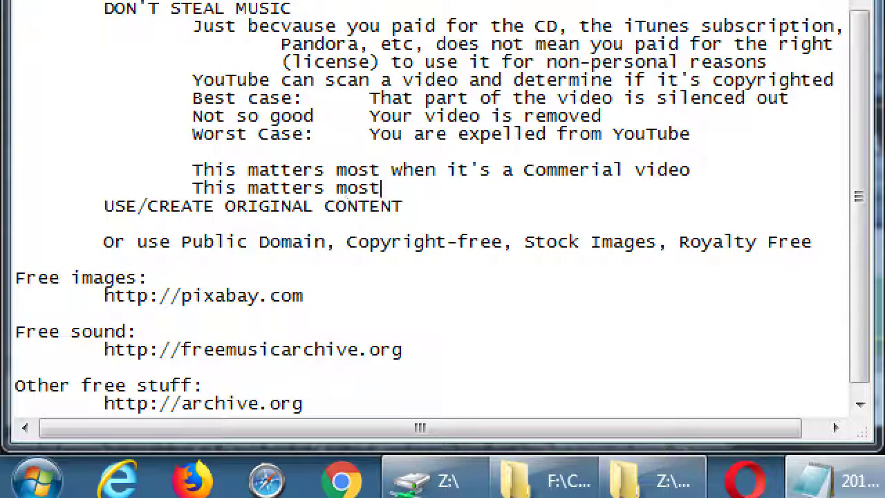
pyautogui.write(' when you want to')
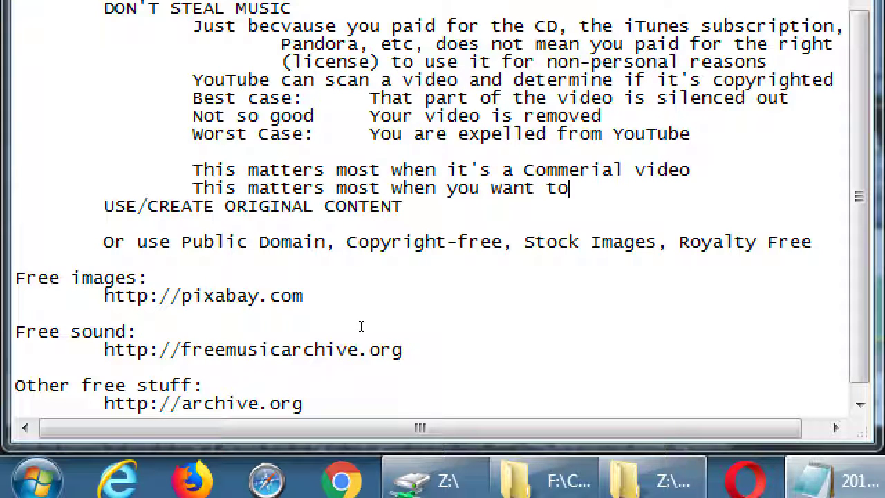
pyautogui.write(' Motne')
pyautogui.press('BackSpace')
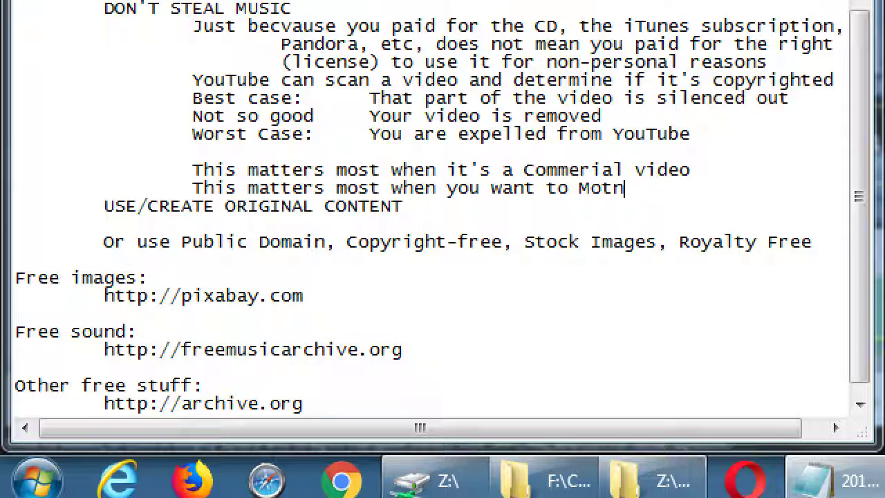
pyautogui.press('BackSpace')
pyautogui.press('BackSpace')
pyautogui.write('netize')
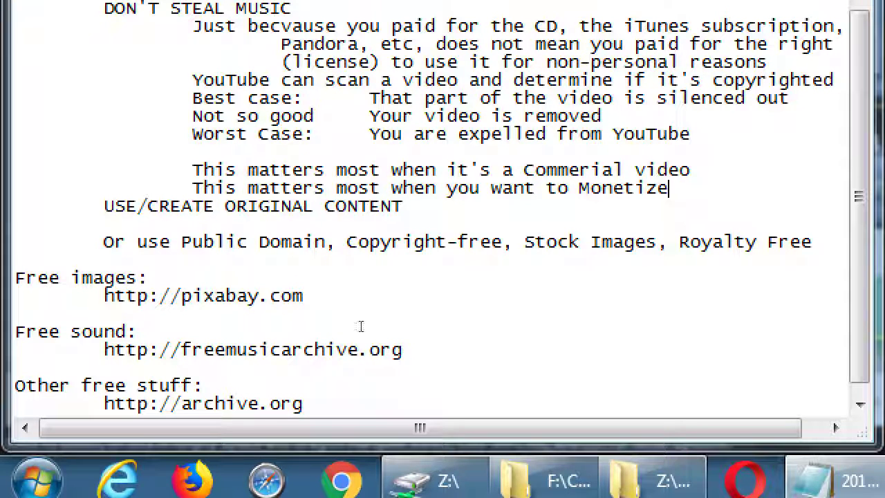
pyautogui.write(' your Chan')
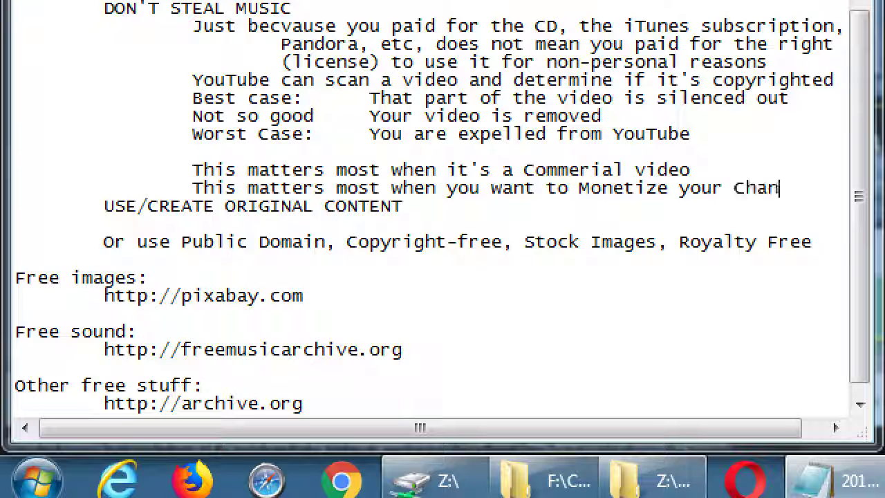
pyautogui.write('nel')
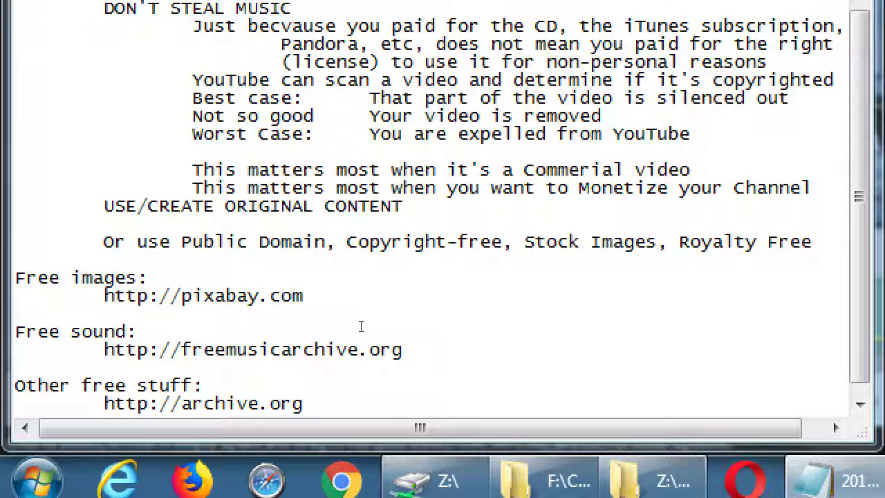
# Below the Monetize line, add a further-indented line 'YT is one of the only networks for you to MAKE money'
pyautogui.moveTo(116, 277); pyautogui.dragTo(15, 314)
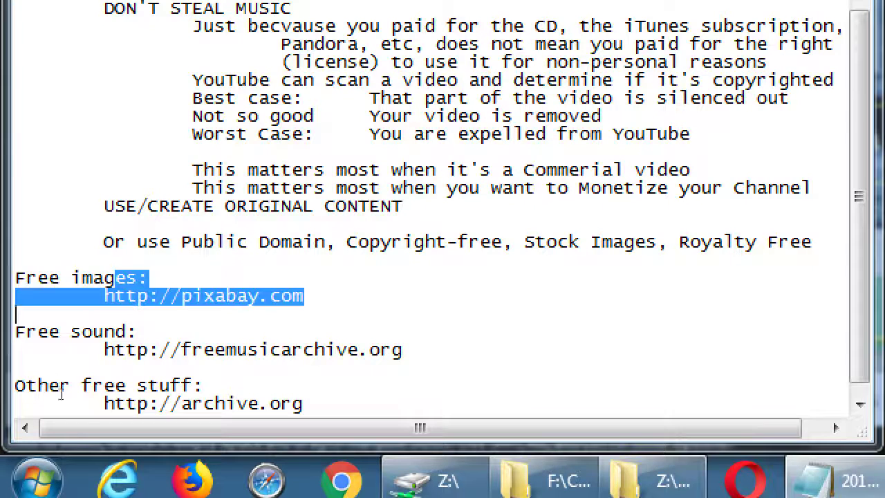
pyautogui.moveTo(61, 393); pyautogui.dragTo(147, 386)
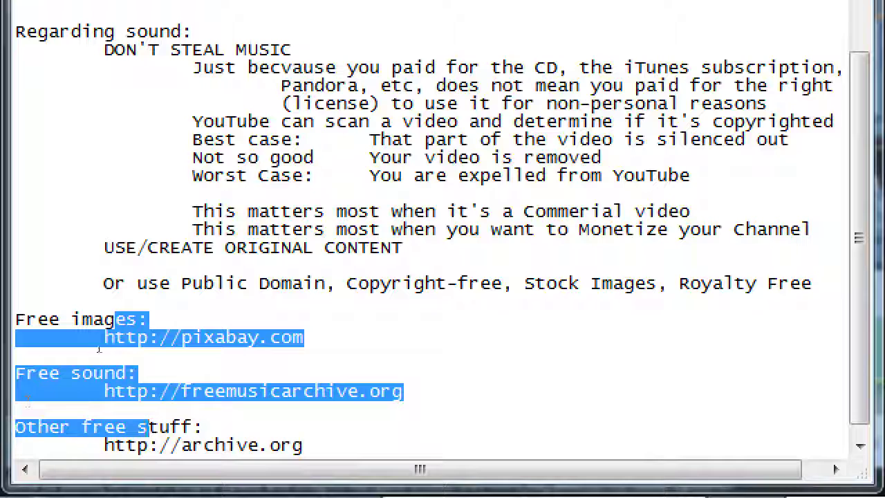
pyautogui.click(193, 229)
pyautogui.press('End')
pyautogui.press('Return')
pyautogui.press('Tab')
pyautogui.press('Tab')
pyautogui.press('Tab')
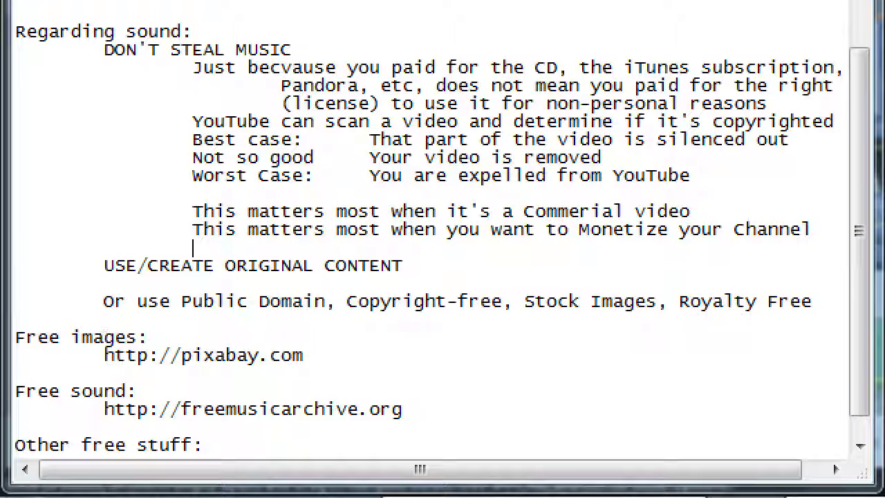
pyautogui.write('YT is one of the only')
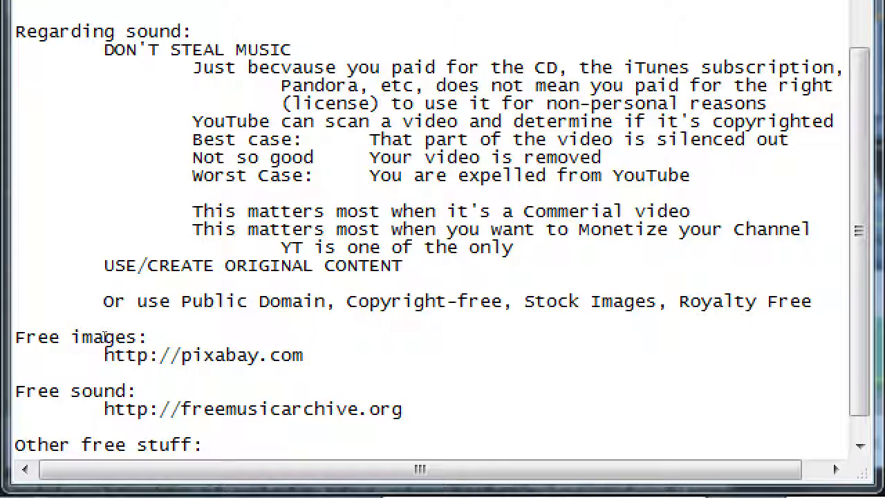
pyautogui.hotkey('ctrl', 'Left')
pyautogui.hotkey('ctrl', 'Left')
pyautogui.press('End')
pyautogui.write('networks')
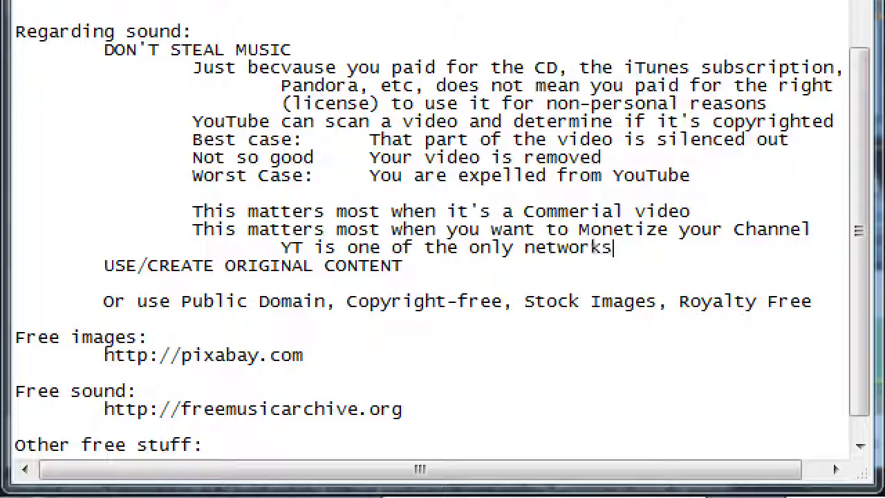
pyautogui.write(' for you to MA')
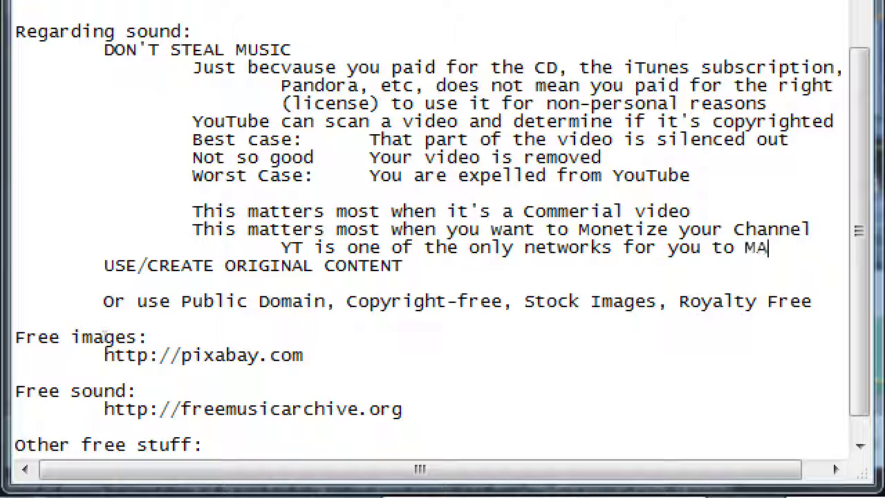
pyautogui.write('KE money')
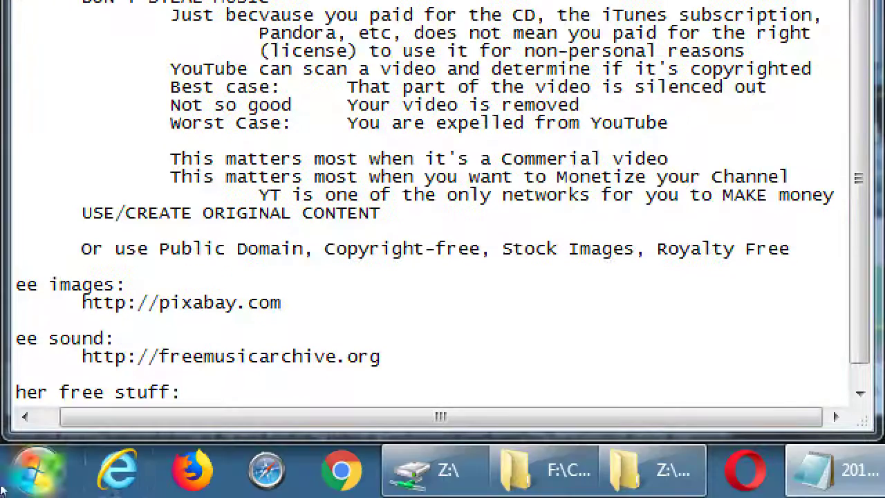
pyautogui.hotkey('ctrl', 'End')
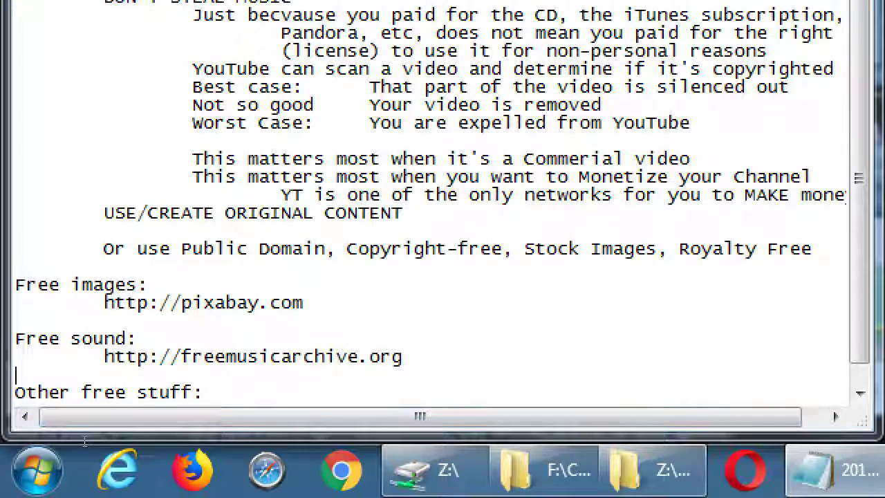
pyautogui.press('Tab')
pyautogui.write('http://archive.org')
pyautogui.press('Return')
pyautogui.press('Return')
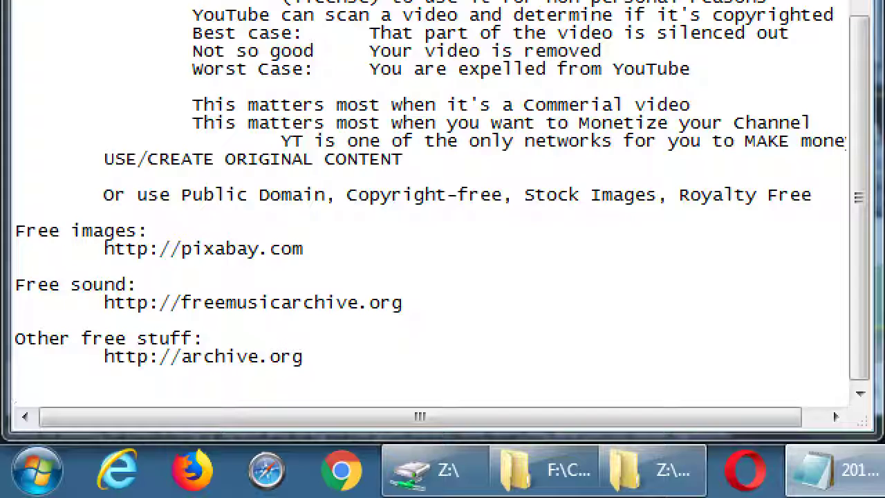
# Type the closing line 'Also: YouTube has it's own, great, extensive collection of free music', fixing typos
pyautogui.write('Also<')
pyautogui.press('BackSpace')
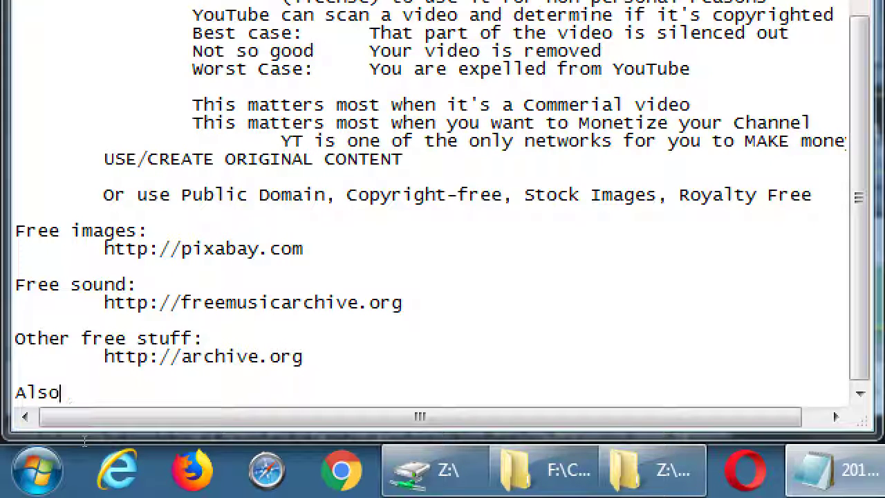
pyautogui.write(': YouTube h')
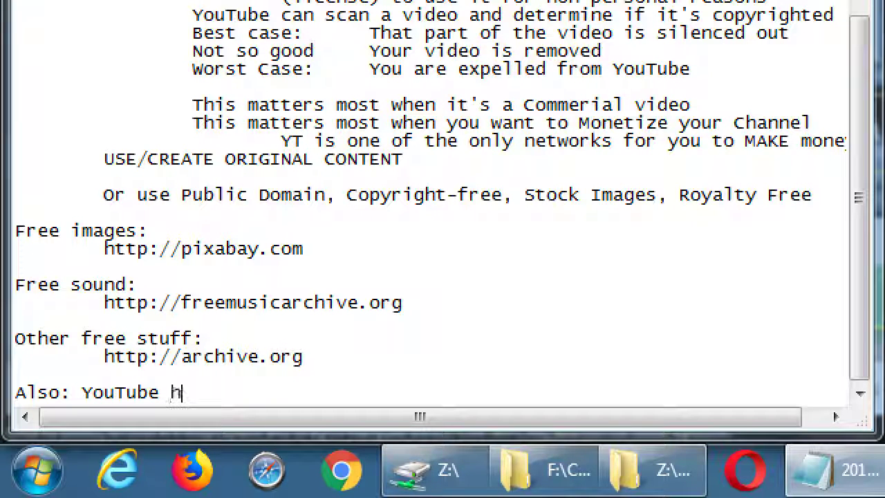
pyautogui.write("as it's own")
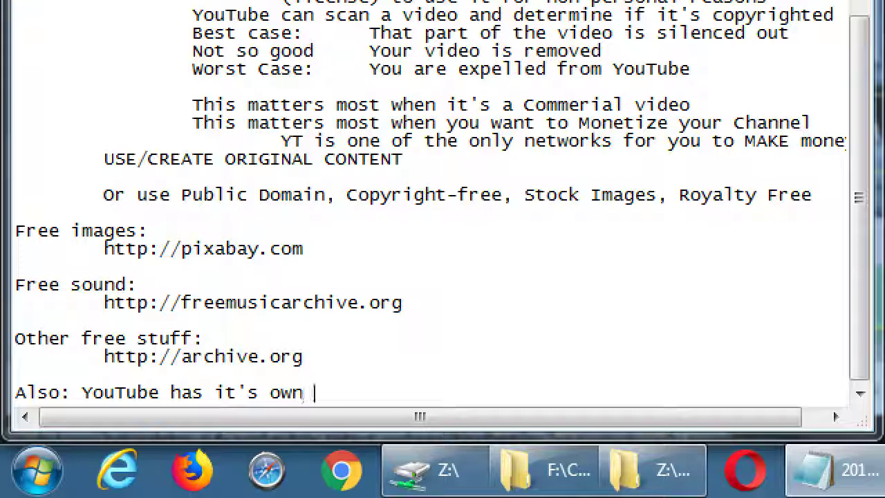
pyautogui.press('BackSpace')
pyautogui.write(',eat')
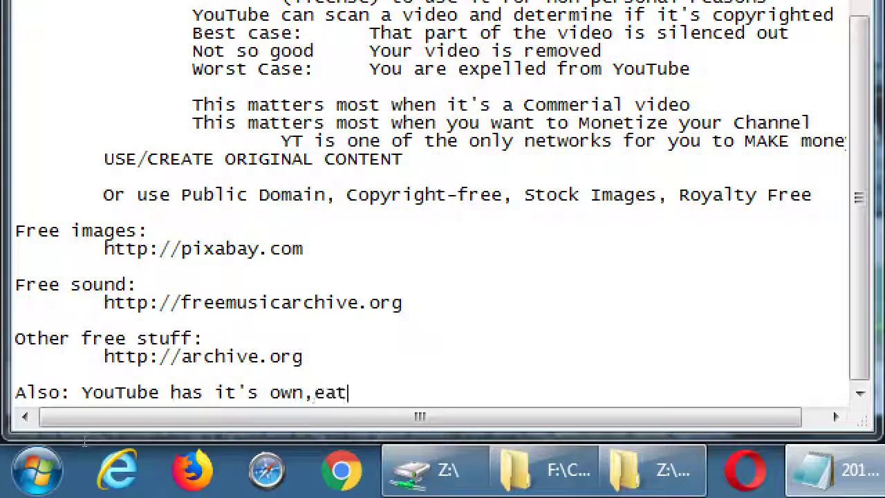
pyautogui.press('BackSpace')
pyautogui.press('BackSpace')
pyautogui.press('BackSpace')
pyautogui.write('great, ex')
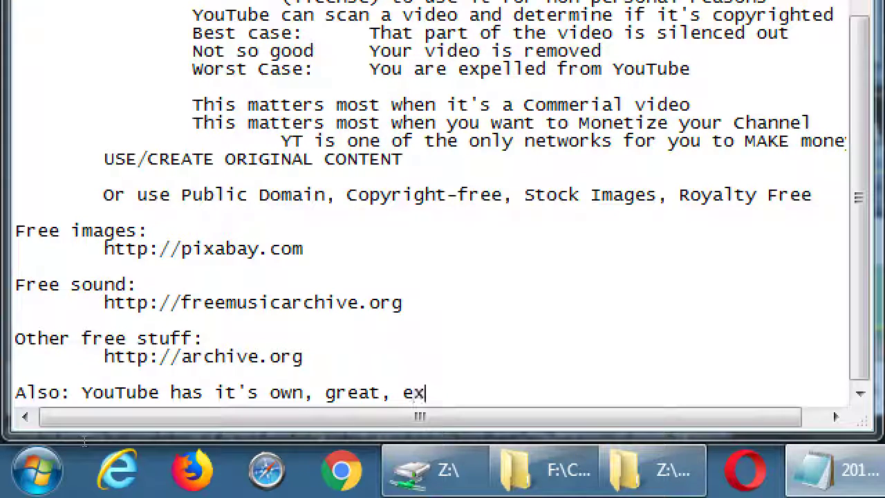
pyautogui.write('tensive collection ')
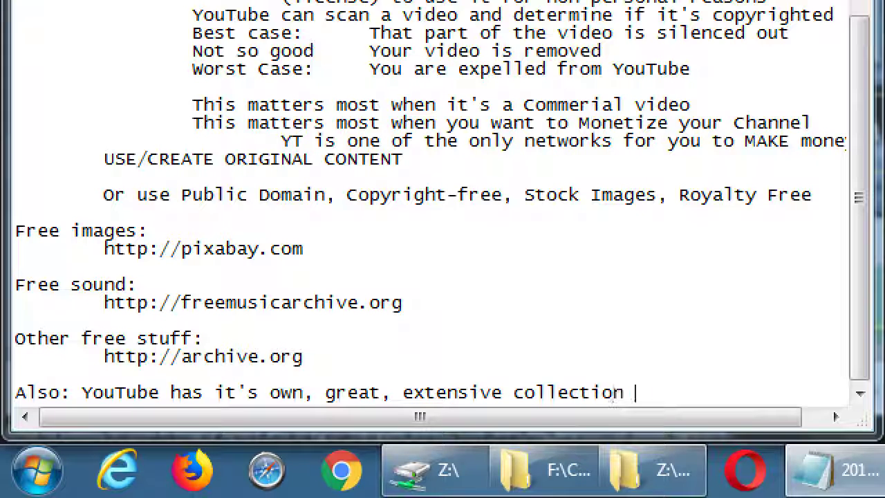
pyautogui.write('of free music')
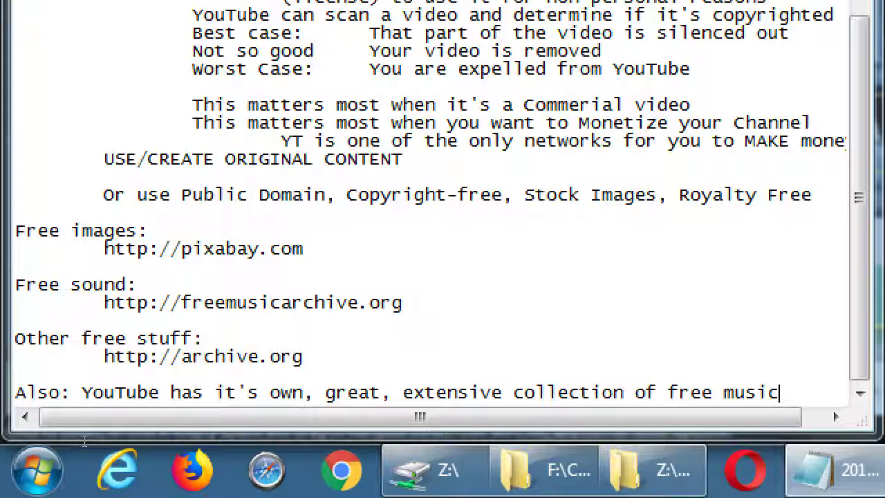
pyautogui.hotkey('shift', 'Home')
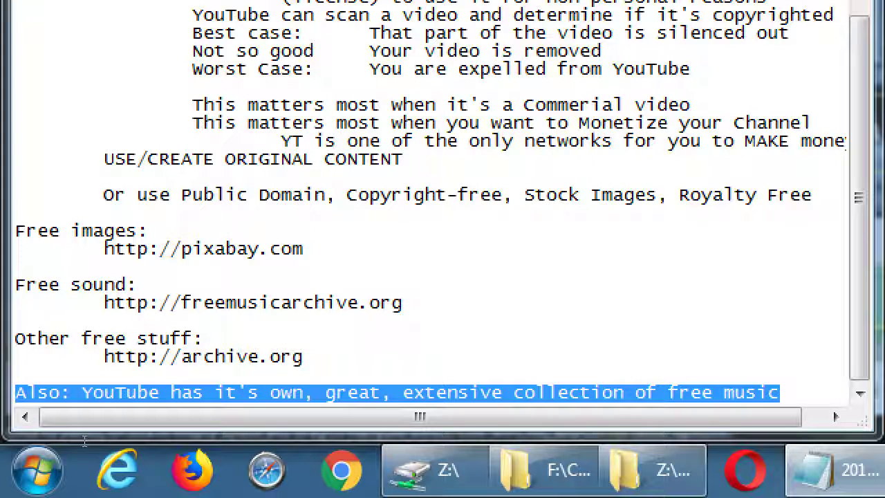
pyautogui.press('End')
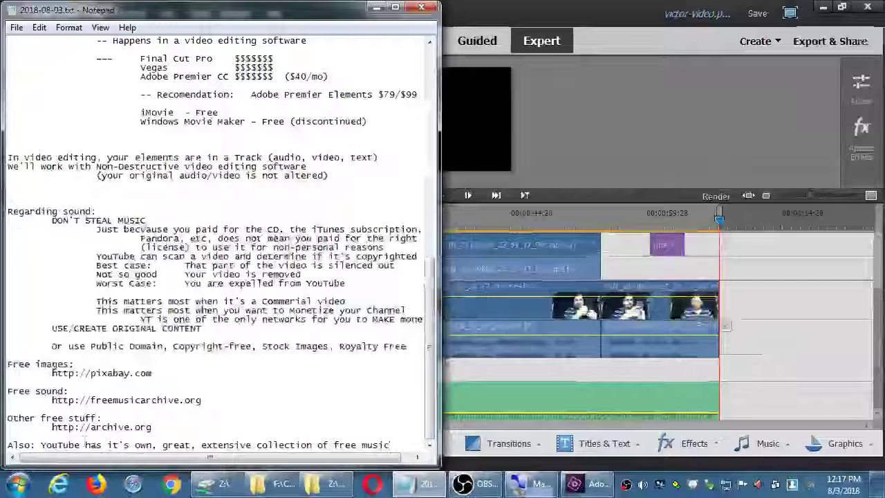
# In Premiere Elements, browse Advanced Adjustments effects to Lighting Effects, jump to about 00;00;04;06, and open the Text menu
pyautogui.click(592, 483)
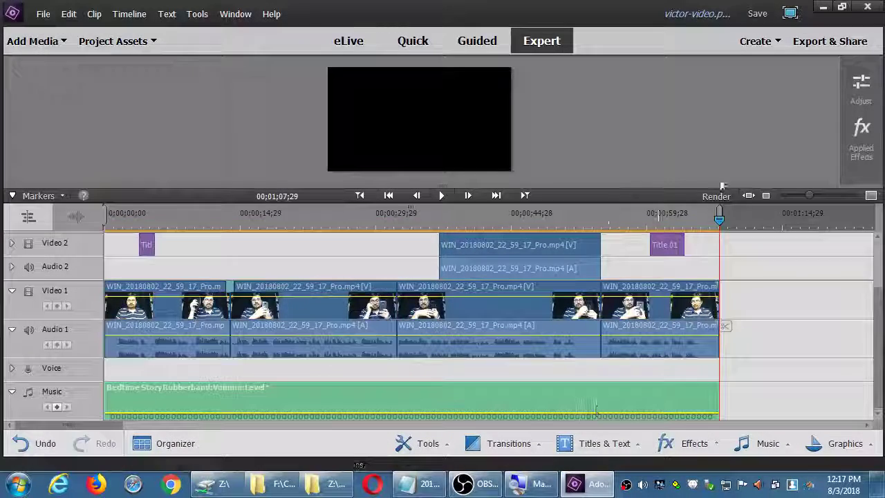
pyautogui.click(694, 444)
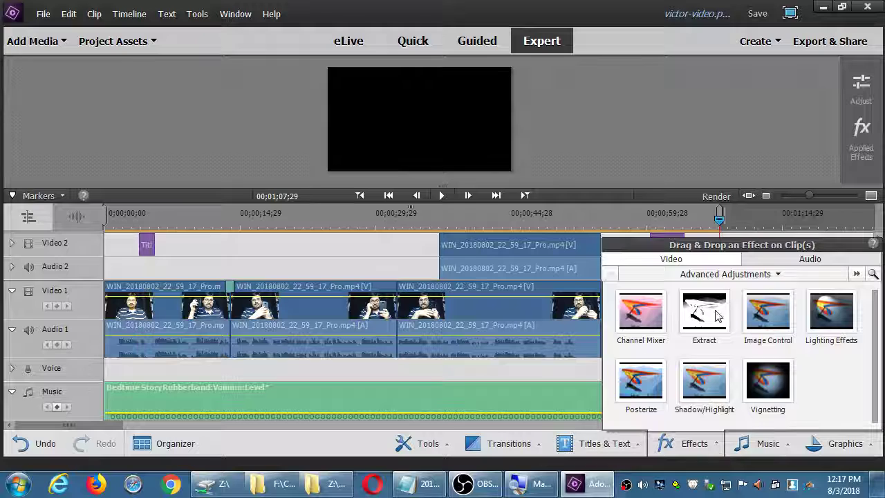
pyautogui.click(726, 275)
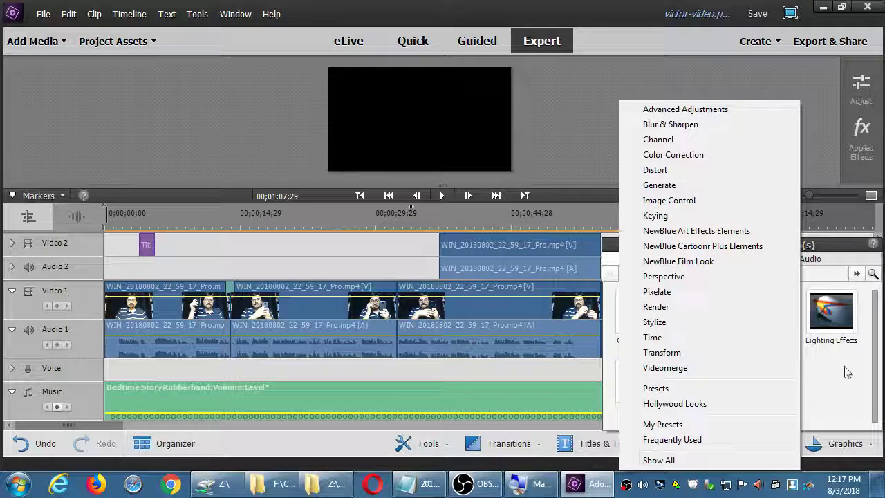
pyautogui.click(802, 366)
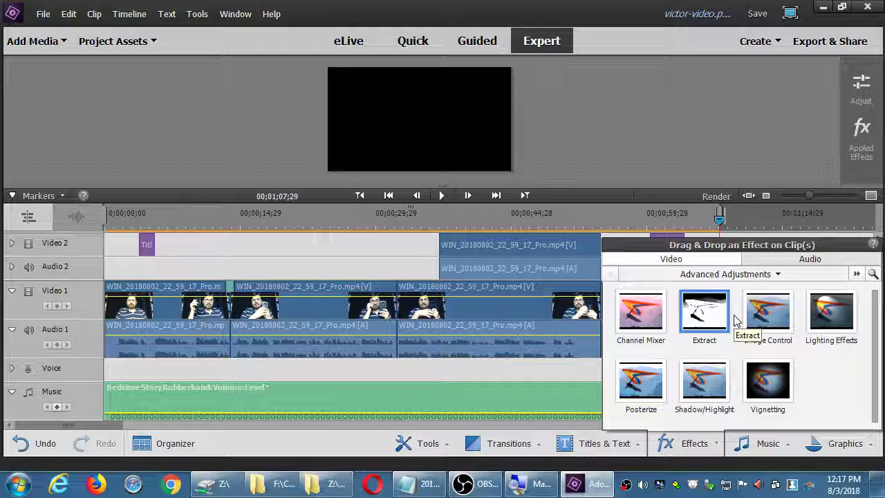
pyautogui.click(831, 311)
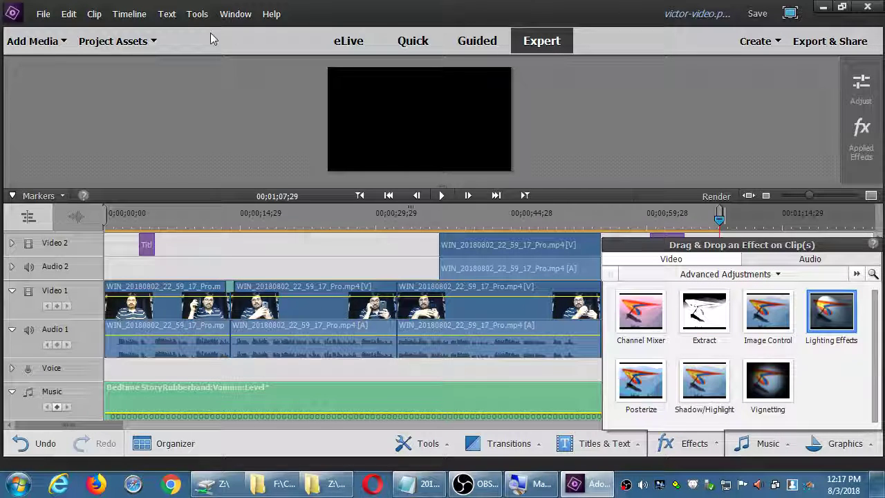
pyautogui.click(142, 219)
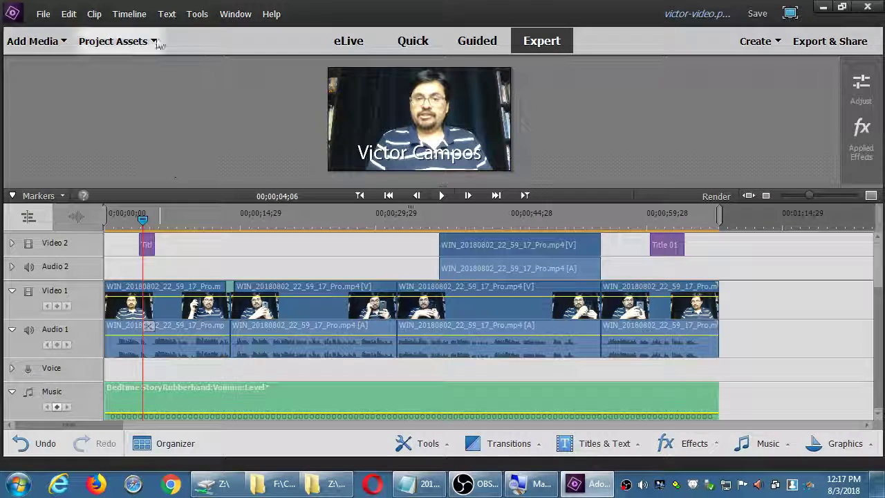
pyautogui.click(166, 14)
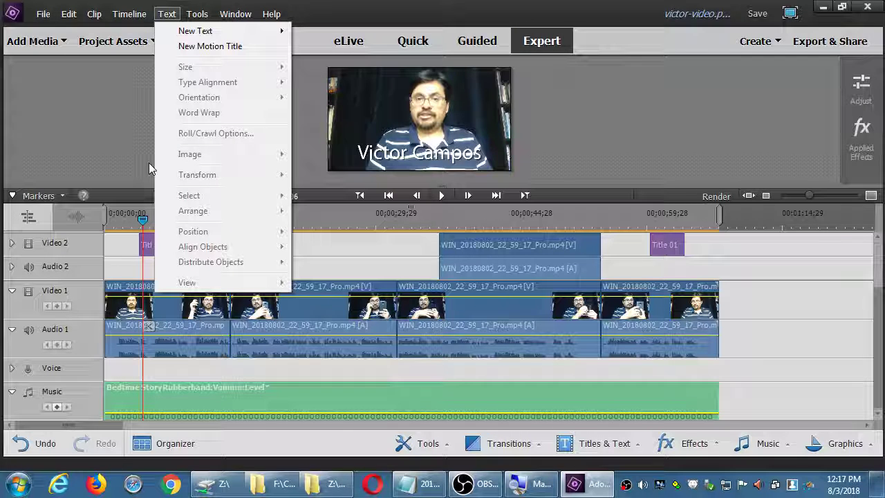
# Look through the Text and Tools menus, then bring the OBS recorder window to the front
pyautogui.click(172, 15)
pyautogui.click(172, 15)
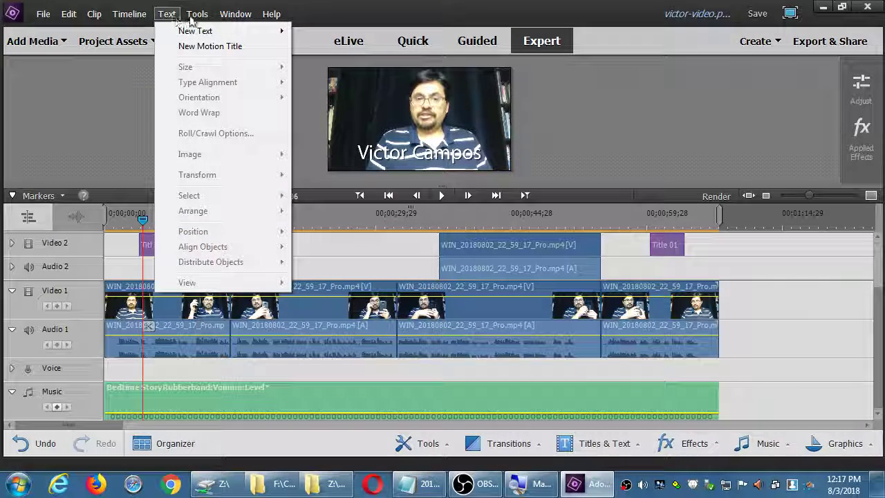
pyautogui.moveTo(192, 21)
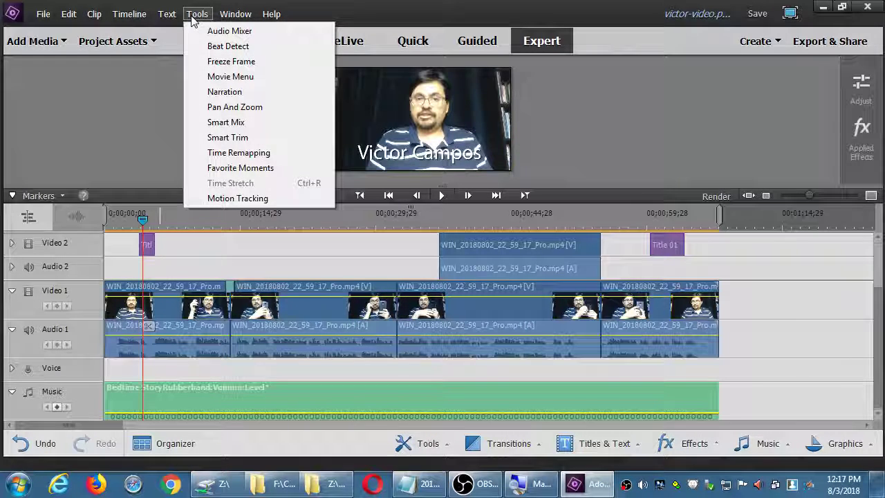
pyautogui.click(193, 19)
pyautogui.press('Escape')
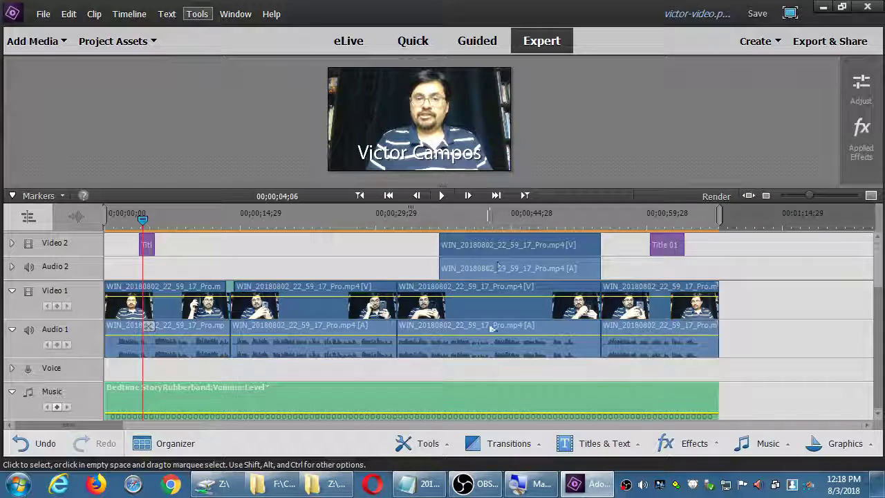
pyautogui.click(462, 483)
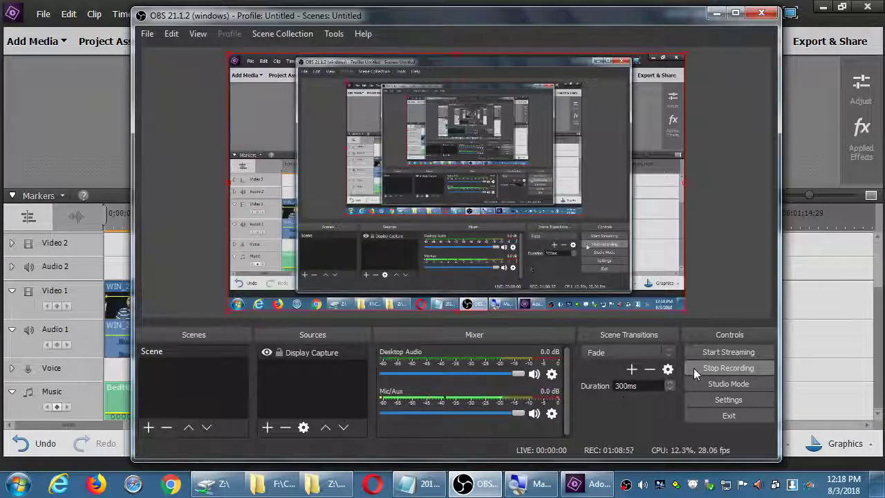